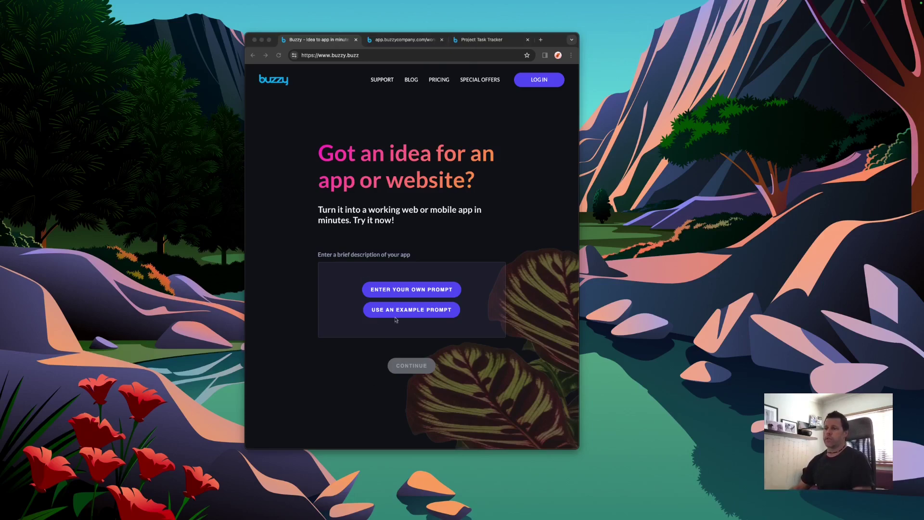
# Look over the live Project Task Tracker home page and open the Community Park Renewal project's details
pyautogui.click(486, 38)
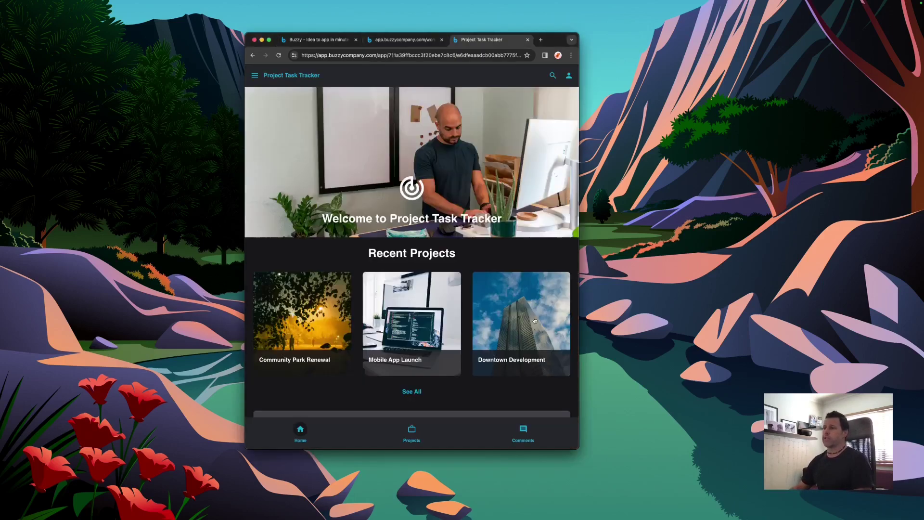
pyautogui.scroll(-5, 423, 282)
pyautogui.scroll(4, 423, 282)
pyautogui.scroll(-2, 423, 283)
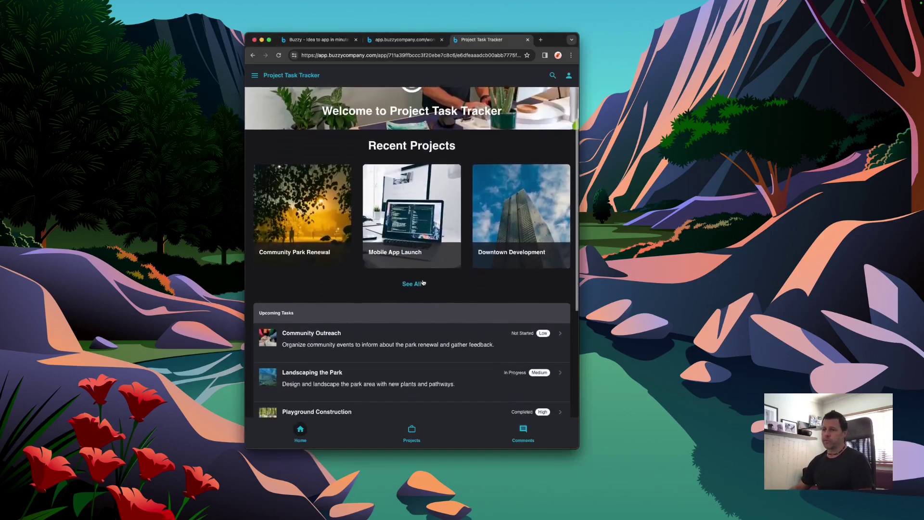
pyautogui.scroll(-5, 422, 282)
pyautogui.scroll(7, 423, 282)
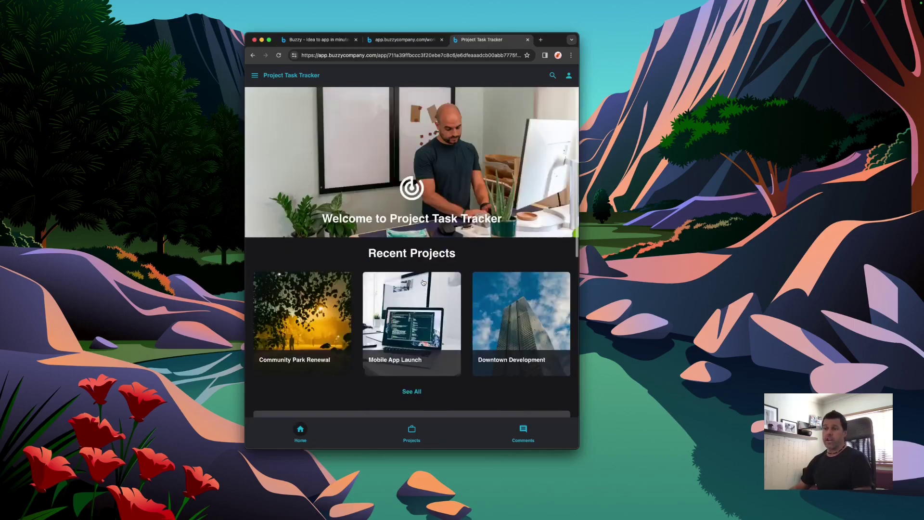
pyautogui.scroll(-5, 418, 309)
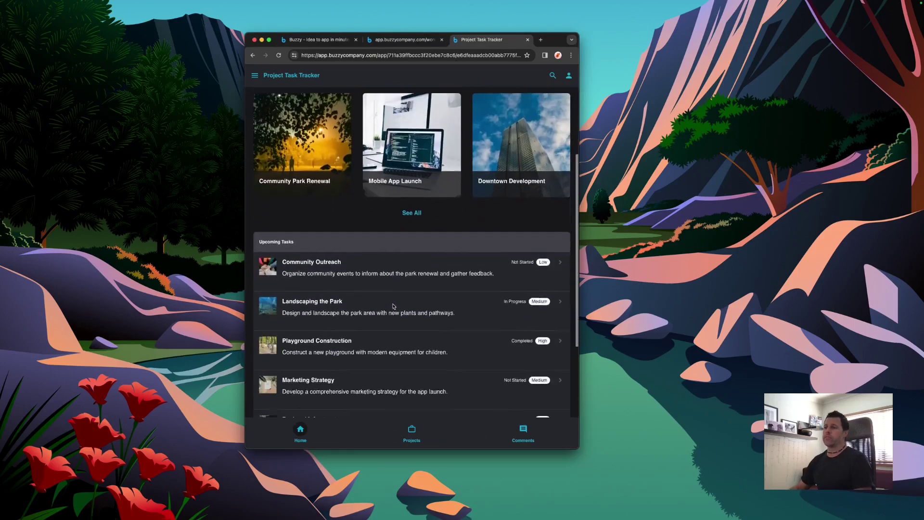
pyautogui.scroll(2, 424, 310)
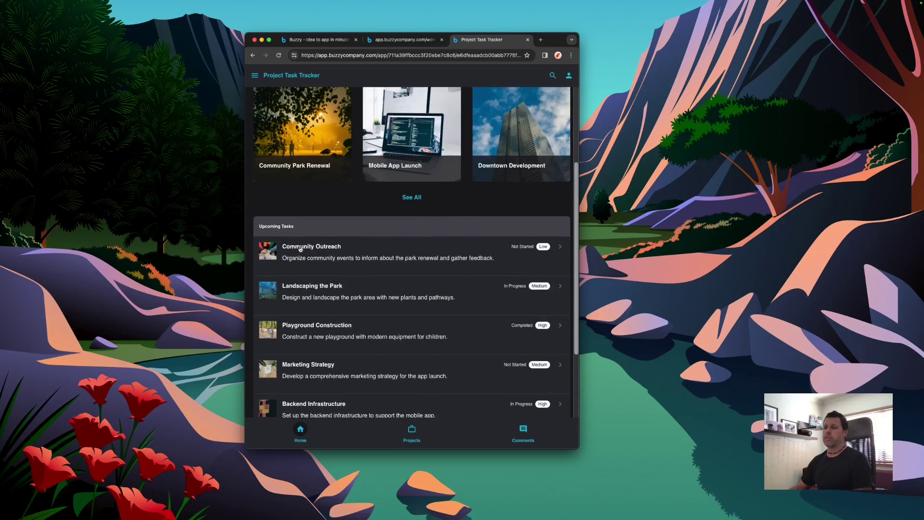
pyautogui.click(296, 319)
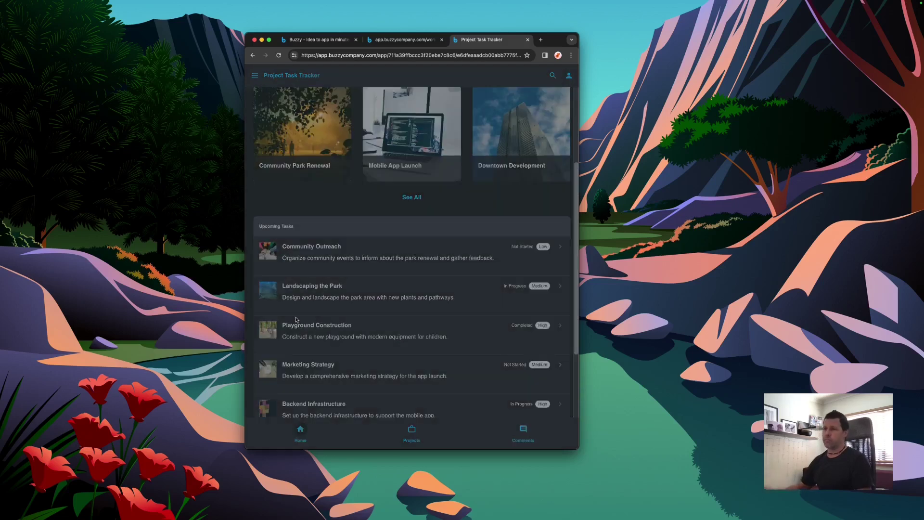
pyautogui.scroll(-1, 430, 282)
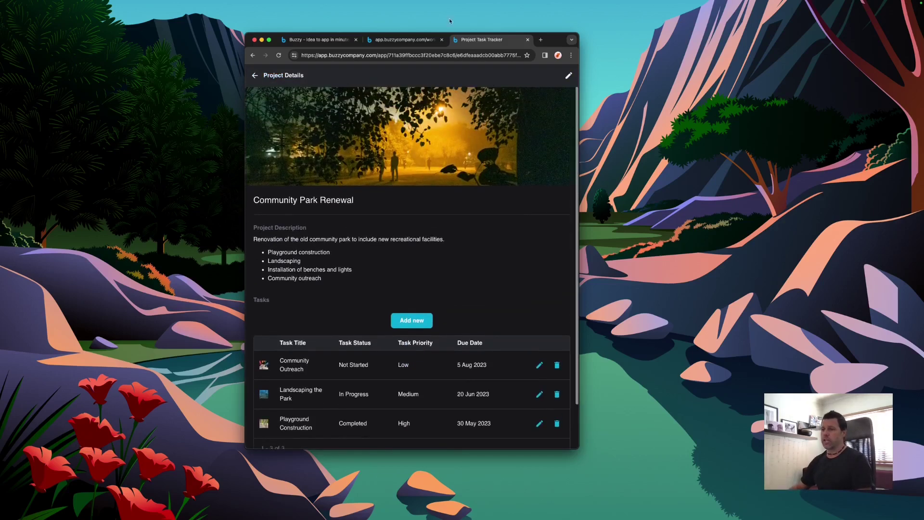
# Show the Project Task Tracker workspace overview and widen the browser window
pyautogui.click(392, 40)
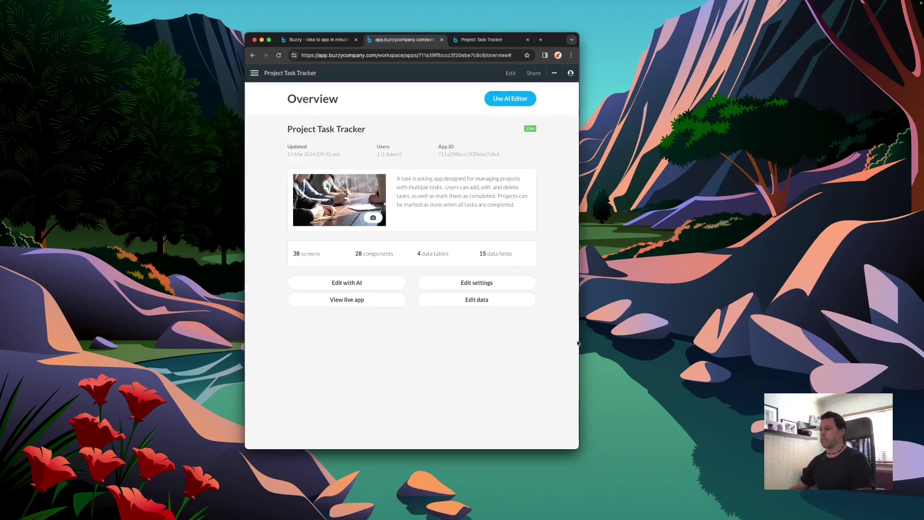
pyautogui.moveTo(578, 342); pyautogui.dragTo(781, 342)
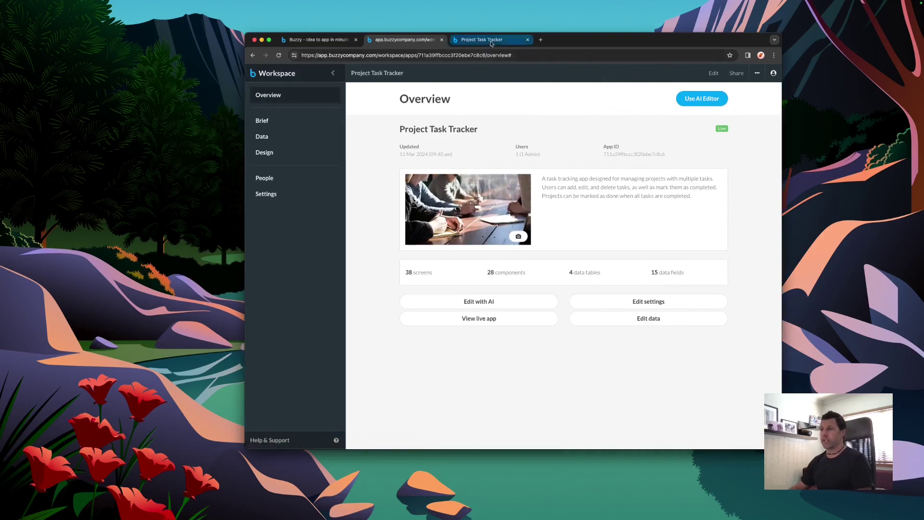
pyautogui.click(481, 39)
pyautogui.click(404, 40)
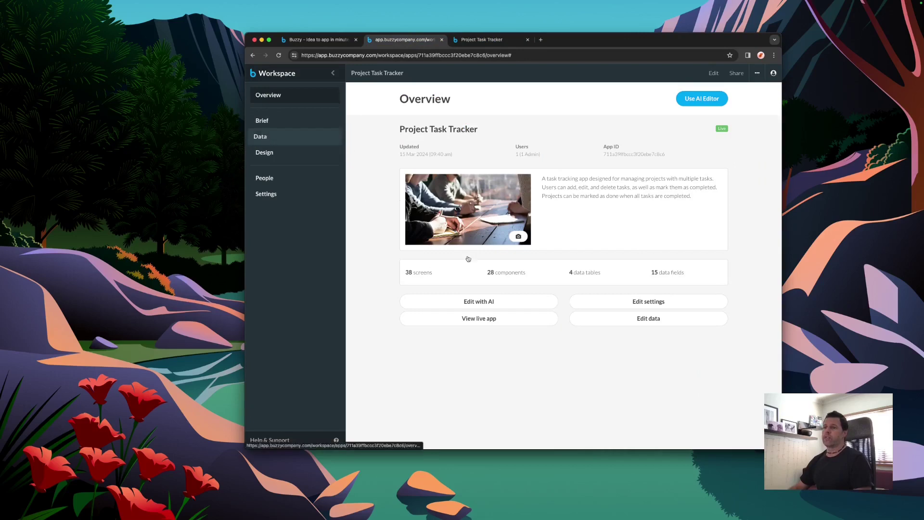
# Review the app's data tables in the workspace, including the Project, Task and User records
pyautogui.click(260, 138)
pyautogui.scroll(-5, 546, 283)
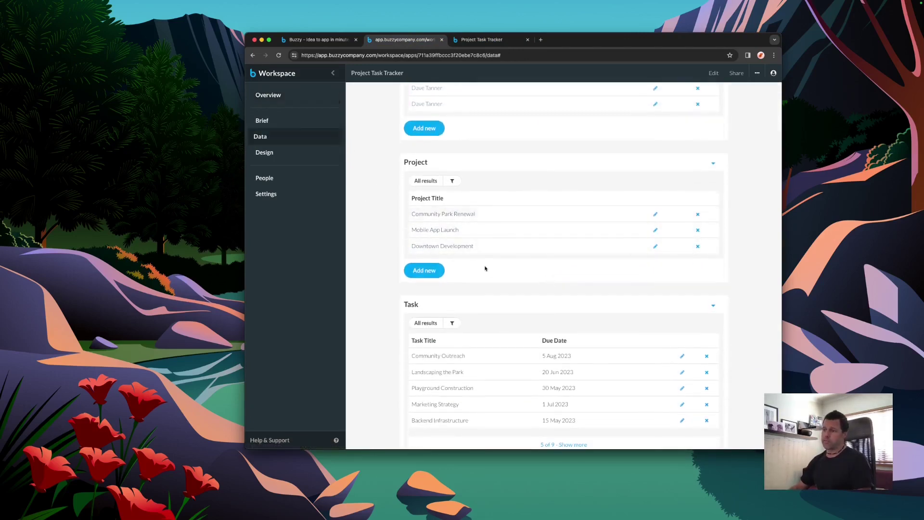
pyautogui.scroll(-8, 460, 315)
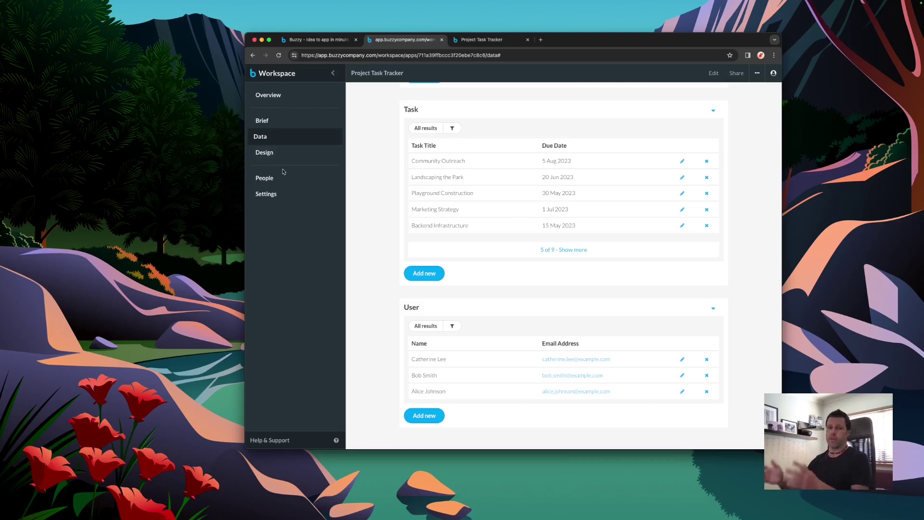
# Examine the workspace's Design options for editing in Figma and selecting a theme, checking the live app as well
pyautogui.click(284, 150)
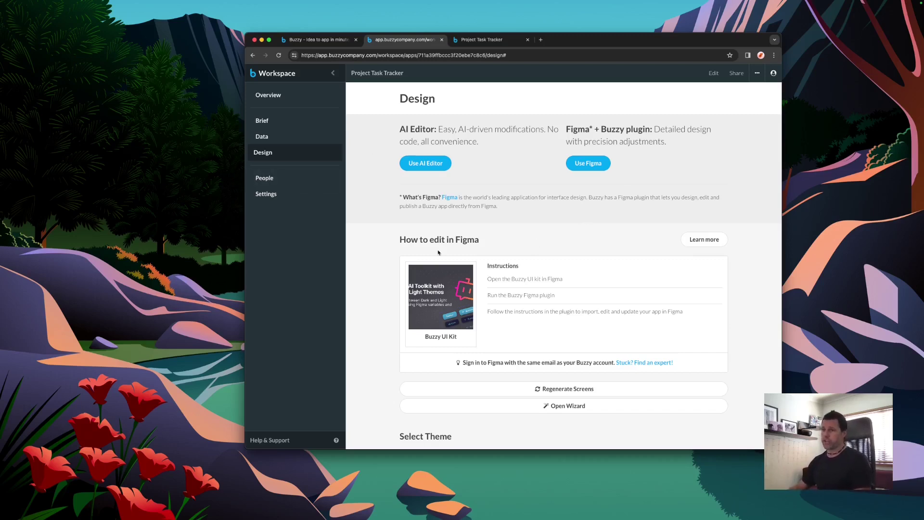
pyautogui.scroll(-3, 481, 292)
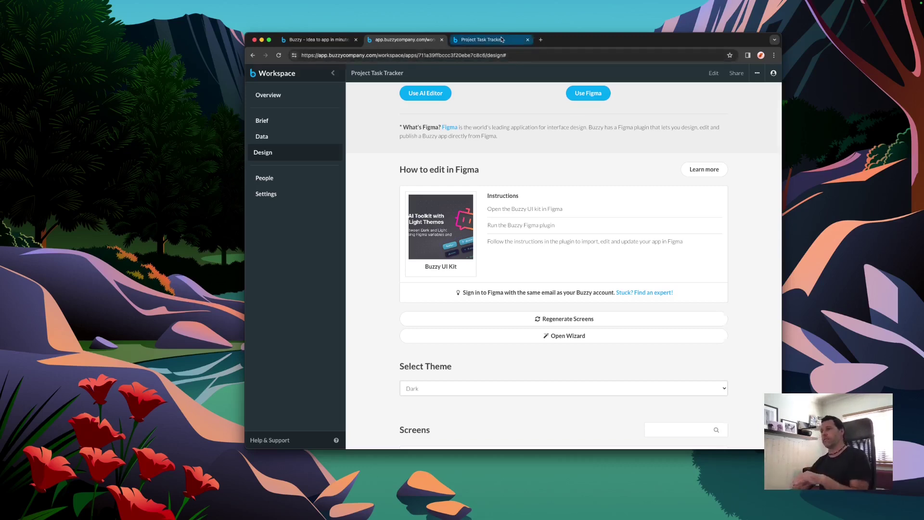
pyautogui.click(481, 40)
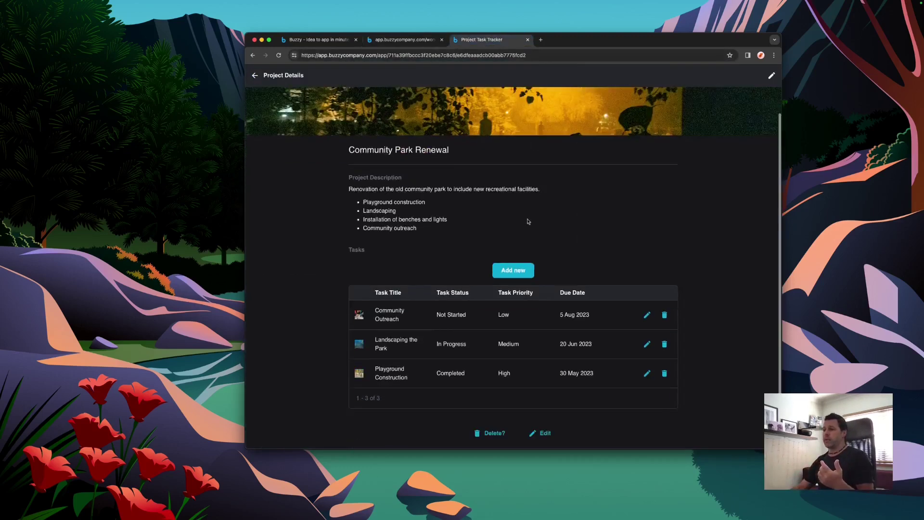
pyautogui.click(401, 40)
# Switch to the Buzzy AI Toolkit (Community) file in Figma and look over its Getting Started instructions
pyautogui.hotkey('ctrl', 'Right')
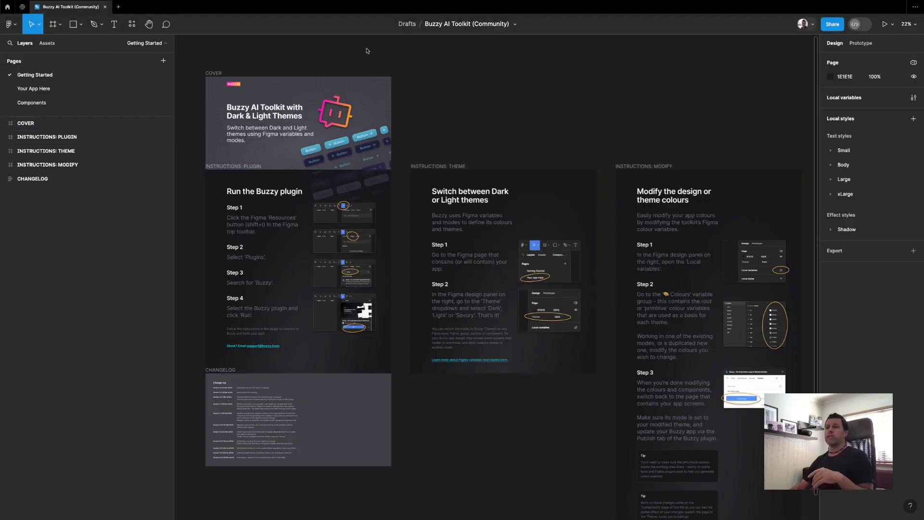
pyautogui.click(22, 7)
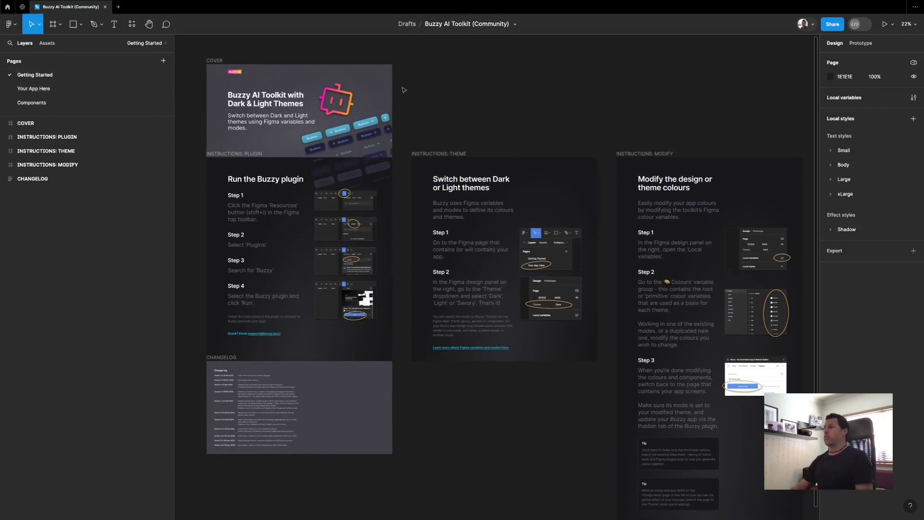
pyautogui.scroll(-2, 493, 140)
pyautogui.hscroll(2, 494, 140)
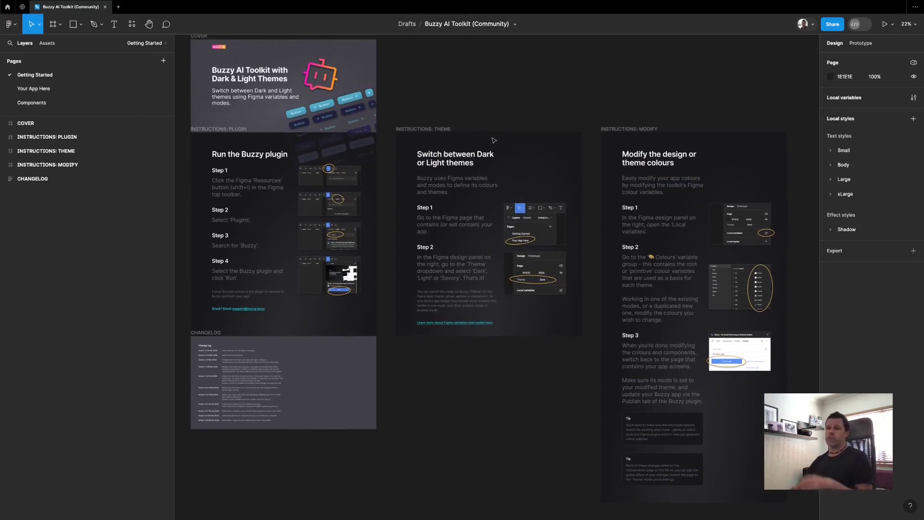
# Check the Your App Here page and examine the atoms, molecules and organisms on the Components page
pyautogui.click(77, 90)
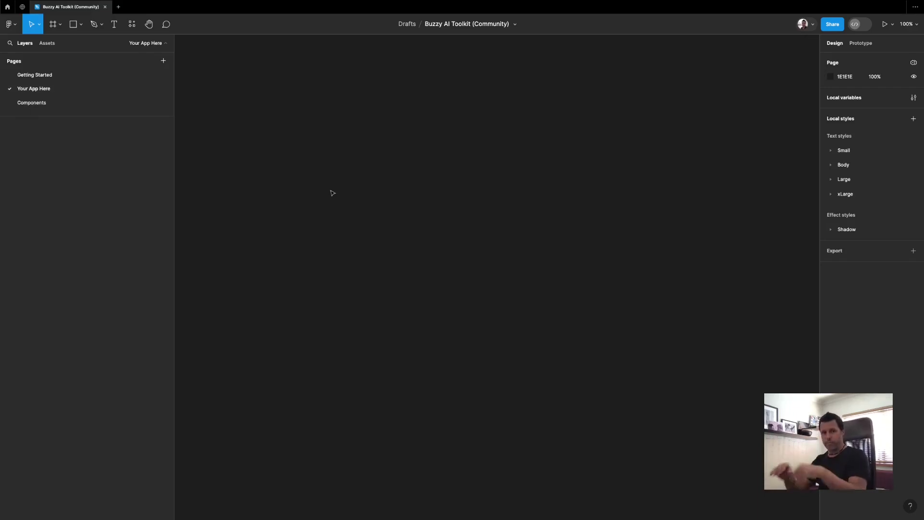
pyautogui.click(29, 102)
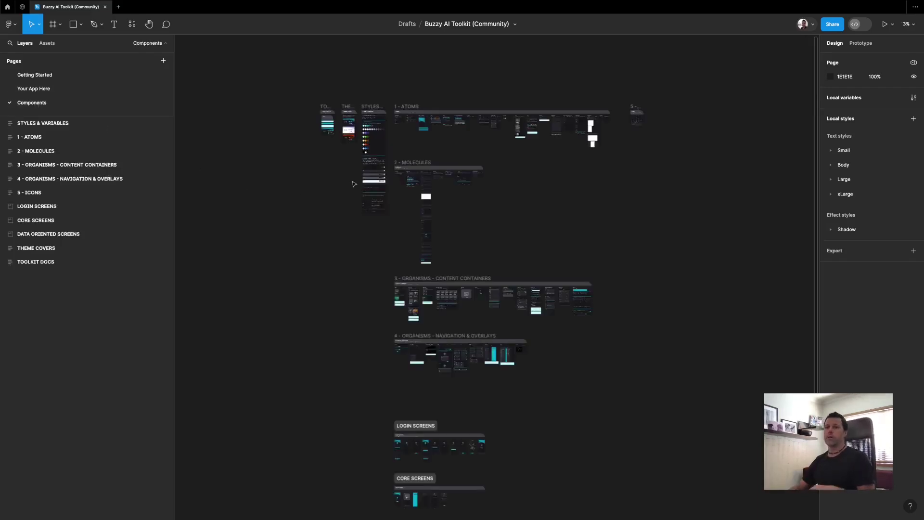
pyautogui.scroll(2, 318, 251)
pyautogui.scroll(5, 318, 253)
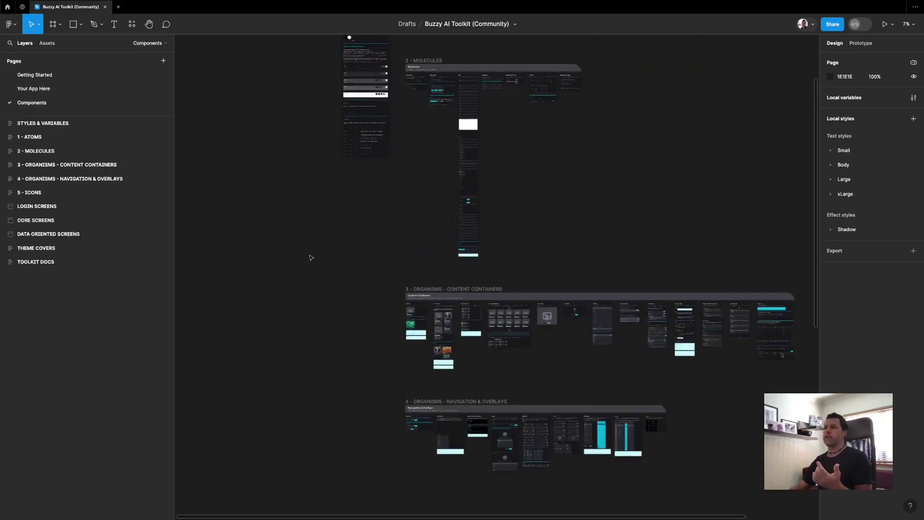
pyautogui.scroll(1, 310, 258)
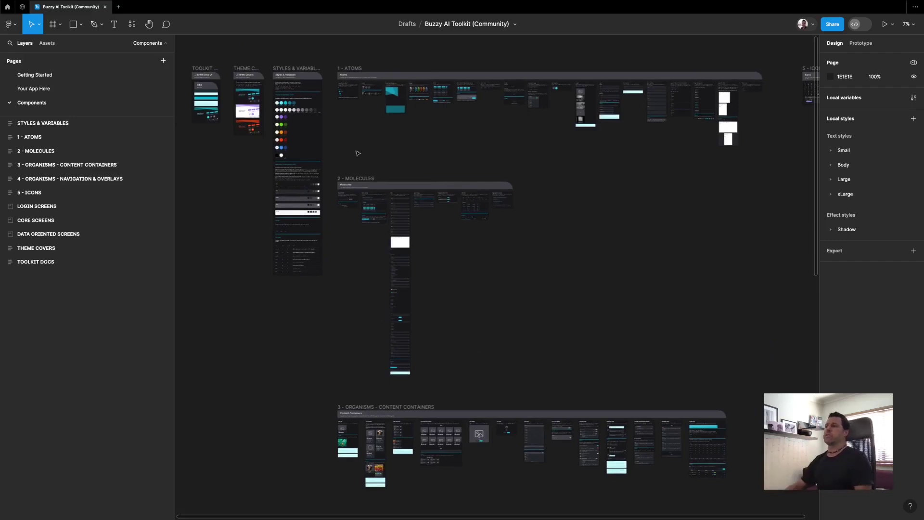
pyautogui.scroll(8, 430, 112)
pyautogui.scroll(8, 429, 112)
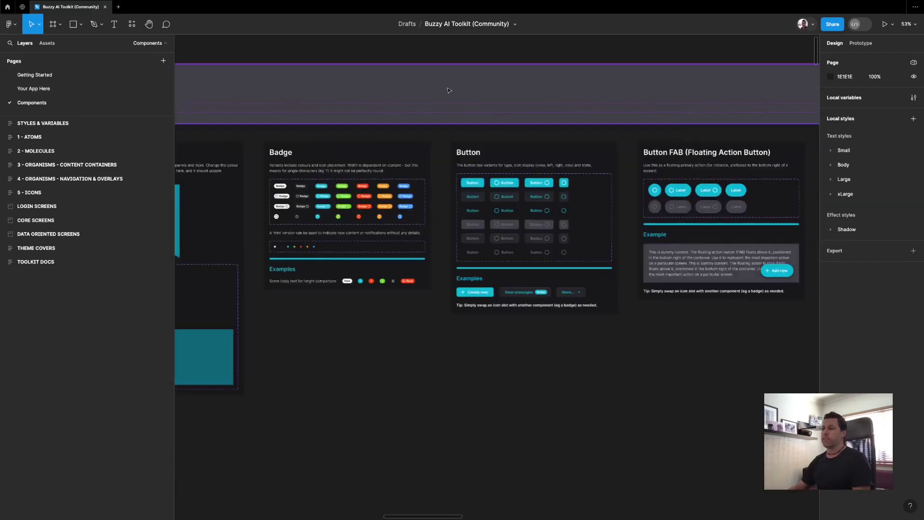
pyautogui.scroll(-3, 393, 372)
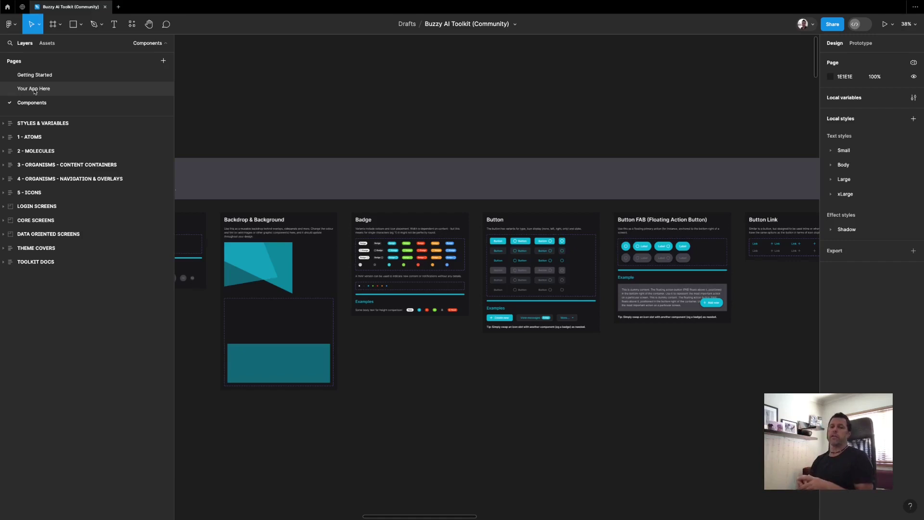
pyautogui.scroll(-5, 339, 85)
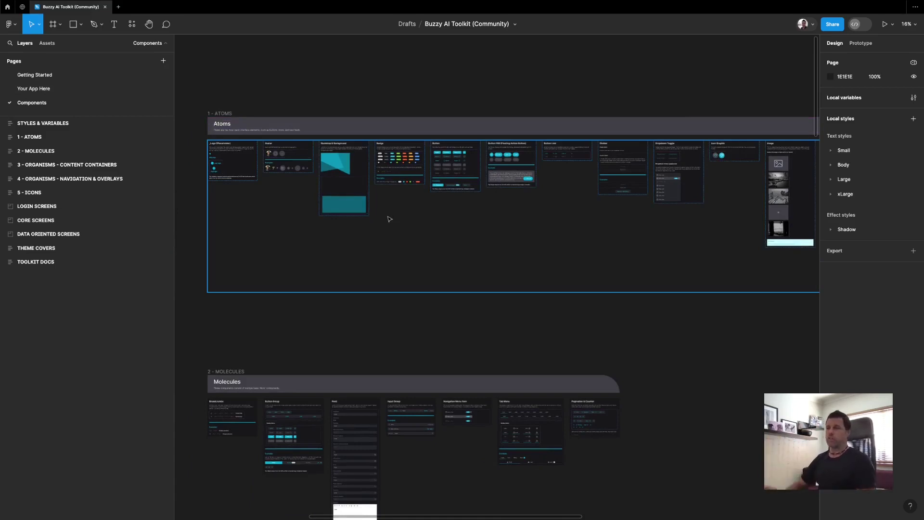
# Run the Buzzy - No Code Native App & Website Builder plugin on the Your App Here page and enable Buzzy AI wizard mode
pyautogui.click(73, 90)
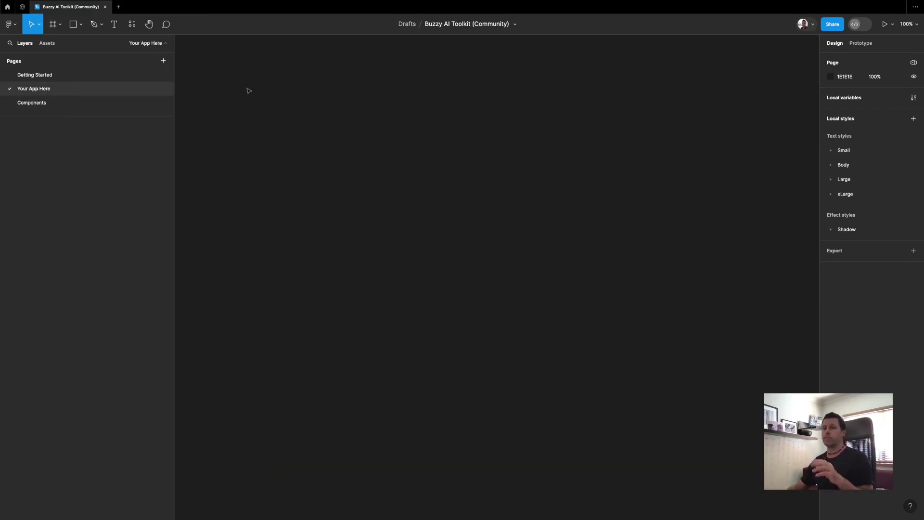
pyautogui.rightClick(349, 101)
pyautogui.moveTo(413, 171)
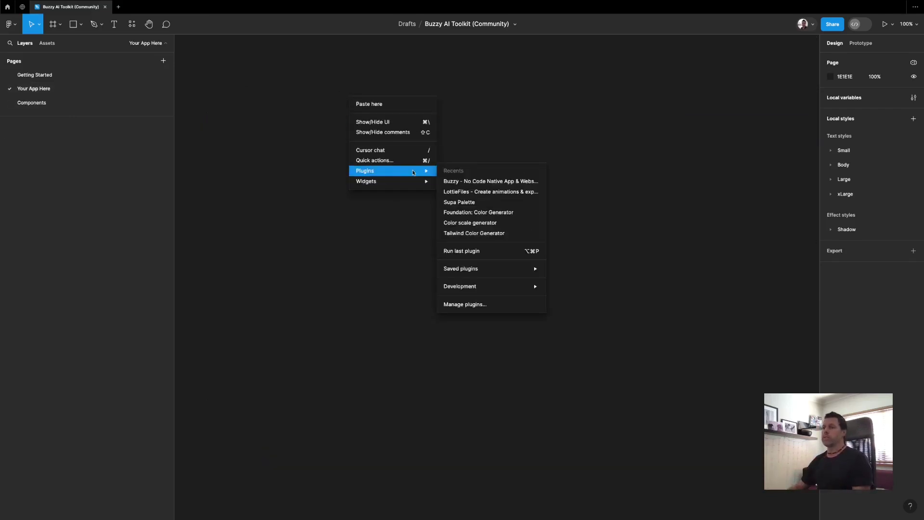
pyautogui.click(462, 181)
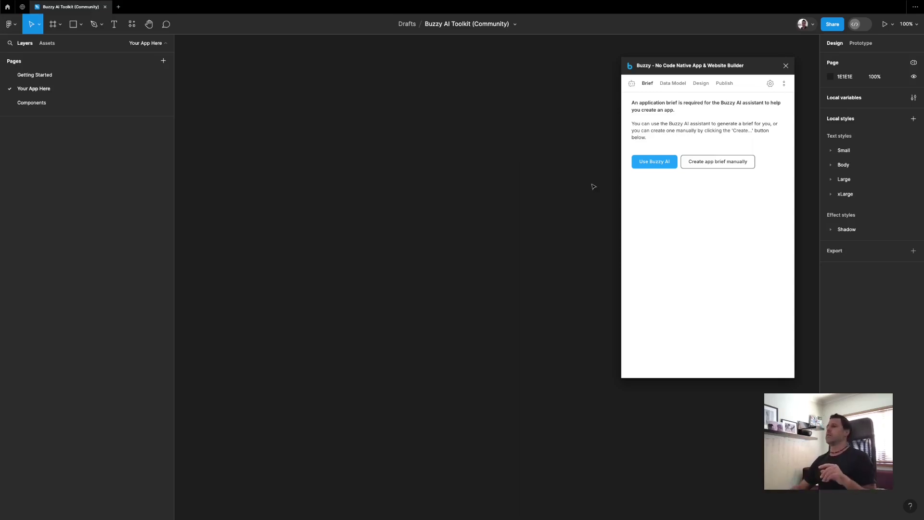
pyautogui.click(770, 83)
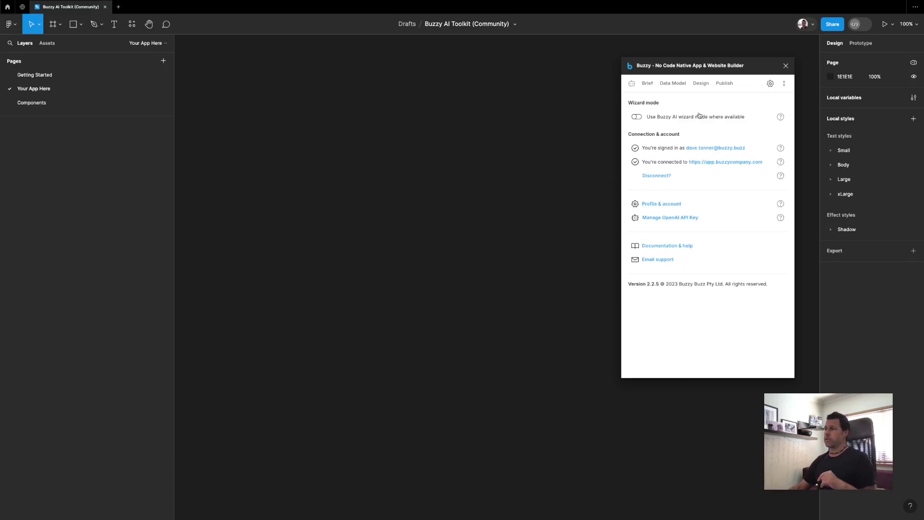
pyautogui.click(671, 117)
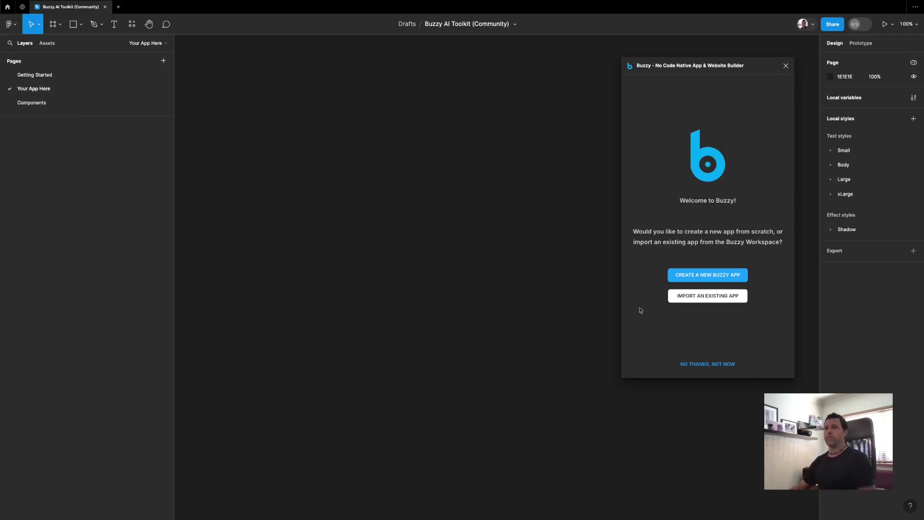
# Import the existing Project Task Tracker app from the Buzzy Workspace and view its screens on the canvas
pyautogui.click(711, 297)
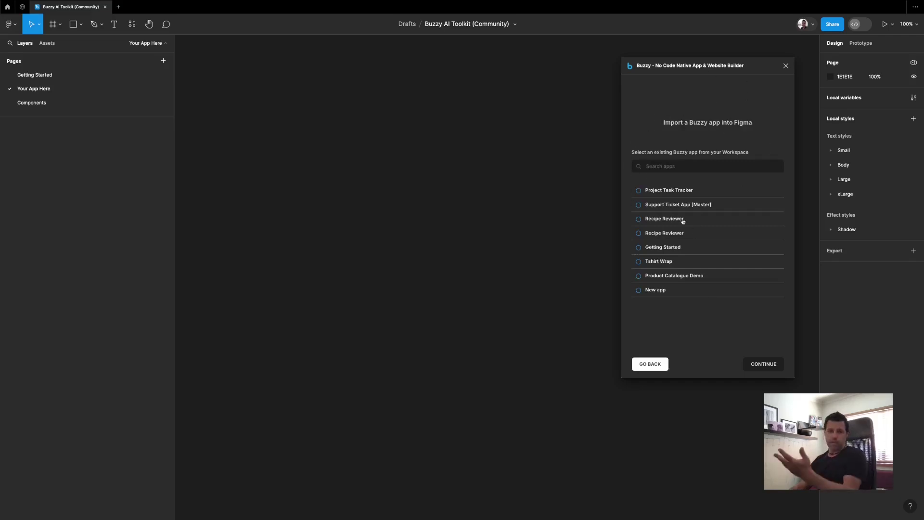
pyautogui.click(682, 190)
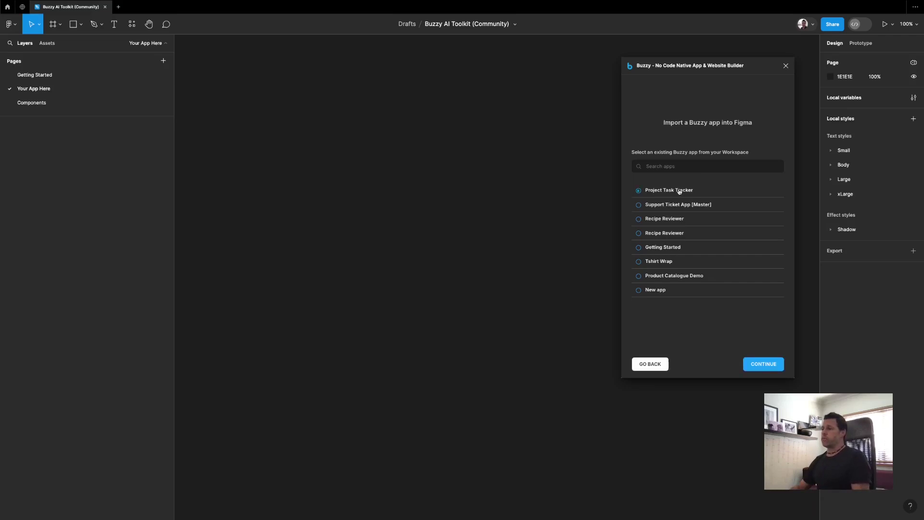
pyautogui.click(768, 365)
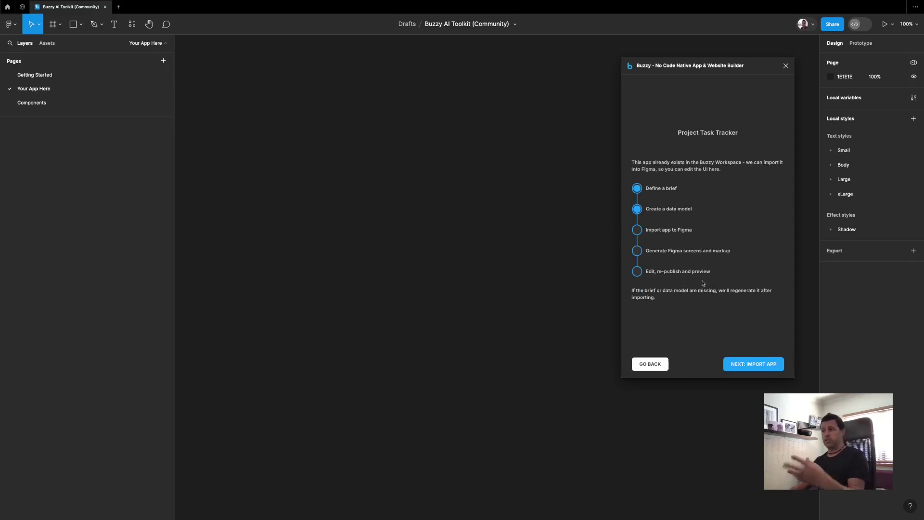
pyautogui.click(759, 367)
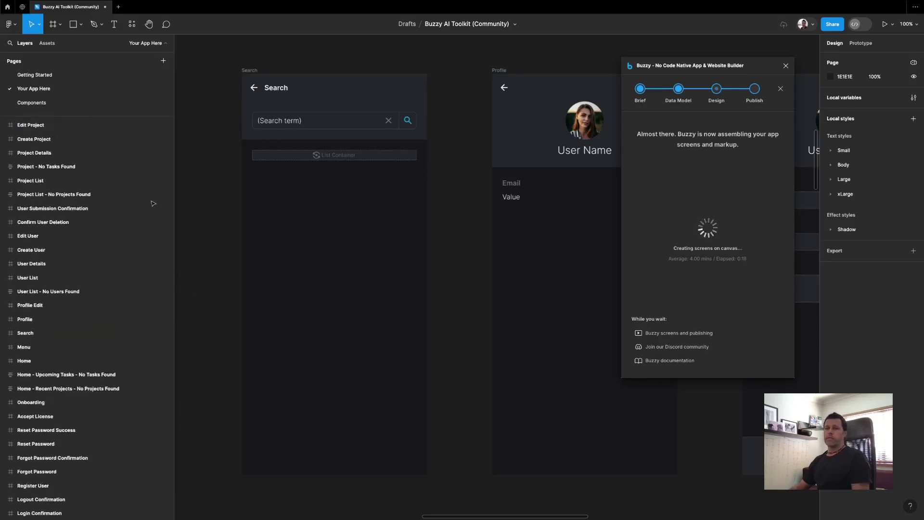
pyautogui.scroll(-5, 280, 145)
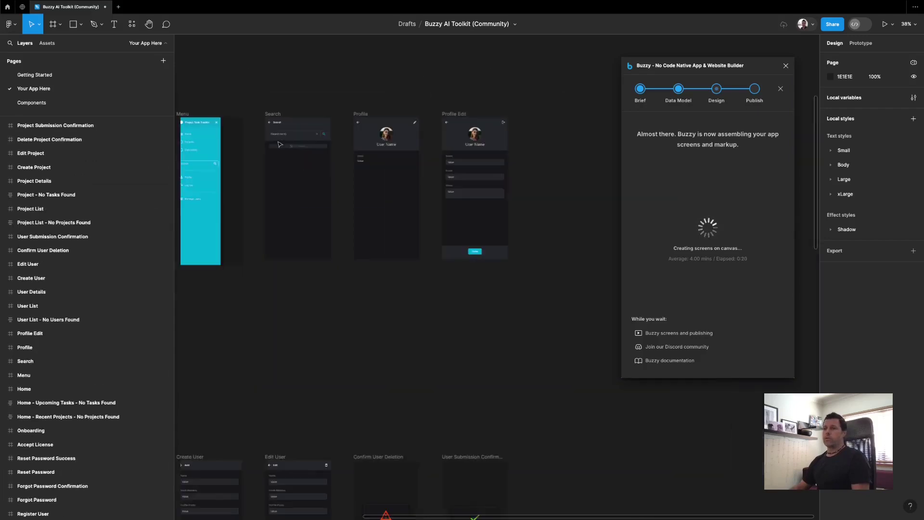
# Complete the wizard's Design stage once the app screens are assembled, choose to edit the app, and exit the Buzzy wizard
pyautogui.scroll(-5, 279, 145)
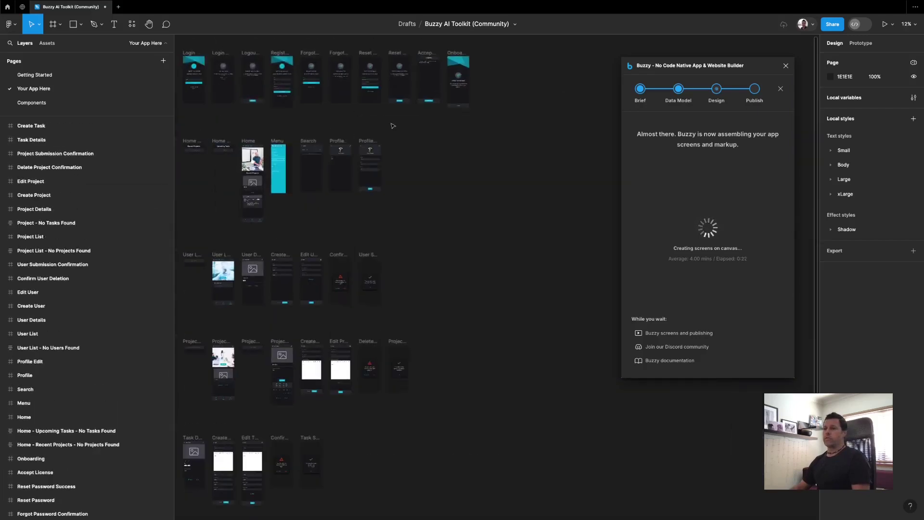
pyautogui.hscroll(-2, 471, 162)
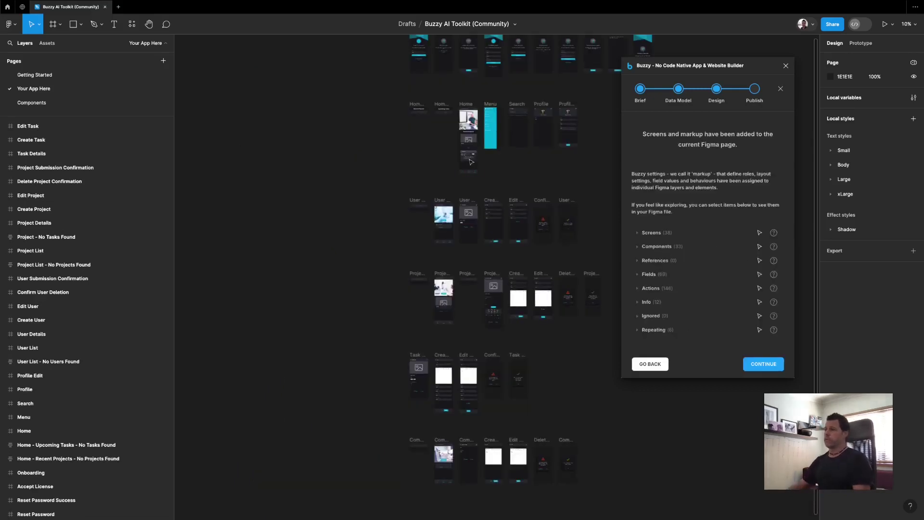
pyautogui.hscroll(3, 368, 193)
pyautogui.scroll(-2, 550, 253)
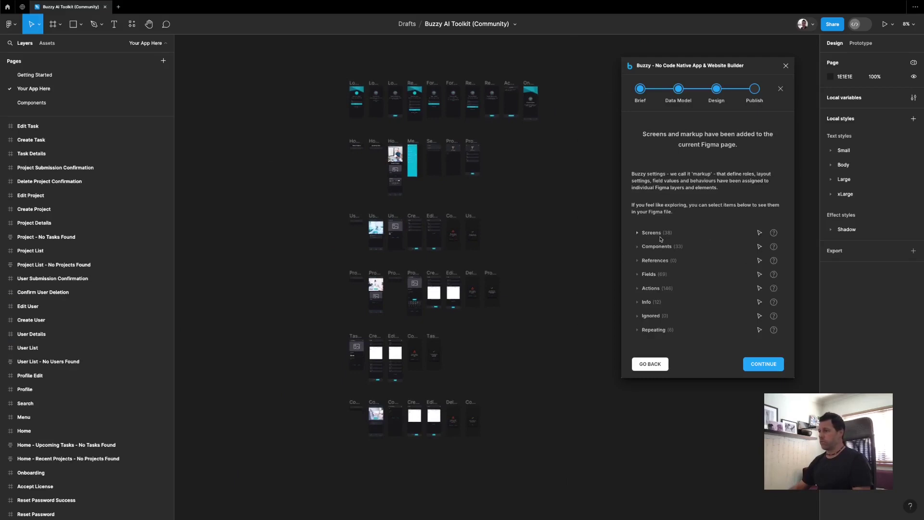
pyautogui.scroll(1, 556, 212)
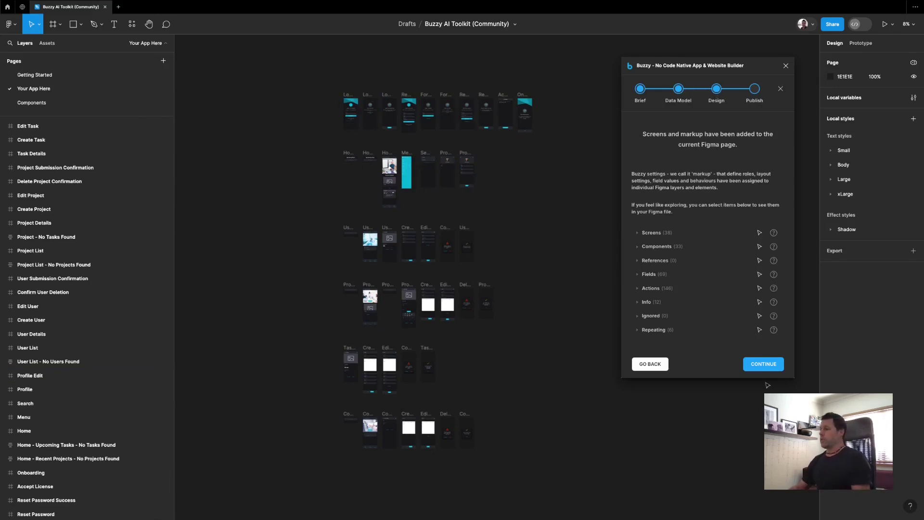
pyautogui.click(764, 365)
pyautogui.click(725, 206)
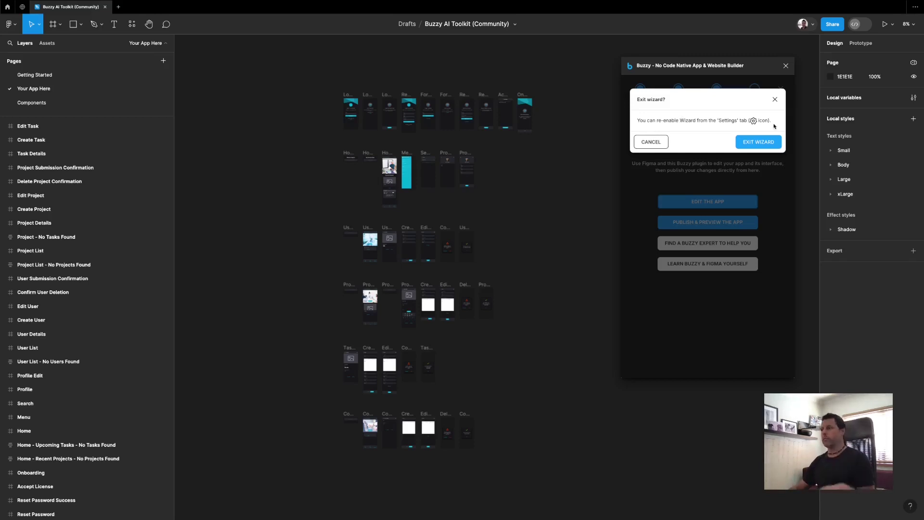
pyautogui.click(762, 142)
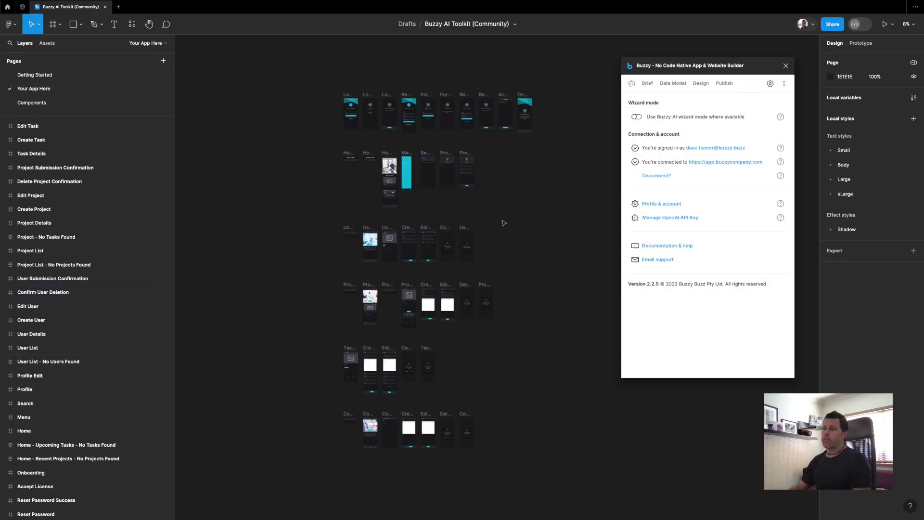
# Show the Home screen's markup in the plugin's Design section and examine the action settings of its Recent Projects Card Tile
pyautogui.click(386, 154)
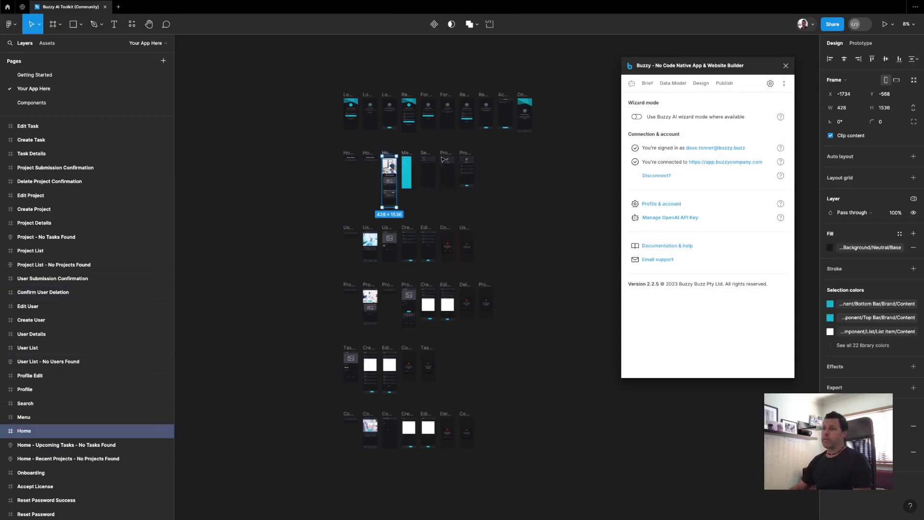
pyautogui.click(701, 84)
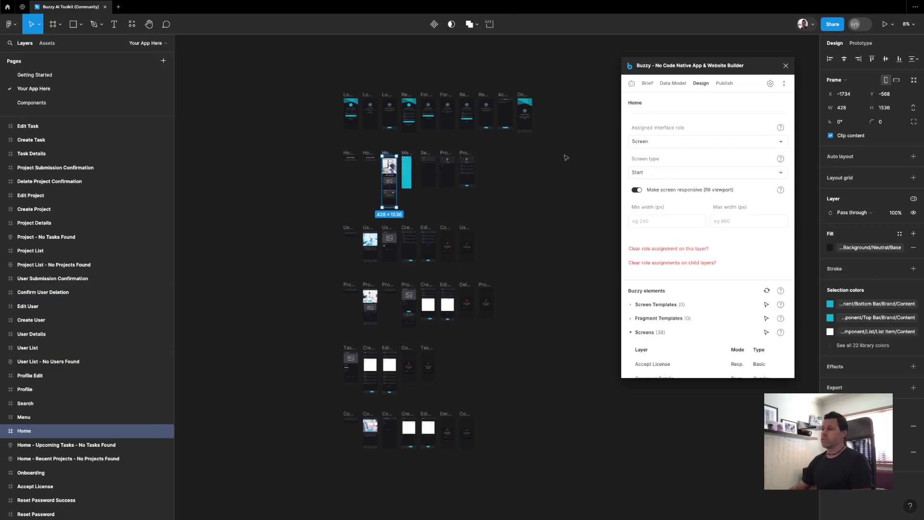
pyautogui.scroll(5, 380, 202)
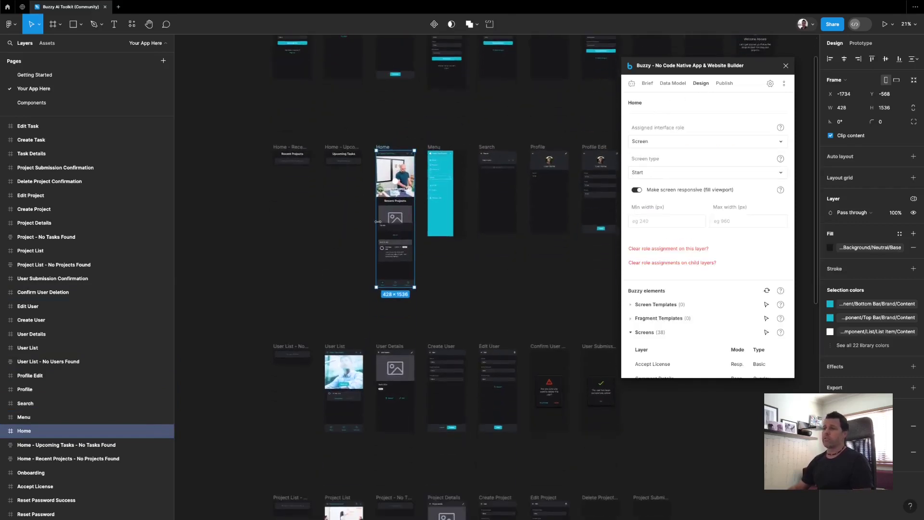
pyautogui.doubleClick(395, 217)
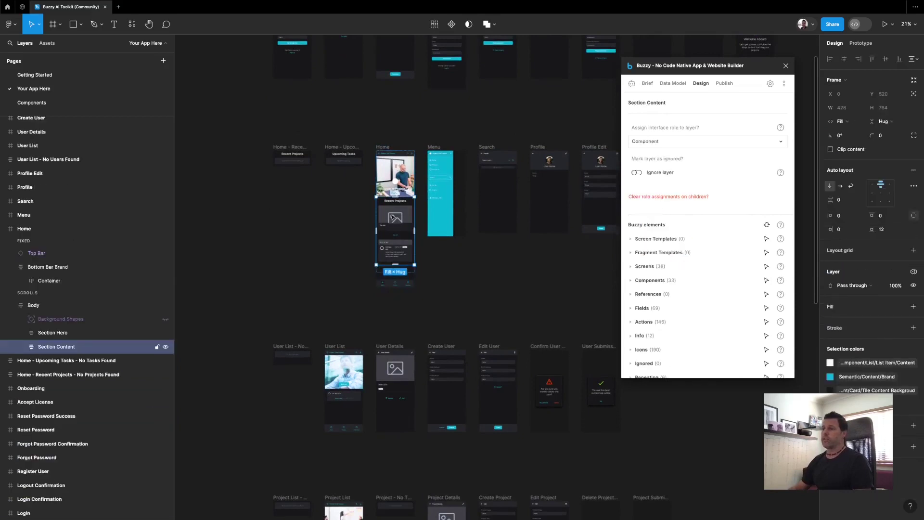
pyautogui.doubleClick(394, 218)
pyautogui.doubleClick(394, 218)
pyautogui.doubleClick(394, 217)
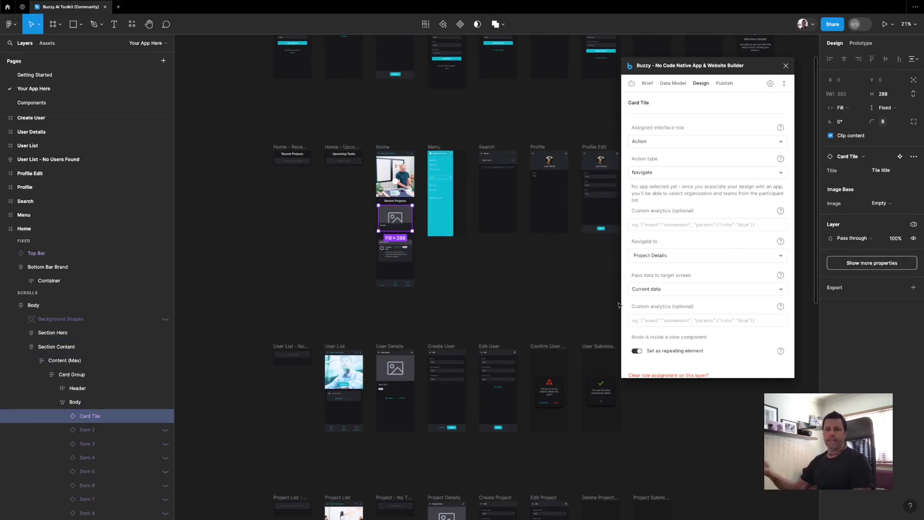
# Set the Your App Here page's Theme variable mode to Light, with the plugin window moved clear of the page properties
pyautogui.click(229, 296)
pyautogui.scroll(-3, 228, 296)
pyautogui.scroll(-2, 228, 296)
pyautogui.hscroll(-1, 228, 296)
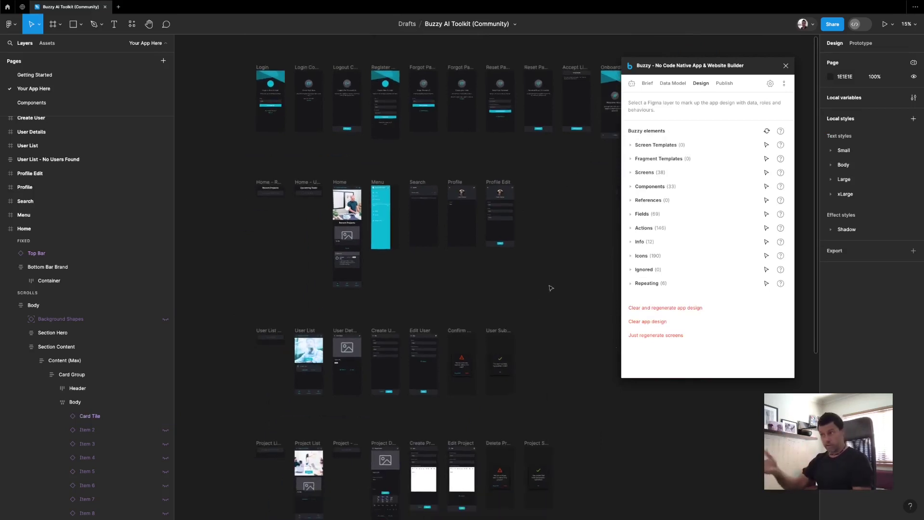
pyautogui.scroll(1, 538, 227)
pyautogui.hscroll(1, 538, 227)
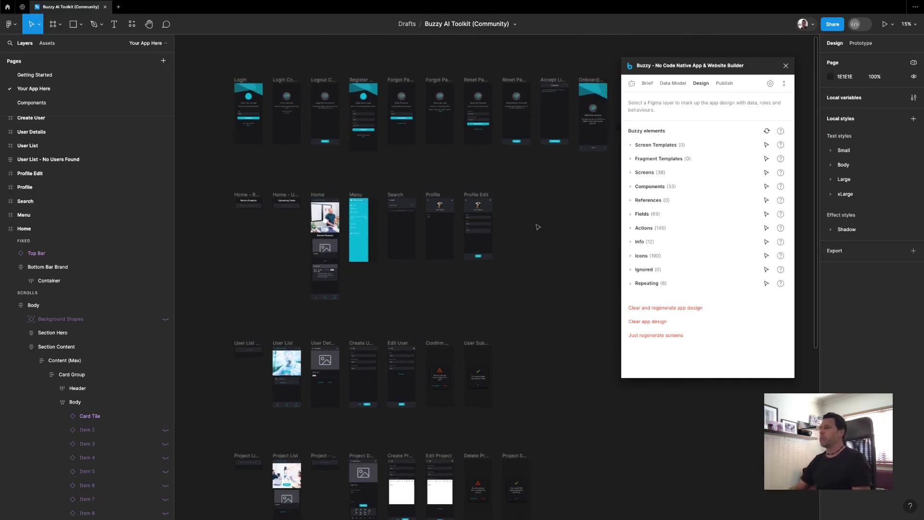
pyautogui.moveTo(767, 65); pyautogui.dragTo(773, 57)
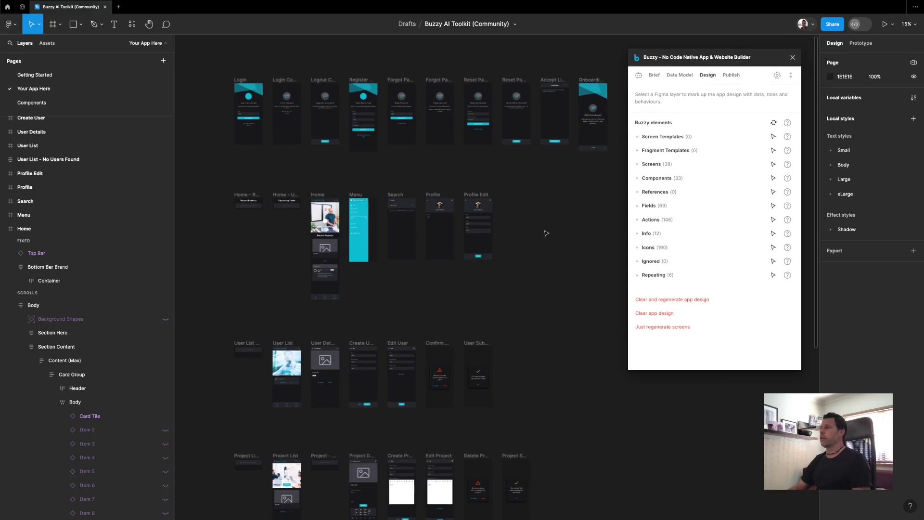
pyautogui.scroll(1, 546, 233)
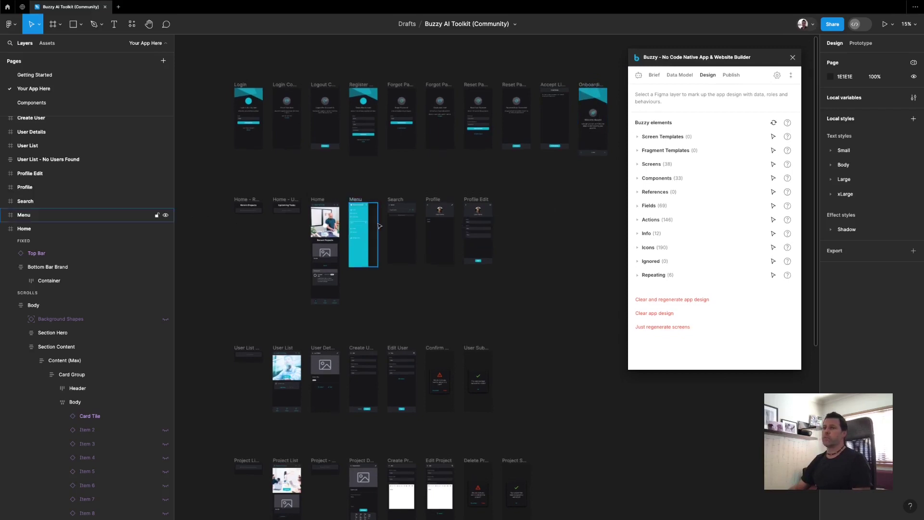
pyautogui.moveTo(770, 62); pyautogui.dragTo(711, 62)
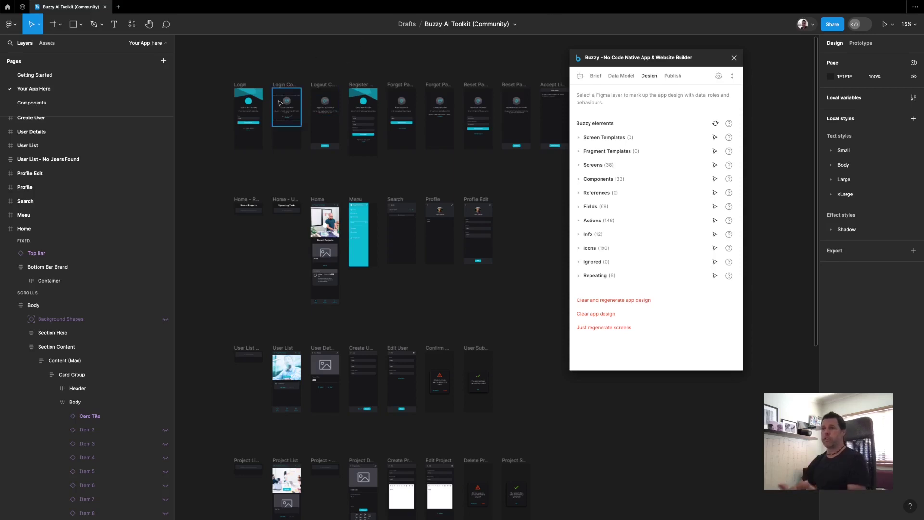
pyautogui.click(915, 63)
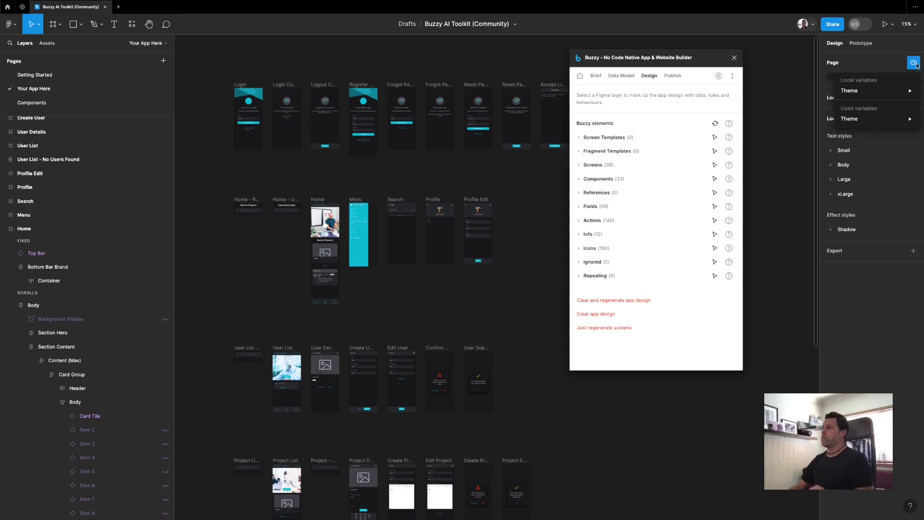
pyautogui.moveTo(896, 93)
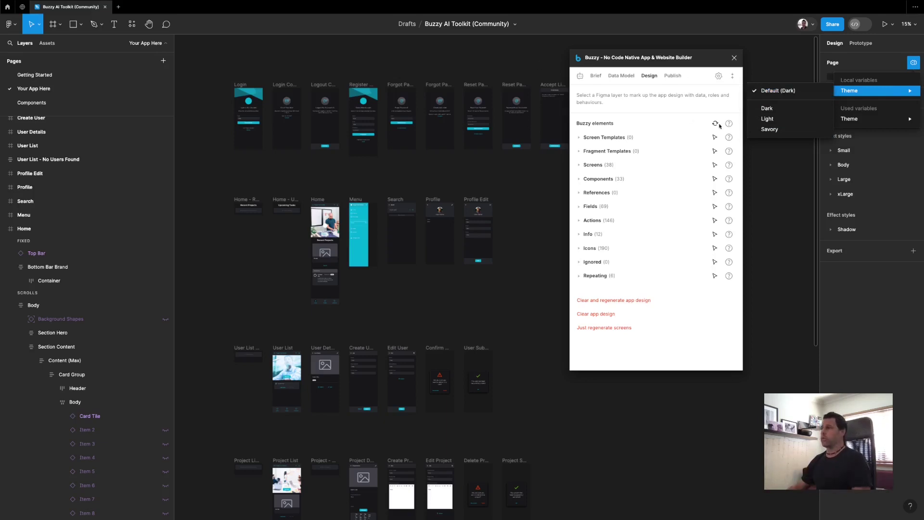
pyautogui.click(767, 119)
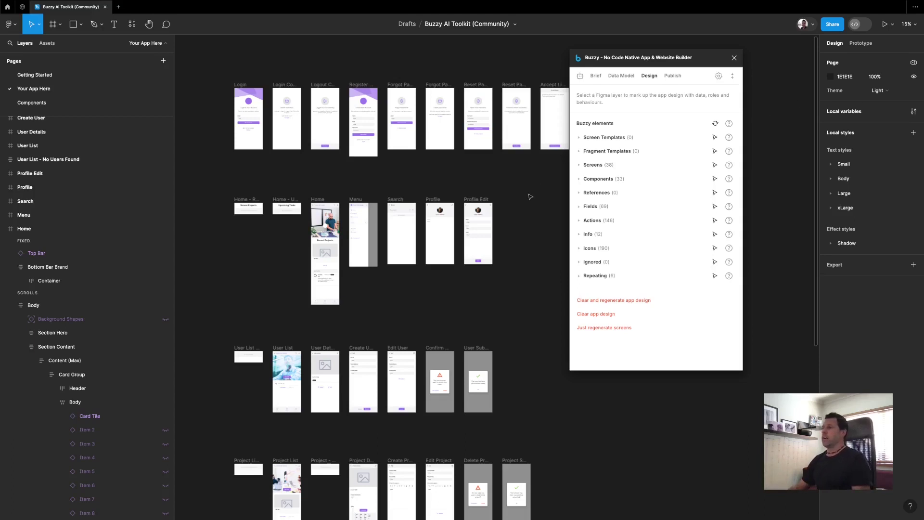
# Collapse the Buzzy plugin window and move it away from the app screens
pyautogui.hscroll(2, 530, 197)
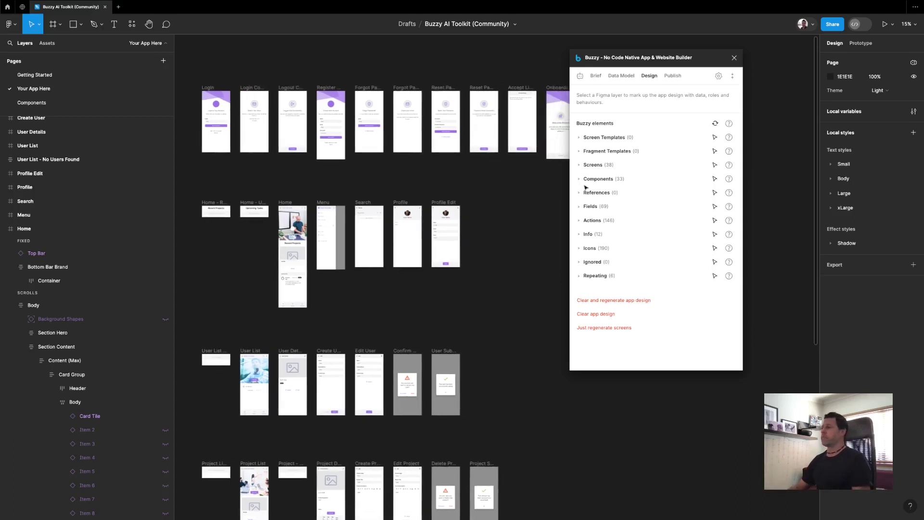
pyautogui.click(731, 76)
pyautogui.moveTo(716, 61); pyautogui.dragTo(823, 67)
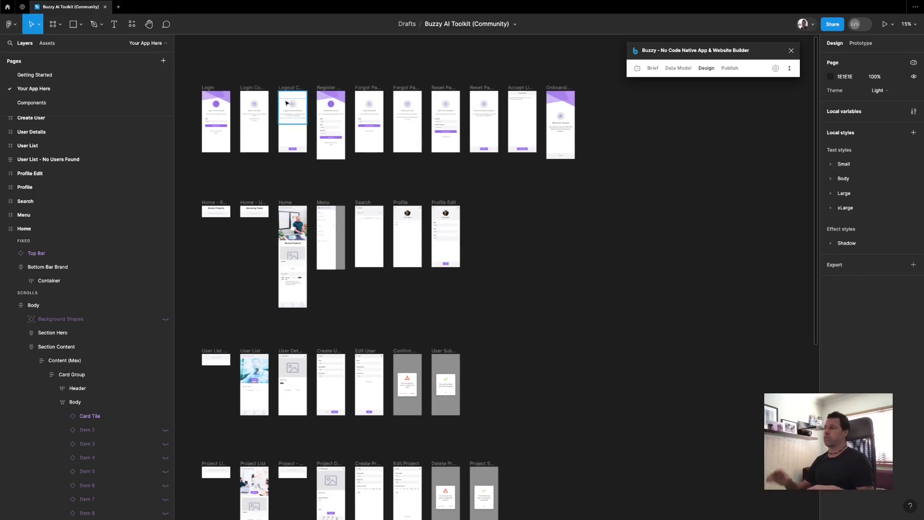
# Override the Theme variable mode with Dark on the Home screen only
pyautogui.hscroll(-3, 392, 170)
pyautogui.scroll(-3, 392, 169)
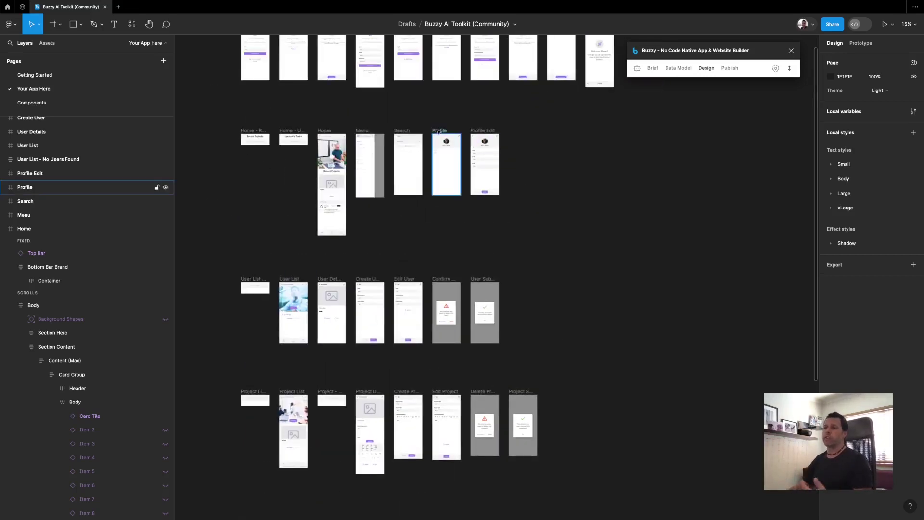
pyautogui.click(324, 133)
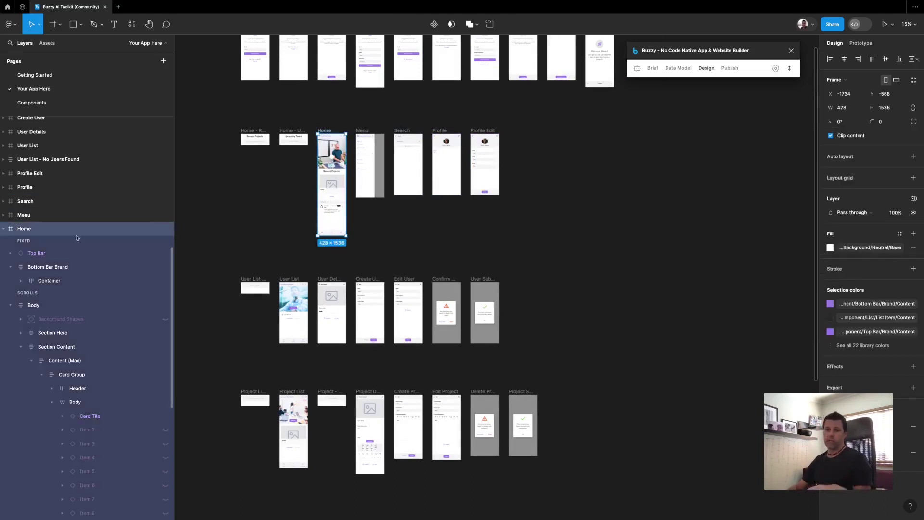
pyautogui.click(913, 200)
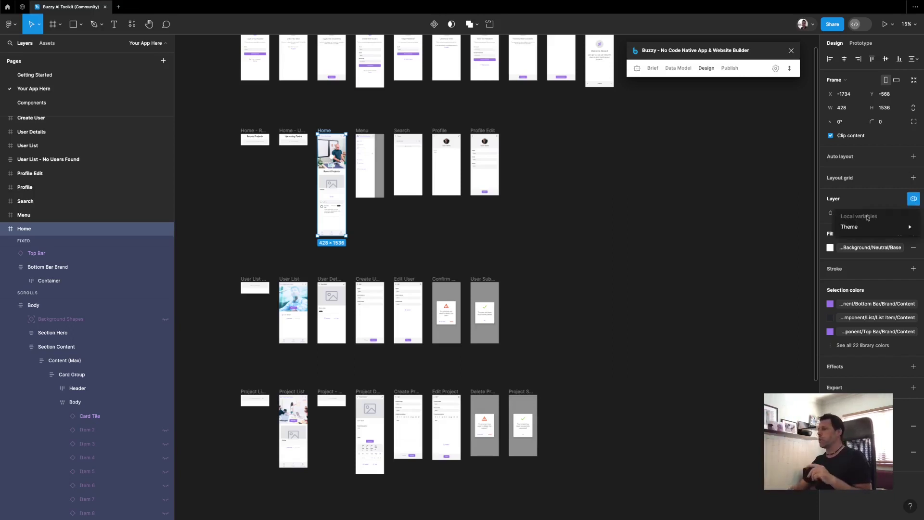
pyautogui.moveTo(861, 226)
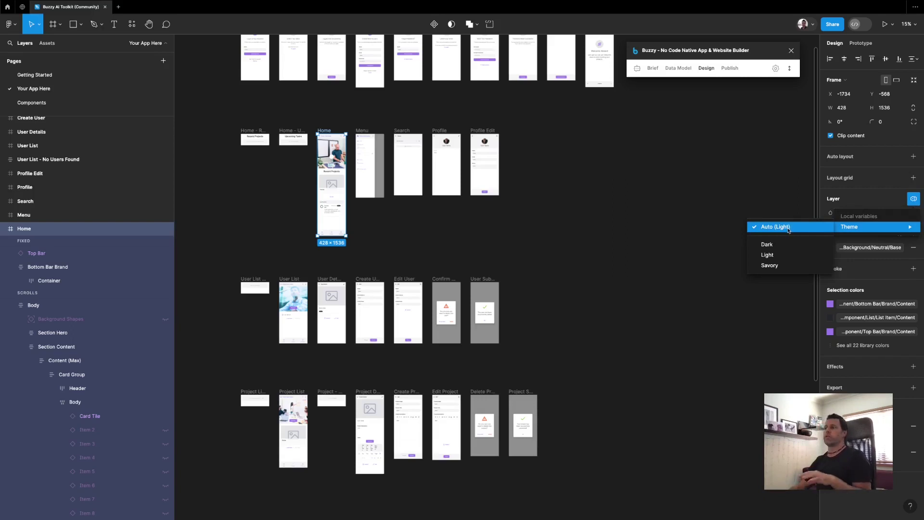
pyautogui.click(767, 245)
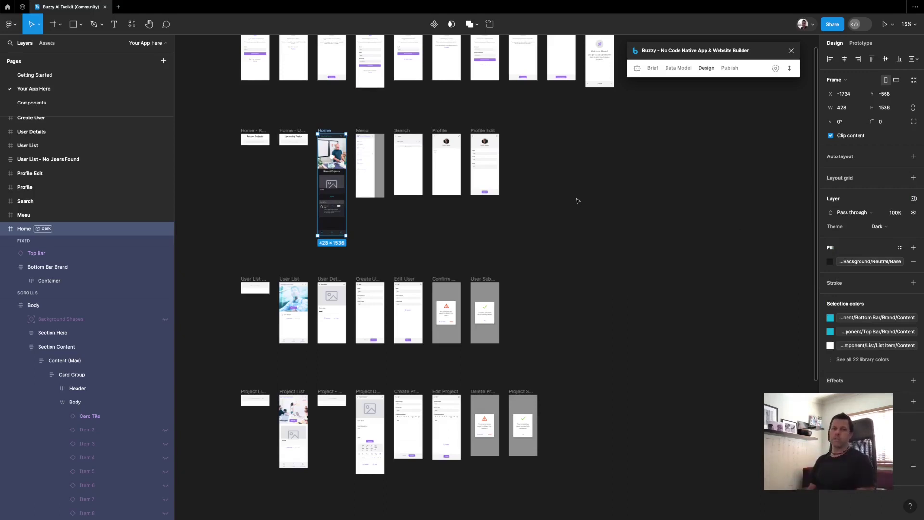
pyautogui.click(608, 197)
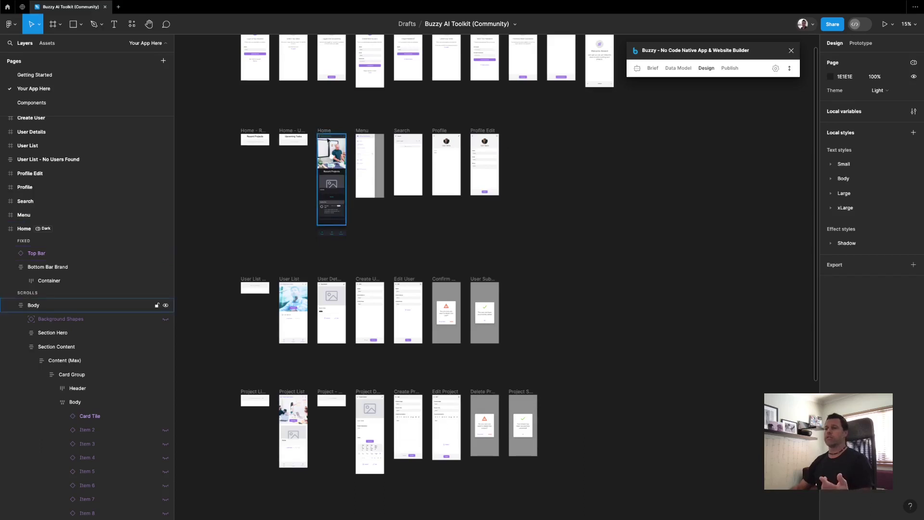
# Return the Home screen's theme to Auto so it inherits the page's Light mode
pyautogui.click(329, 140)
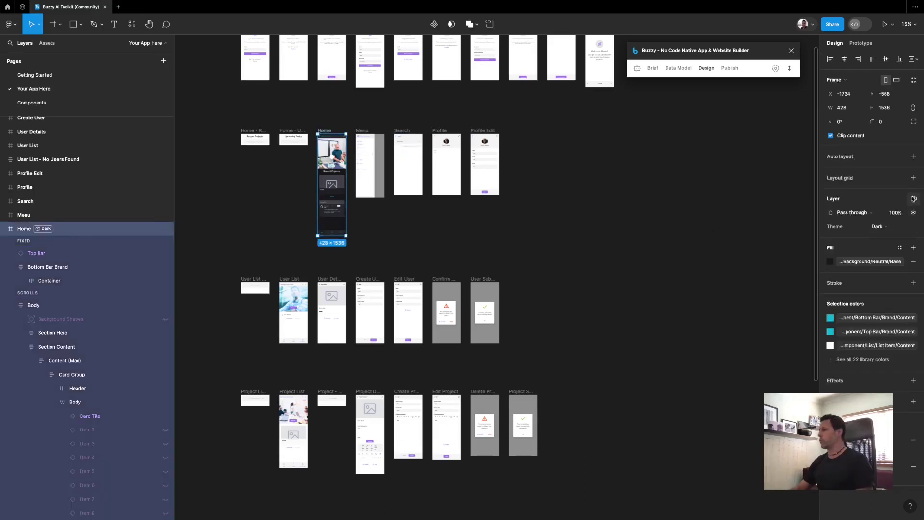
pyautogui.click(871, 226)
pyautogui.click(789, 223)
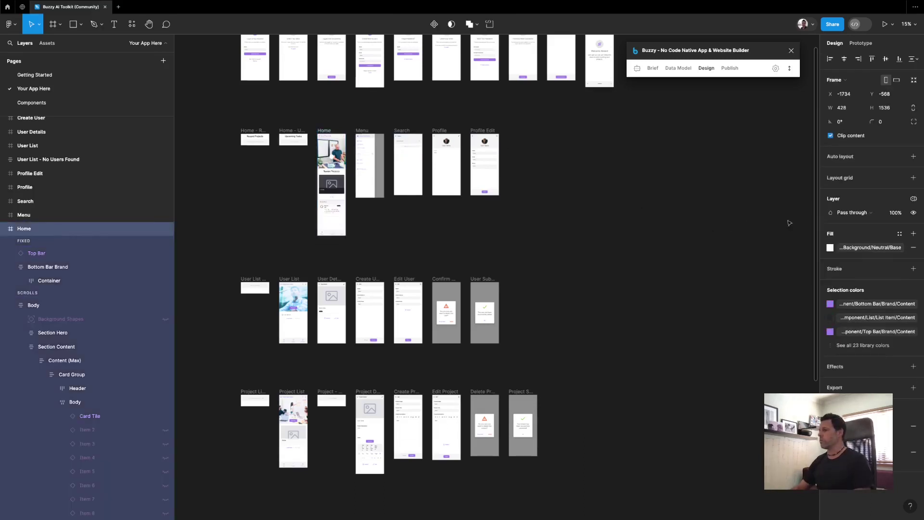
pyautogui.click(706, 191)
# Show the local Theme variables, close the Buzzy plugin, and enlarge the variables window until the Dark, Light and Savory columns fit
pyautogui.scroll(3, 706, 191)
pyautogui.hscroll(-3, 706, 191)
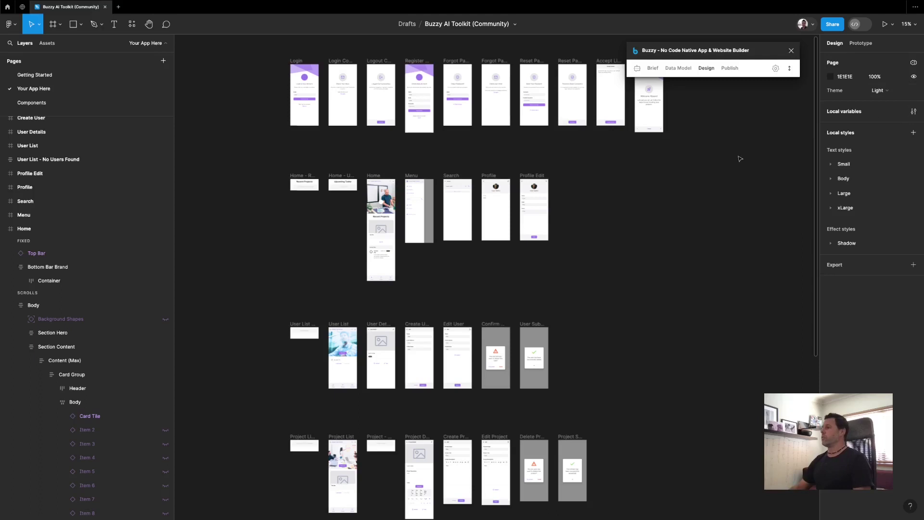
pyautogui.click(913, 111)
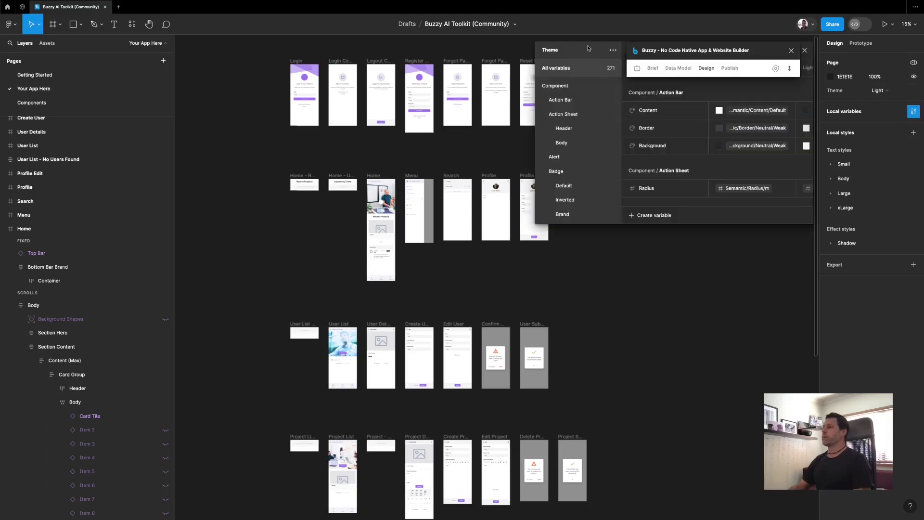
pyautogui.click(790, 50)
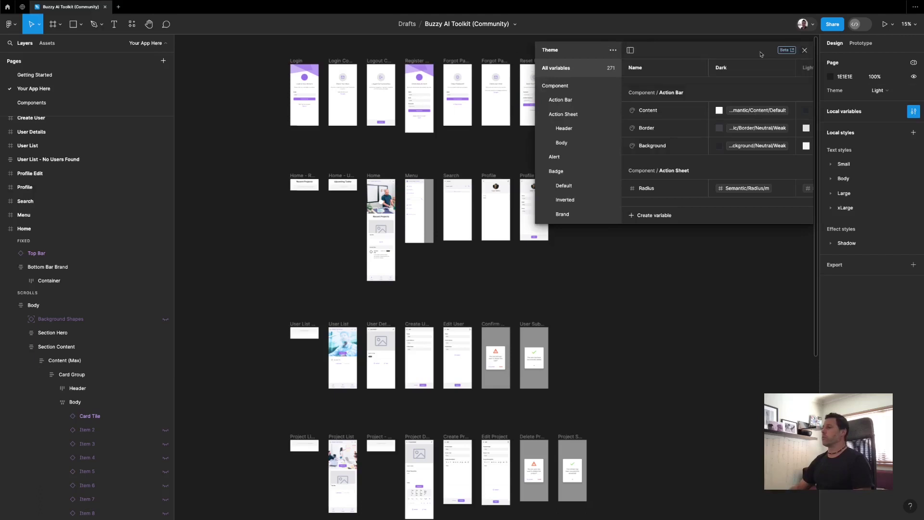
pyautogui.moveTo(727, 53); pyautogui.dragTo(419, 75)
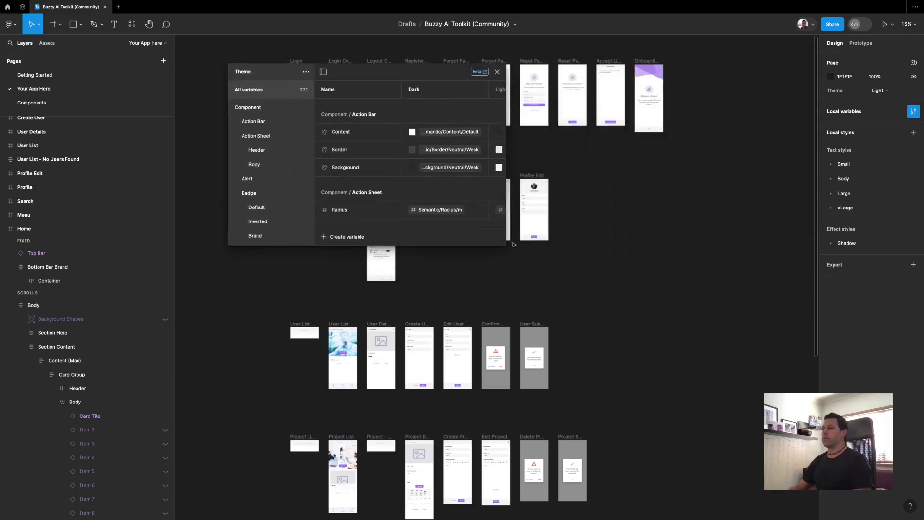
pyautogui.moveTo(502, 246); pyautogui.dragTo(716, 342)
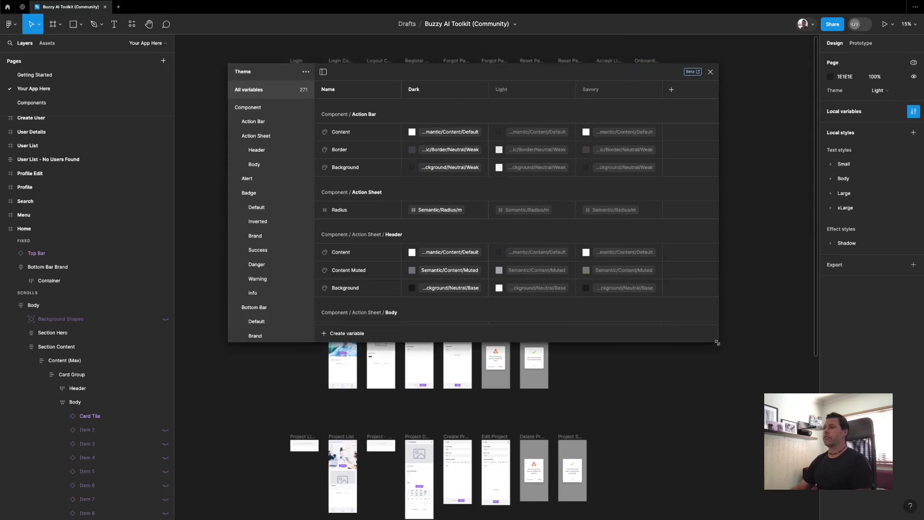
# Collapse the variable groups to Component, Semantic and Base, and view the Base color variables
pyautogui.click(231, 108)
pyautogui.click(232, 123)
pyautogui.click(232, 136)
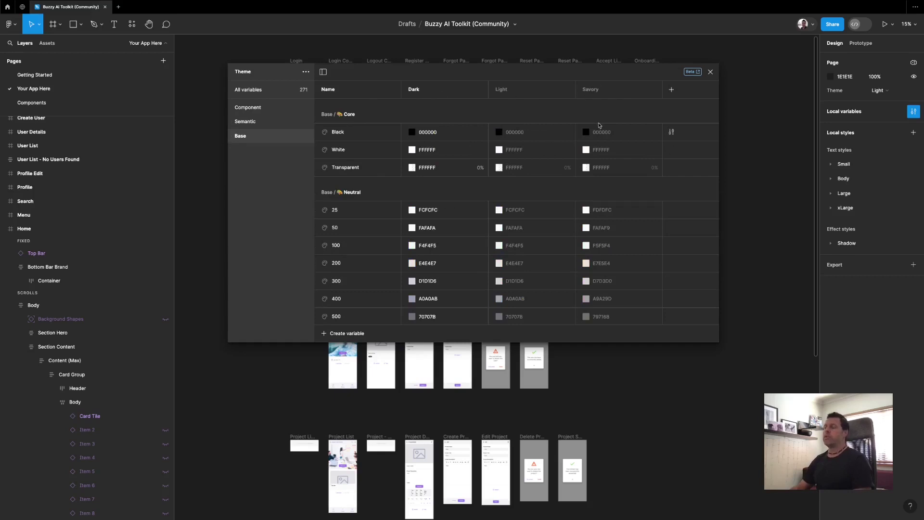
# Check which mode options are offered for the Dark and Light columns of the Theme variables, leaving both modes as they are
pyautogui.moveTo(599, 126)
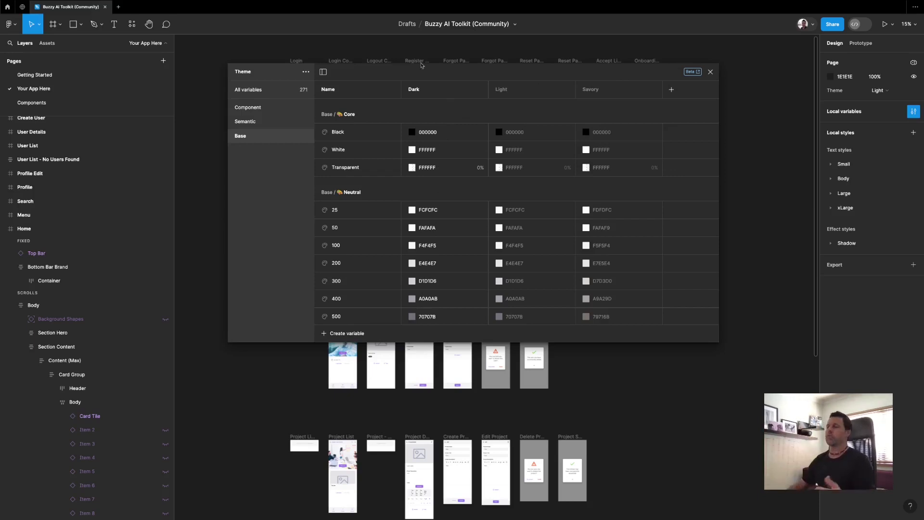
pyautogui.rightClick(453, 98)
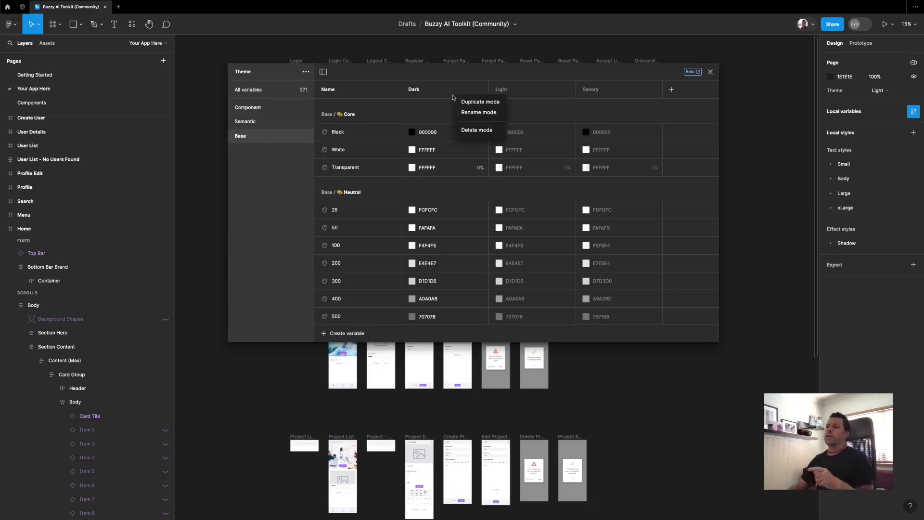
pyautogui.click(474, 77)
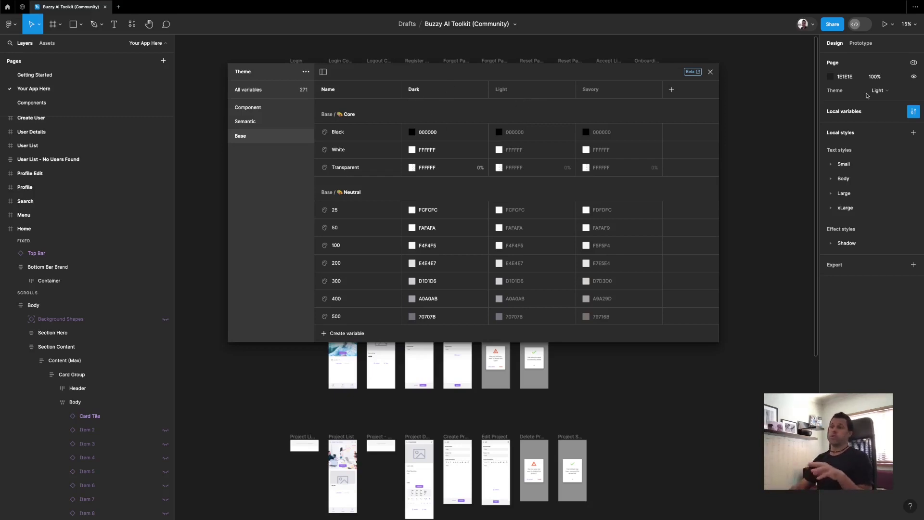
pyautogui.rightClick(533, 95)
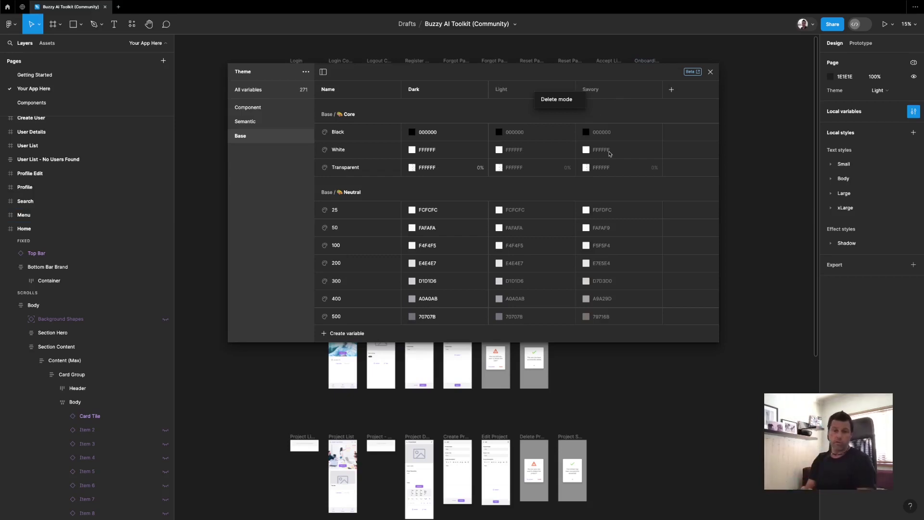
pyautogui.click(761, 90)
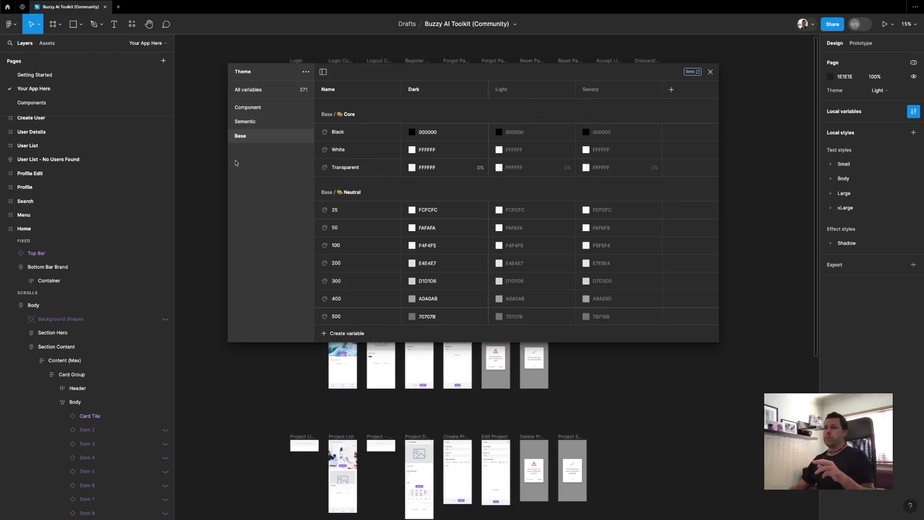
# Browse the Base color subgroups and the Semantic variables for Content, Background and Radius, collapsing the Background and Border subgroups
pyautogui.click(232, 137)
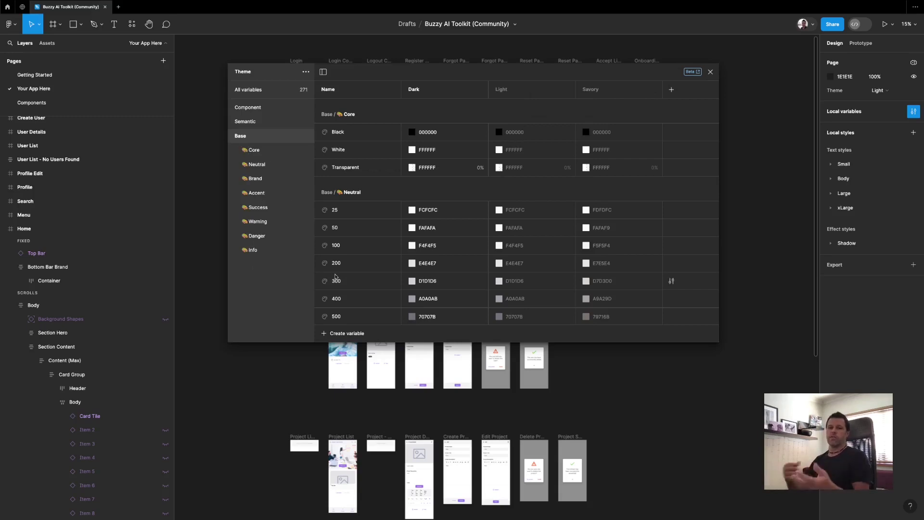
pyautogui.click(231, 137)
pyautogui.click(231, 122)
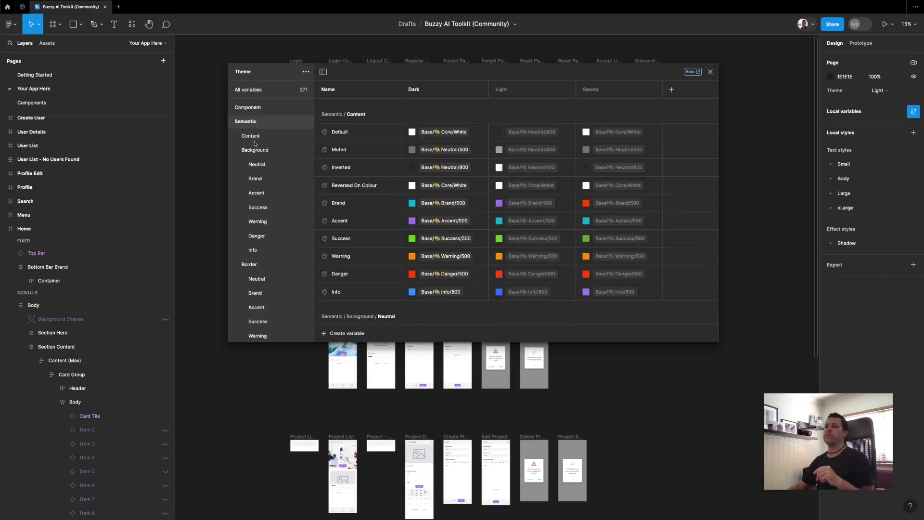
pyautogui.click(236, 150)
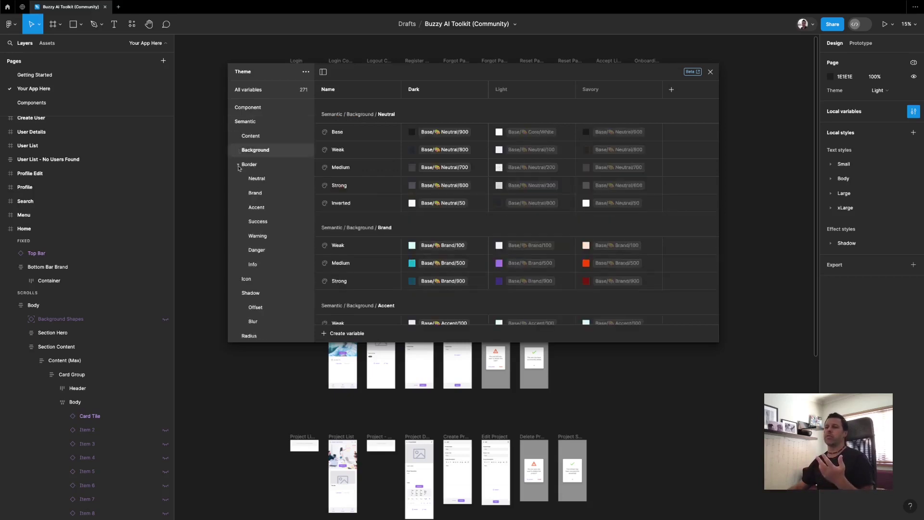
pyautogui.click(239, 165)
pyautogui.click(253, 136)
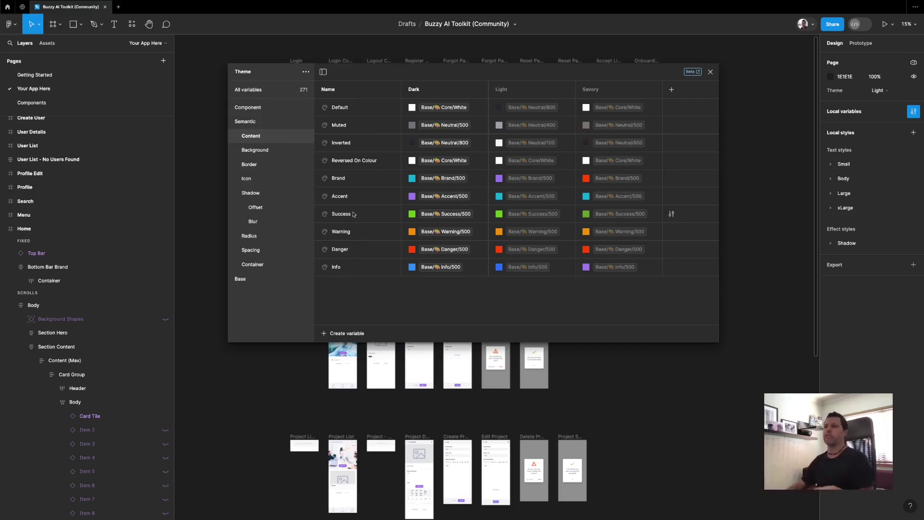
pyautogui.click(245, 148)
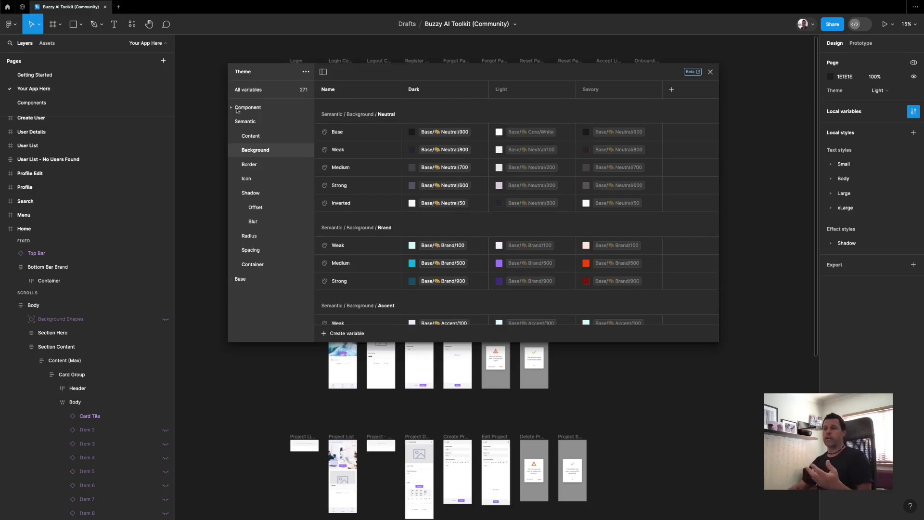
pyautogui.click(251, 235)
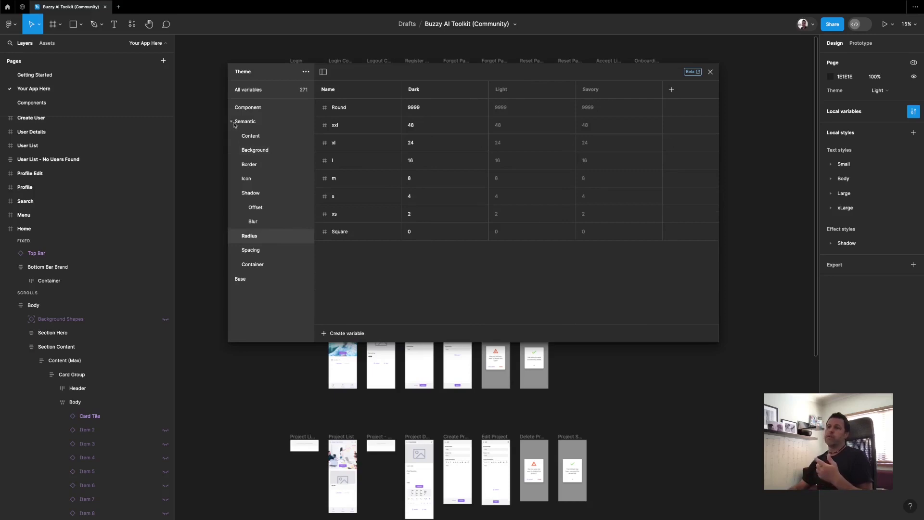
# Expand the Component variable group and examine the Action Bar and Badge variables across the Dark, Light and Savory modes
pyautogui.click(239, 109)
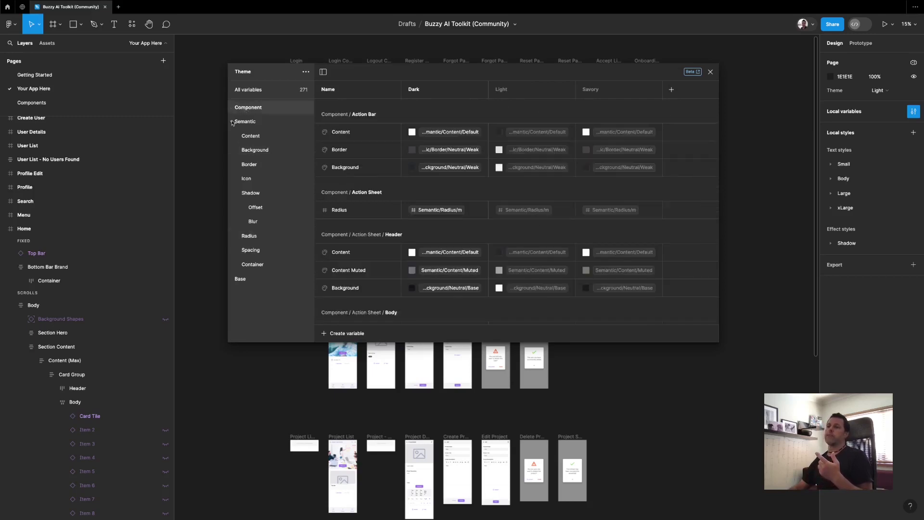
pyautogui.click(242, 122)
pyautogui.click(246, 108)
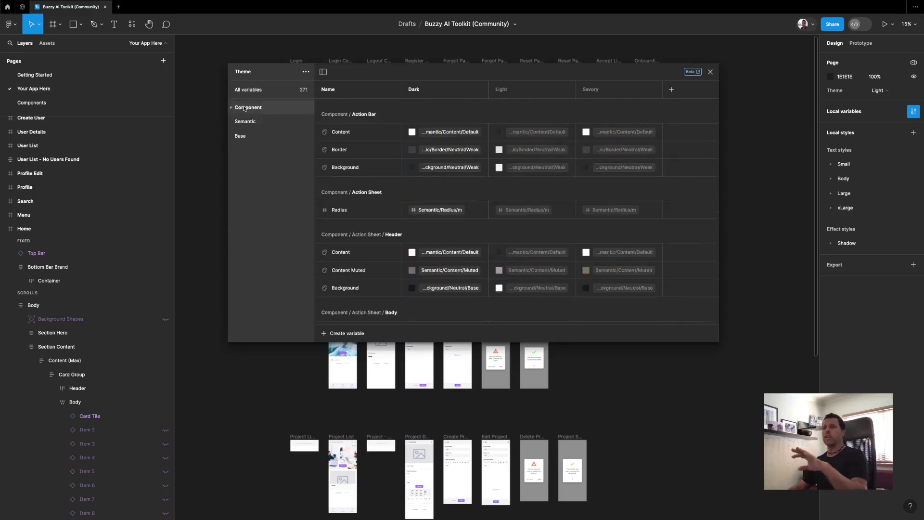
pyautogui.click(236, 108)
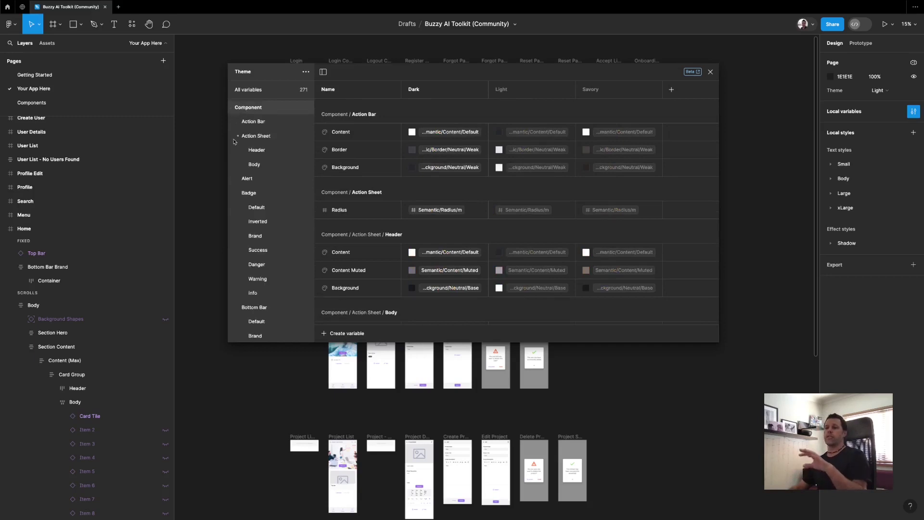
pyautogui.click(258, 126)
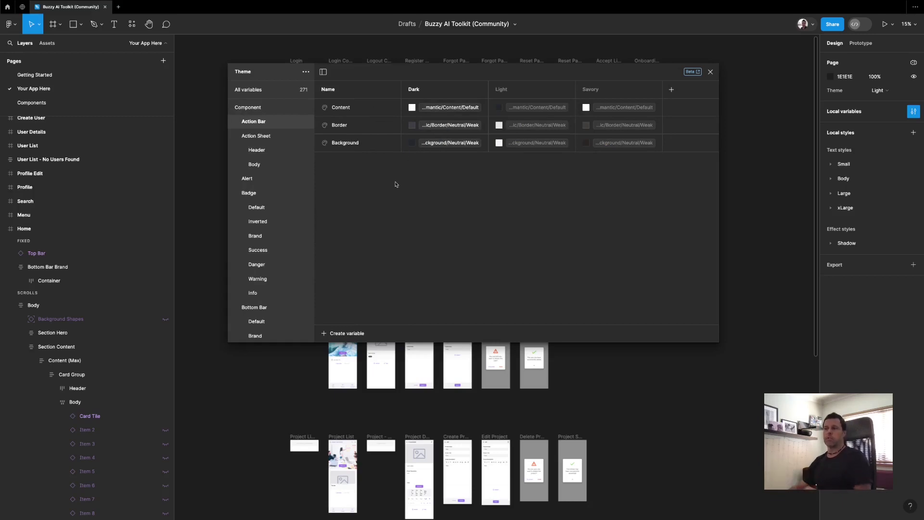
pyautogui.click(255, 193)
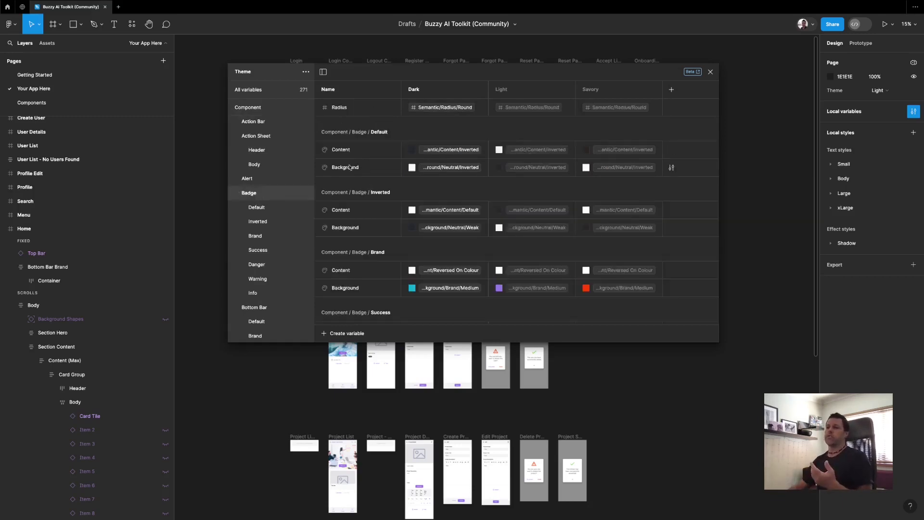
pyautogui.scroll(-2, 350, 167)
pyautogui.scroll(-2, 434, 176)
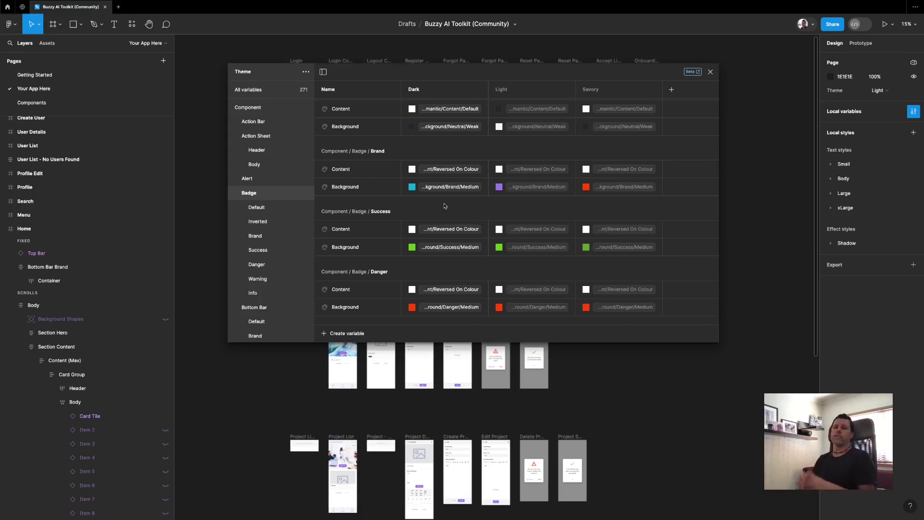
pyautogui.scroll(-1, 276, 286)
pyautogui.scroll(4, 277, 286)
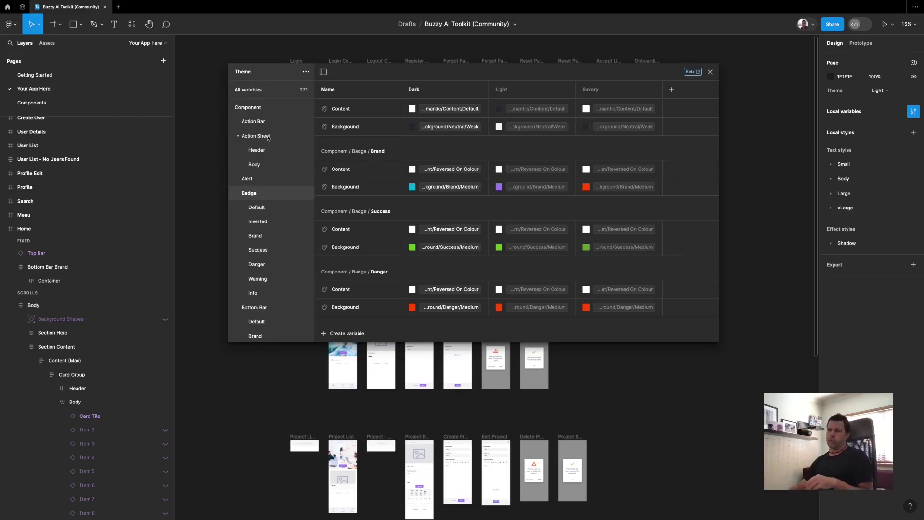
# Collapse the Action Sheet and Badge variable subgroups and close the variables window
pyautogui.click(238, 136)
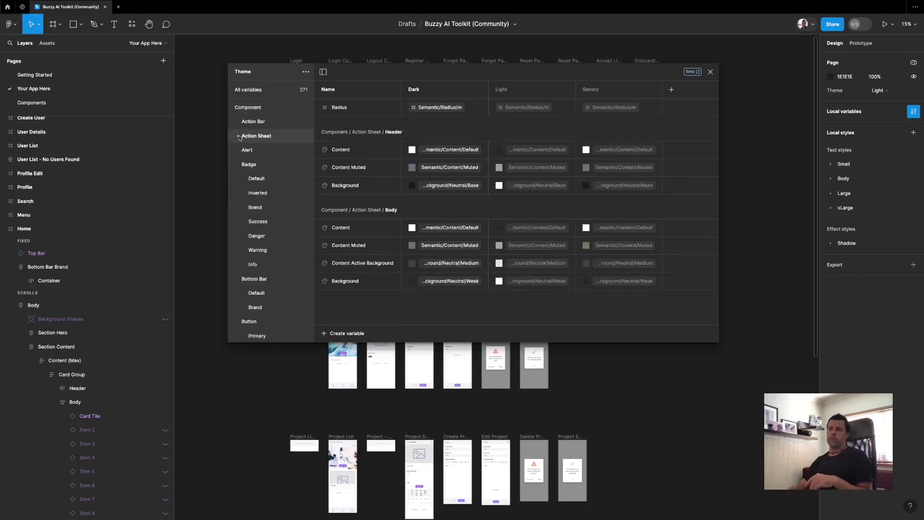
pyautogui.click(238, 166)
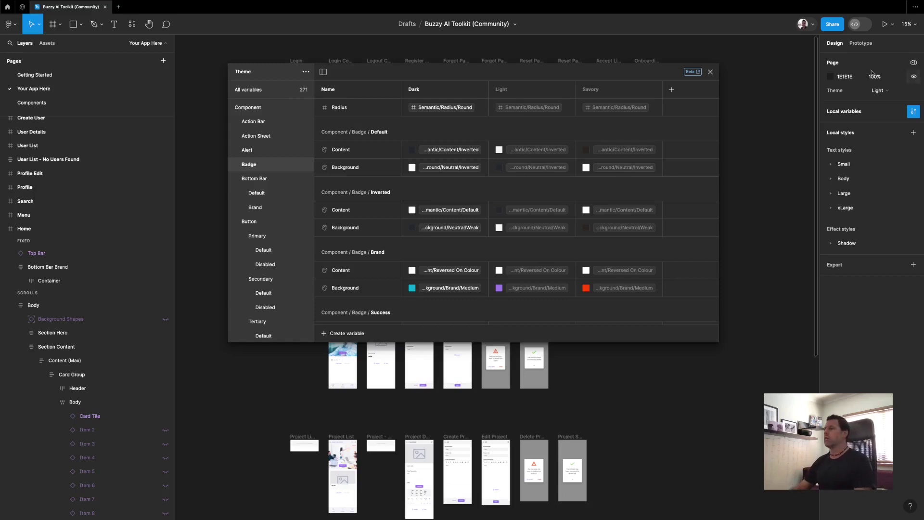
pyautogui.click(710, 73)
# Look over all rows of generated app screens on the canvas, from Login down to the Comment screens
pyautogui.scroll(-3, 712, 76)
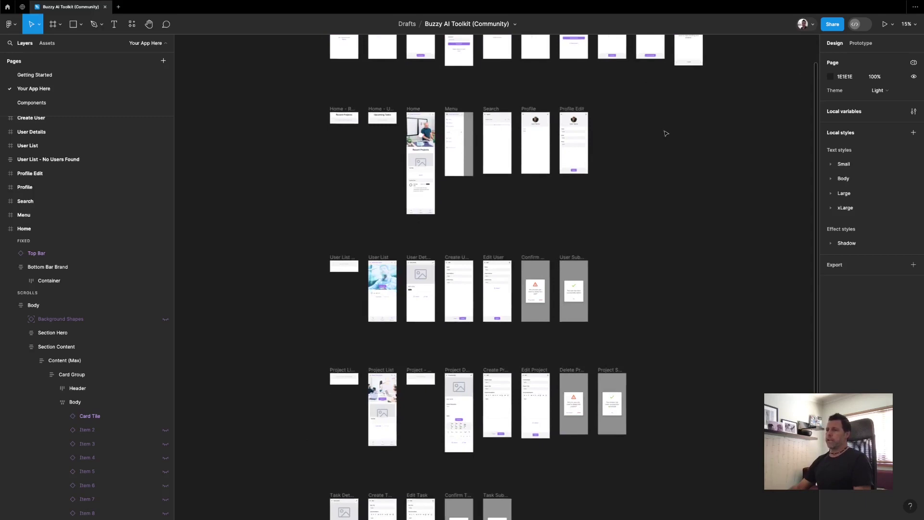
pyautogui.scroll(3, 666, 133)
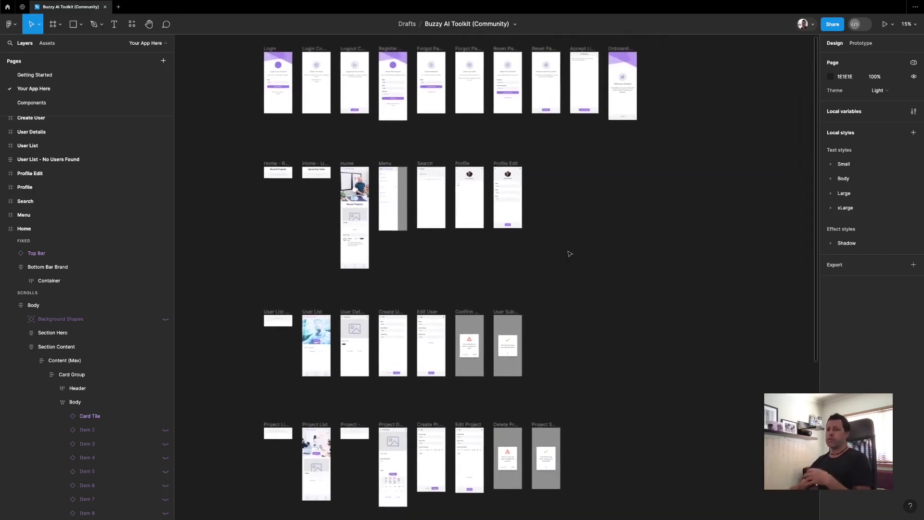
pyautogui.scroll(-4, 569, 253)
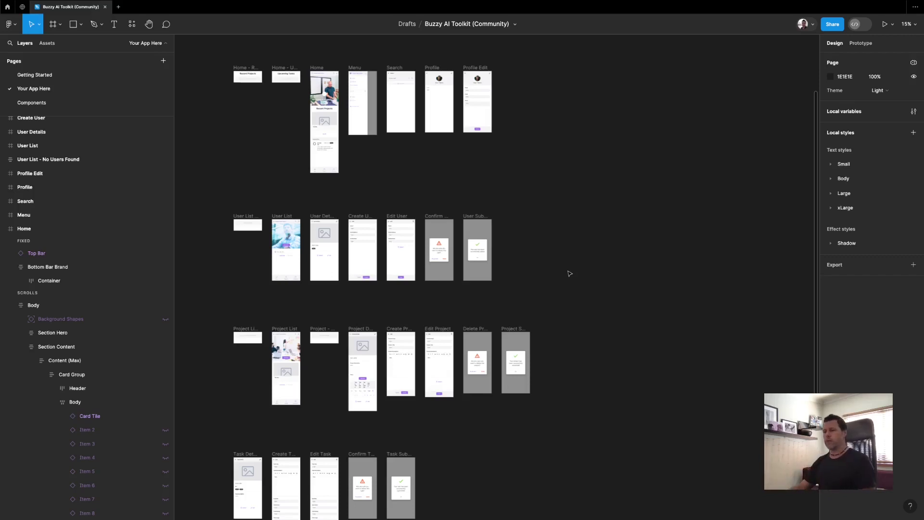
pyautogui.scroll(-2, 569, 265)
pyautogui.scroll(-4, 570, 273)
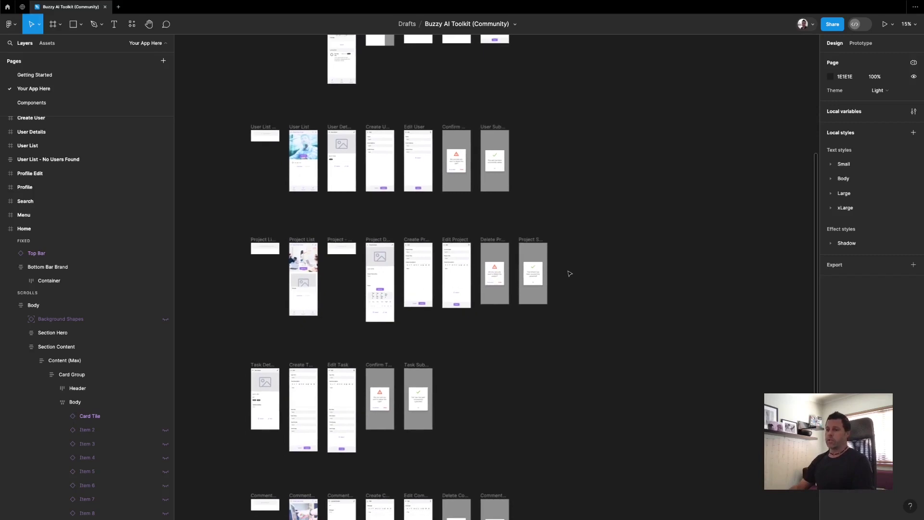
pyautogui.scroll(10, 570, 273)
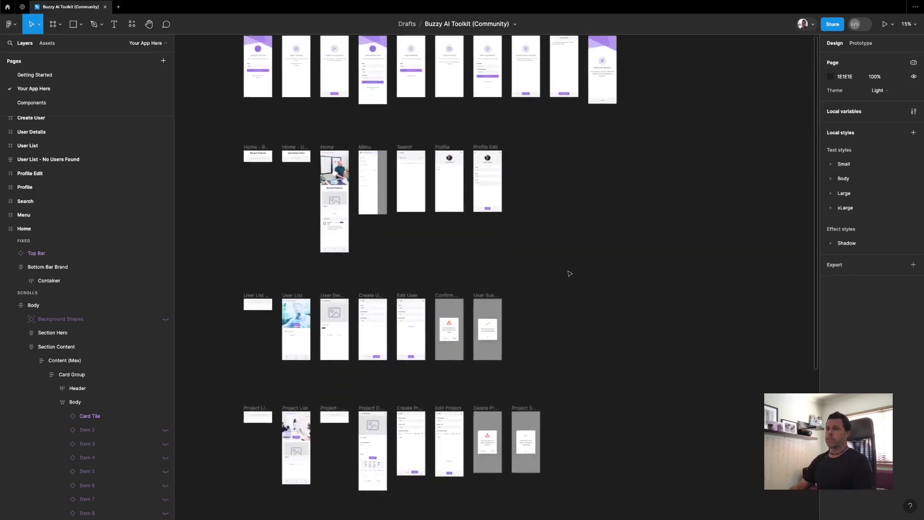
pyautogui.scroll(-15, 570, 273)
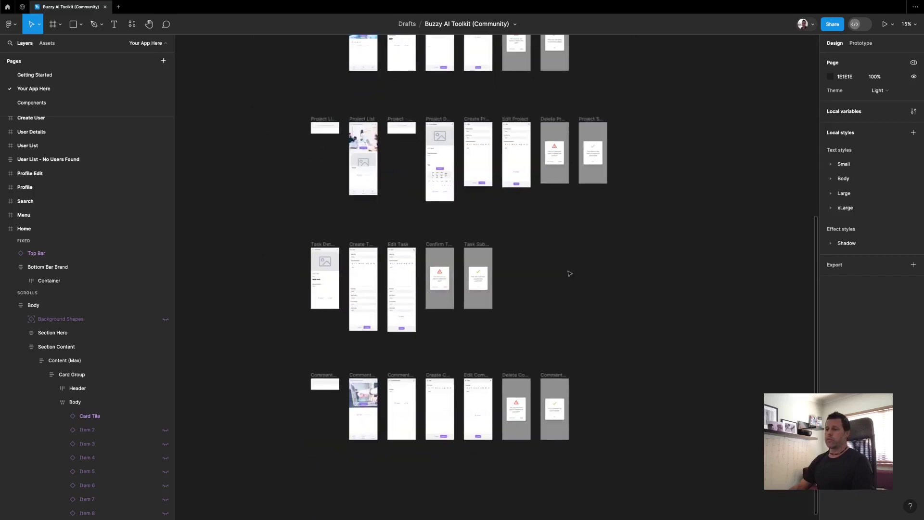
# Select the Project Details screen and zoom in to inspect it beside the Create Project and Edit Project screens
pyautogui.scroll(1, 569, 274)
pyautogui.click(429, 132)
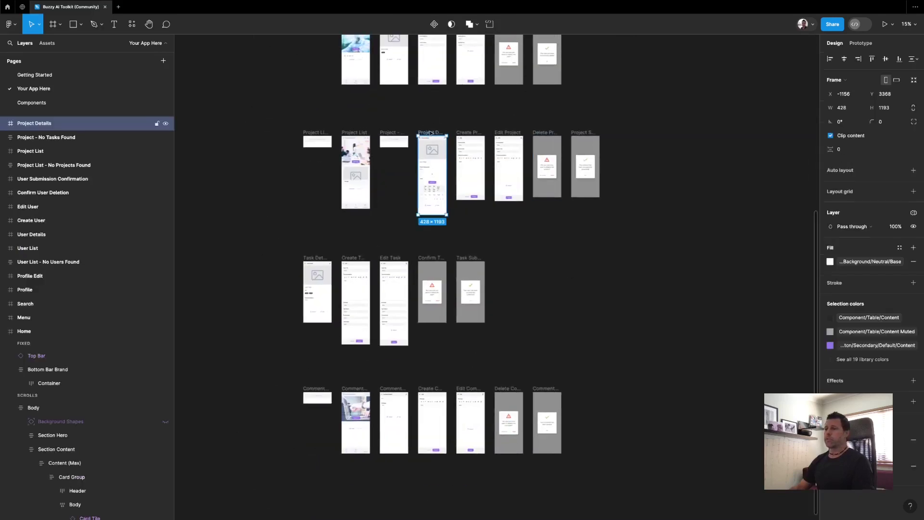
pyautogui.hotkey('shift', '2')
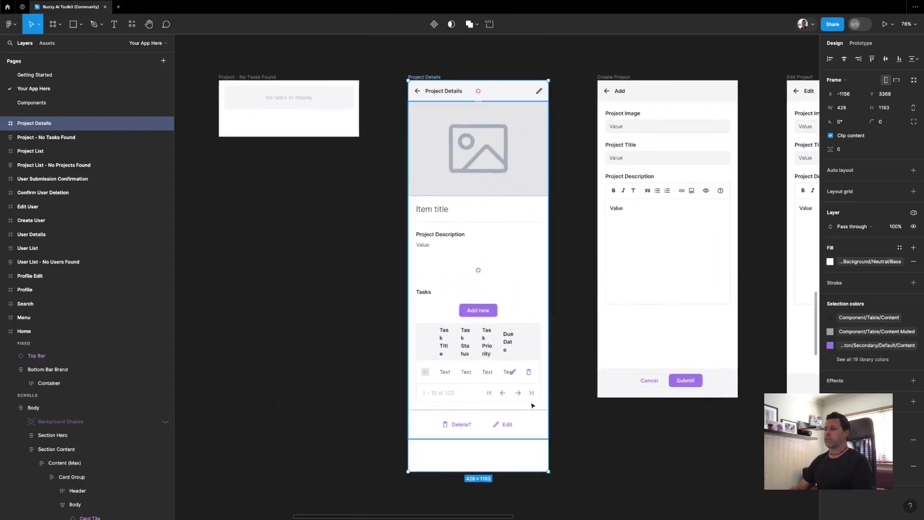
pyautogui.hscroll(5, 532, 405)
pyautogui.scroll(1, 532, 405)
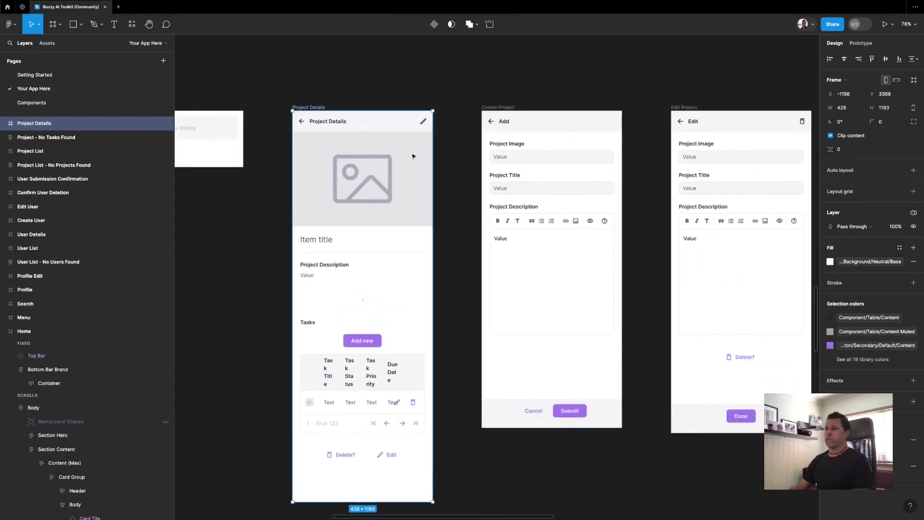
pyautogui.hscroll(2, 413, 156)
pyautogui.scroll(-3, 319, 149)
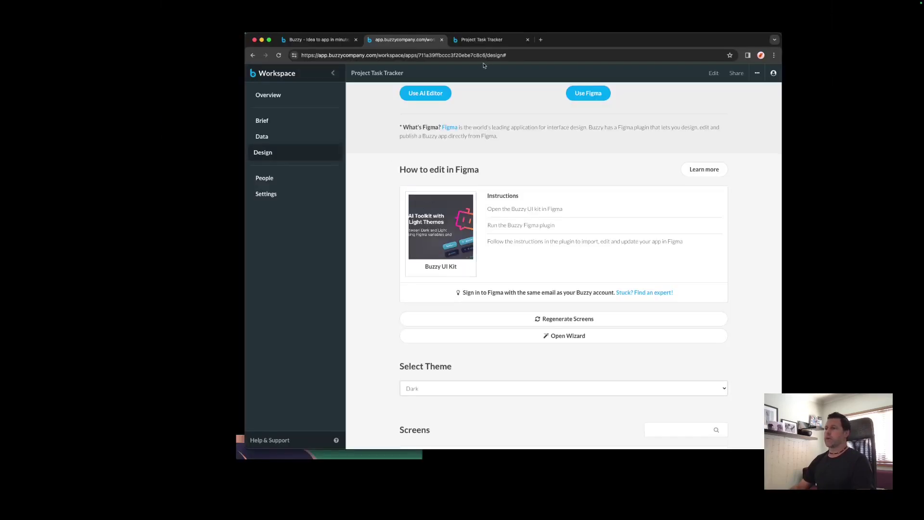
# Show the running Project Task Tracker app in the browser and review its Project Details page, including the Tasks table
pyautogui.click(483, 40)
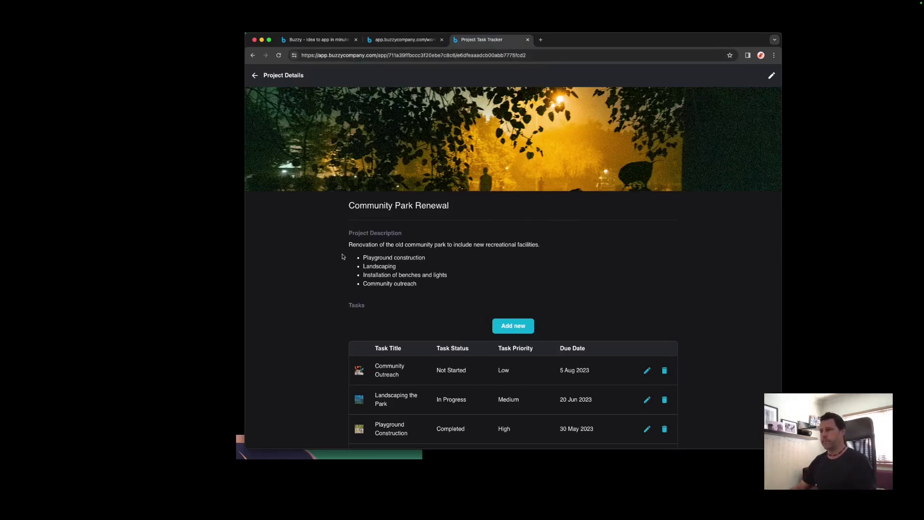
pyautogui.scroll(-3, 519, 244)
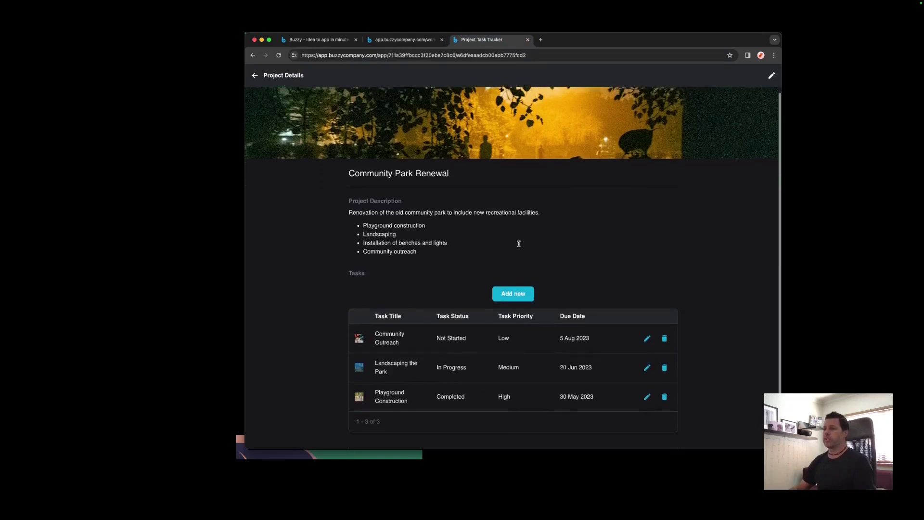
pyautogui.scroll(3, 519, 244)
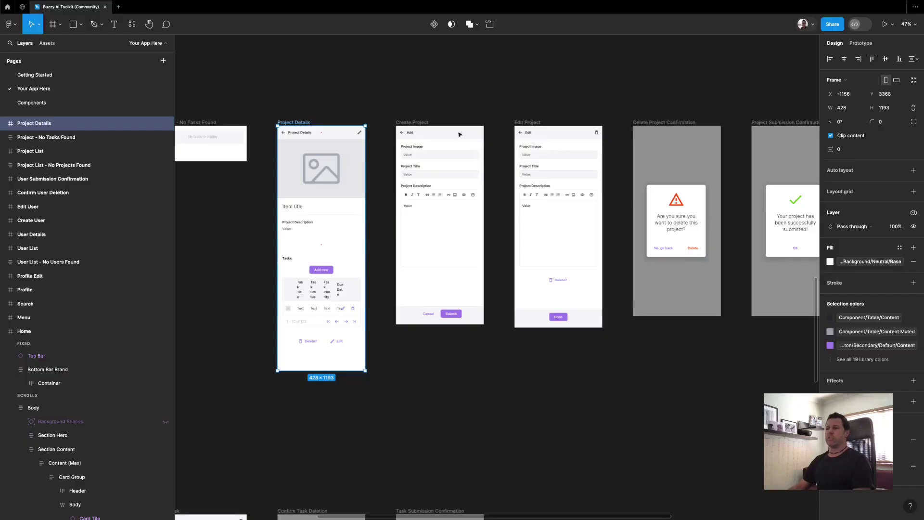
# Return to Figma and view the Project Details screen together with the neighboring project and task screens
pyautogui.hscroll(5, 298, 125)
pyautogui.hscroll(-6, 407, 129)
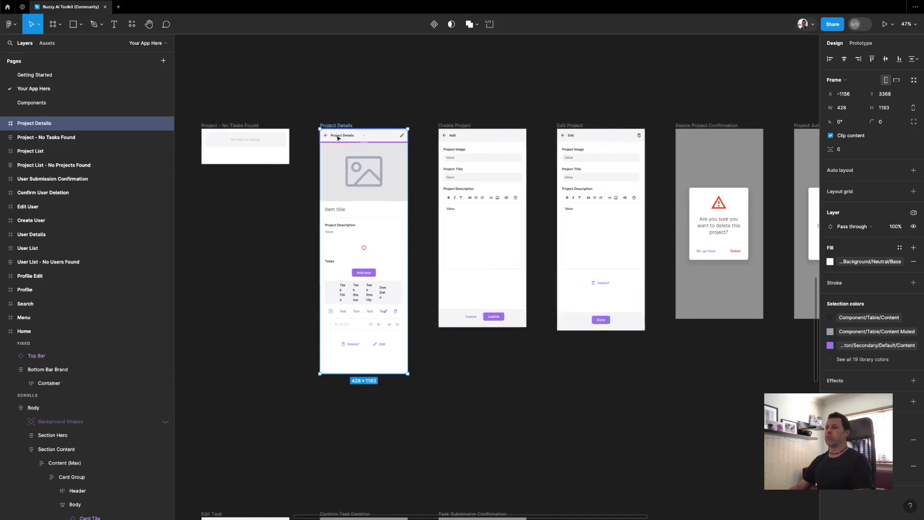
pyautogui.scroll(-3, 318, 128)
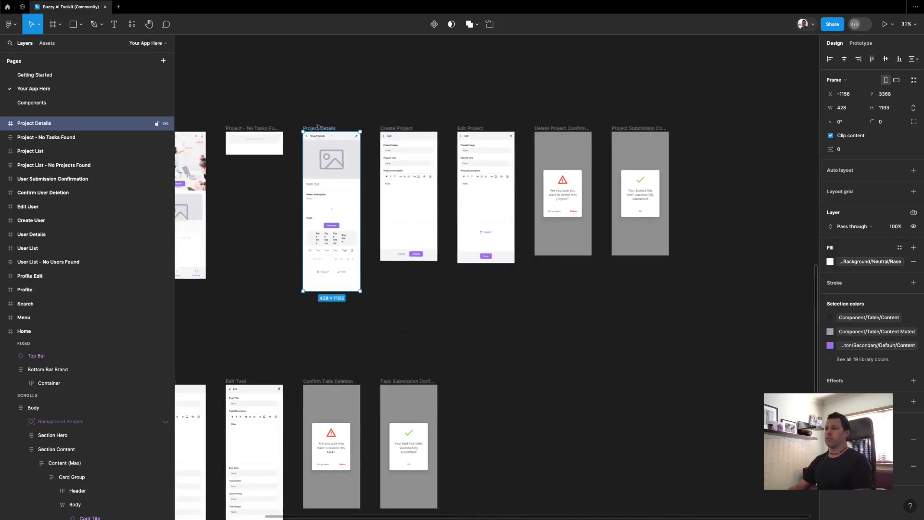
# Move the Project Details screen out of its row into the empty canvas area below the project screens
pyautogui.moveTo(327, 128); pyautogui.dragTo(585, 320)
pyautogui.hscroll(3, 586, 320)
pyautogui.scroll(-3, 586, 319)
pyautogui.hscroll(4, 586, 319)
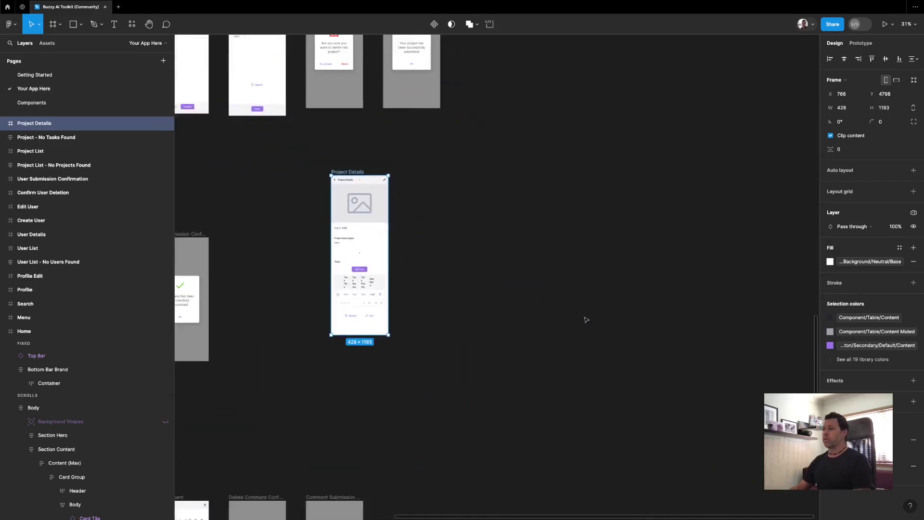
pyautogui.click(475, 202)
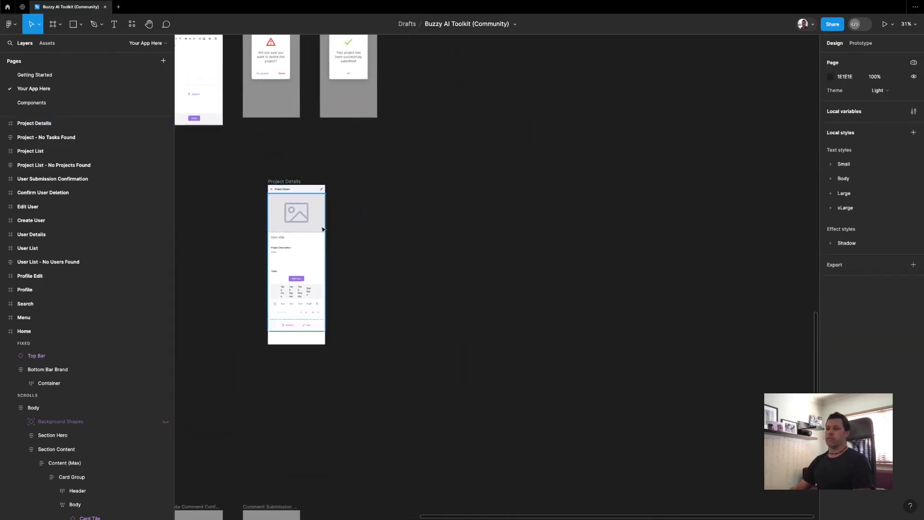
# Draw a new frame of about 1177 × 988 to the right of the Project Details screen, aligned with its top edge
pyautogui.scroll(5, 296, 217)
pyautogui.scroll(-3, 358, 217)
pyautogui.hscroll(5, 356, 214)
pyautogui.scroll(-2, 356, 214)
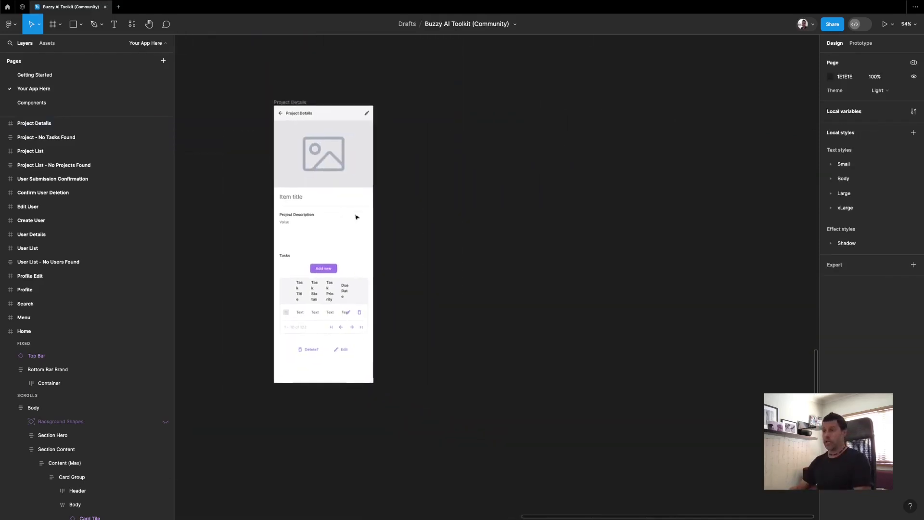
pyautogui.scroll(-1, 353, 141)
pyautogui.hscroll(-1, 353, 140)
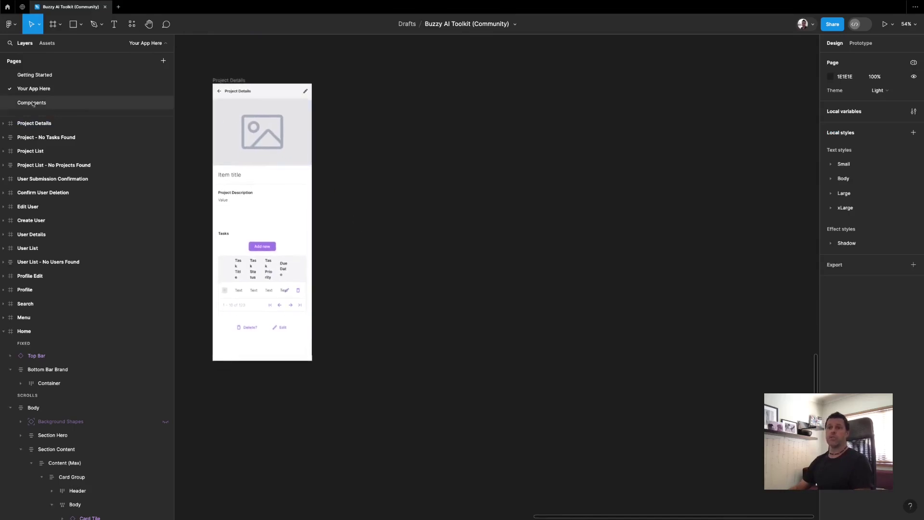
pyautogui.click(53, 25)
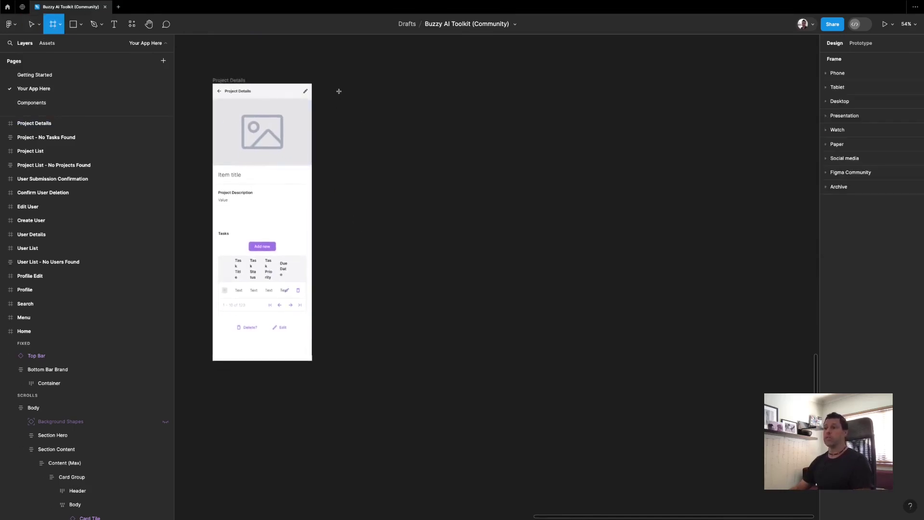
pyautogui.moveTo(339, 84); pyautogui.dragTo(612, 313)
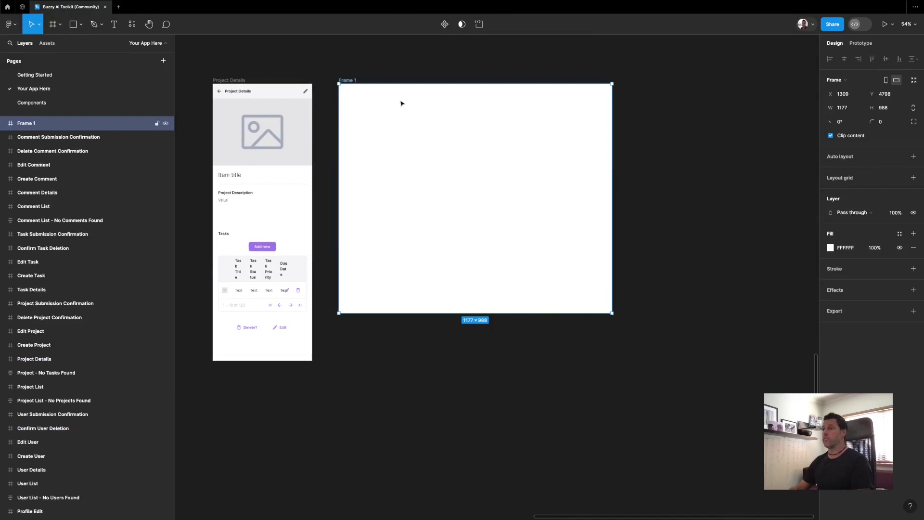
# Apply the Semantic/Background/Neutral/Base color to the new frame's fill and resize it to the Desktop preset, 1440 × 1024
pyautogui.click(900, 234)
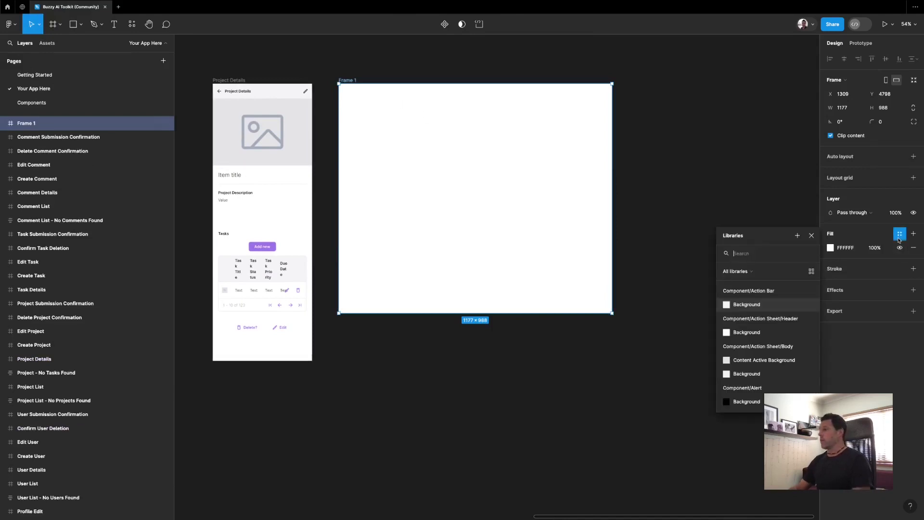
pyautogui.write('Seman')
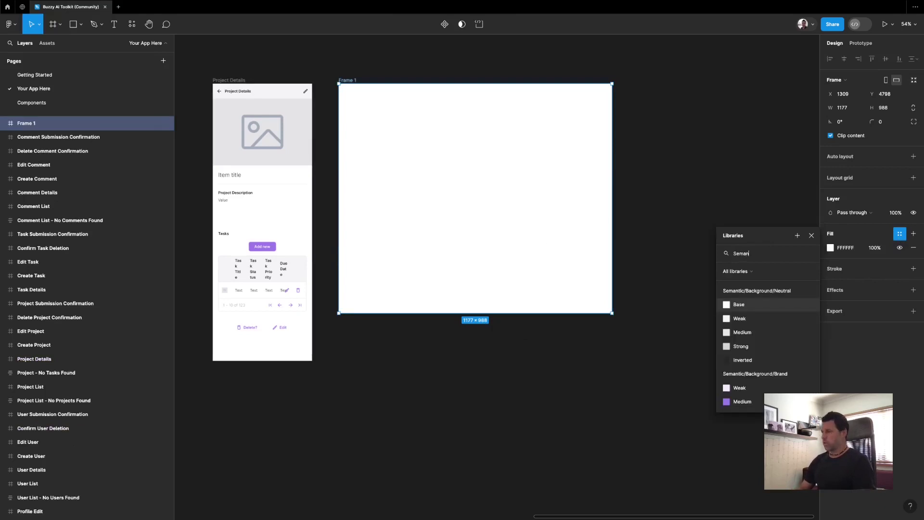
pyautogui.click(739, 304)
pyautogui.click(839, 81)
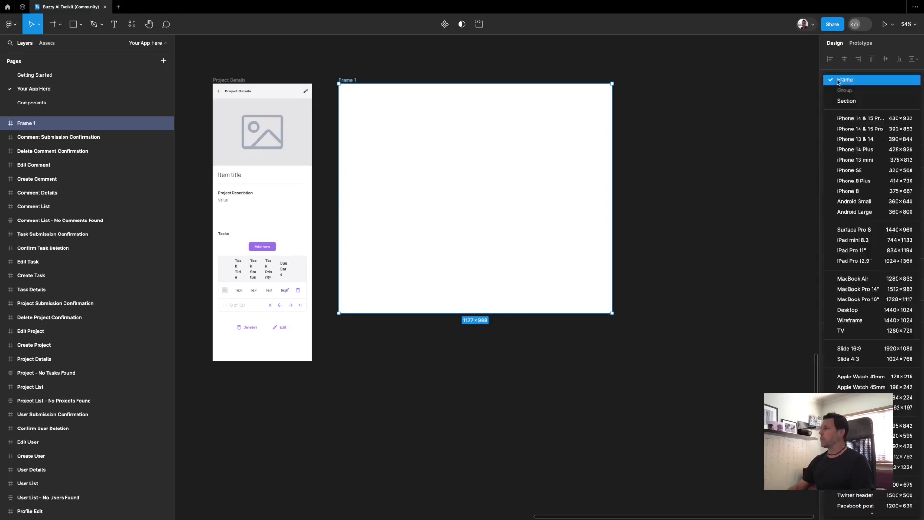
pyautogui.click(853, 309)
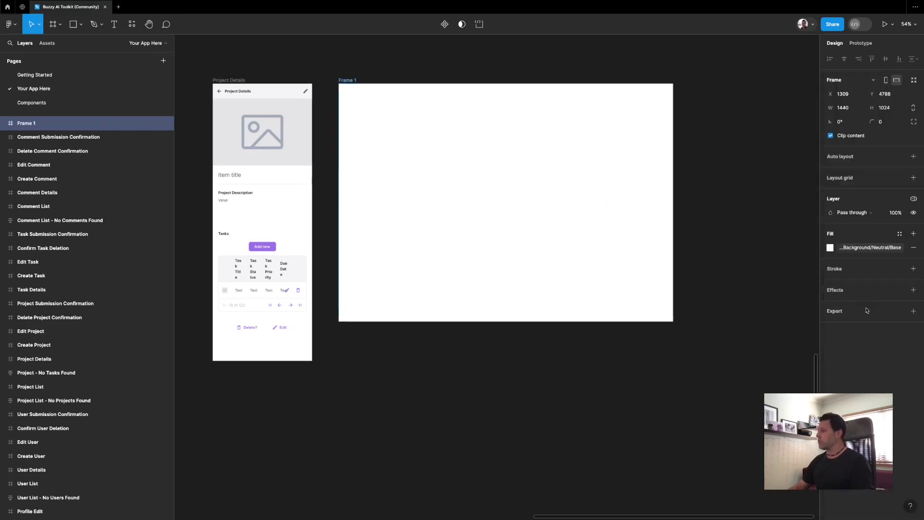
# Rename the new desktop frame as Project Details New
pyautogui.click(430, 77)
pyautogui.doubleClick(346, 79)
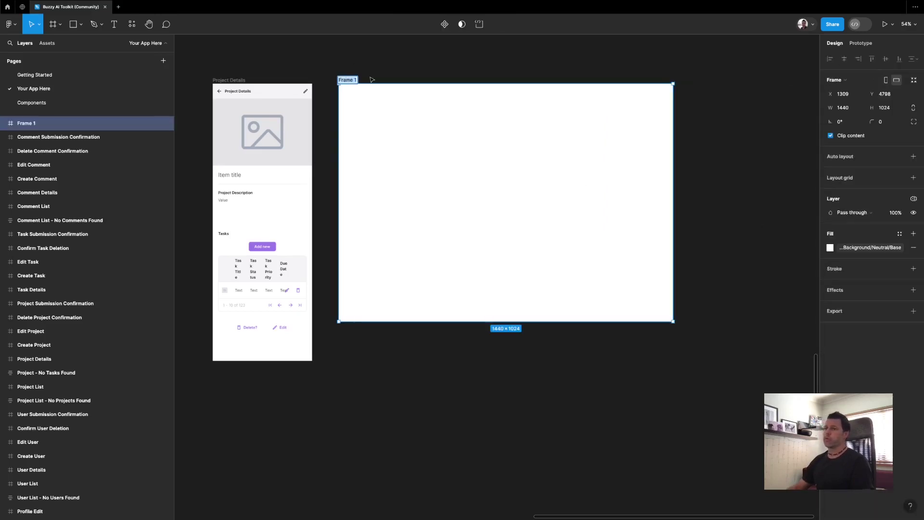
pyautogui.write('P')
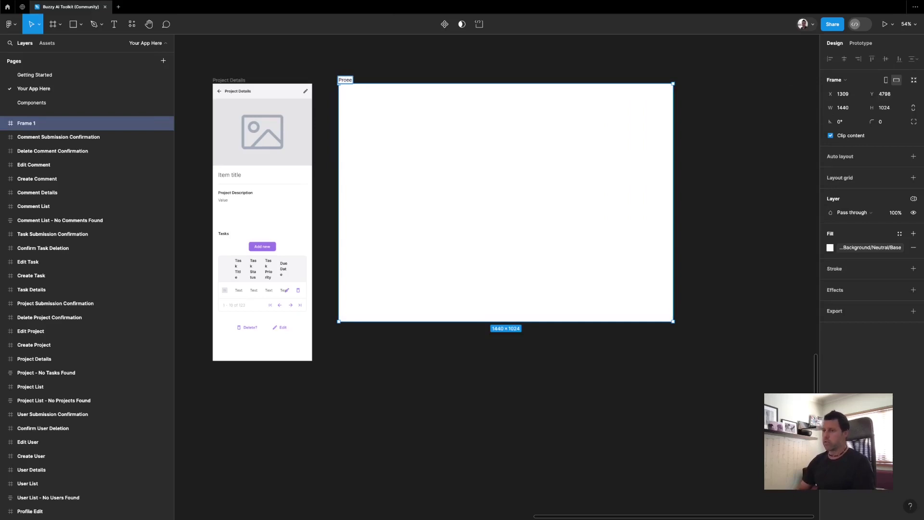
pyautogui.write('roe')
pyautogui.press('BackSpace')
pyautogui.write('j')
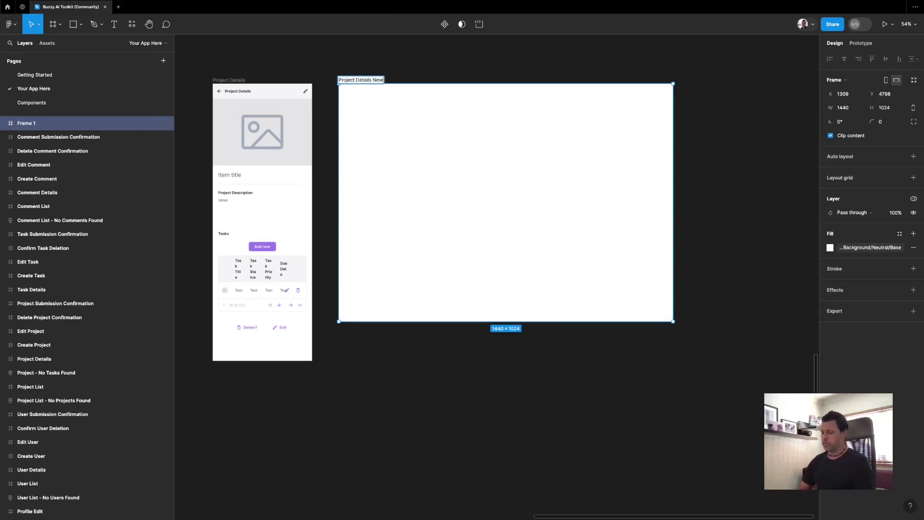
pyautogui.write('ect Details New')
pyautogui.click(399, 65)
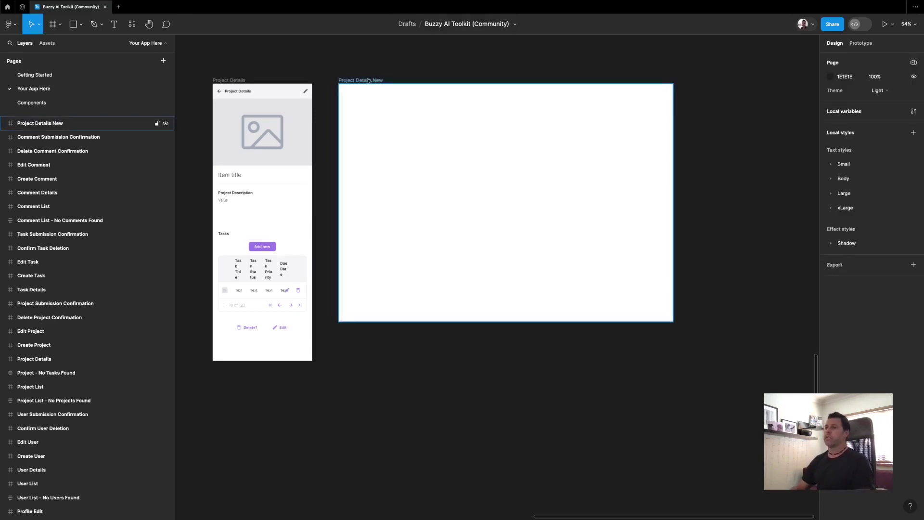
# Shift the Project Details New frame about 50 px to the right, away from the Project Details screen
pyautogui.moveTo(368, 81); pyautogui.dragTo(380, 81)
pyautogui.click(428, 53)
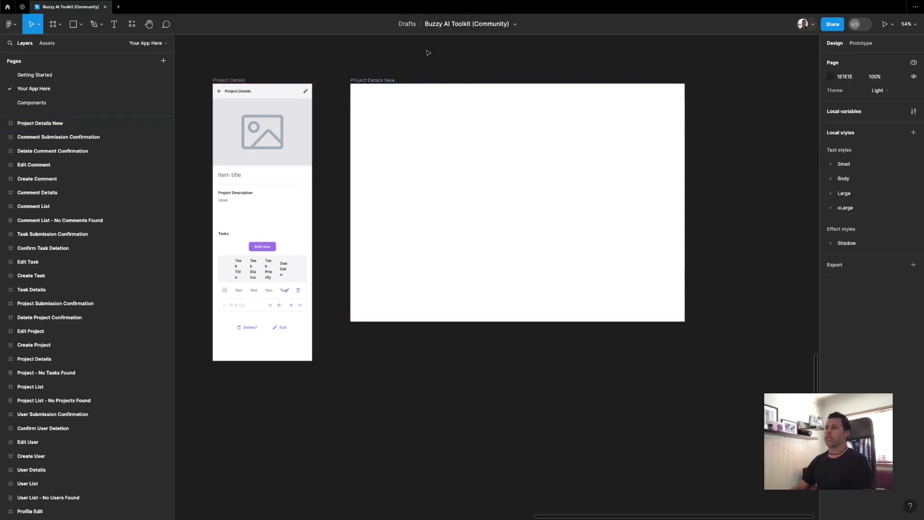
pyautogui.click(368, 82)
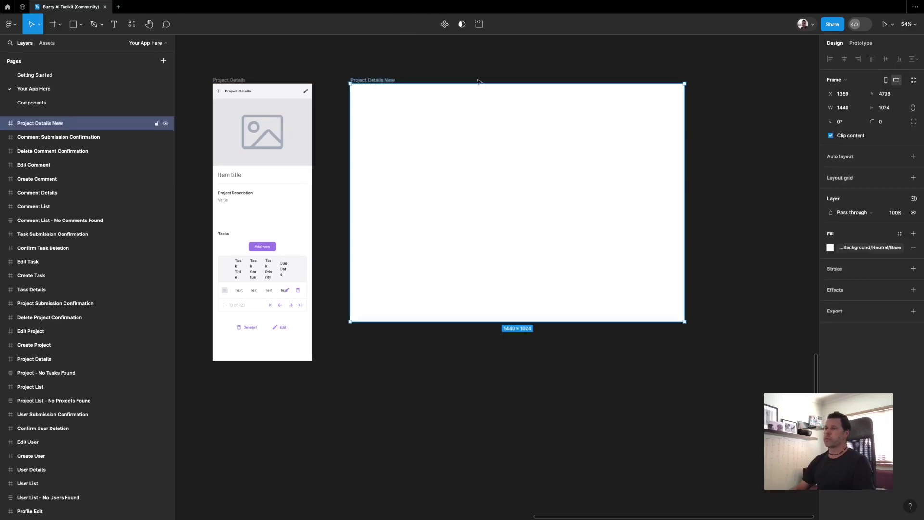
pyautogui.click(466, 76)
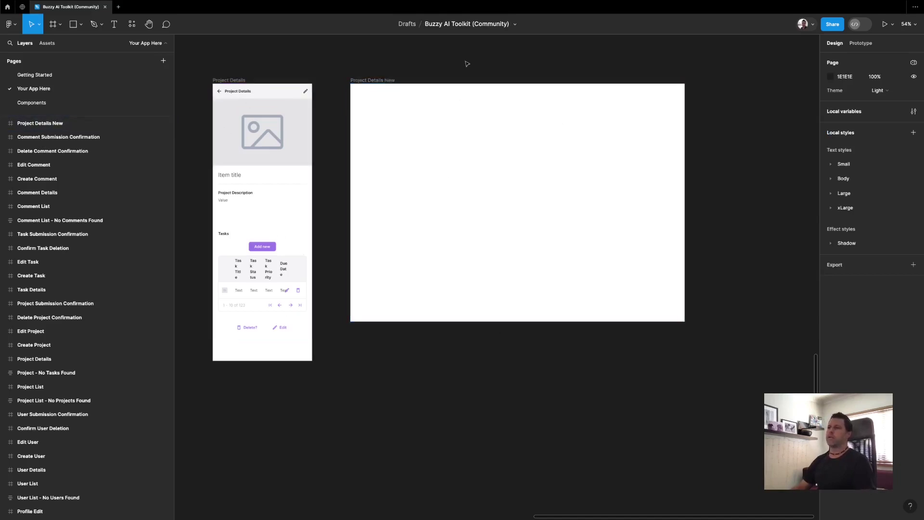
# List the local 1 - ATOMS components and place a Button instance near the upper-left corner of the Project Details New frame
pyautogui.click(48, 43)
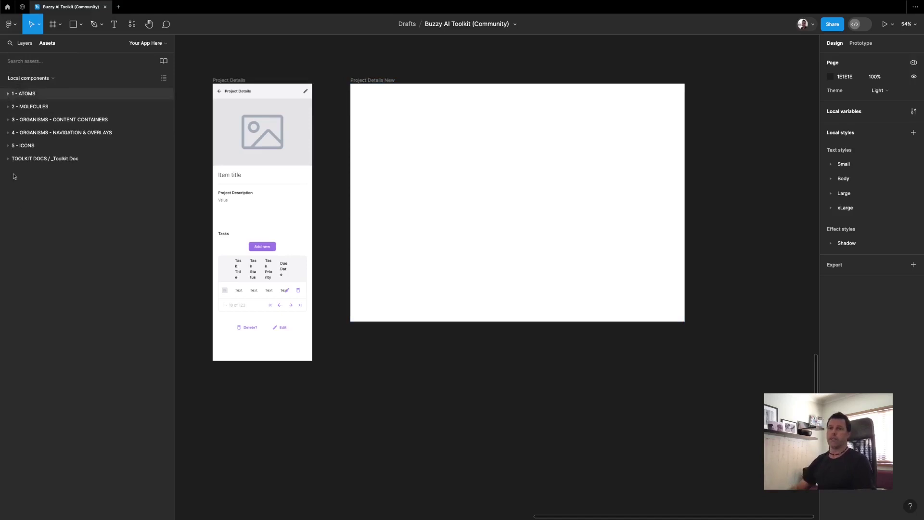
pyautogui.click(18, 93)
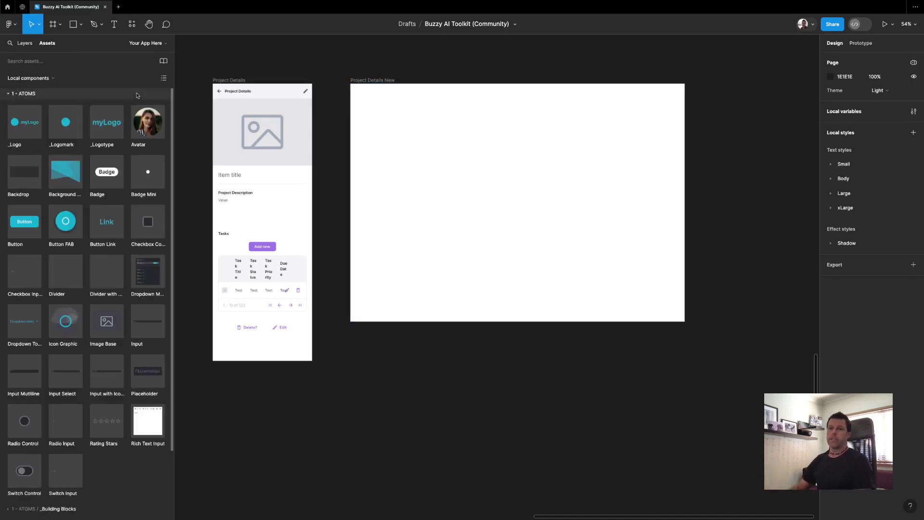
pyautogui.click(163, 78)
pyautogui.scroll(-5, 57, 232)
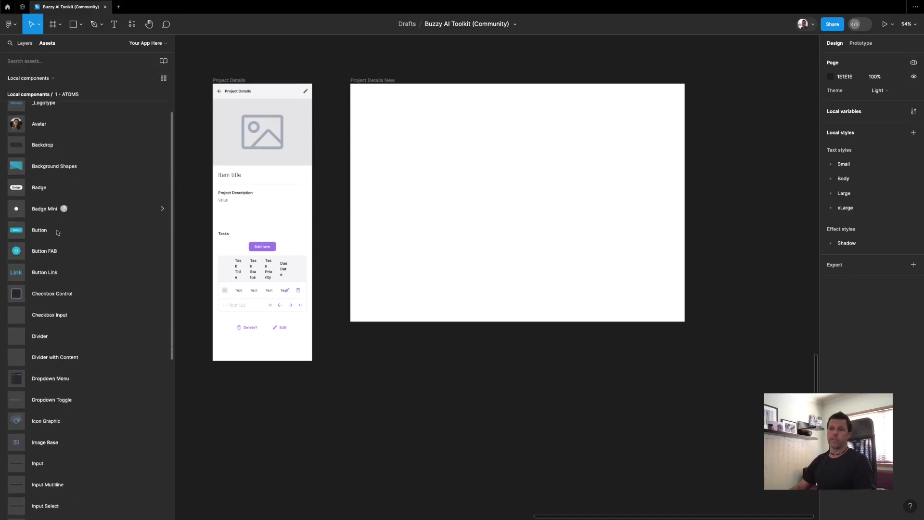
pyautogui.scroll(1, 20, 187)
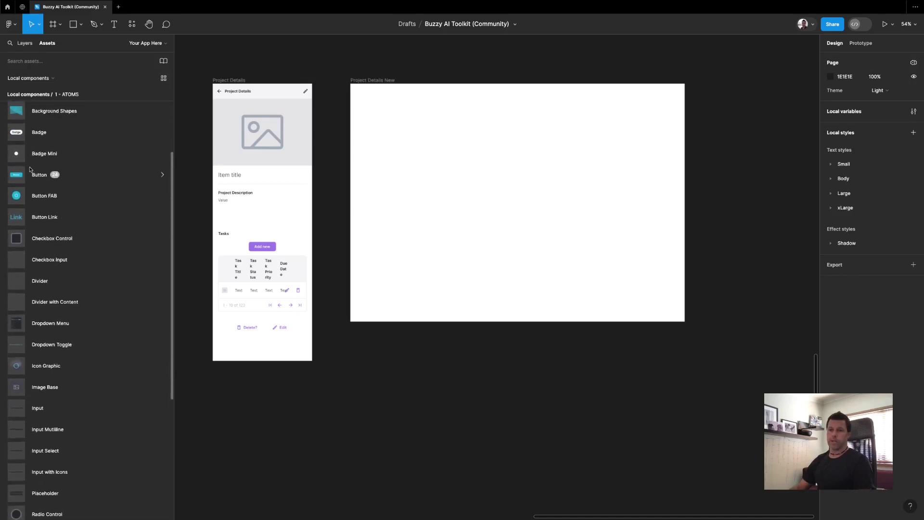
pyautogui.moveTo(19, 176); pyautogui.dragTo(388, 104)
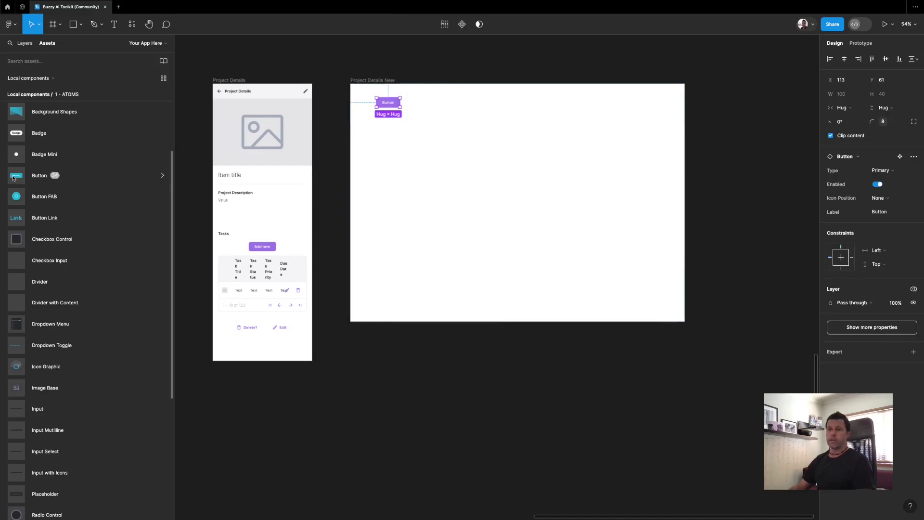
# Add a second Button instance to Project Details New and line the two buttons up side by side along the frame's top
pyautogui.moveTo(14, 178); pyautogui.dragTo(421, 118)
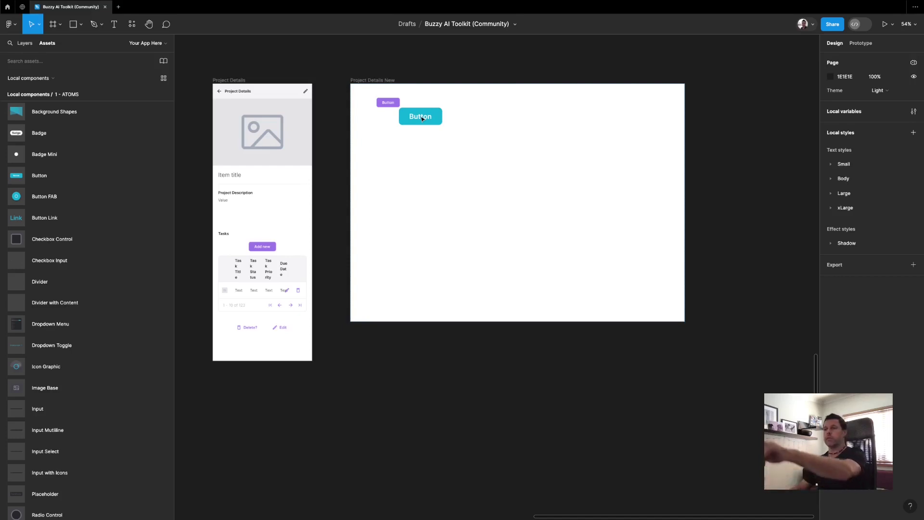
pyautogui.moveTo(421, 118); pyautogui.dragTo(426, 152)
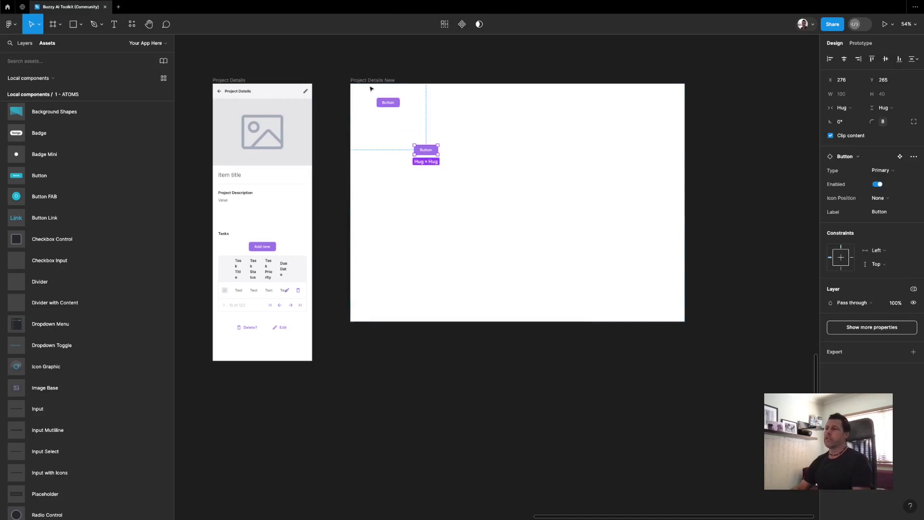
pyautogui.moveTo(426, 151); pyautogui.dragTo(407, 103)
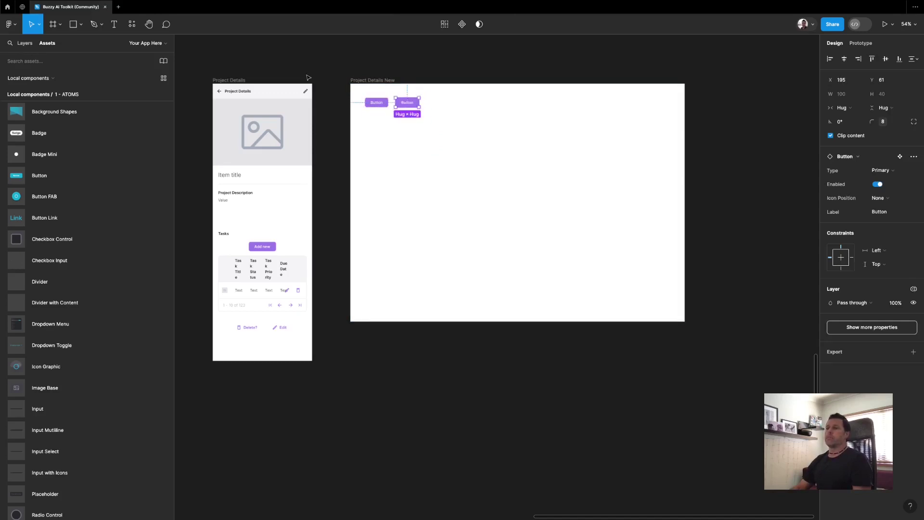
# Add a text layer reading "Project title" near the top of the Project Details New frame, right of the buttons
pyautogui.click(114, 24)
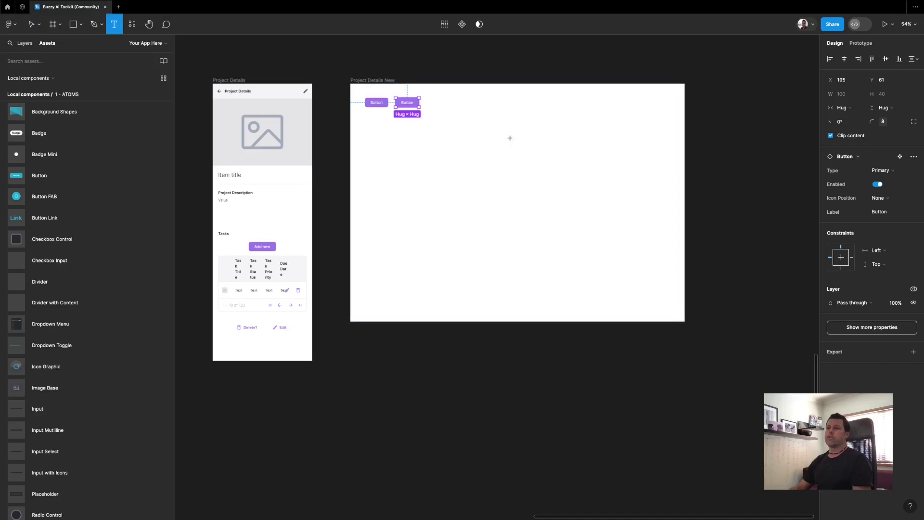
pyautogui.click(451, 94)
pyautogui.write('Project title')
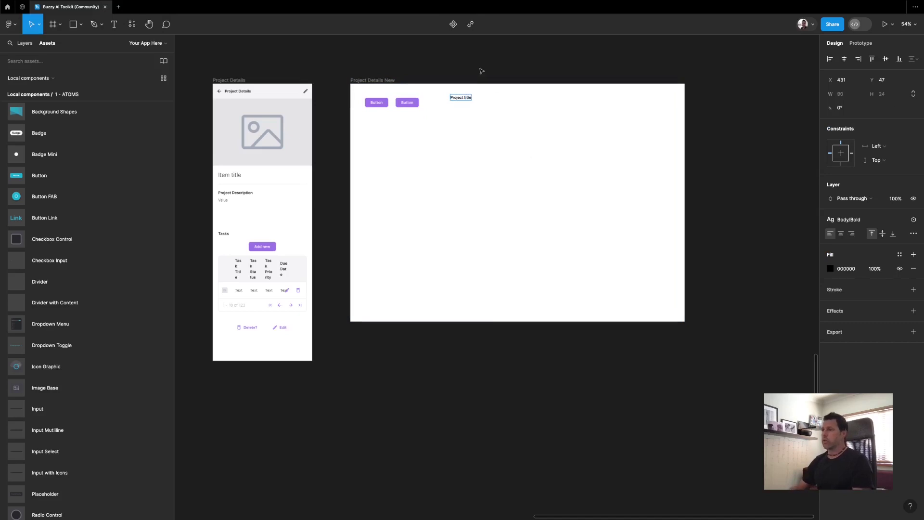
pyautogui.press('Escape')
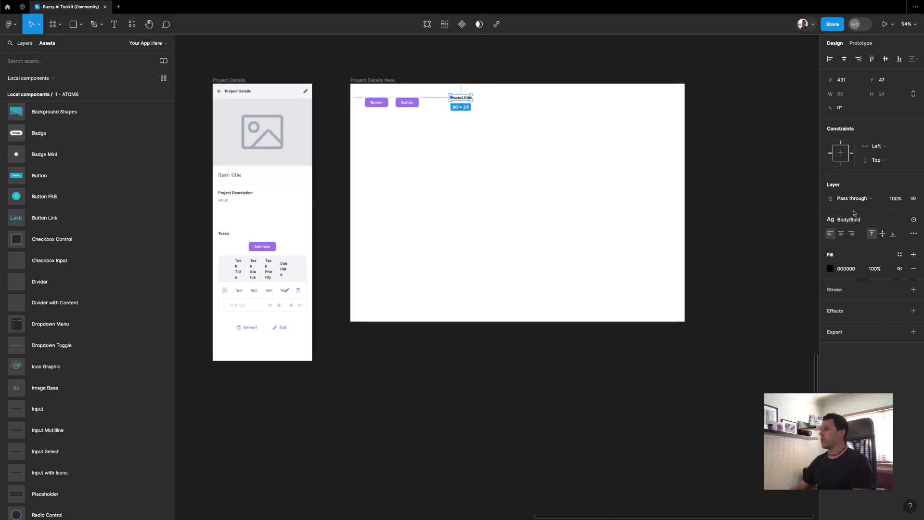
# Apply the Semantic/Content/Default color to the fill of the "Project title" text
pyautogui.click(899, 257)
pyautogui.write('S')
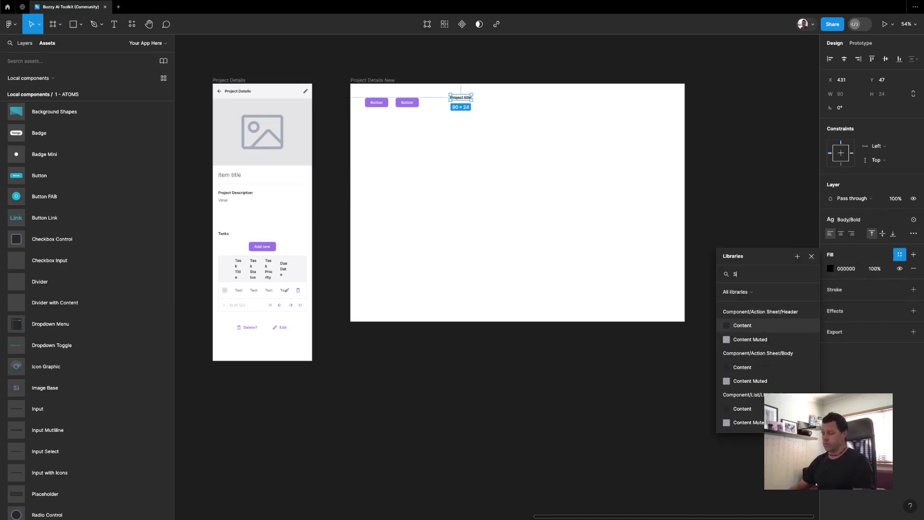
pyautogui.write('eman')
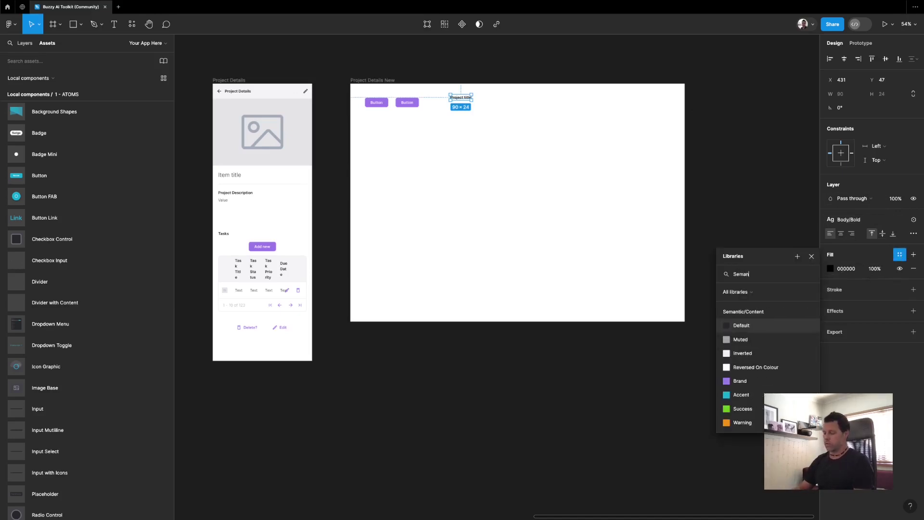
pyautogui.click(737, 326)
# Set the "Project title" text style to Large/Normal (24/32) and move the text directly beside the second button, vertically centered with it
pyautogui.click(849, 219)
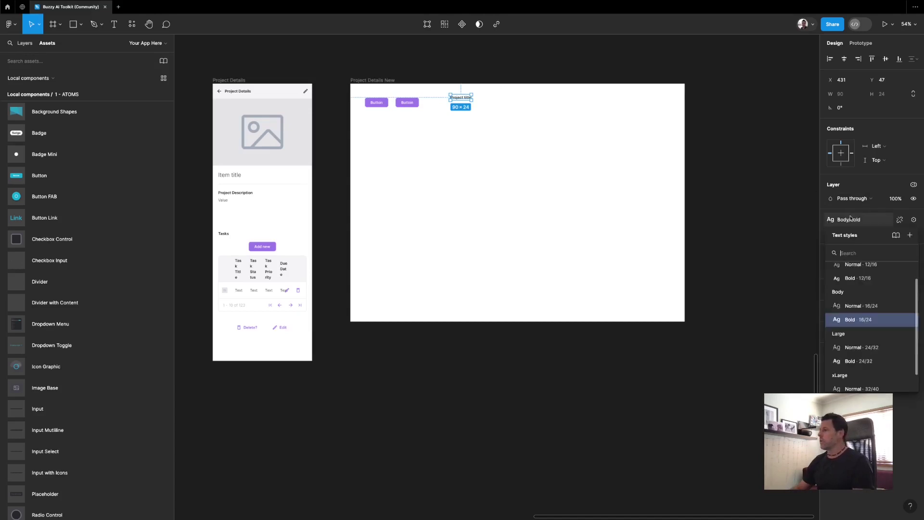
pyautogui.scroll(-1, 852, 330)
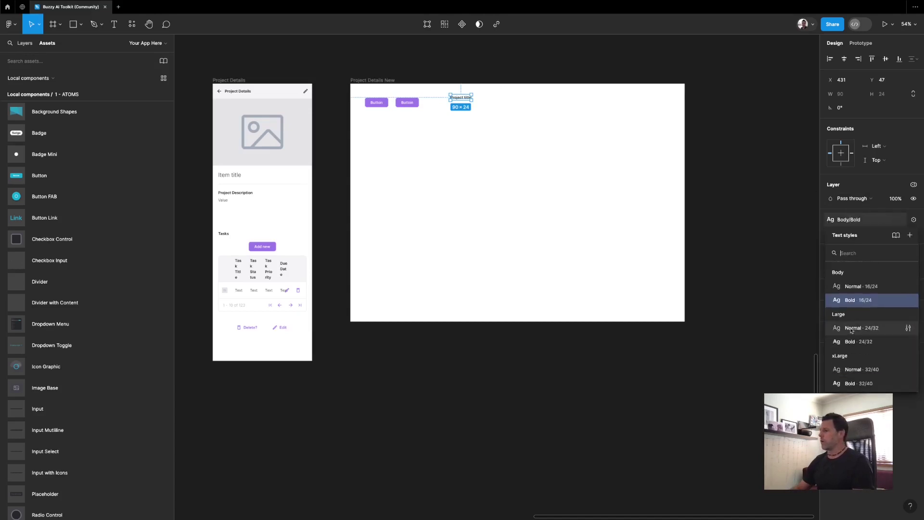
pyautogui.click(853, 329)
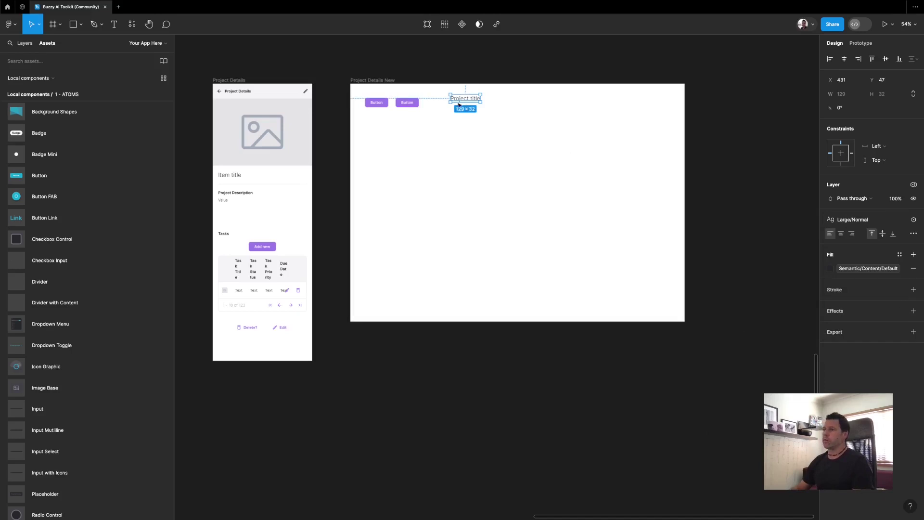
pyautogui.moveTo(459, 104); pyautogui.dragTo(441, 105)
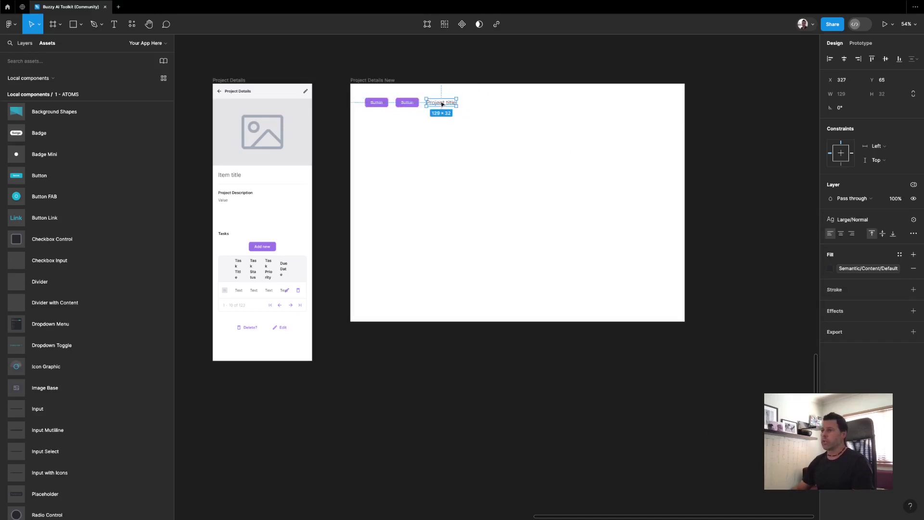
pyautogui.scroll(1, 441, 103)
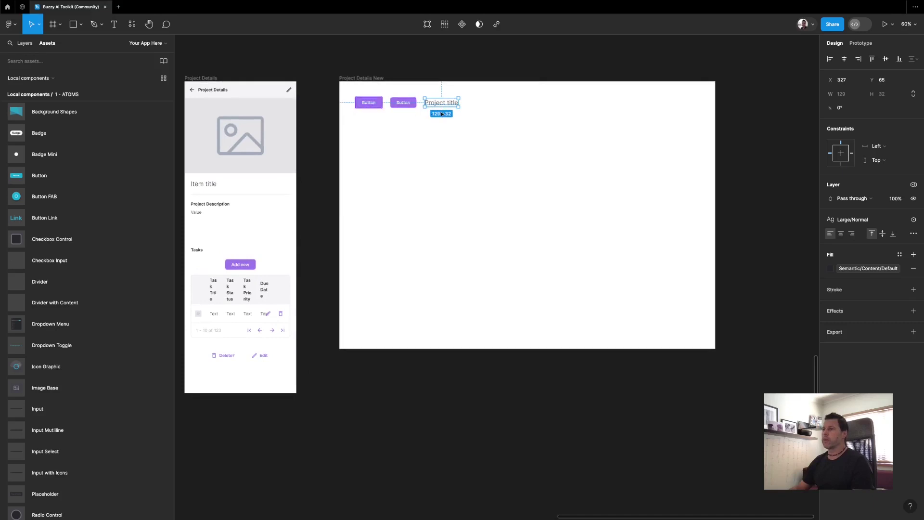
# Change the first button on the Project Details New frame to the Secondary type with Icon Position set to Only
pyautogui.click(488, 114)
pyautogui.click(368, 106)
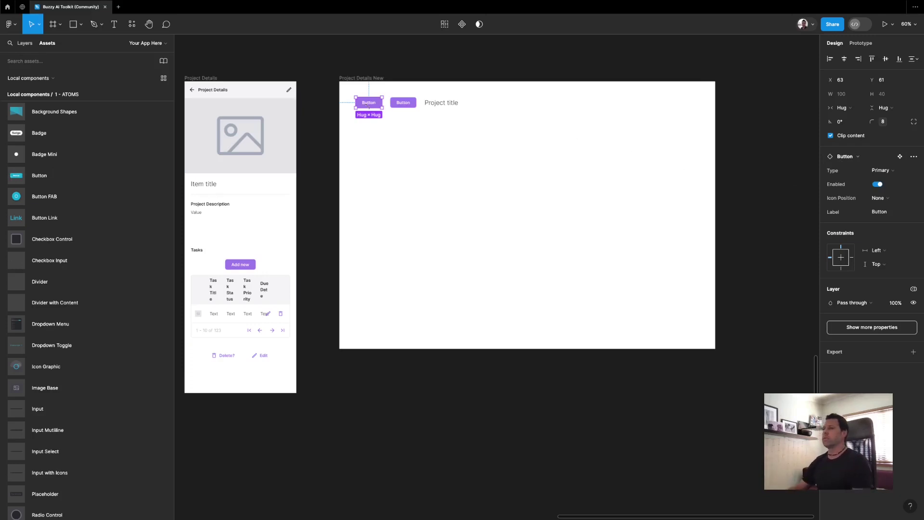
pyautogui.click(883, 174)
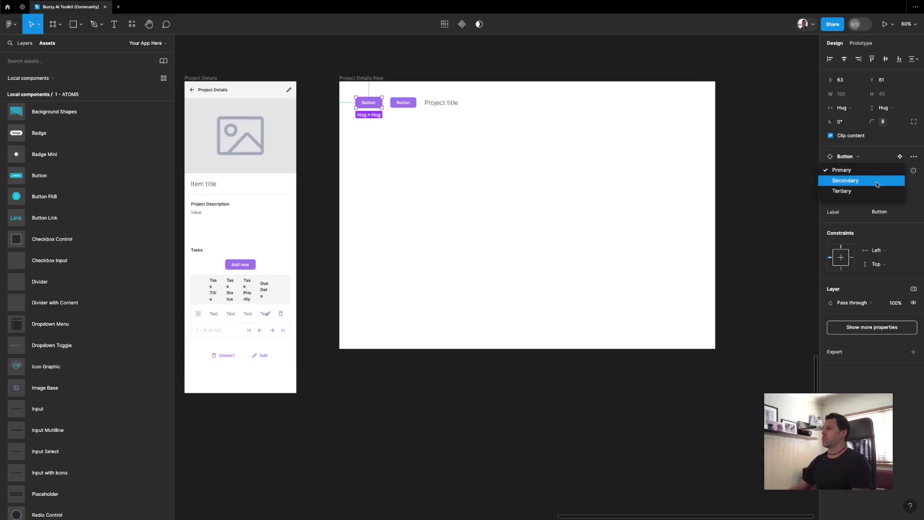
pyautogui.click(876, 183)
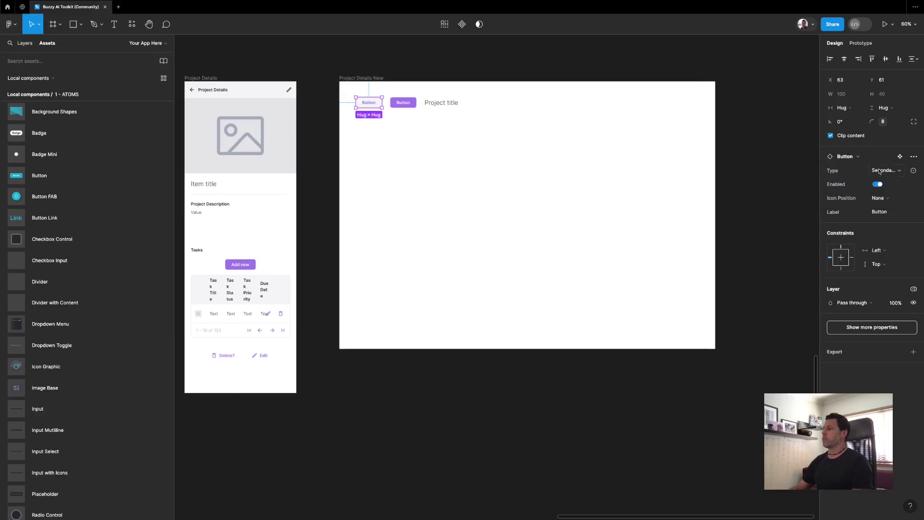
pyautogui.click(877, 200)
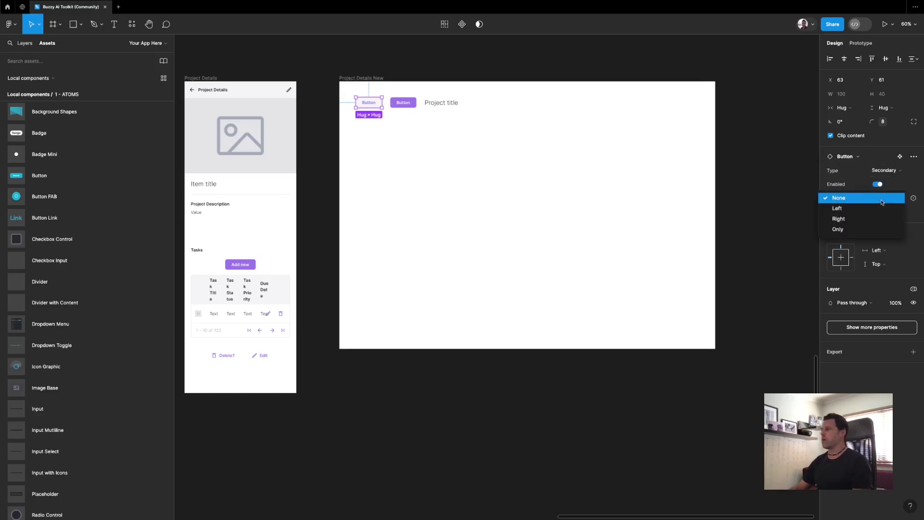
pyautogui.click(865, 212)
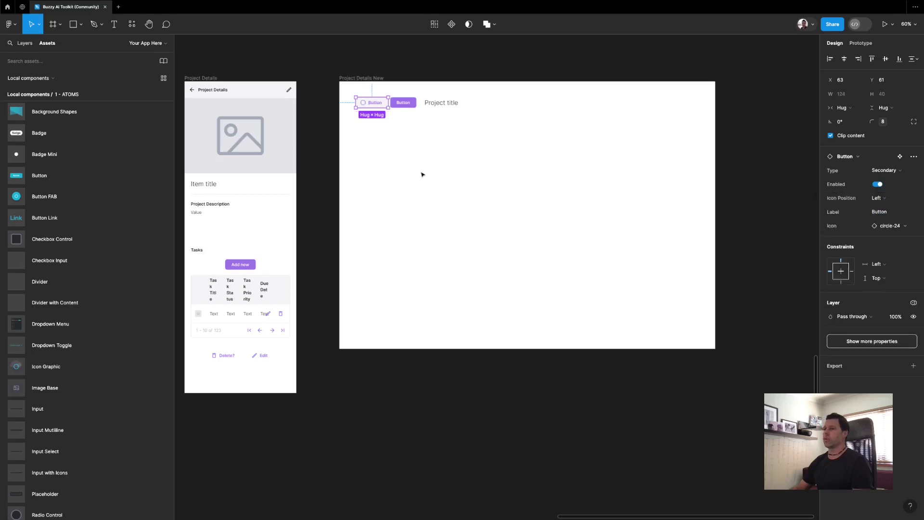
pyautogui.click(878, 200)
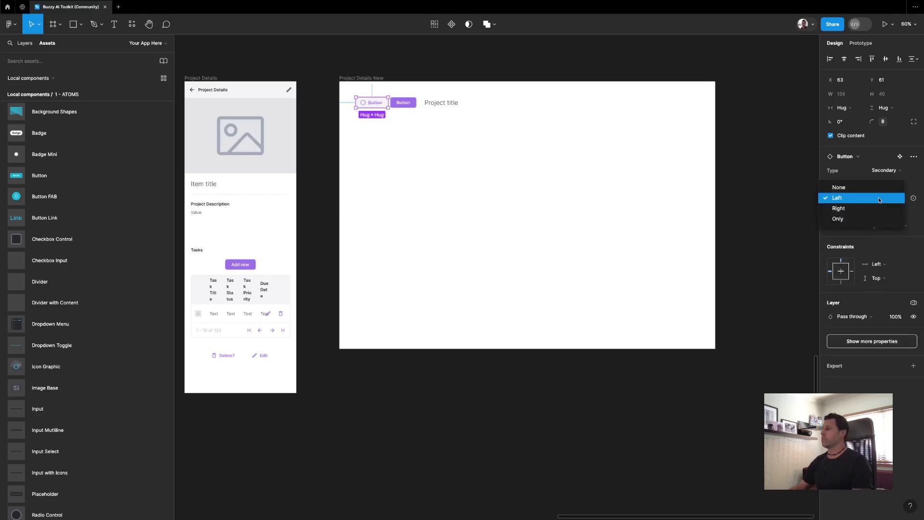
pyautogui.click(845, 220)
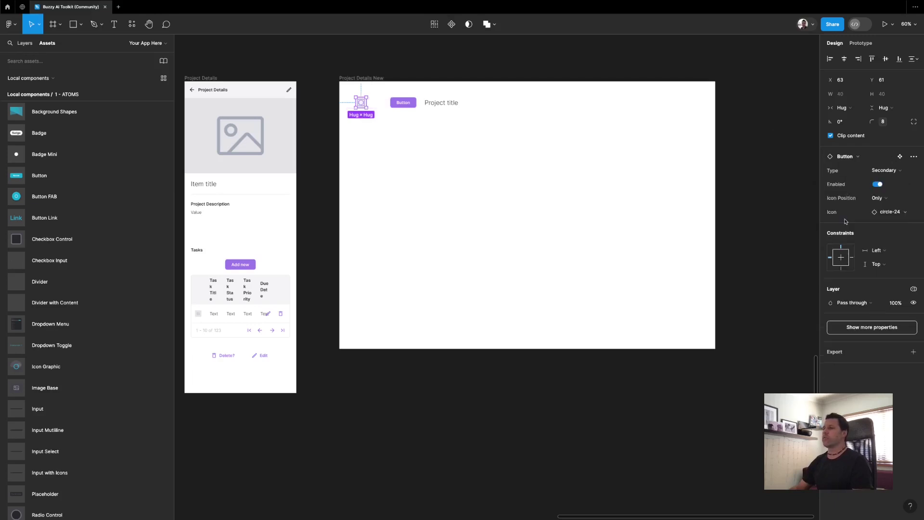
# Swap the first button's icon for menu-24
pyautogui.click(890, 216)
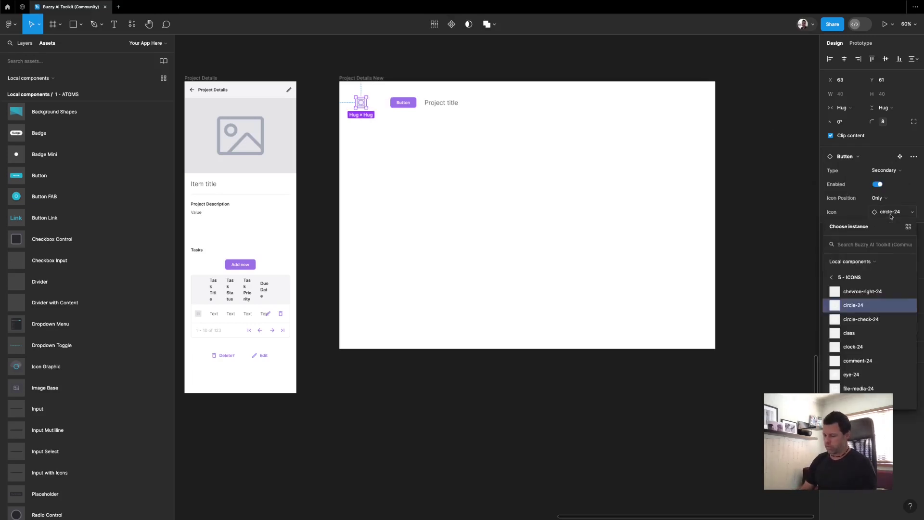
pyautogui.write('men')
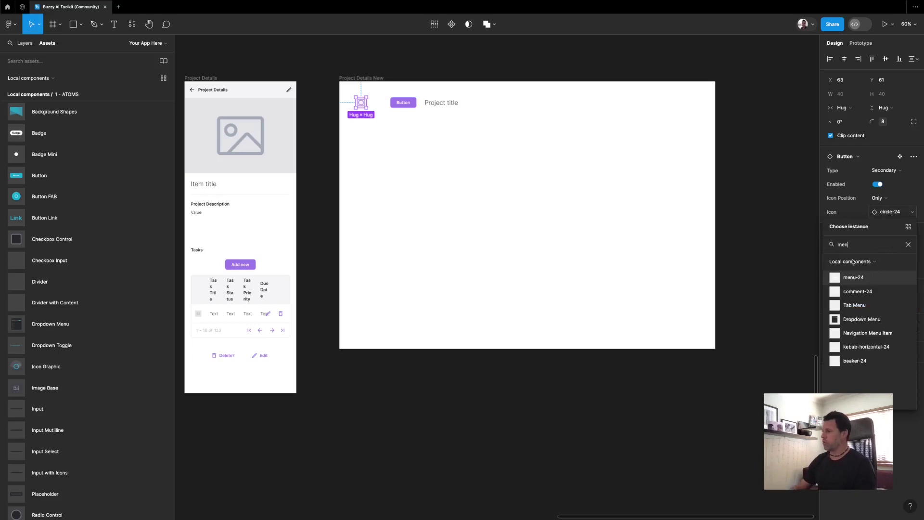
pyautogui.click(853, 277)
pyautogui.click(357, 123)
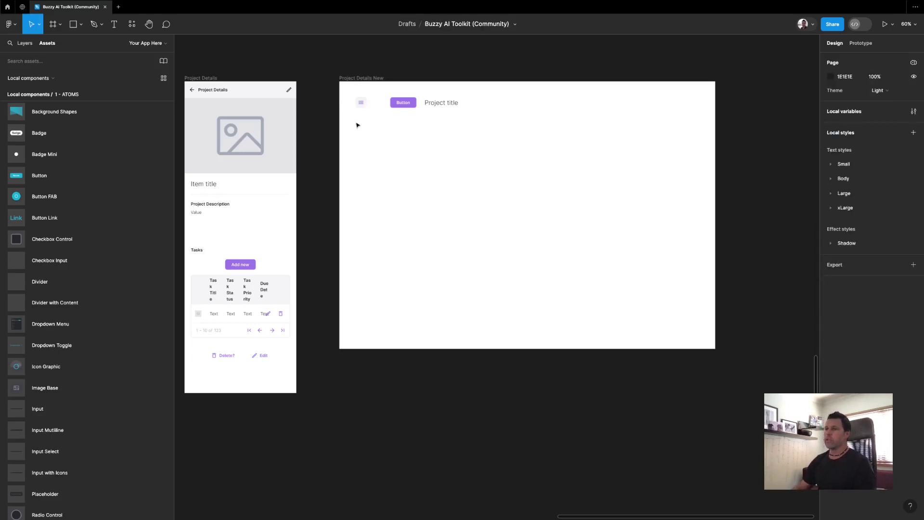
# Move the menu button to X 27, Y 25 near the frame's corner and the second button beside it at X 97, Y 25
pyautogui.moveTo(357, 99); pyautogui.dragTo(350, 95)
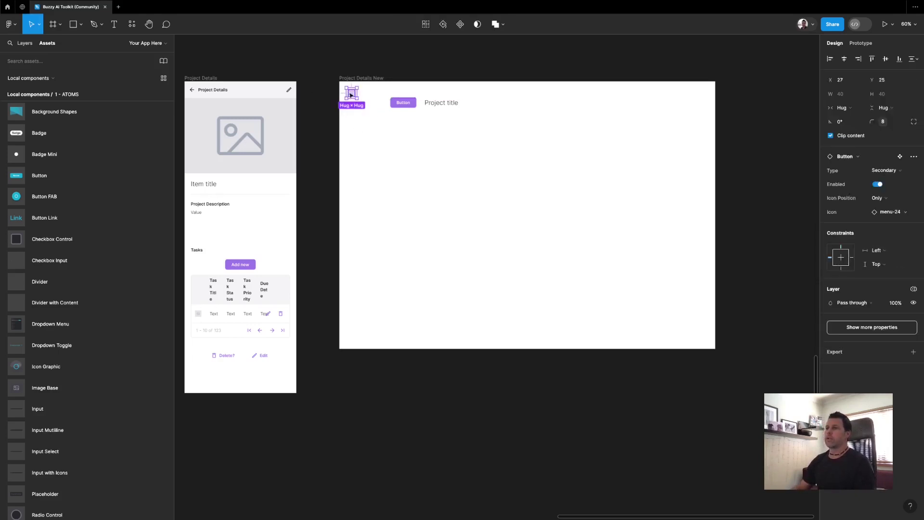
pyautogui.moveTo(404, 105)
pyautogui.mouseDown()
pyautogui.moveTo(378, 96)
pyautogui.moveTo(404, 93)
pyautogui.mouseUp()
pyautogui.click(378, 93)
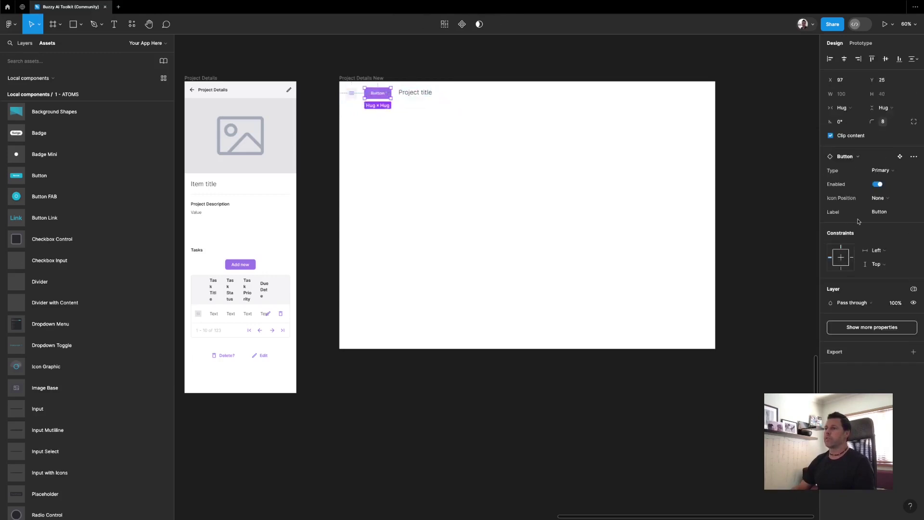
# Make the second button icon-only and swap its icon for pencil-24
pyautogui.click(877, 198)
pyautogui.click(866, 229)
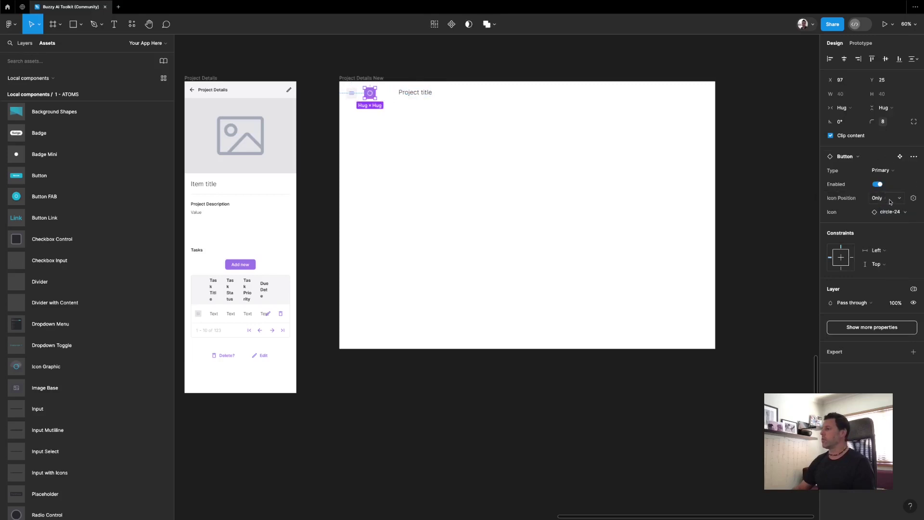
pyautogui.click(889, 210)
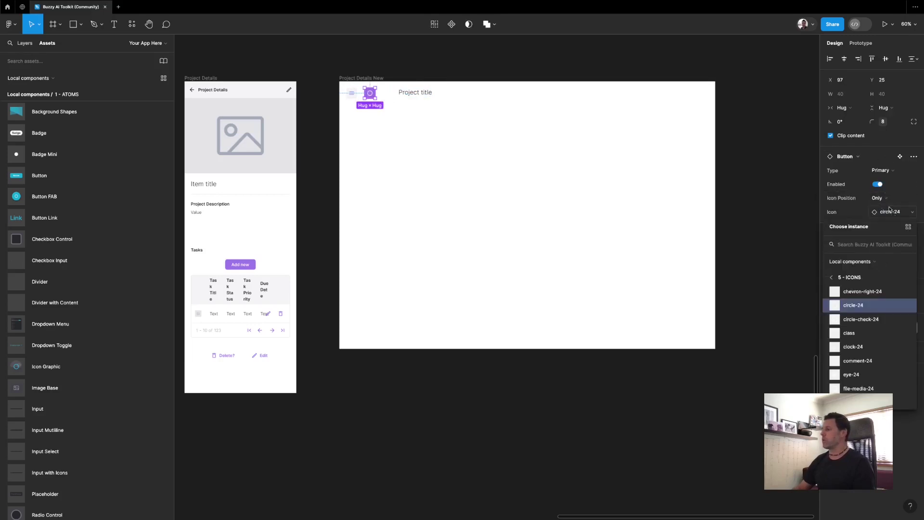
pyautogui.write('edi')
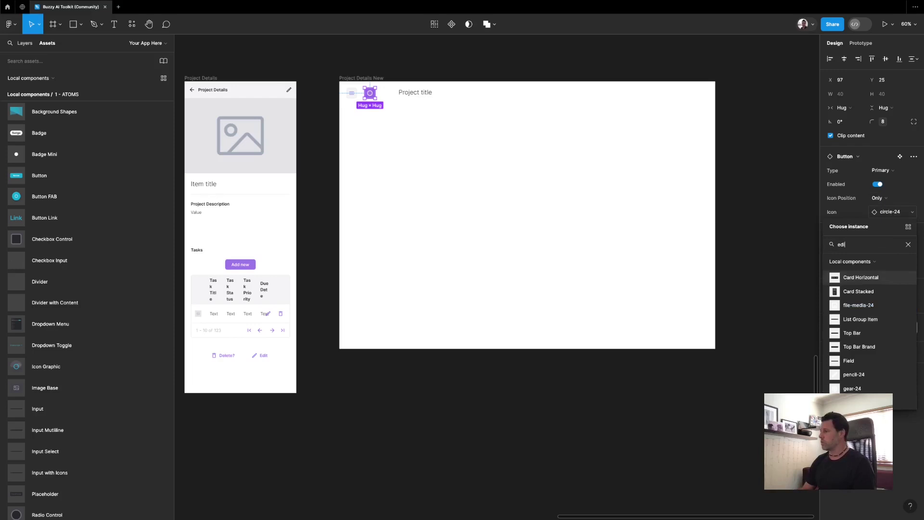
pyautogui.press('BackSpace')
pyautogui.press('BackSpace')
pyautogui.press('BackSpace')
pyautogui.write('pen')
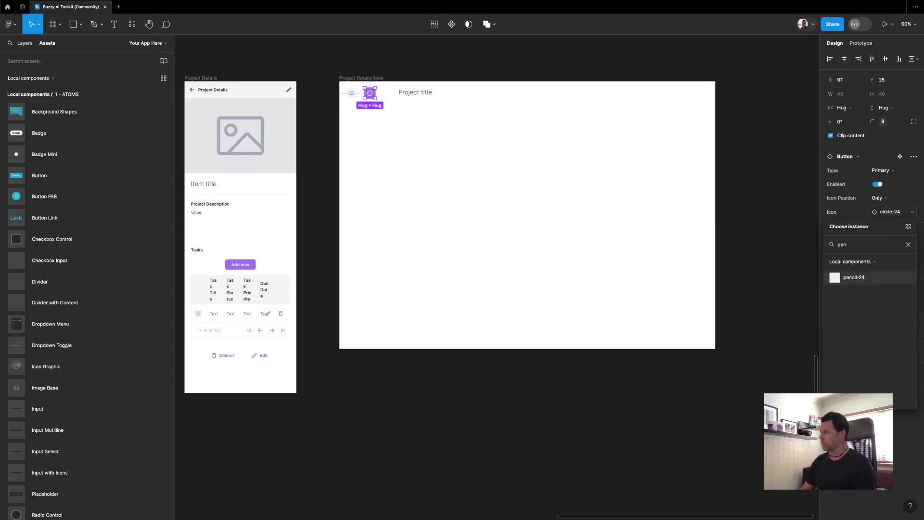
pyautogui.click(833, 277)
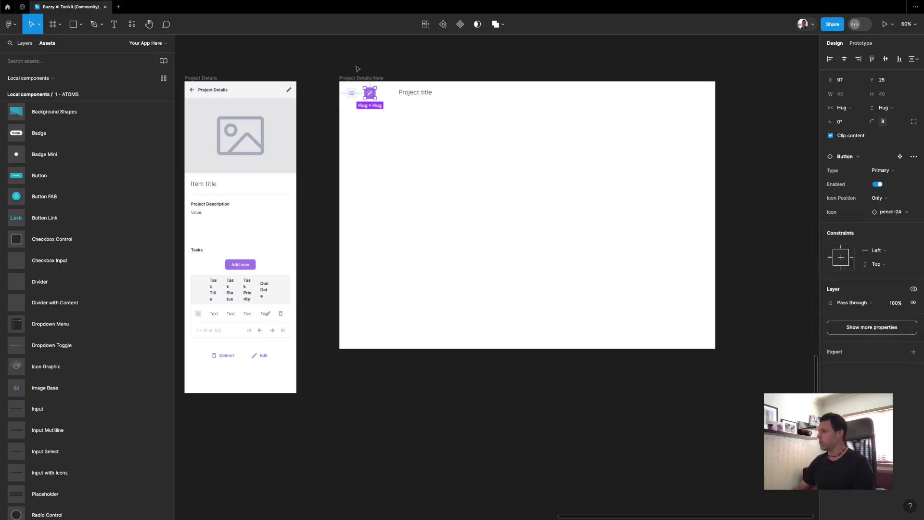
pyautogui.click(390, 69)
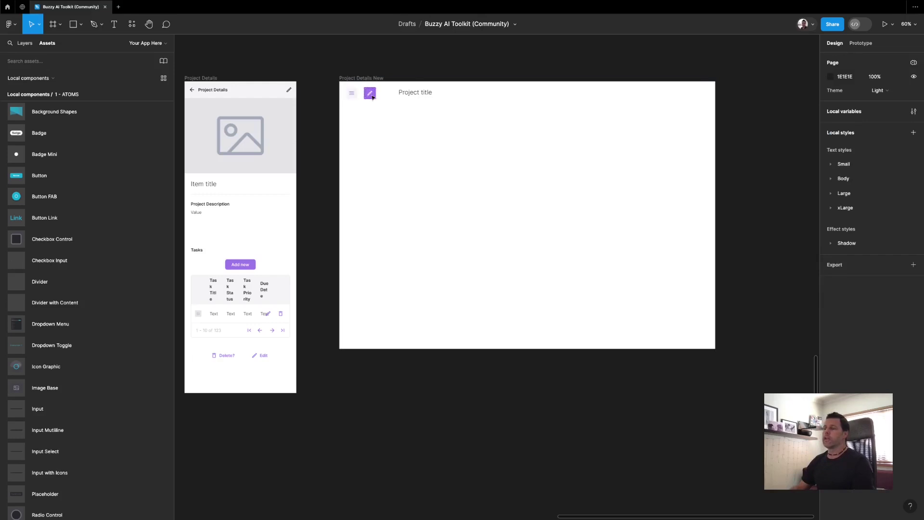
# Move the "Project title" text next to the pencil button, vertically centered with it at X 176, Y 29
pyautogui.moveTo(414, 93); pyautogui.dragTo(401, 95)
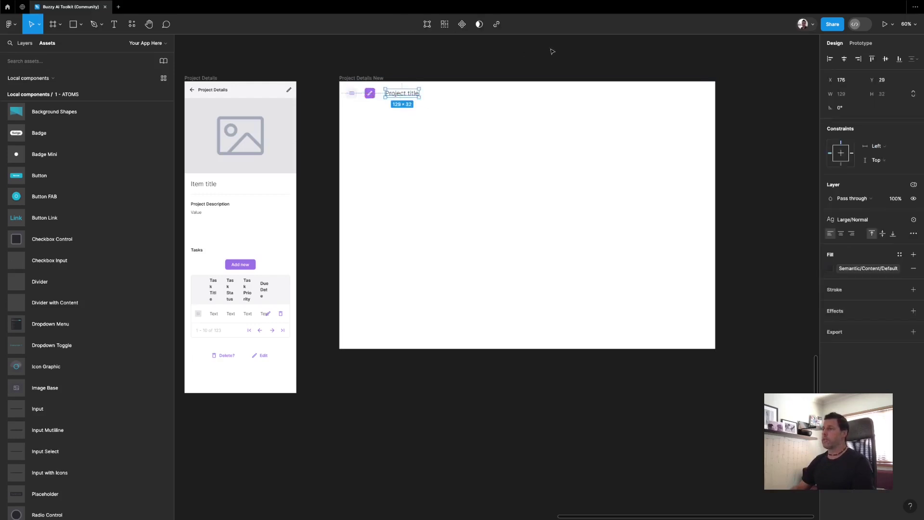
pyautogui.click(392, 116)
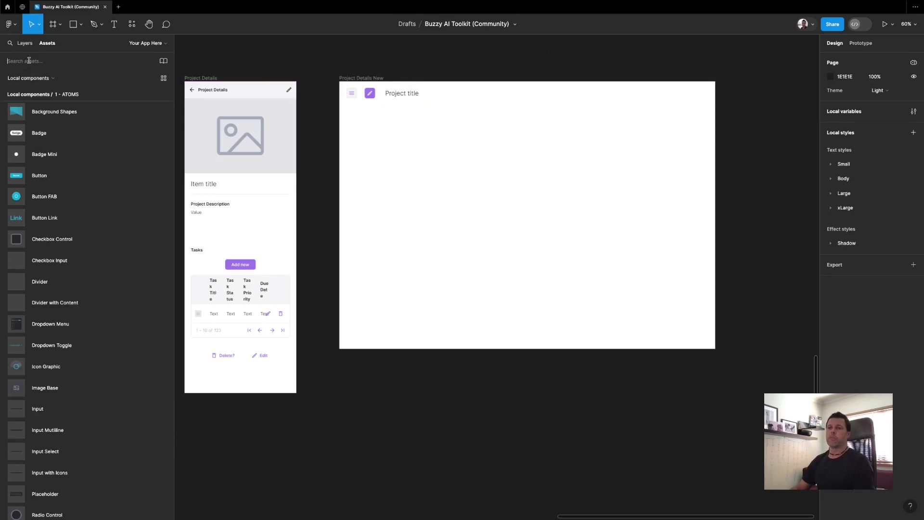
# Add an Input with Icons instance to the Project Details New frame at X 720, Y 29, in line with the title
pyautogui.write('input')
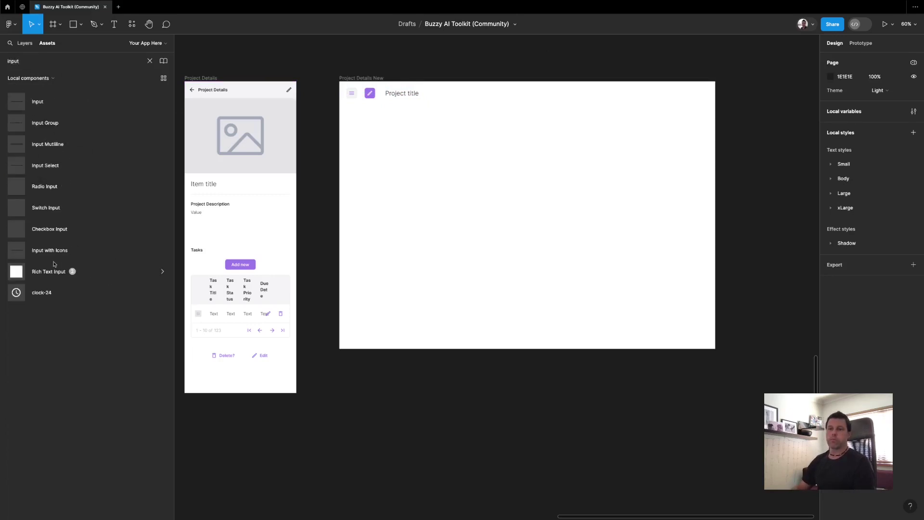
pyautogui.moveTo(18, 251); pyautogui.dragTo(612, 95)
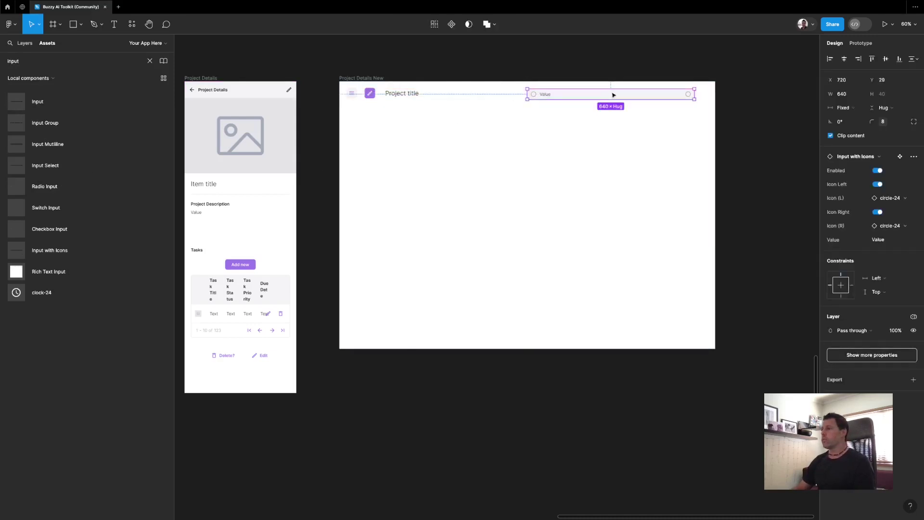
# Turn off the input's left icon and set its right icon to search-24
pyautogui.scroll(5, 613, 95)
pyautogui.hscroll(3, 612, 94)
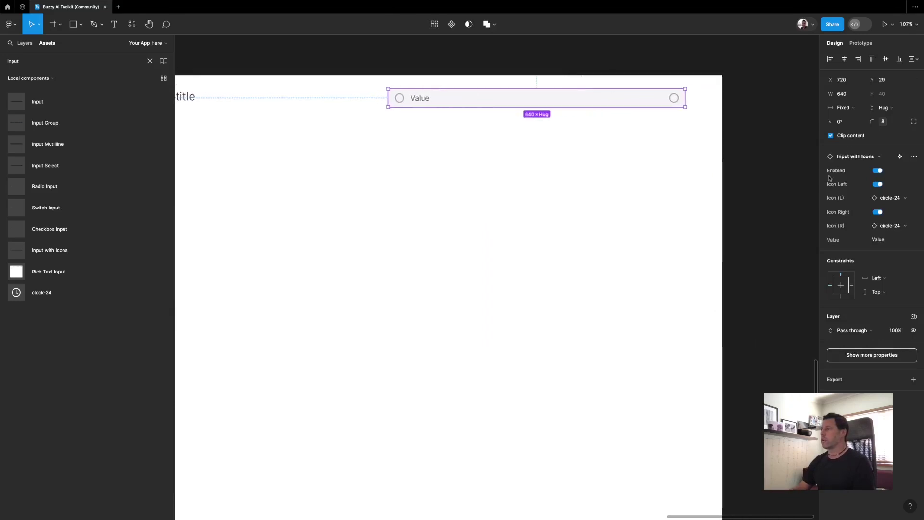
pyautogui.click(877, 184)
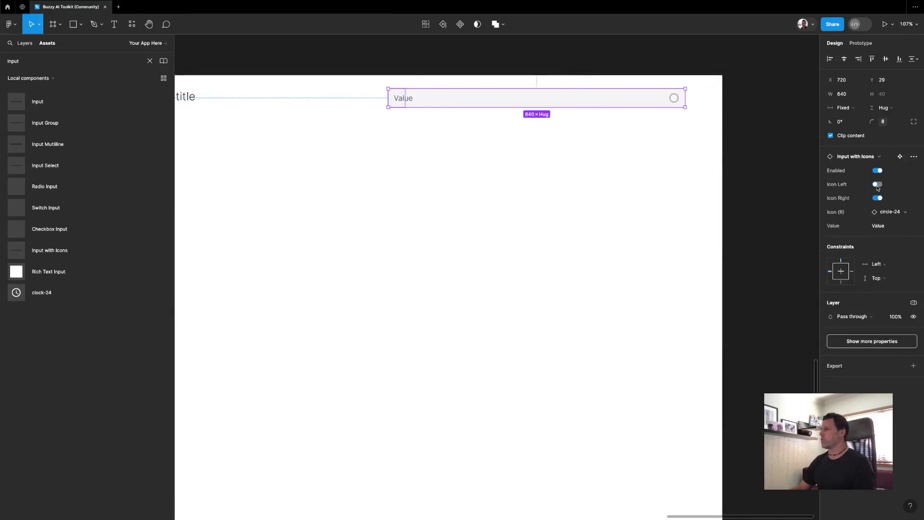
pyautogui.click(887, 212)
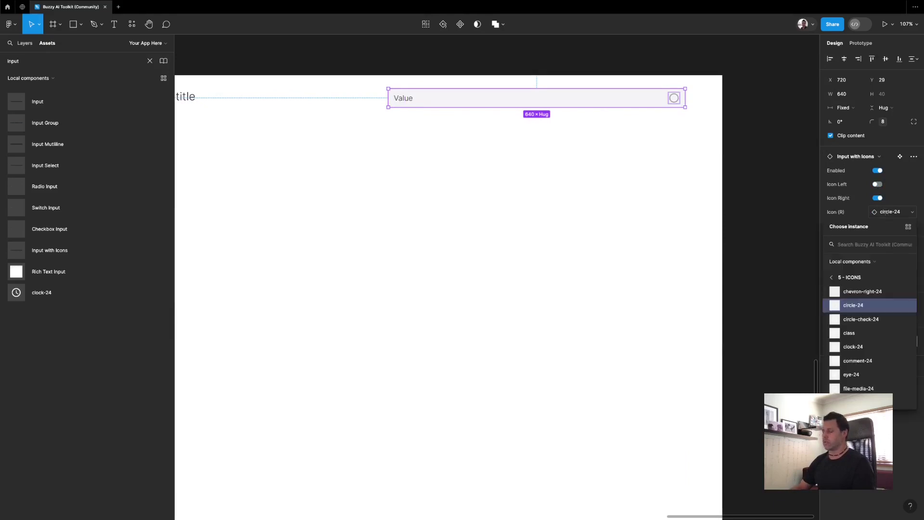
pyautogui.write('sear')
pyautogui.click(848, 278)
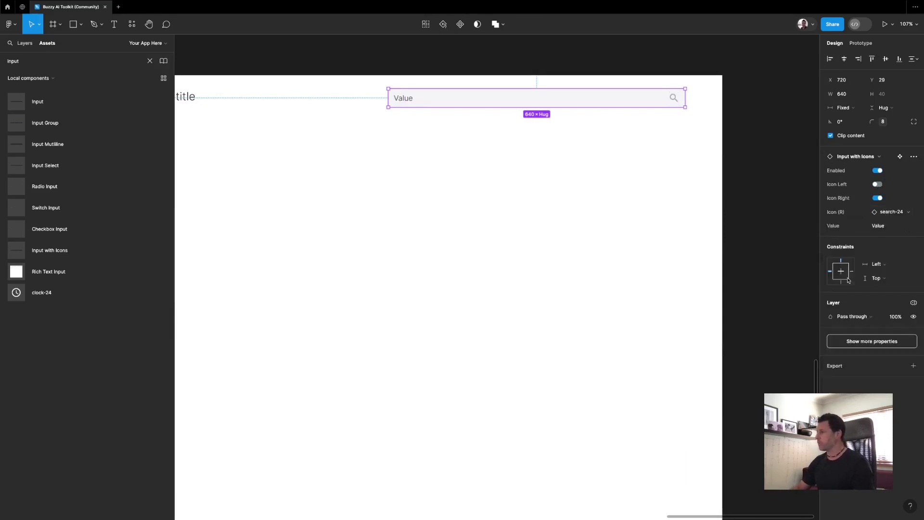
# Replace the input's placeholder value with "Search"
pyautogui.doubleClick(401, 100)
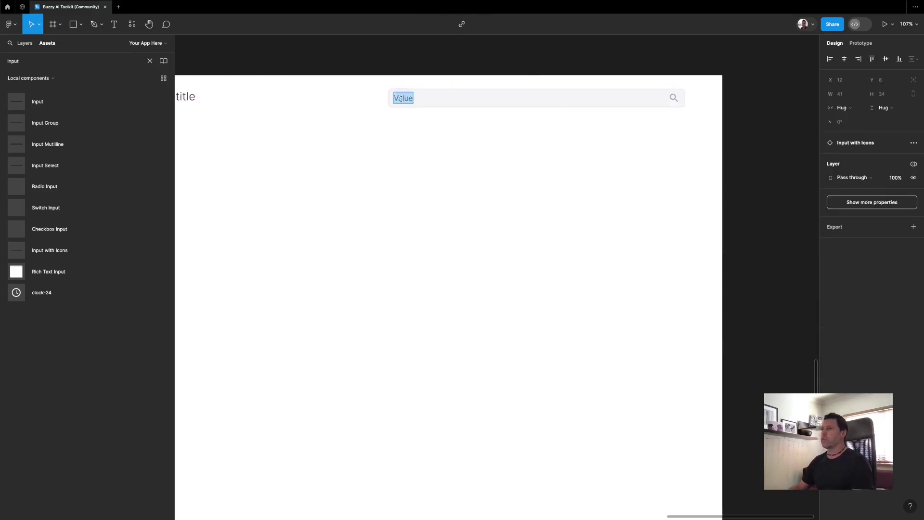
pyautogui.write('Search')
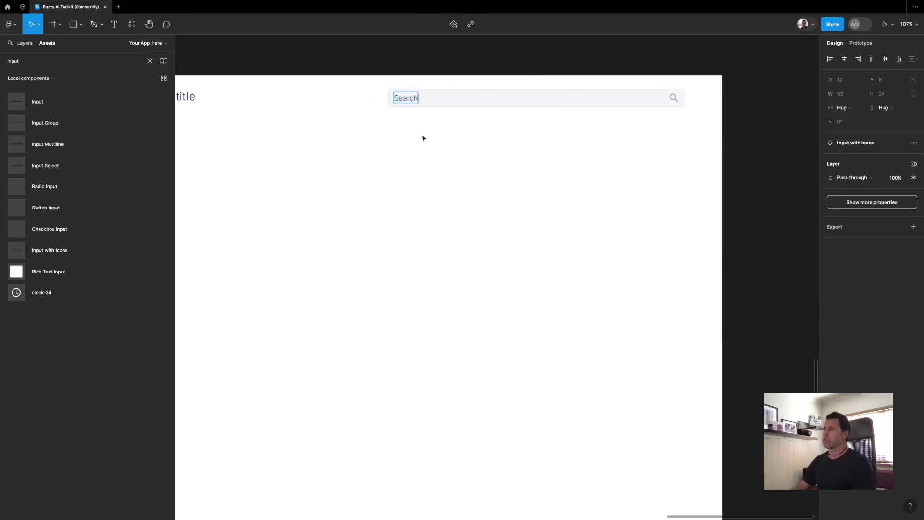
pyautogui.press('Escape')
pyautogui.press('Escape')
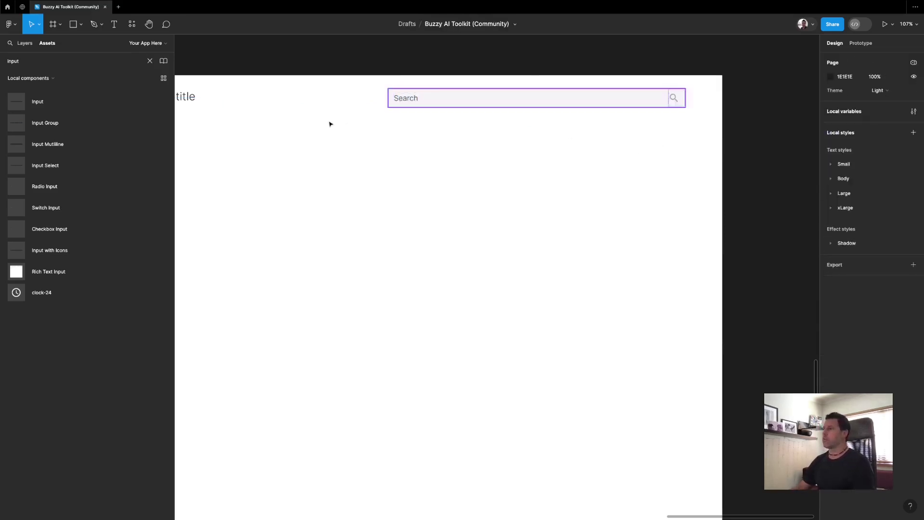
# Set the search input's width to 220 and move it toward the frame's right edge at X 1075, Y 25
pyautogui.click(594, 100)
pyautogui.click(842, 94)
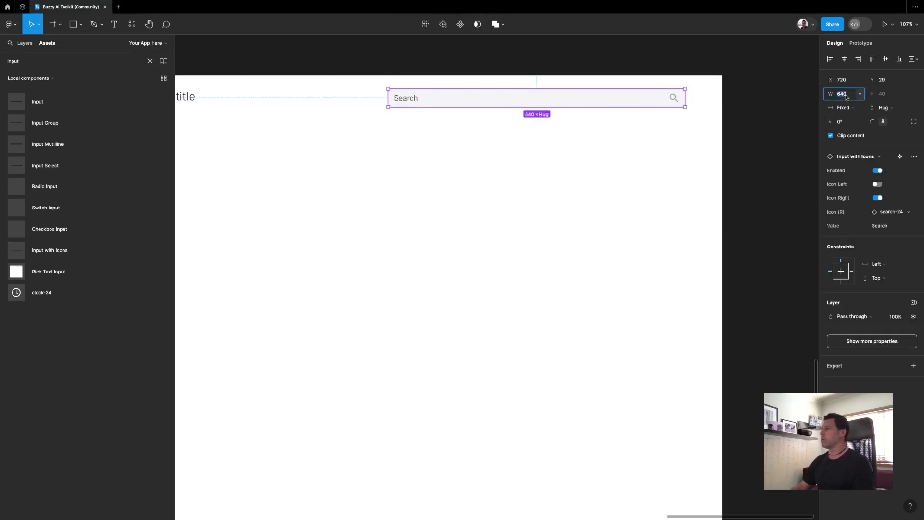
pyautogui.write('220')
pyautogui.press('Return')
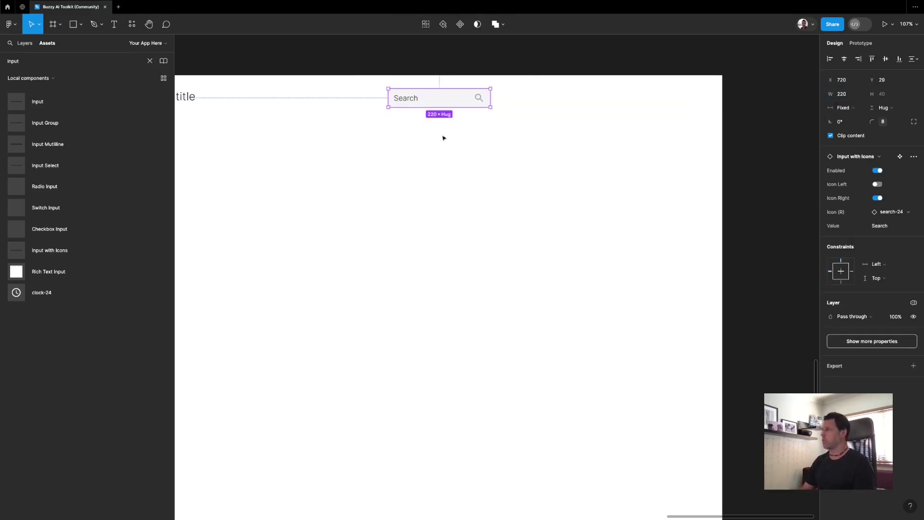
pyautogui.moveTo(443, 98); pyautogui.dragTo(610, 95)
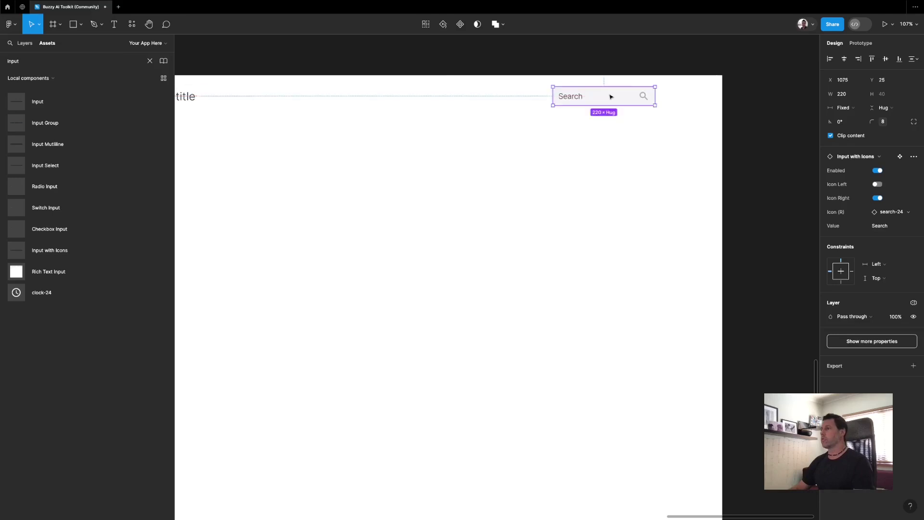
# Find the Avatar component and add an instance to the Project Details New frame beside the search input, at X 1298, Y 17
pyautogui.scroll(-3, 611, 95)
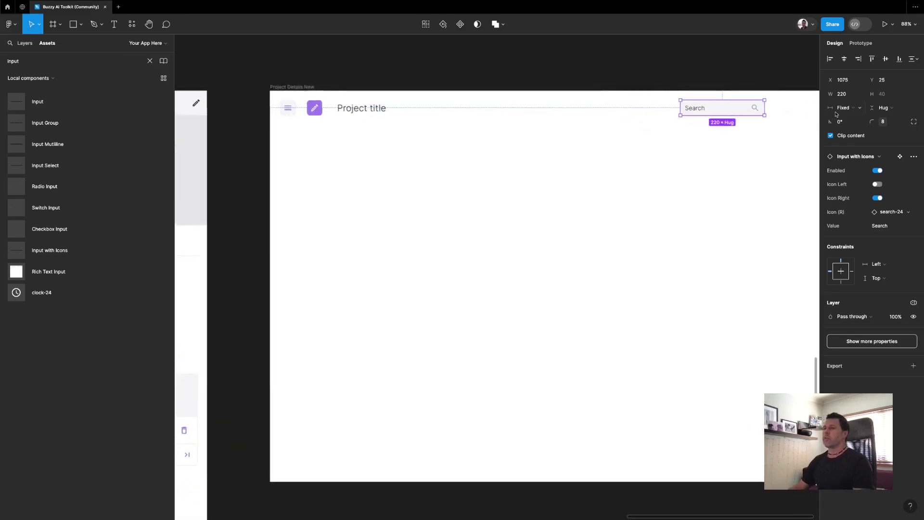
pyautogui.hscroll(3, 598, 162)
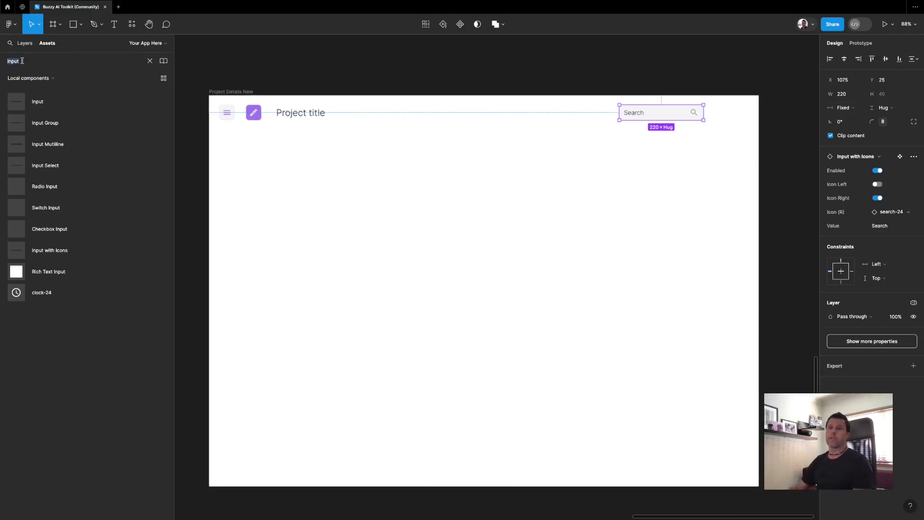
pyautogui.write('ava')
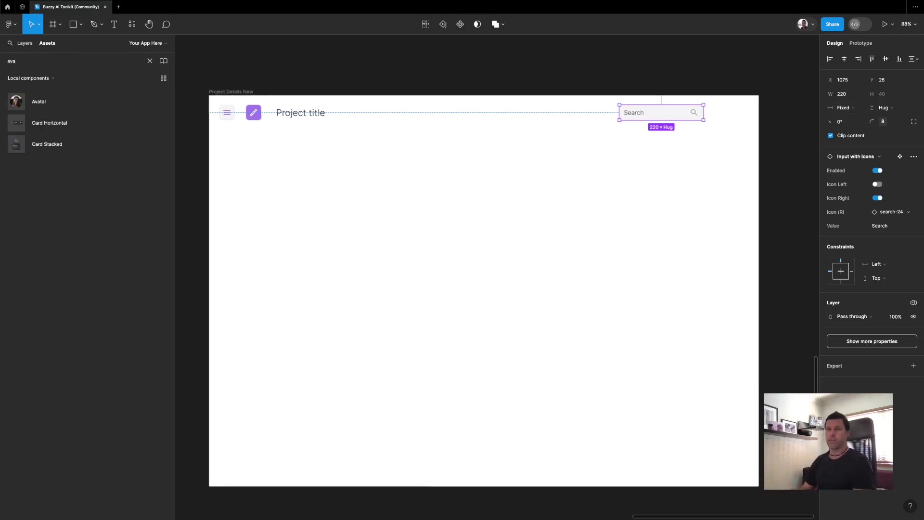
pyautogui.moveTo(19, 103); pyautogui.dragTo(719, 117)
# Resize the avatar to 40 × 40 and move it near the frame's right edge at X 1374, Y 25
pyautogui.click(843, 94)
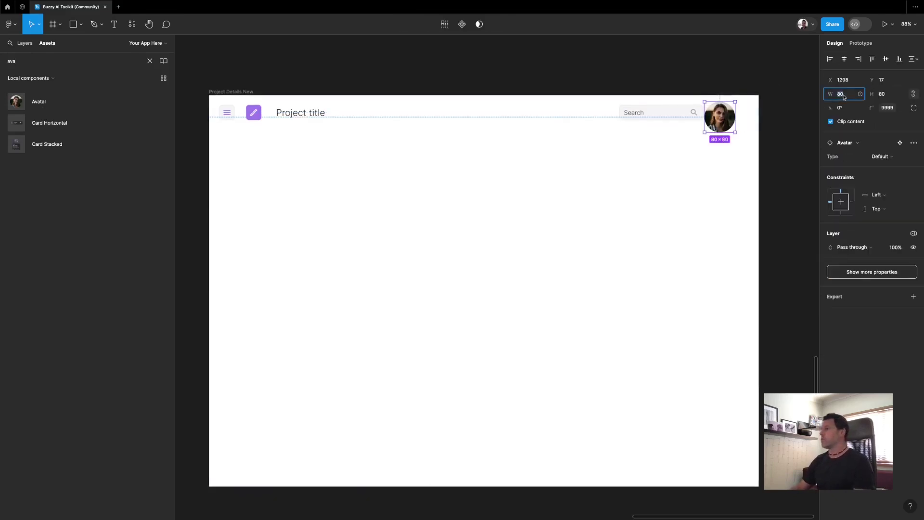
pyautogui.write('40')
pyautogui.press('Return')
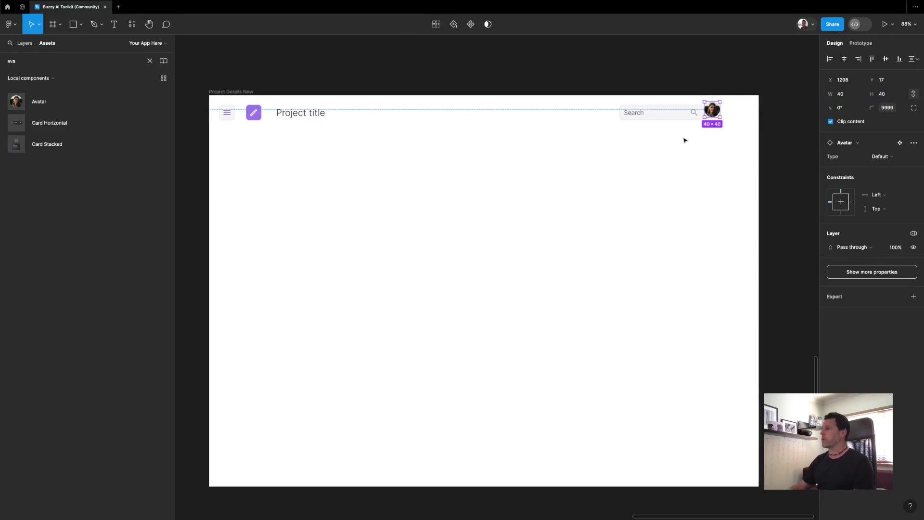
pyautogui.moveTo(720, 114); pyautogui.dragTo(750, 117)
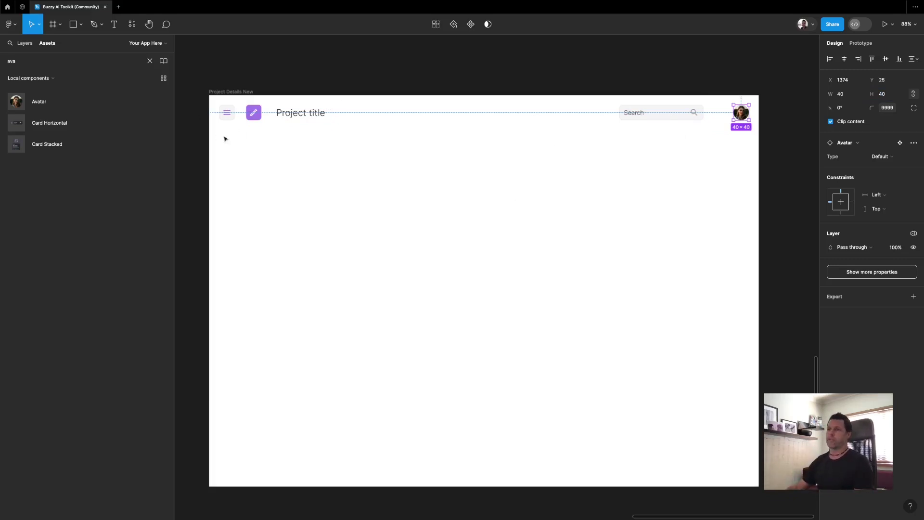
# Select both buttons, the project title, the search input and the avatar, and wrap them in an auto layout frame
pyautogui.click(236, 86)
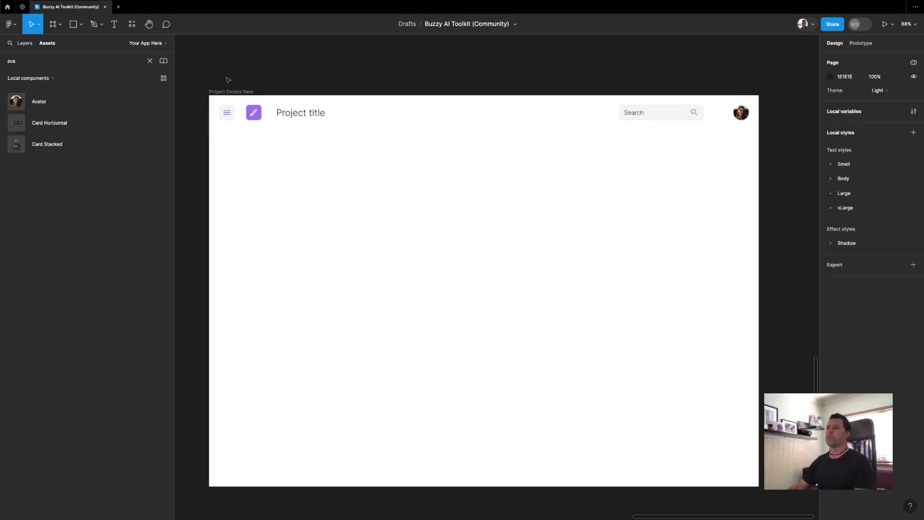
pyautogui.click(235, 92)
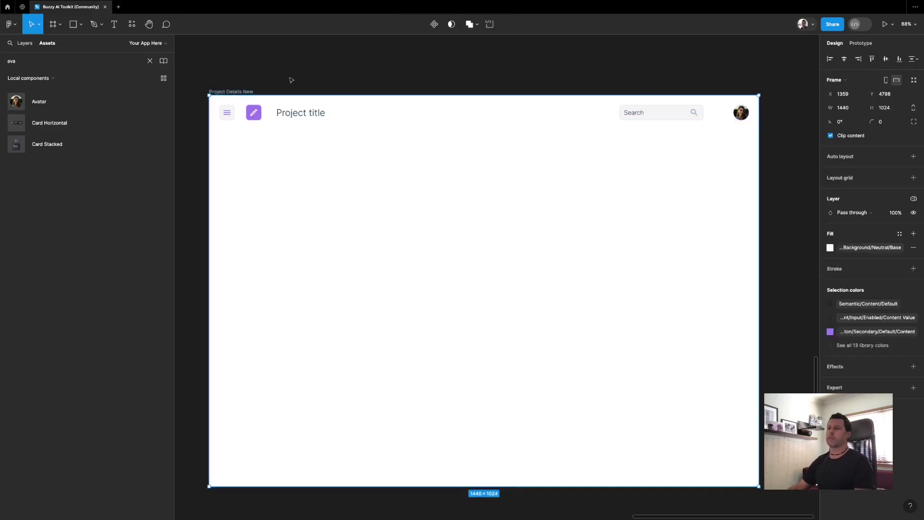
pyautogui.click(232, 85)
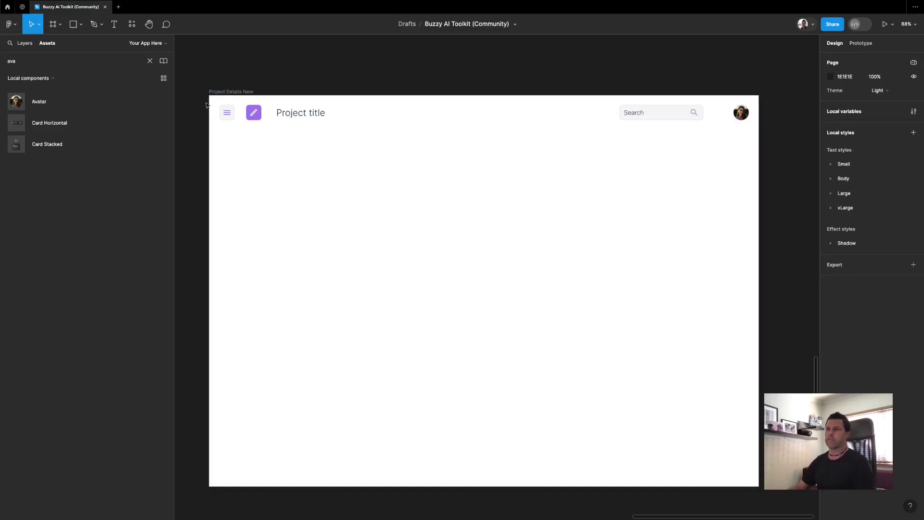
pyautogui.moveTo(215, 101); pyautogui.dragTo(761, 139)
pyautogui.click(30, 43)
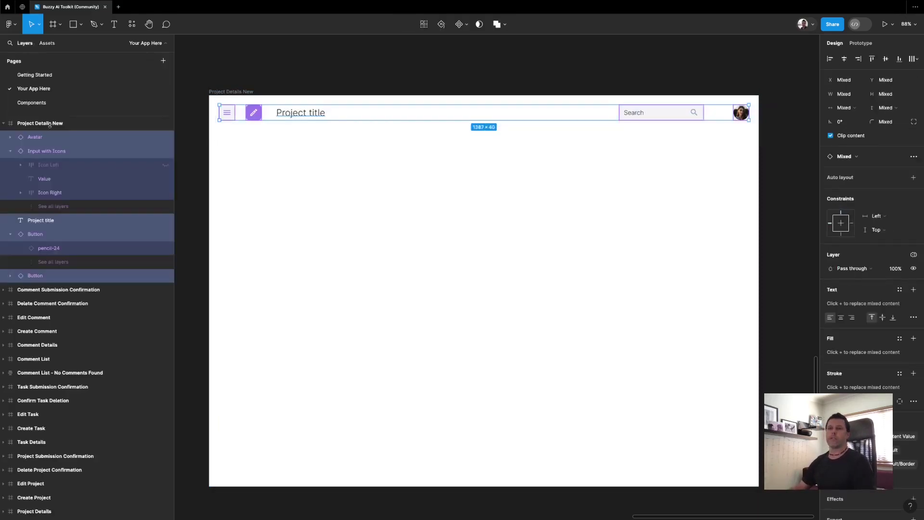
pyautogui.click(10, 151)
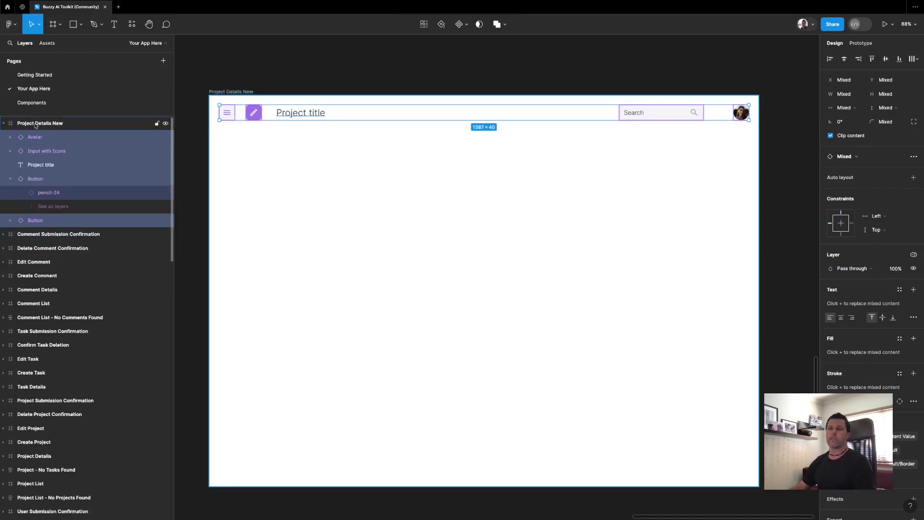
pyautogui.click(10, 179)
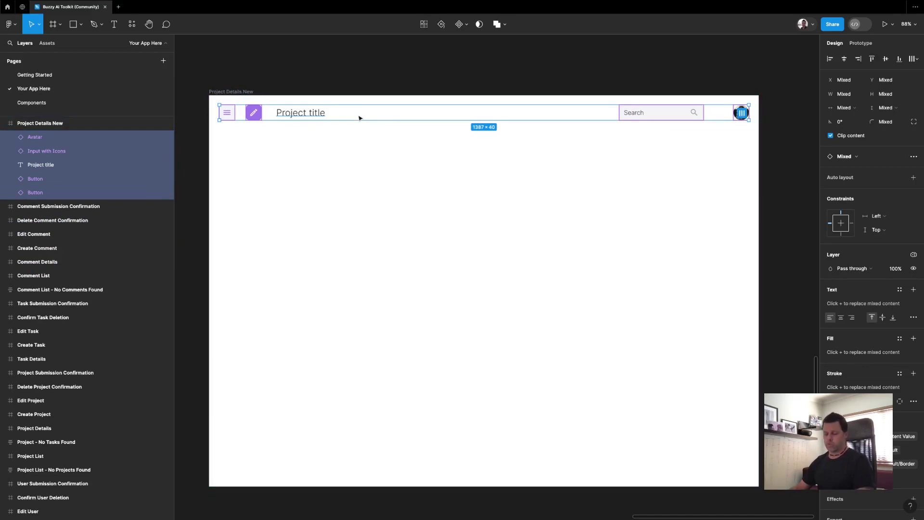
pyautogui.hotkey('shift', 'a')
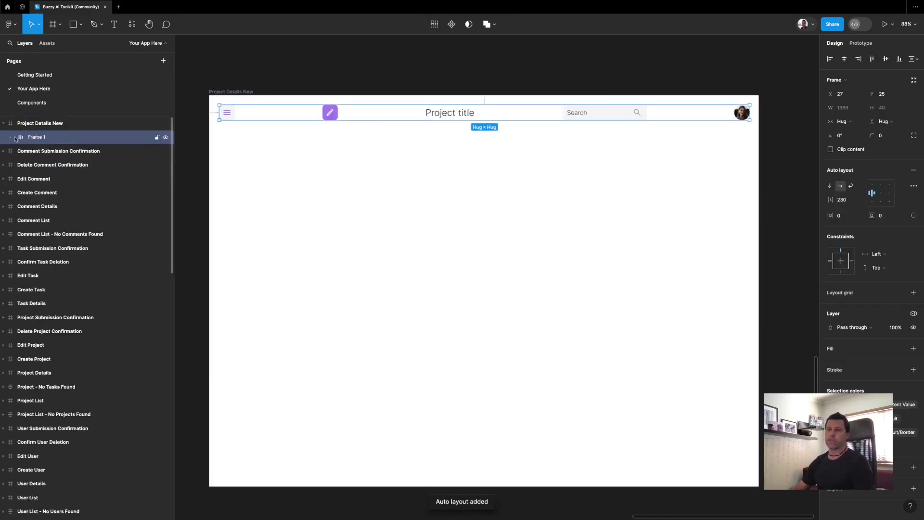
# Rename the new auto layout frame as Masthead
pyautogui.doubleClick(41, 137)
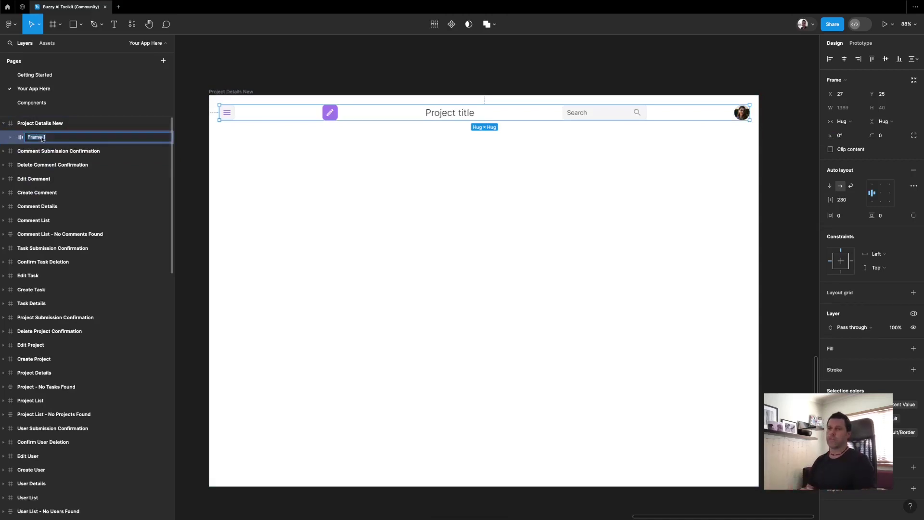
pyautogui.write('M')
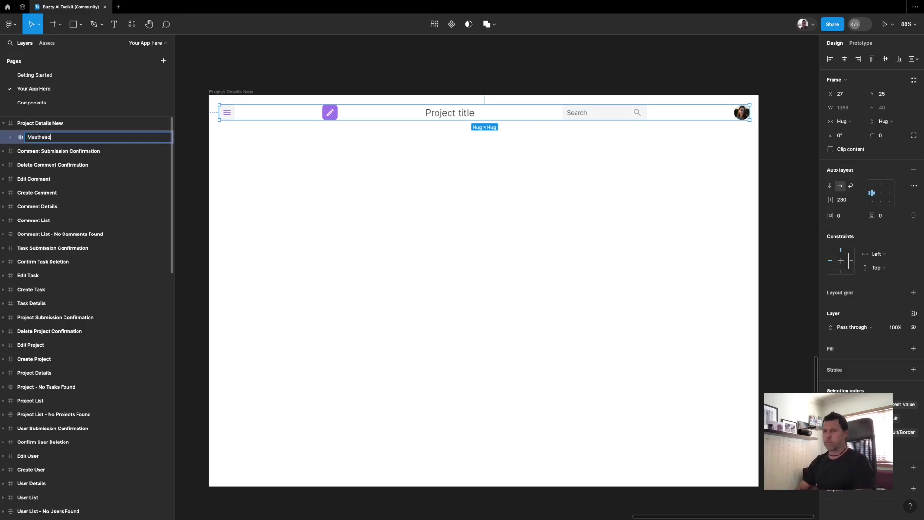
pyautogui.write('asthead')
pyautogui.press('Return')
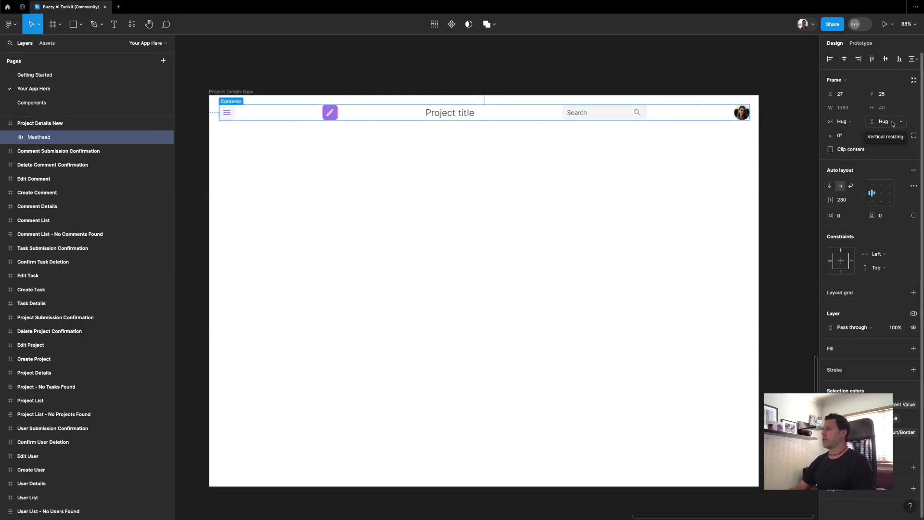
# Set the Masthead's horizontal resizing to Fixed and apply the s (16) spacing variable to its item gap
pyautogui.click(853, 124)
pyautogui.click(857, 114)
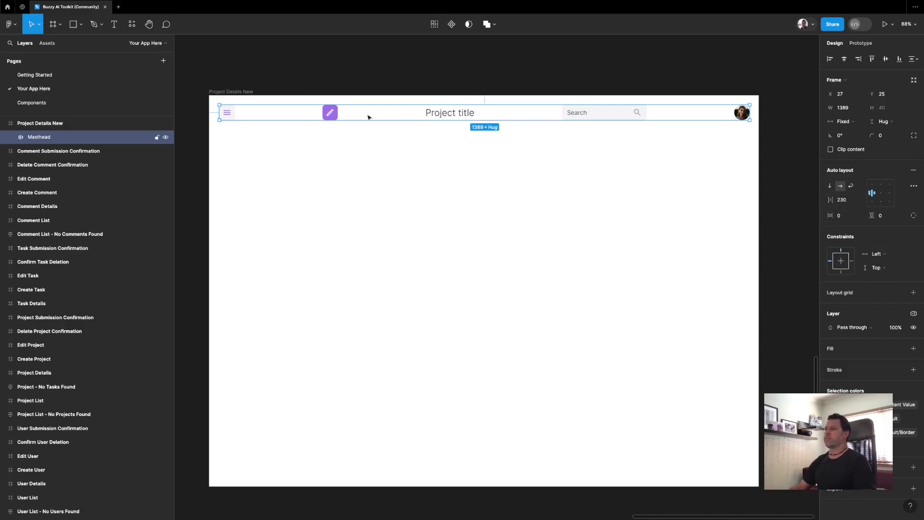
pyautogui.click(859, 202)
pyautogui.click(857, 228)
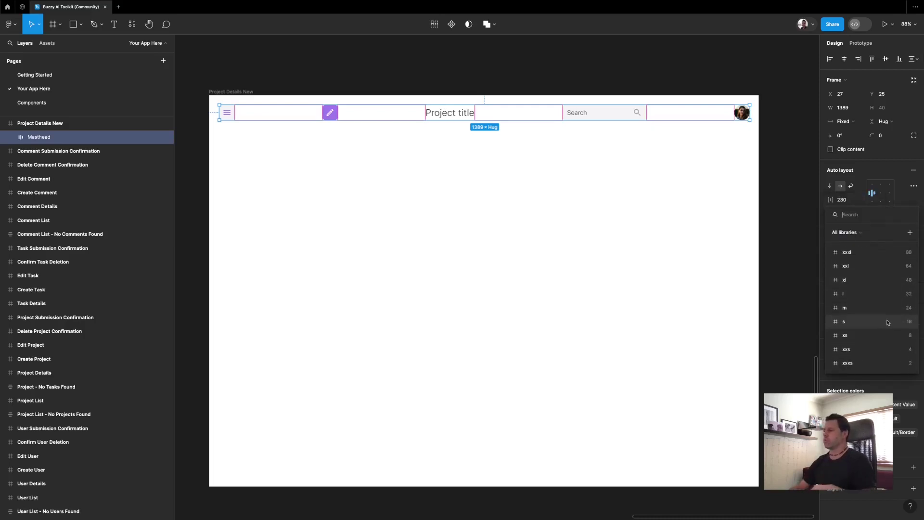
pyautogui.click(888, 321)
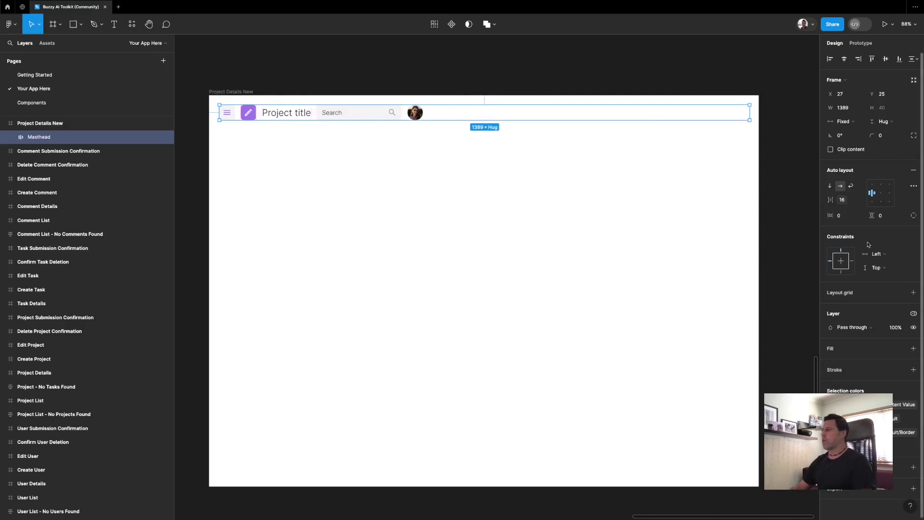
# Apply the m (24) spacing variable to the Masthead's horizontal and vertical padding
pyautogui.click(861, 216)
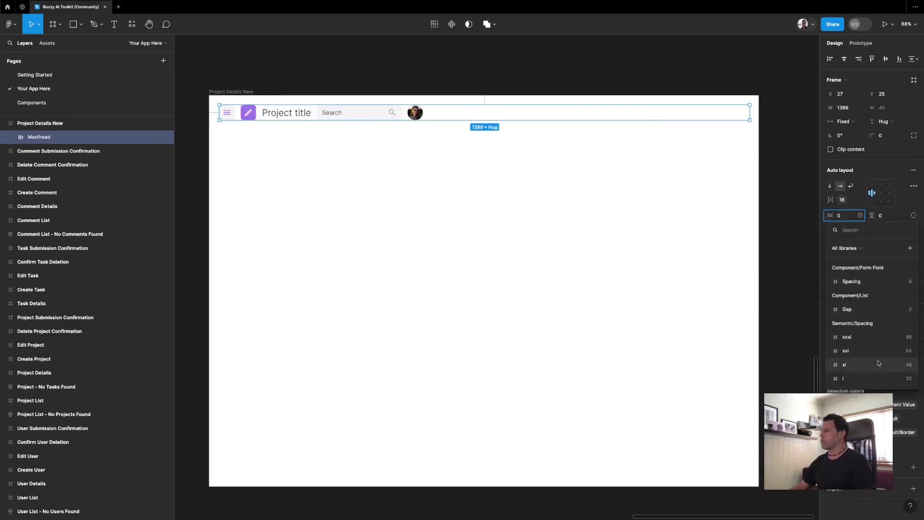
pyautogui.scroll(-3, 875, 328)
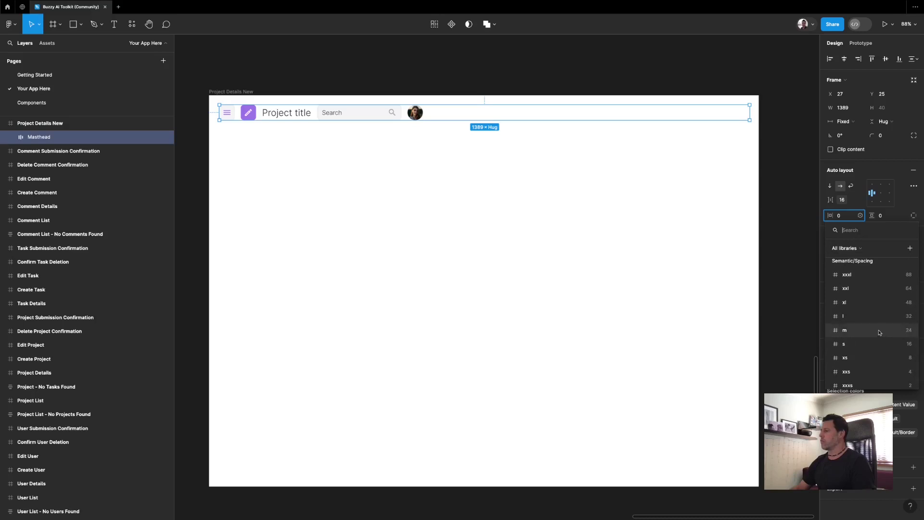
pyautogui.click(878, 331)
pyautogui.click(901, 216)
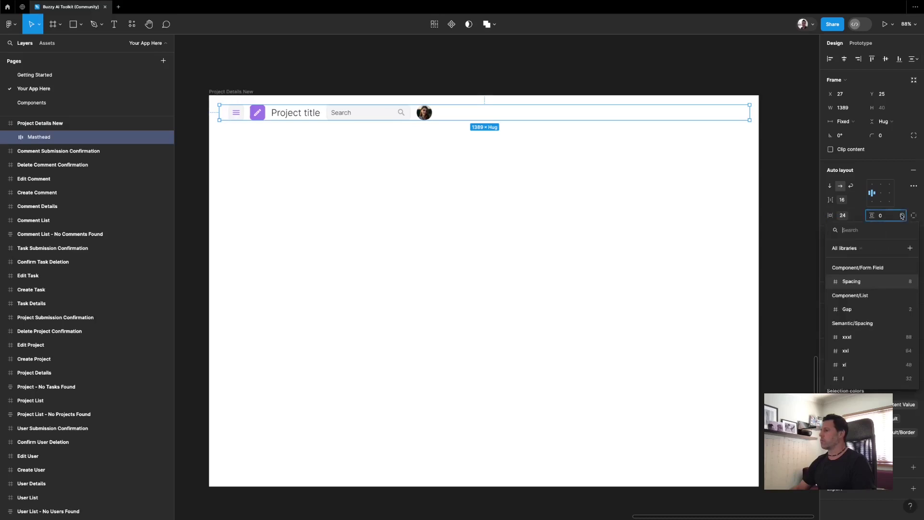
pyautogui.scroll(-4, 870, 322)
pyautogui.click(870, 322)
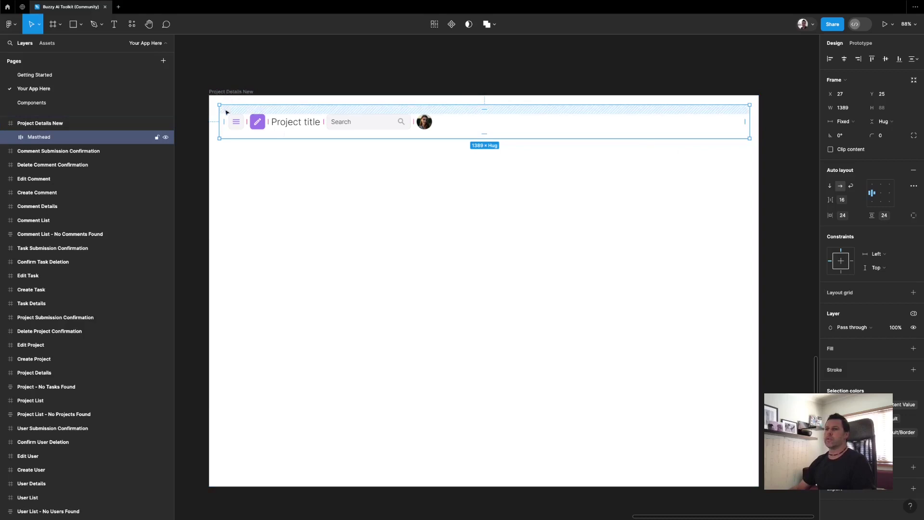
# Fit the Masthead across the frame at X 0, Y 0 with width 1440, and set its horizontal constraint to Left and right
pyautogui.moveTo(223, 108); pyautogui.dragTo(217, 103)
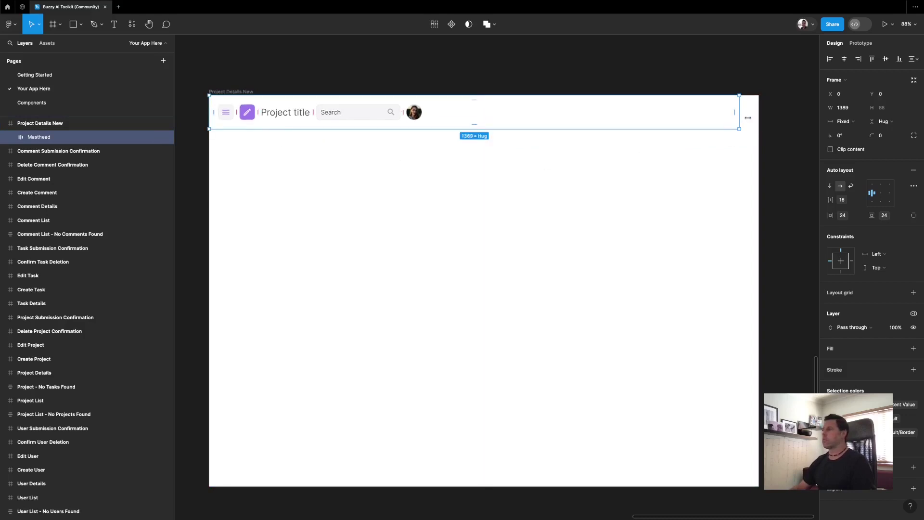
pyautogui.moveTo(747, 117); pyautogui.dragTo(759, 119)
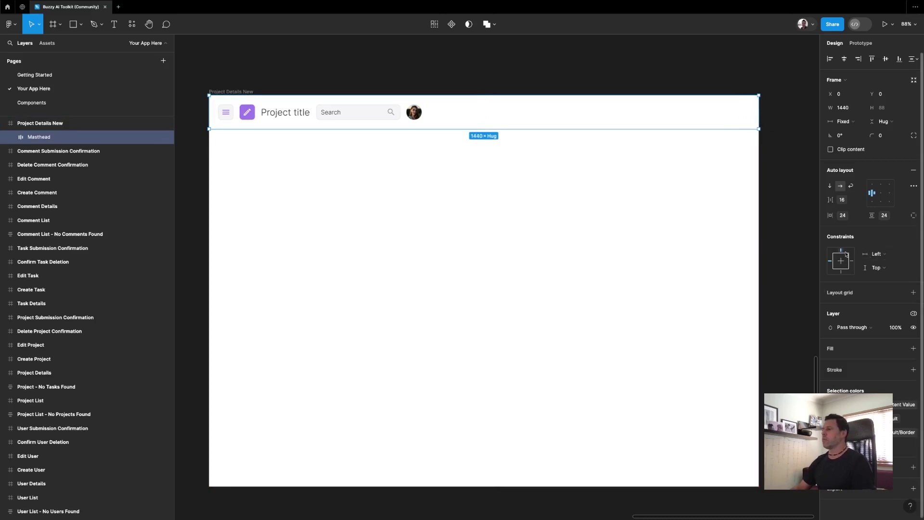
pyautogui.click(884, 253)
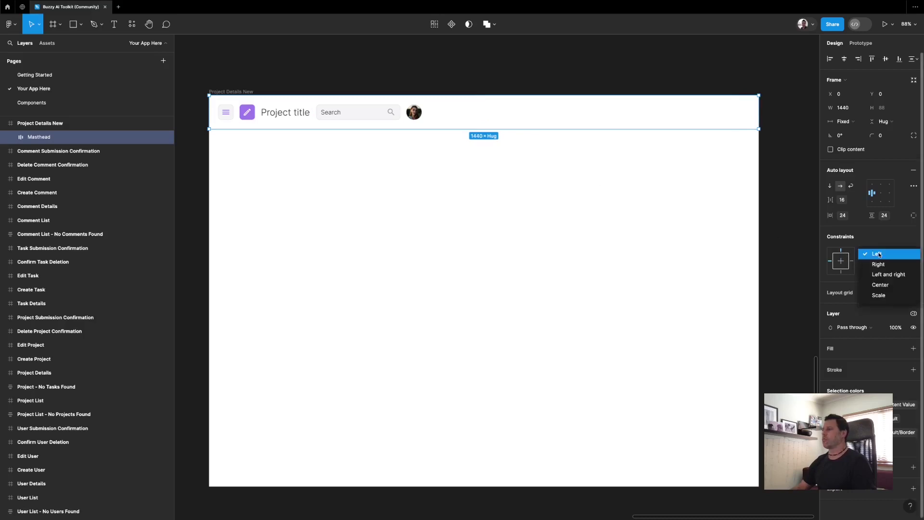
pyautogui.click(880, 274)
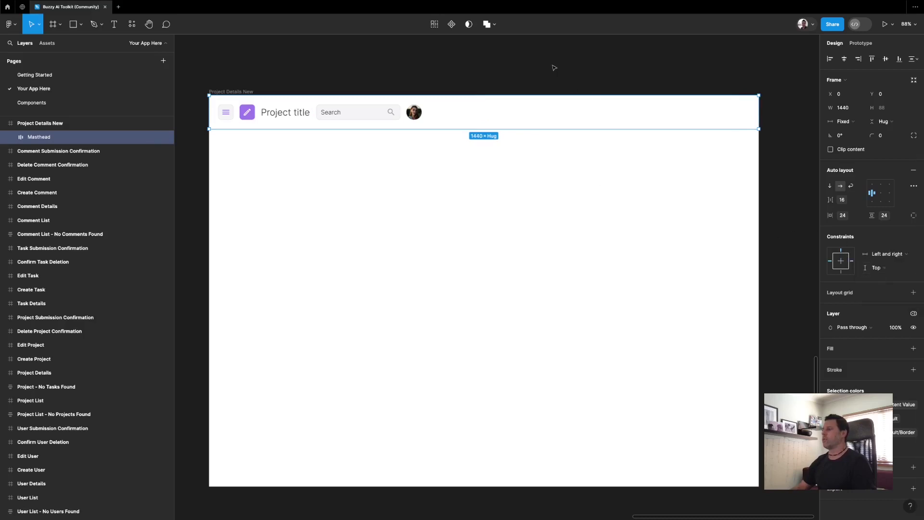
# Test the Masthead's constraint by narrowing the Project Details New frame to 1272 wide, and undo the resize
pyautogui.click(257, 92)
pyautogui.click(222, 91)
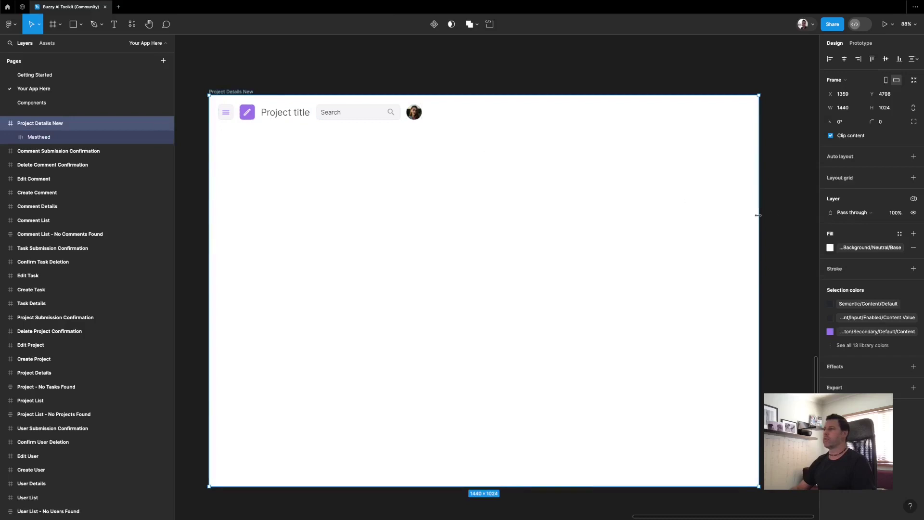
pyautogui.moveTo(771, 215); pyautogui.dragTo(695, 212)
pyautogui.press('super+y')
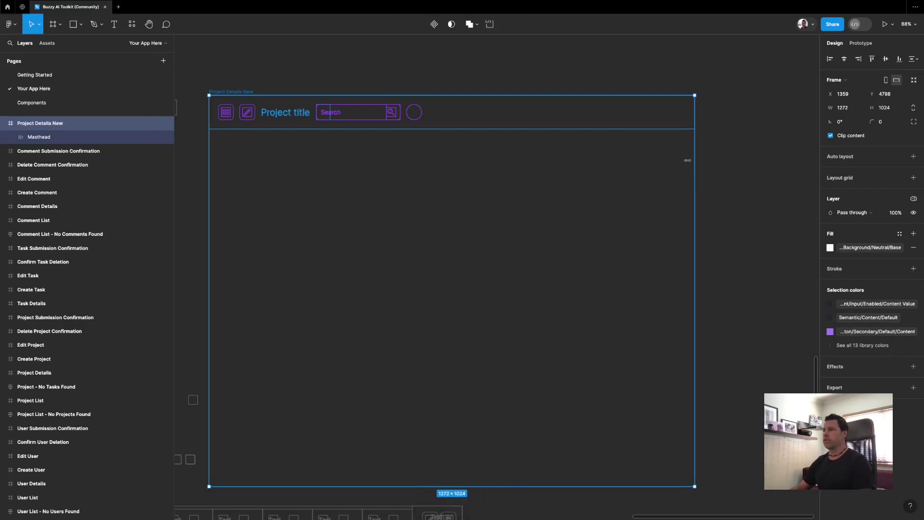
pyautogui.press('super+z')
pyautogui.press('super+y')
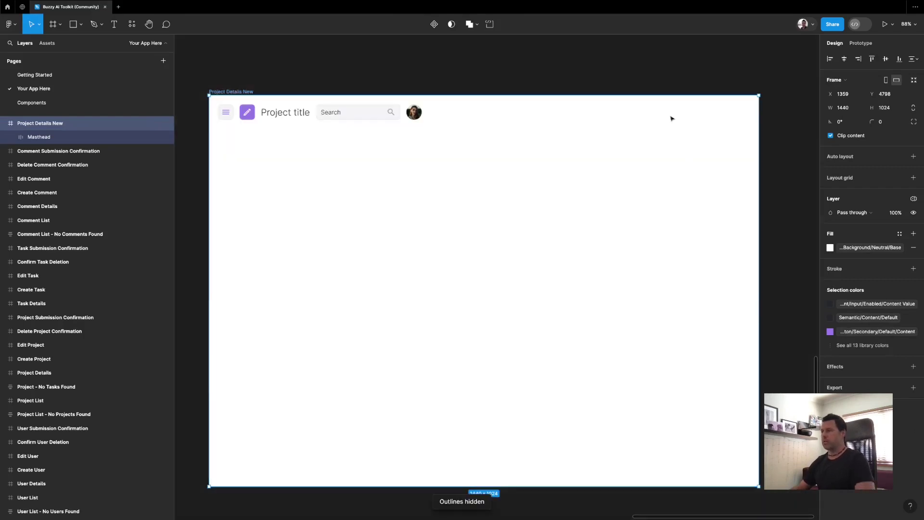
# Give the Masthead a bottom-only stroke in the Semantic/Border/Neutral/Weak color
pyautogui.click(462, 114)
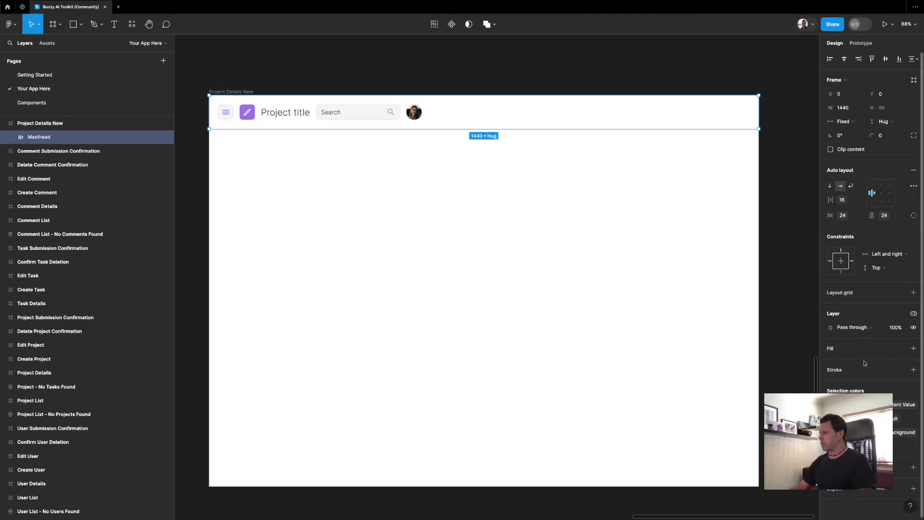
pyautogui.click(898, 370)
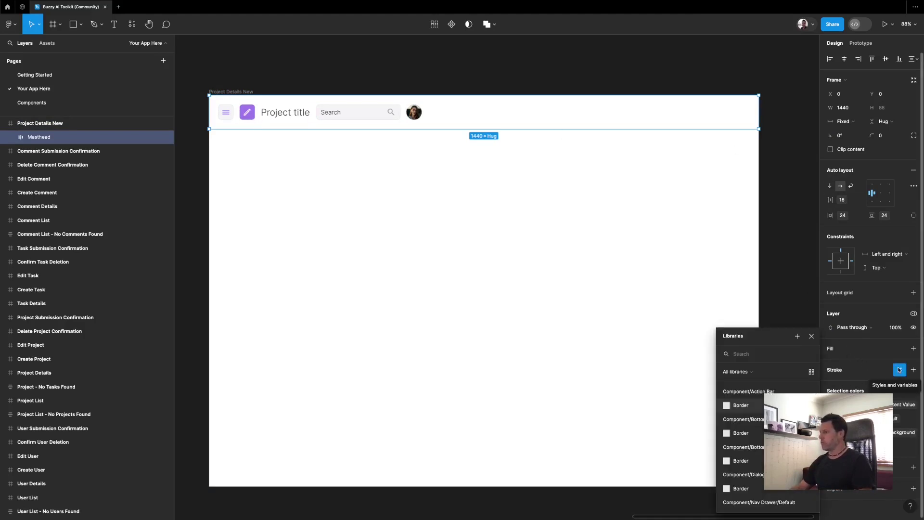
pyautogui.write('Seman')
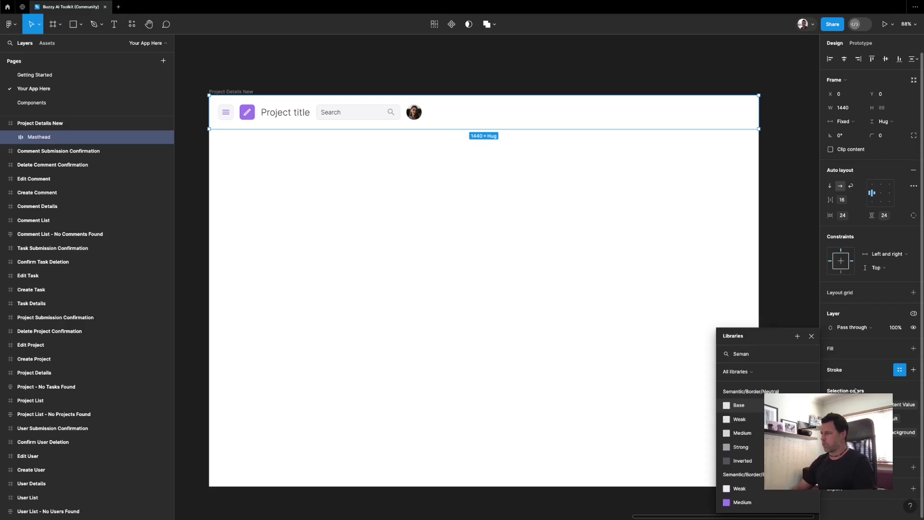
pyautogui.click(742, 420)
pyautogui.click(898, 399)
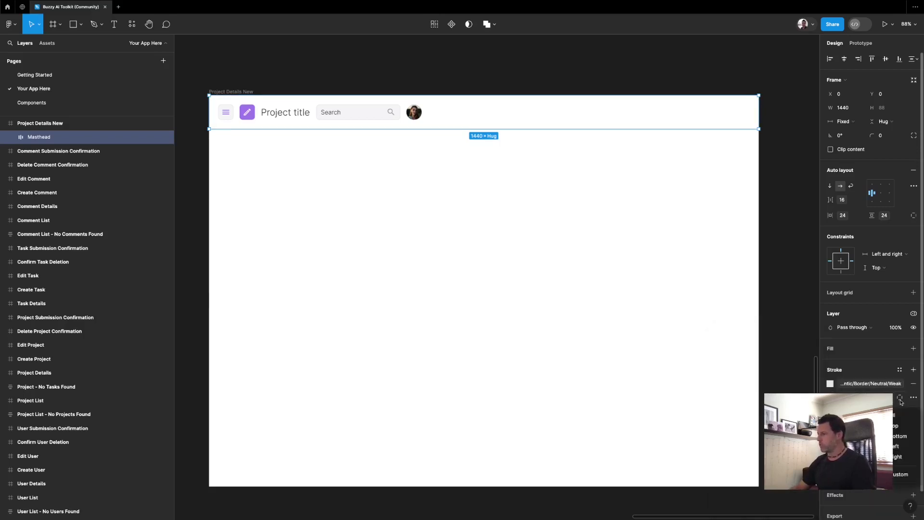
pyautogui.click(897, 437)
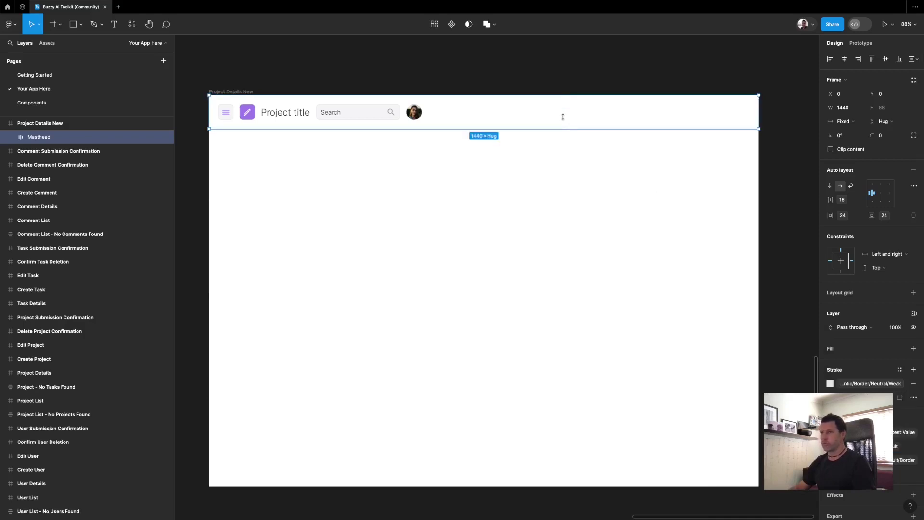
# Make the Project title text fill the Masthead's remaining width by setting its horizontal resizing to Fill container
pyautogui.click(582, 74)
pyautogui.click(449, 112)
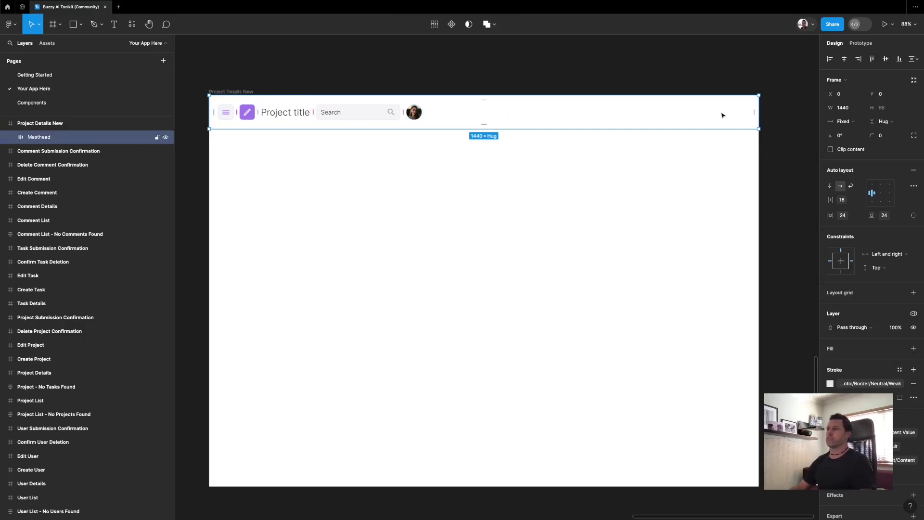
pyautogui.click(284, 114)
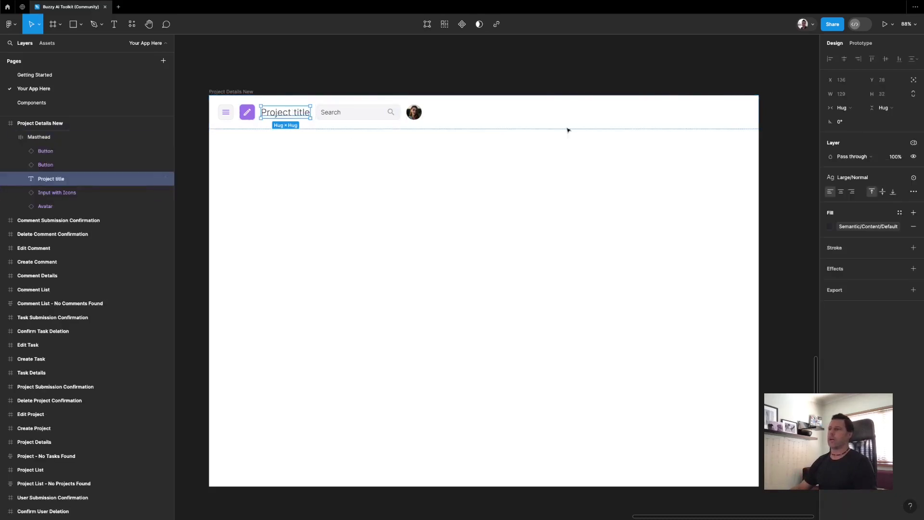
pyautogui.click(841, 108)
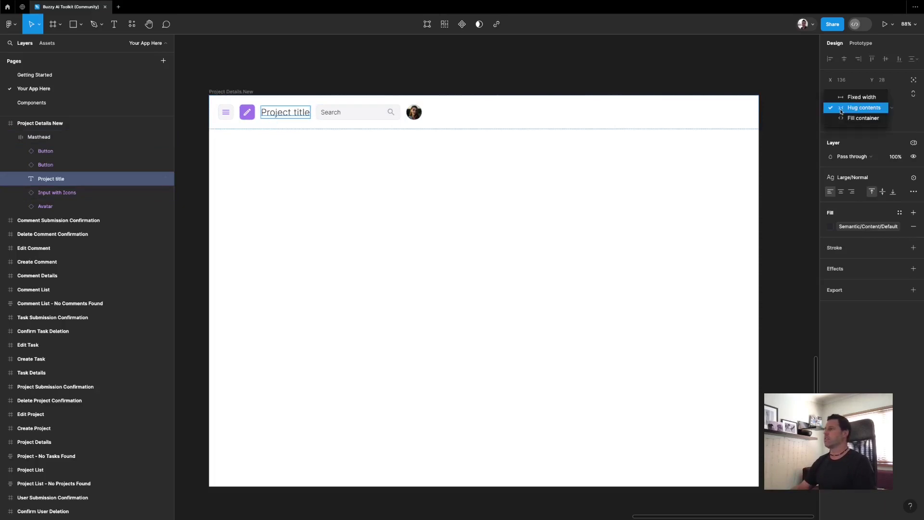
pyautogui.click(861, 118)
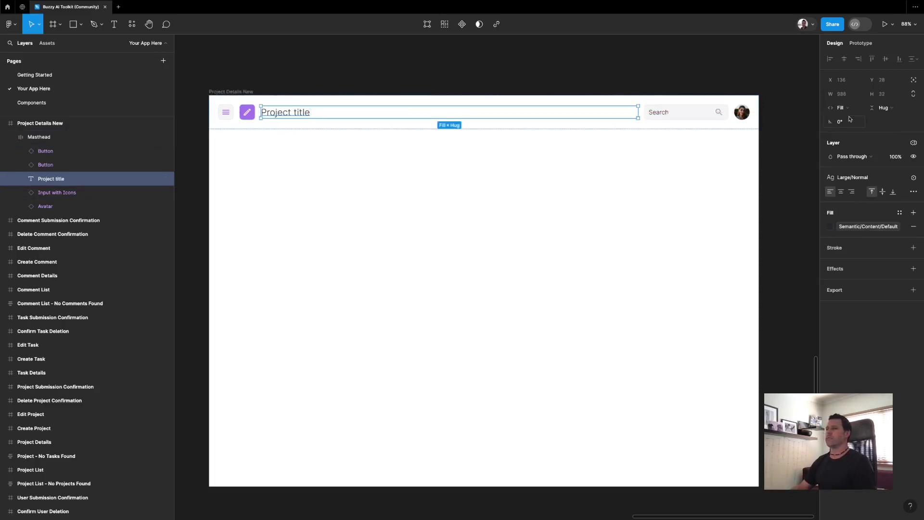
pyautogui.click(675, 182)
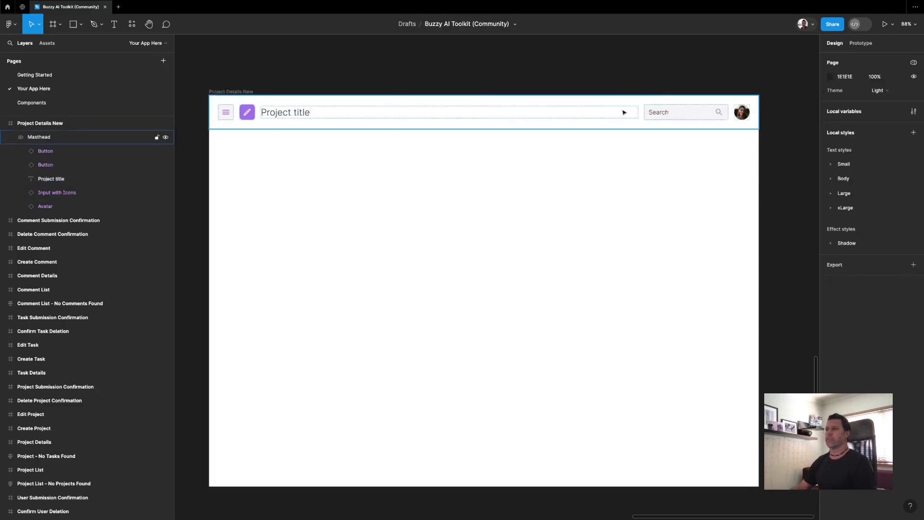
# Test how the Masthead's contents respond by narrowing it to about 783 wide, and undo the resize
pyautogui.click(724, 118)
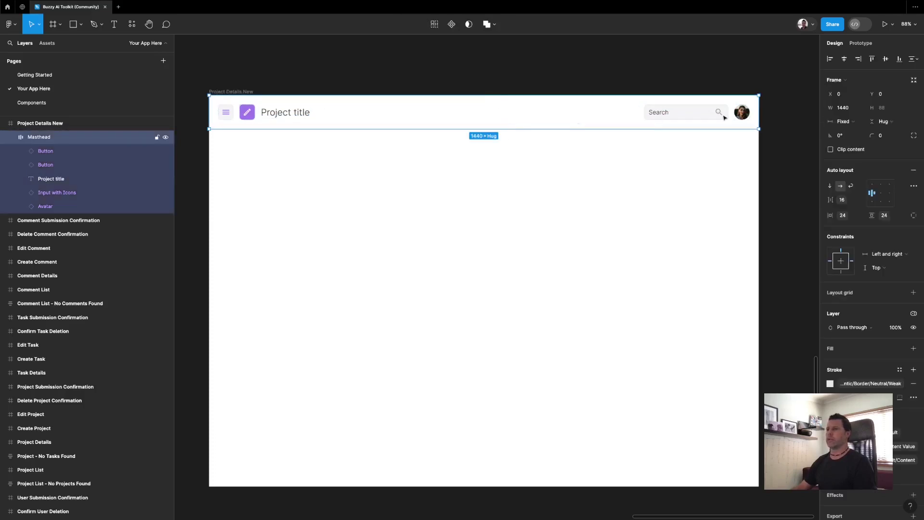
pyautogui.moveTo(717, 116); pyautogui.dragTo(471, 116)
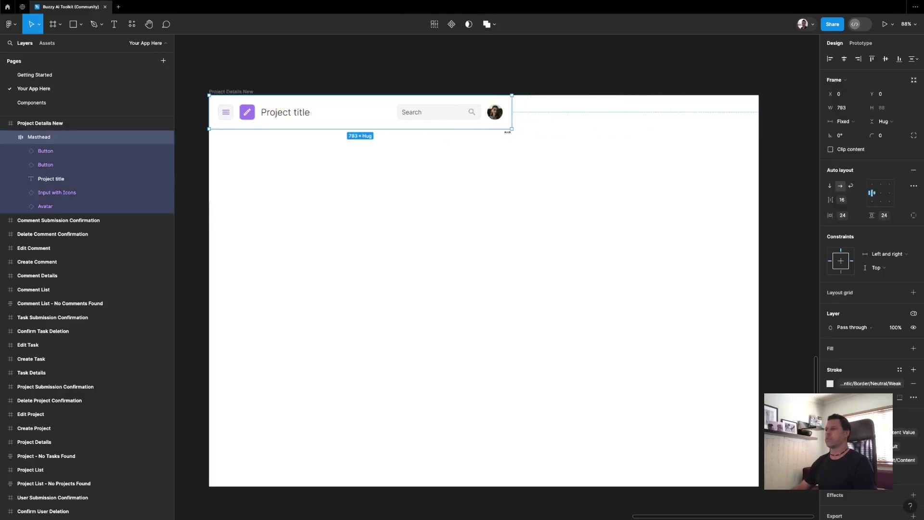
pyautogui.hotkey('ctrl', 'z')
pyautogui.click(626, 61)
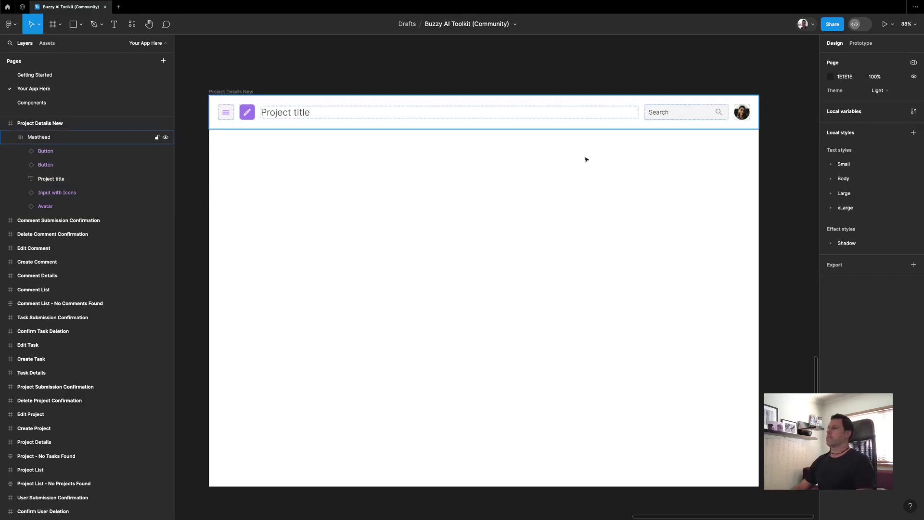
# Fill the Masthead with the Semantic/Background/Neutral/Weak color from the libraries
pyautogui.click(244, 99)
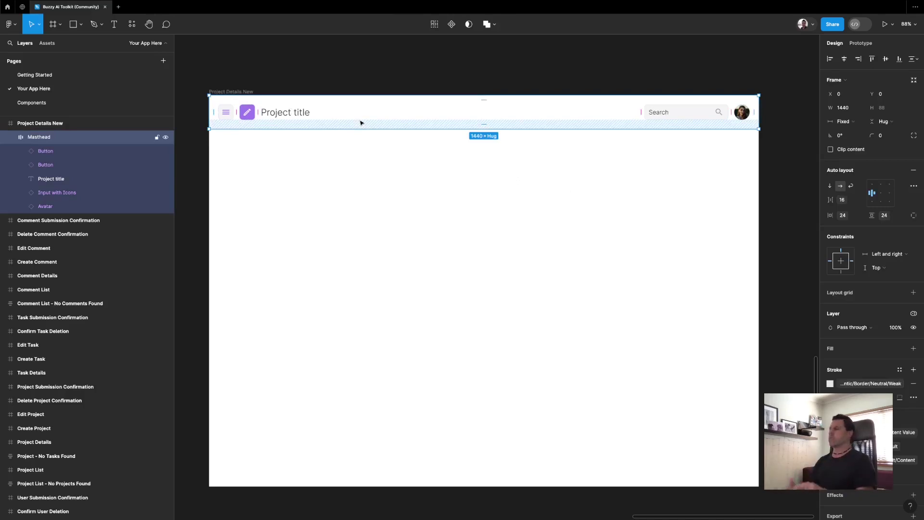
pyautogui.click(410, 150)
pyautogui.click(474, 113)
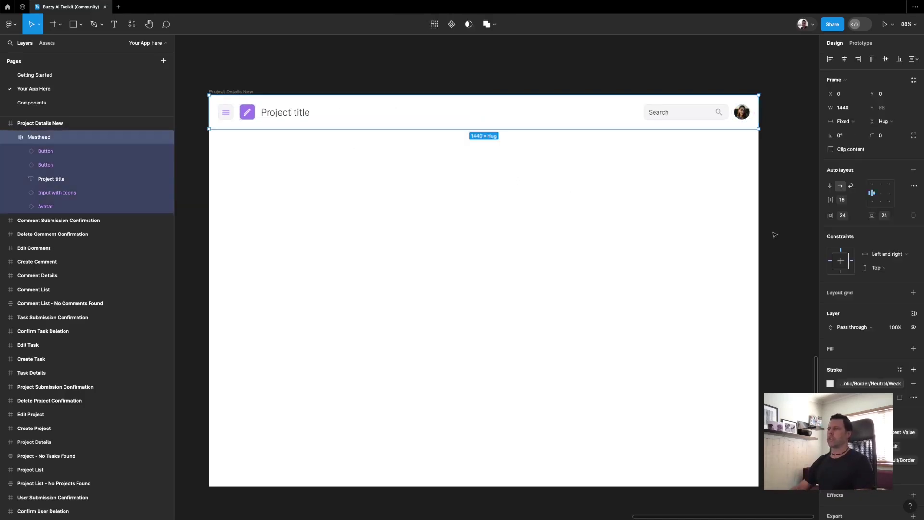
pyautogui.click(899, 350)
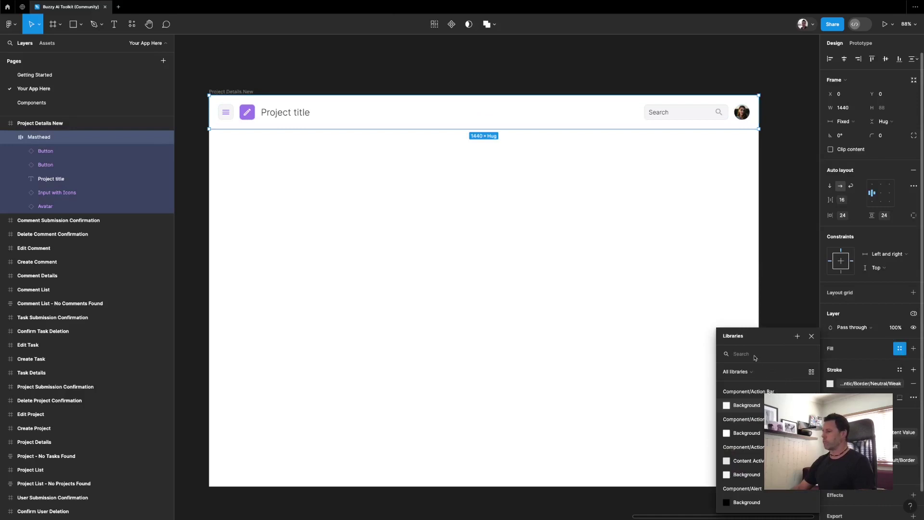
pyautogui.write('Seam')
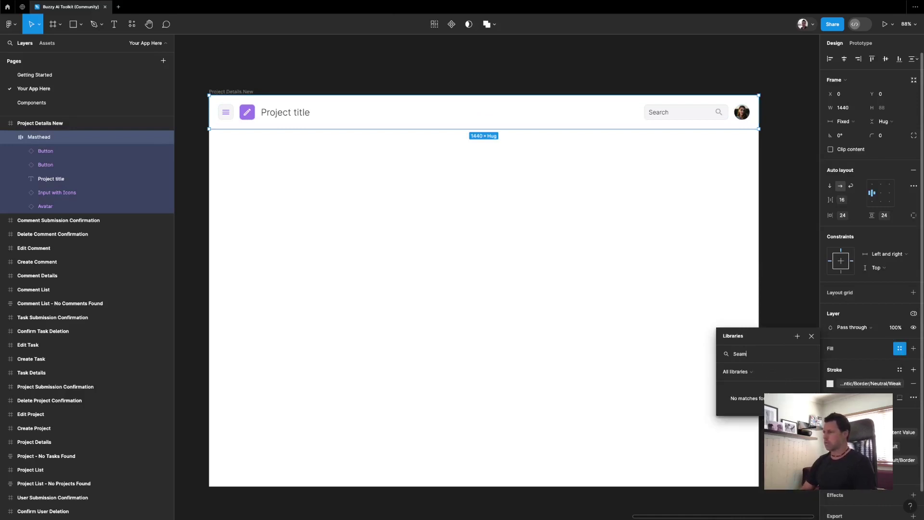
pyautogui.press('BackSpace')
pyautogui.press('BackSpace')
pyautogui.press('BackSpace')
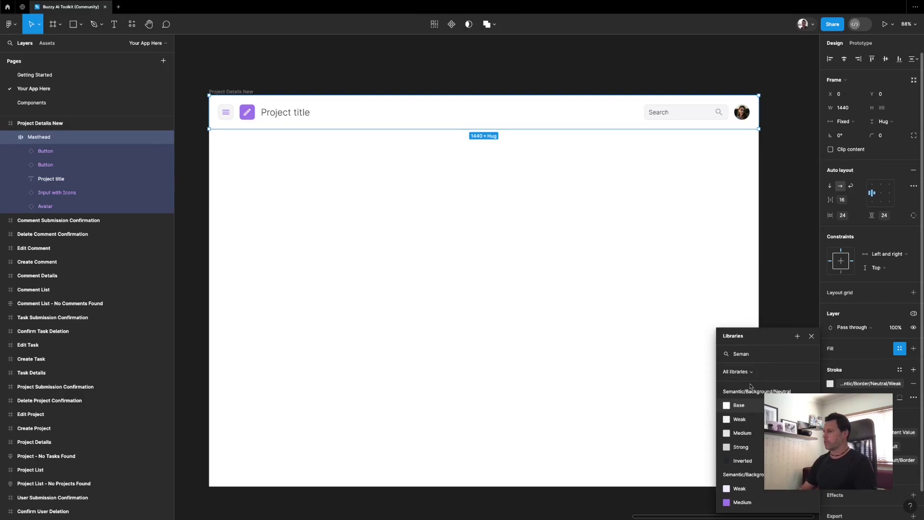
pyautogui.click(743, 423)
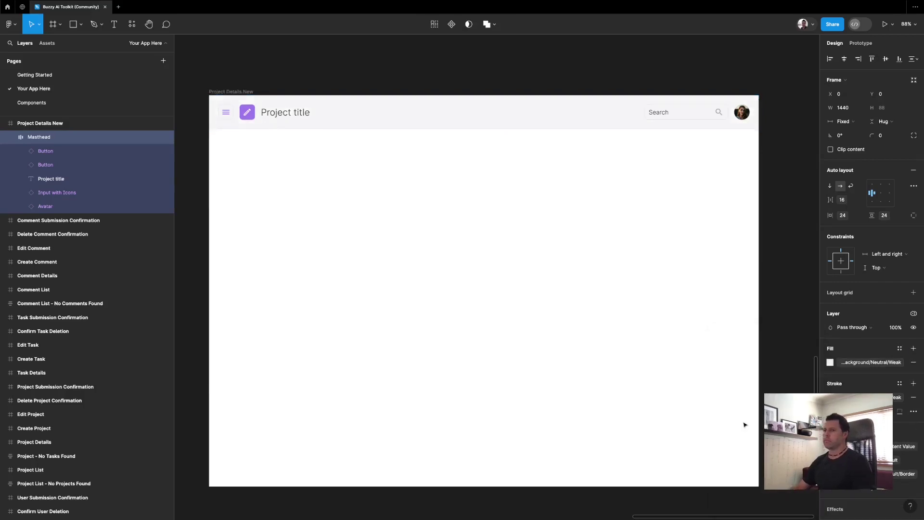
pyautogui.click(720, 66)
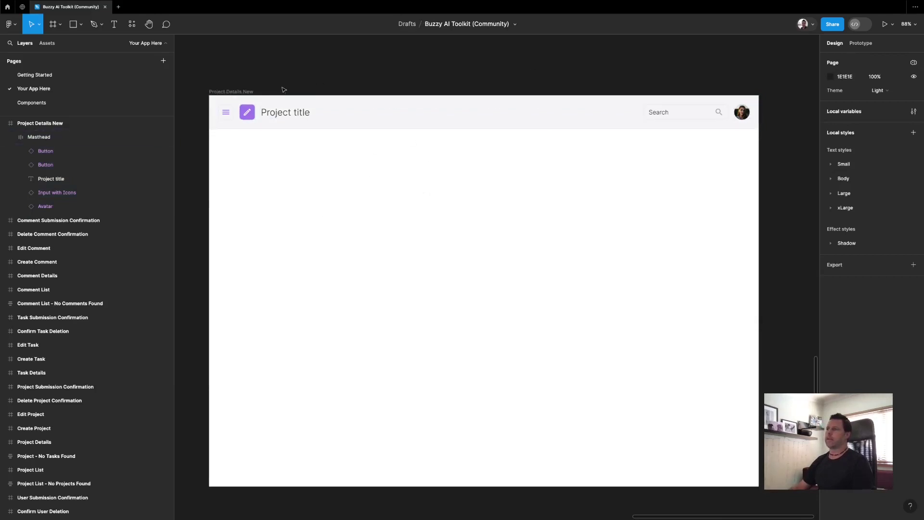
# Set the Project Details New frame's prototype scroll overflow to Vertical
pyautogui.click(233, 92)
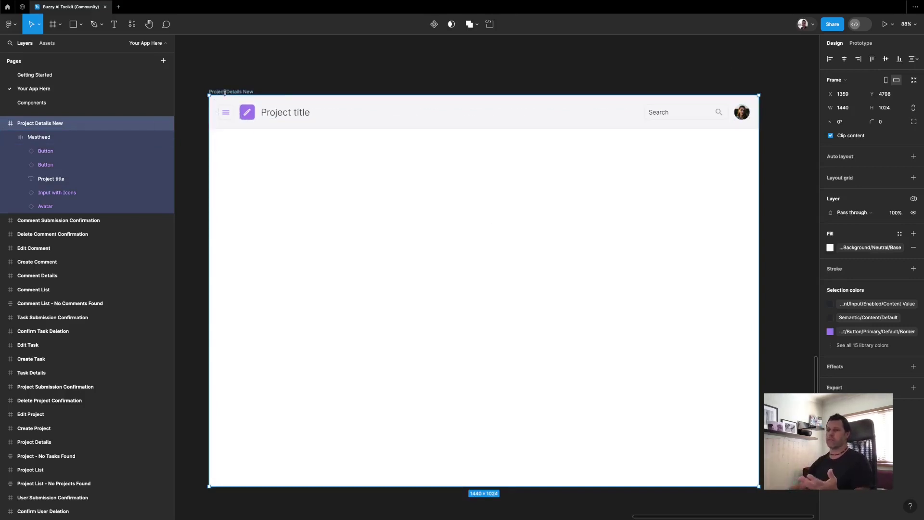
pyautogui.click(860, 44)
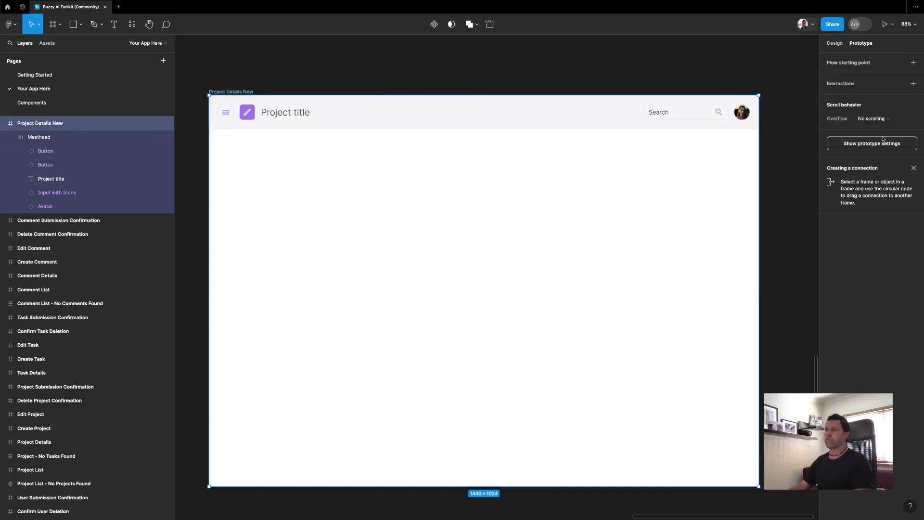
pyautogui.click(881, 118)
pyautogui.click(875, 142)
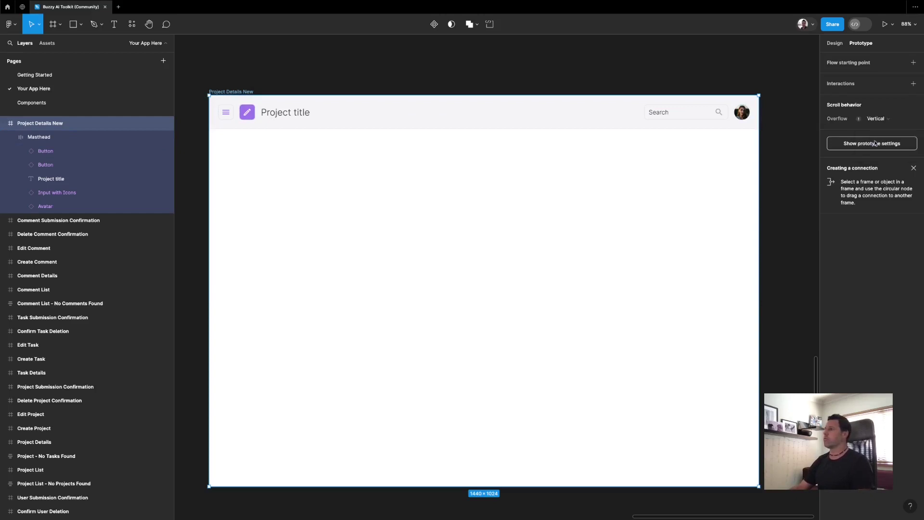
pyautogui.click(617, 72)
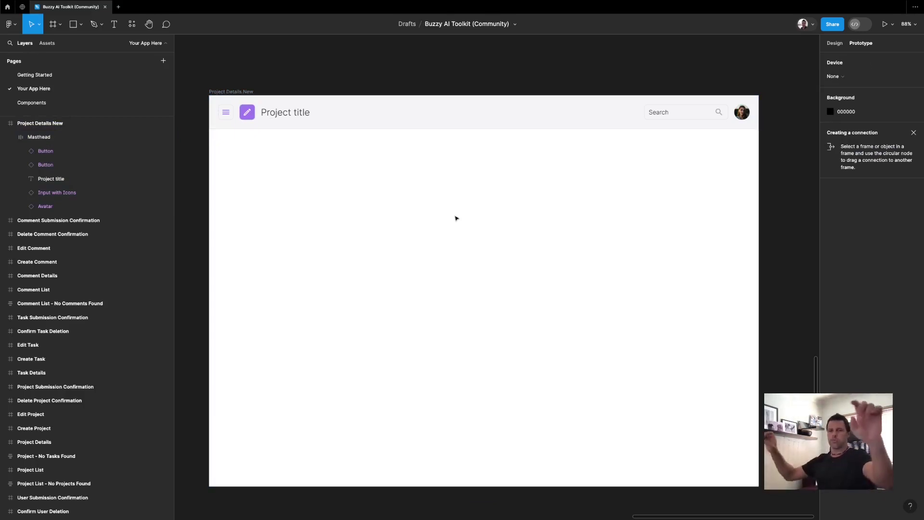
# Set the Masthead's prototype scroll position to Fixed (stay in place) and collapse its layer contents
pyautogui.click(481, 104)
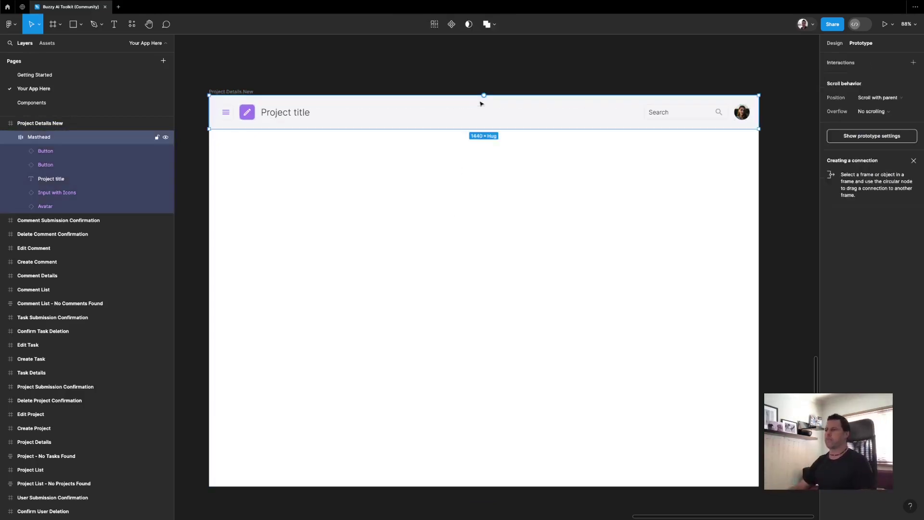
pyautogui.click(834, 43)
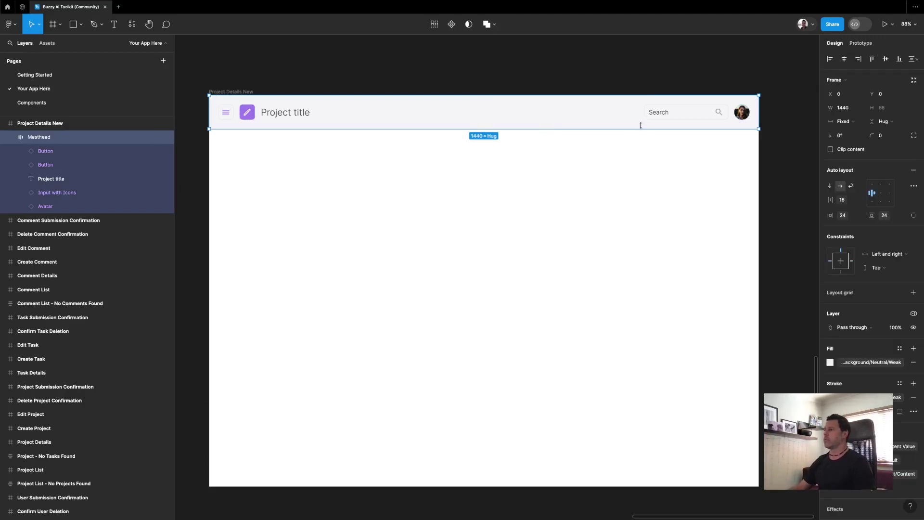
pyautogui.click(860, 43)
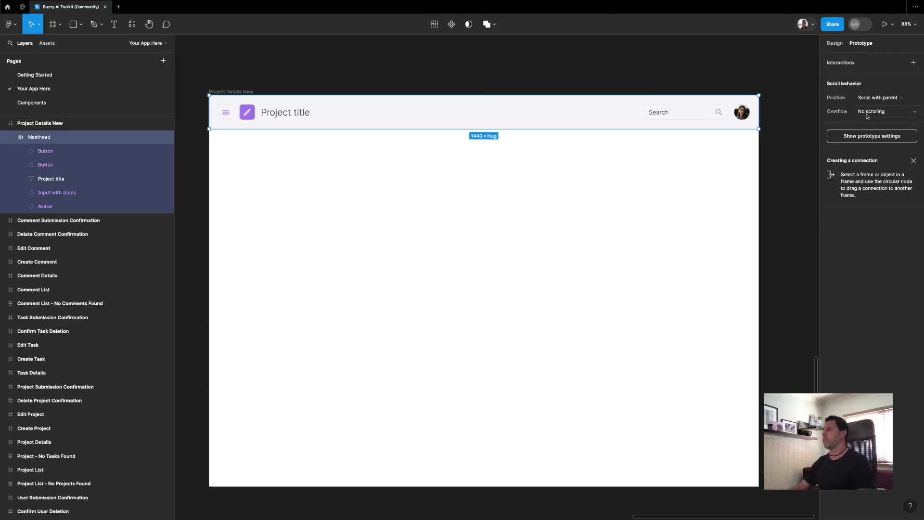
pyautogui.click(872, 98)
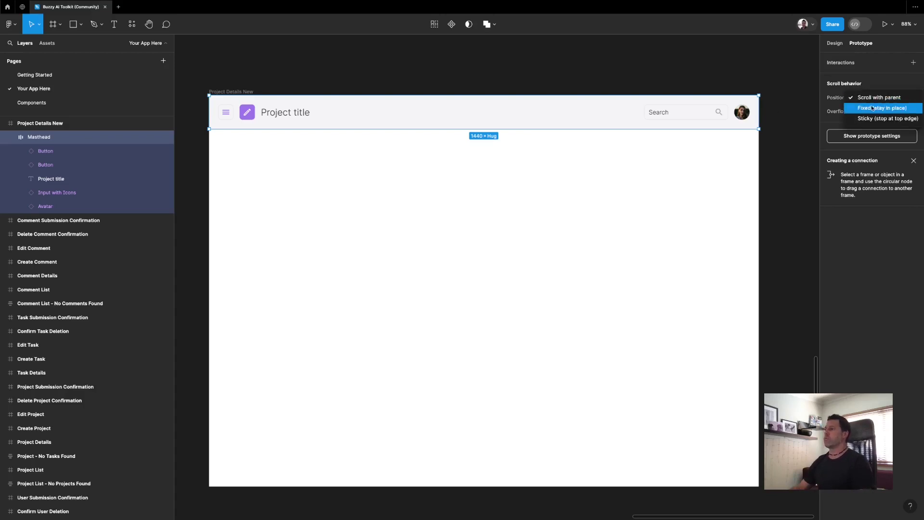
pyautogui.click(871, 108)
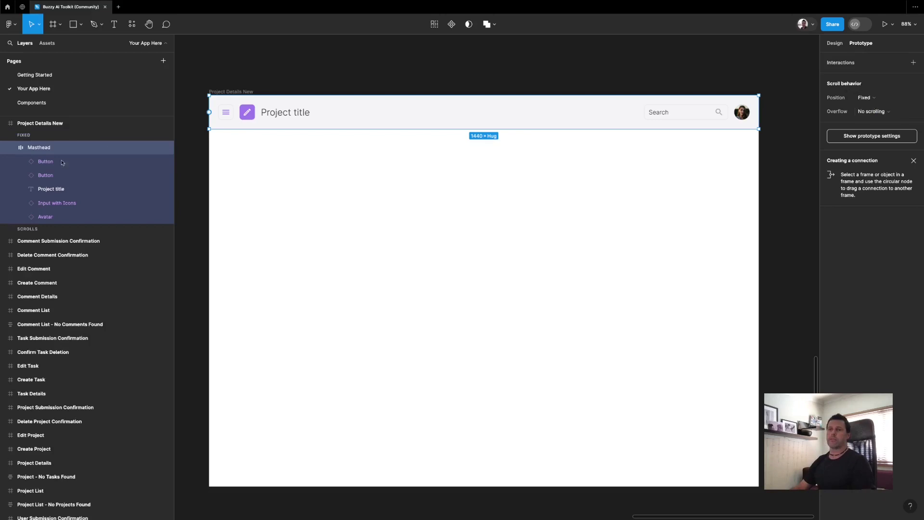
pyautogui.click(11, 148)
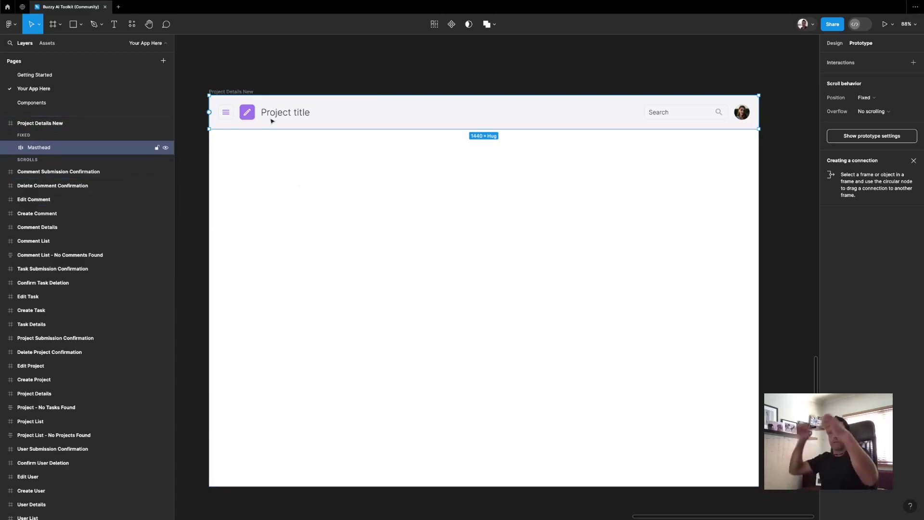
pyautogui.click(346, 68)
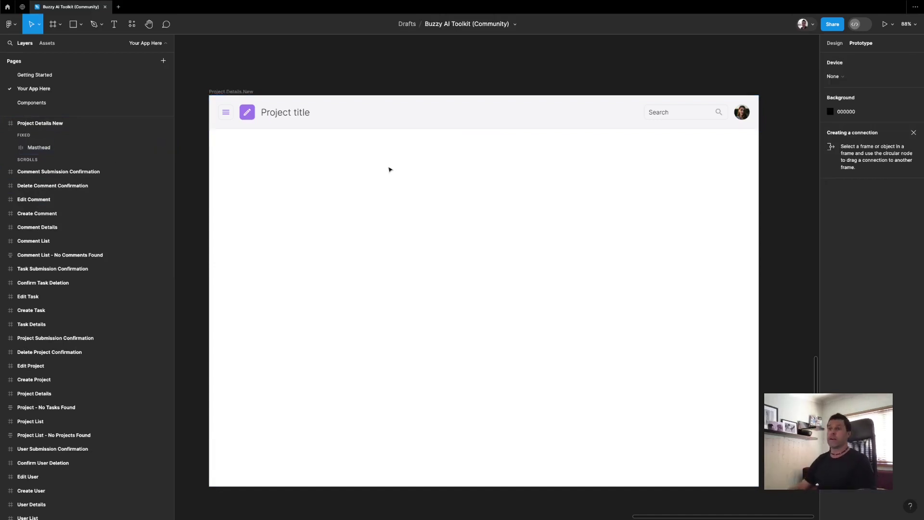
# Find the Tab Menu component by searching for tabs, place it below the Masthead at about X 237, Y 122, and show its design properties
pyautogui.hscroll(-2, 389, 170)
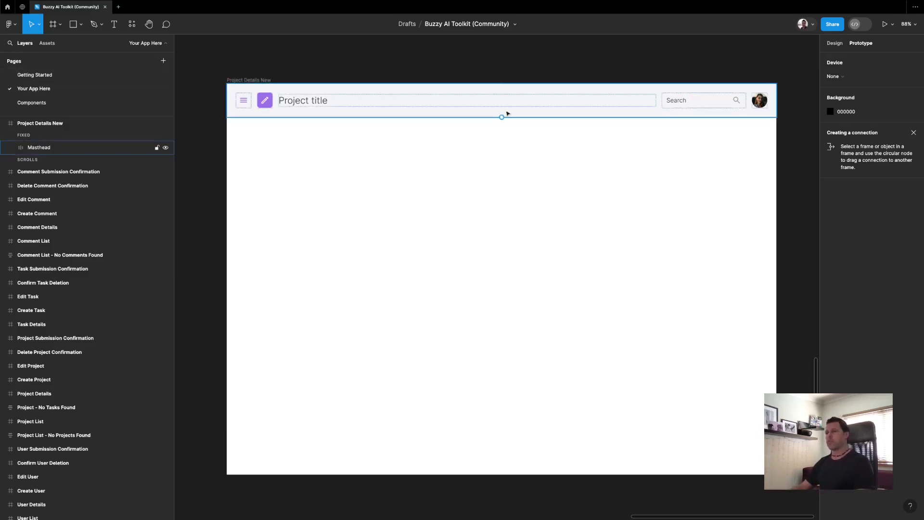
pyautogui.hscroll(-5, 539, 153)
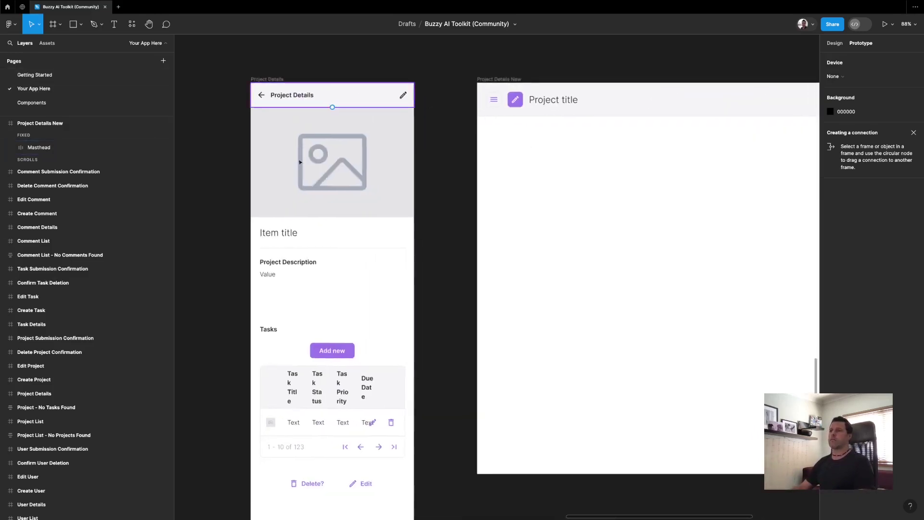
pyautogui.hscroll(6, 404, 211)
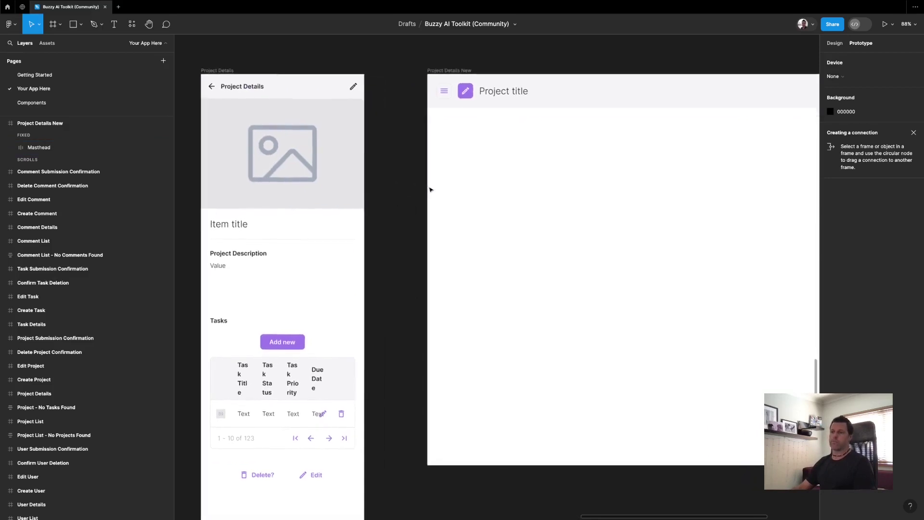
pyautogui.hscroll(-2, 420, 183)
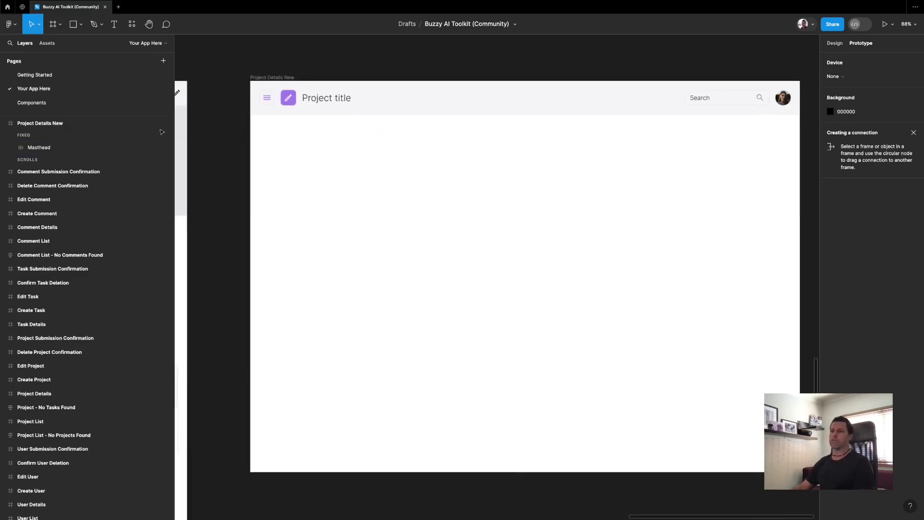
pyautogui.click(48, 43)
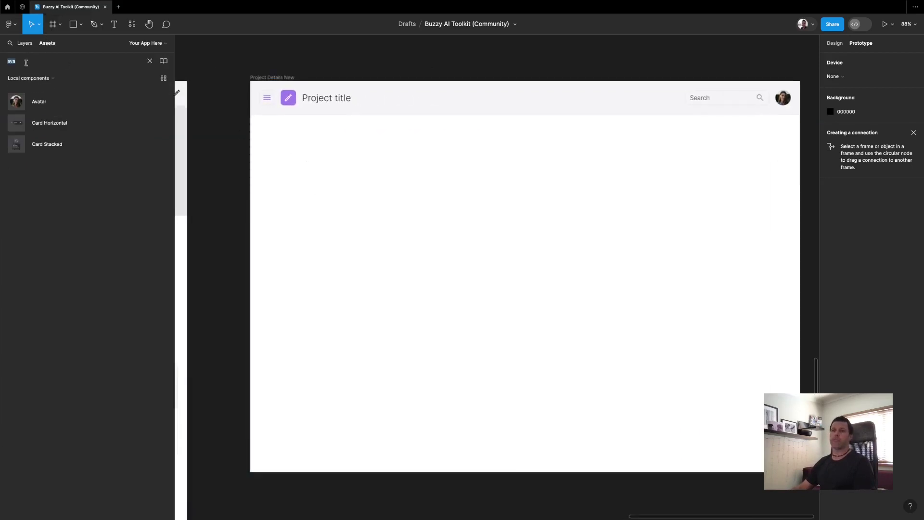
pyautogui.write('tabs')
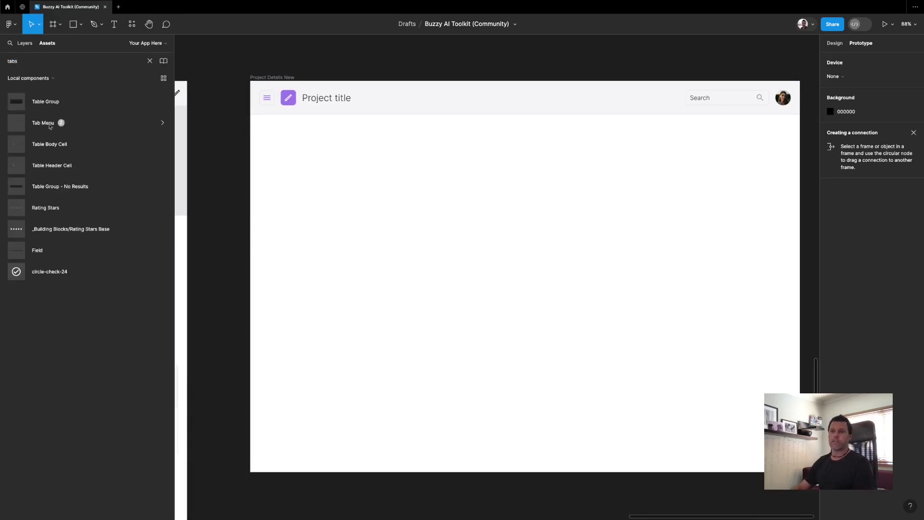
pyautogui.moveTo(49, 126); pyautogui.dragTo(480, 138)
pyautogui.click(24, 43)
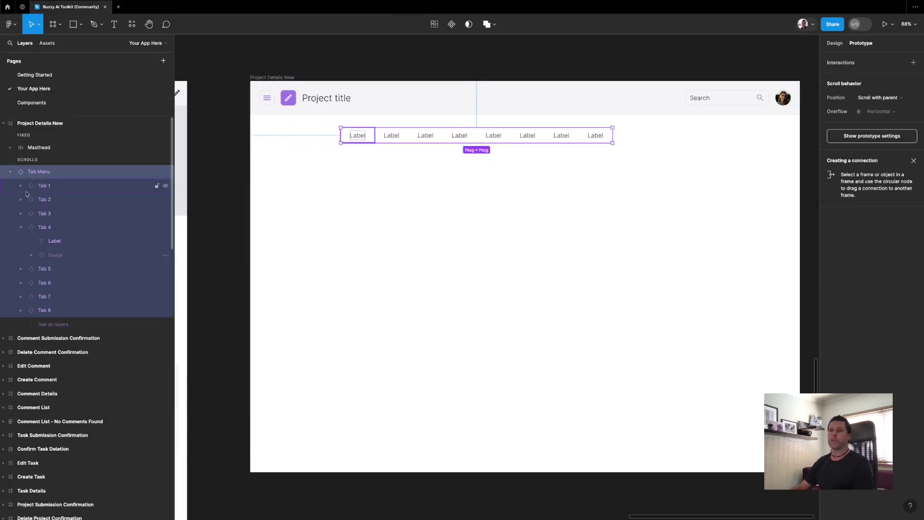
pyautogui.click(8, 172)
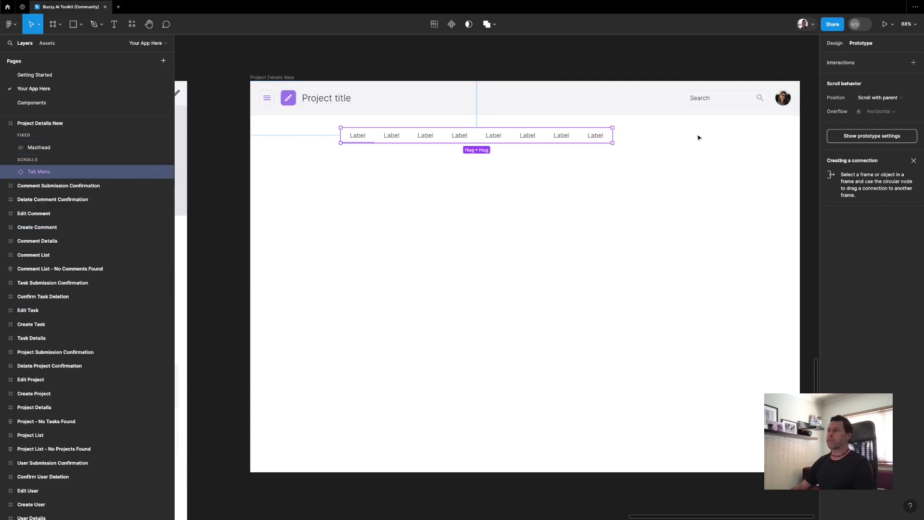
pyautogui.click(831, 43)
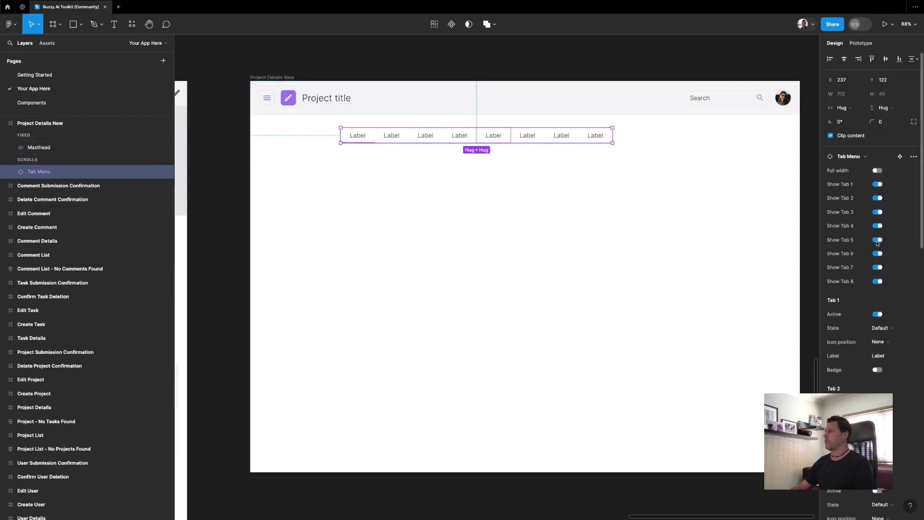
# Hide Tabs 5, 6, 7 and 8 of the Tab Menu so only four tabs are shown
pyautogui.click(876, 281)
pyautogui.click(877, 267)
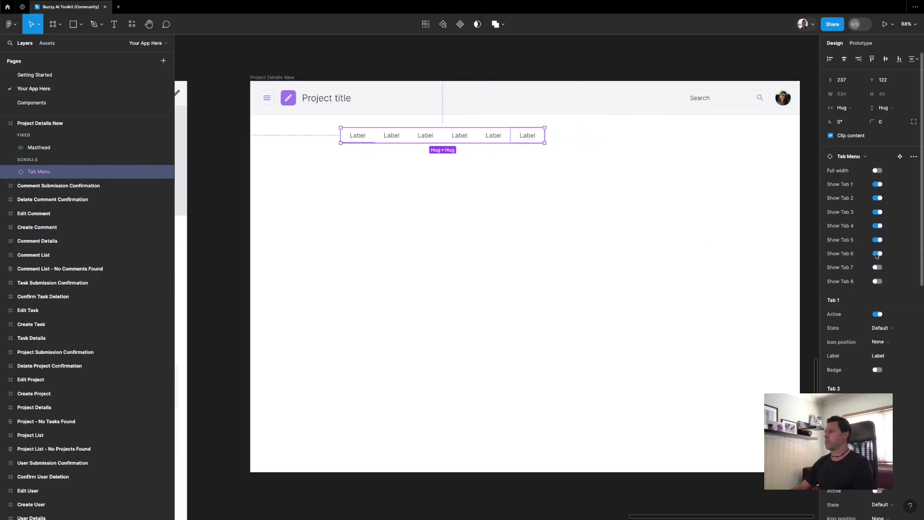
pyautogui.click(876, 253)
pyautogui.click(877, 240)
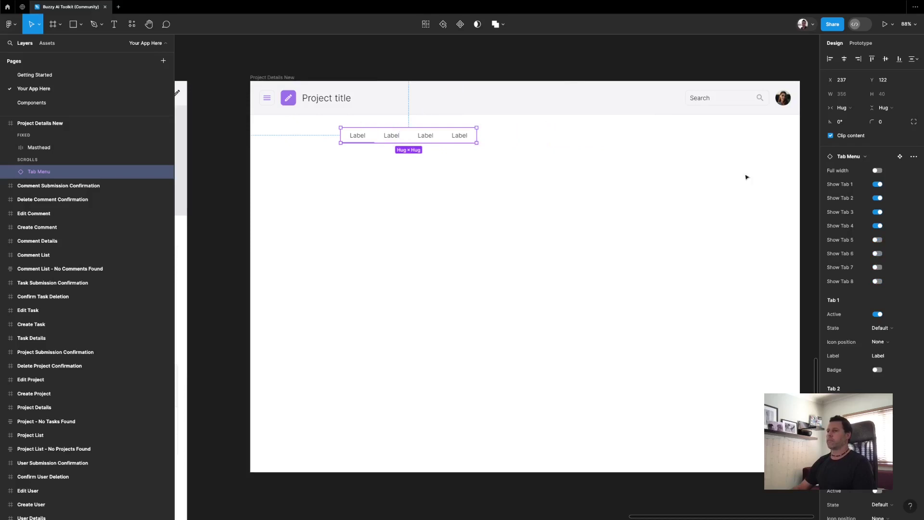
# Turn on Full width for the Tab Menu and set its horizontal constraint to Left and right
pyautogui.click(839, 107)
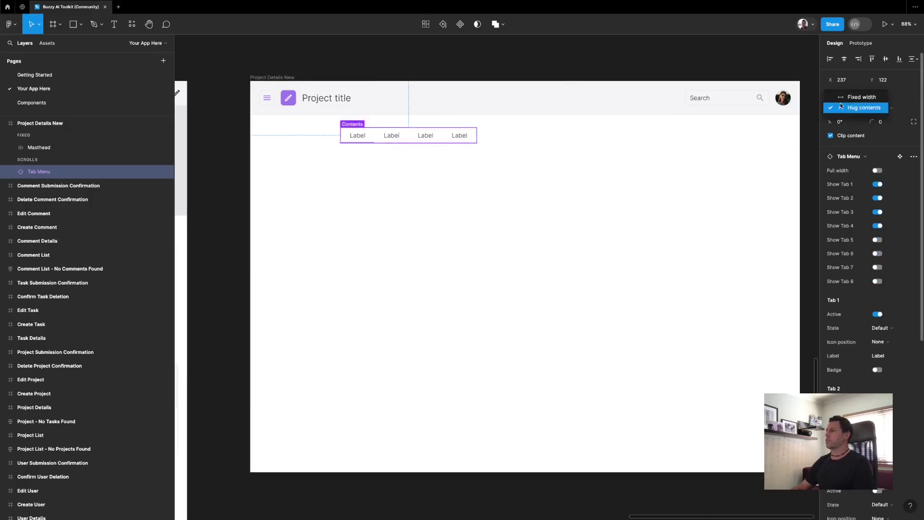
pyautogui.click(850, 110)
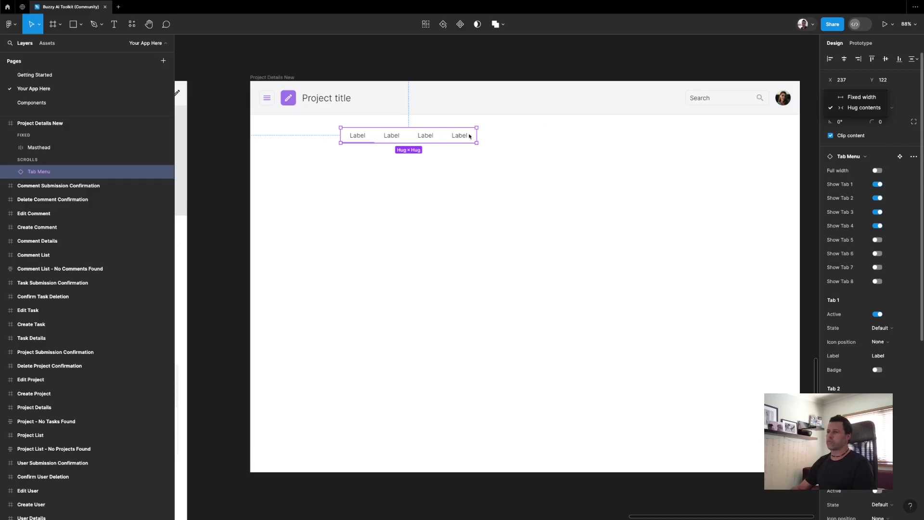
pyautogui.click(879, 172)
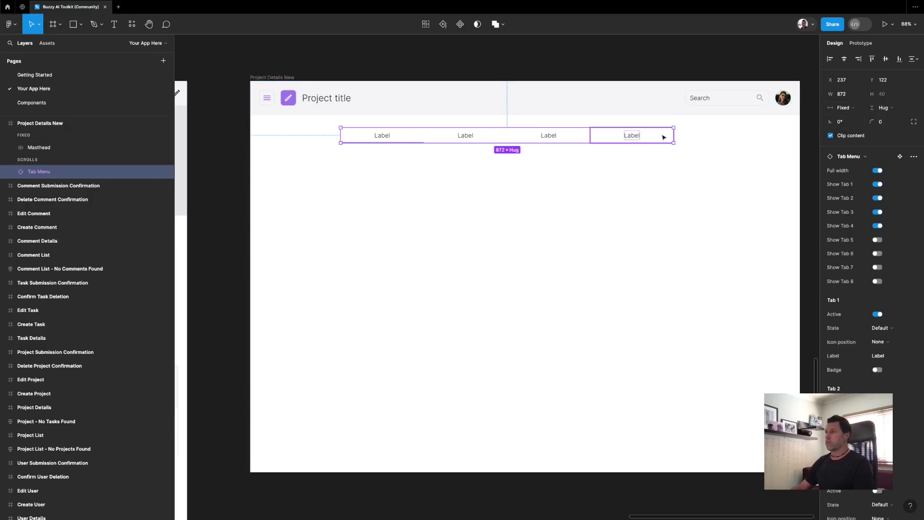
pyautogui.scroll(-10, 883, 162)
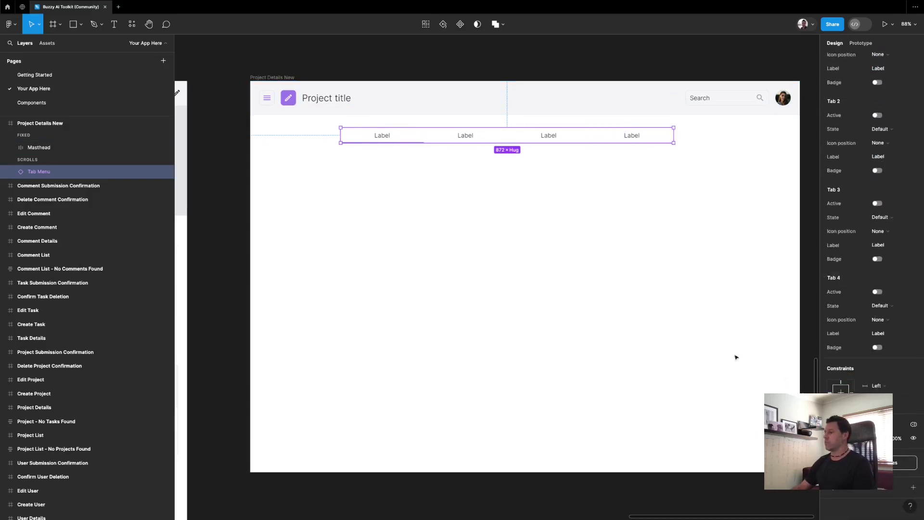
pyautogui.click(868, 385)
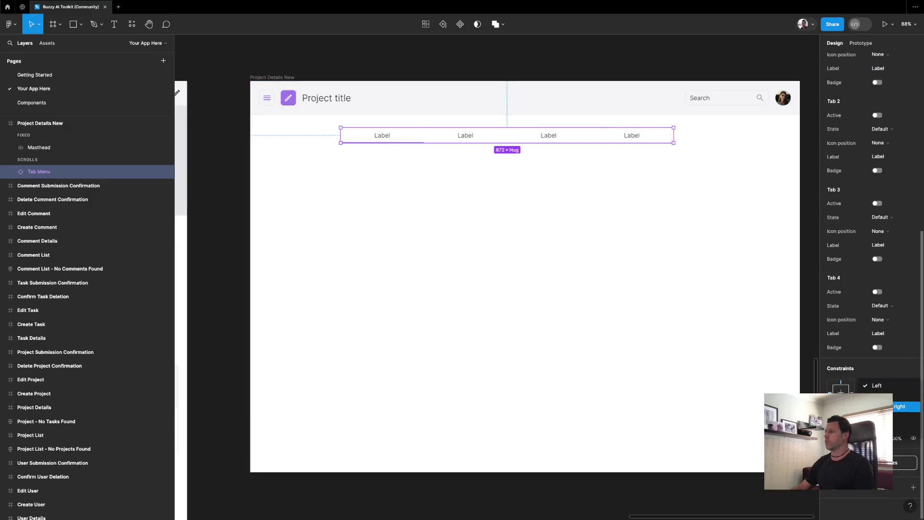
pyautogui.click(881, 400)
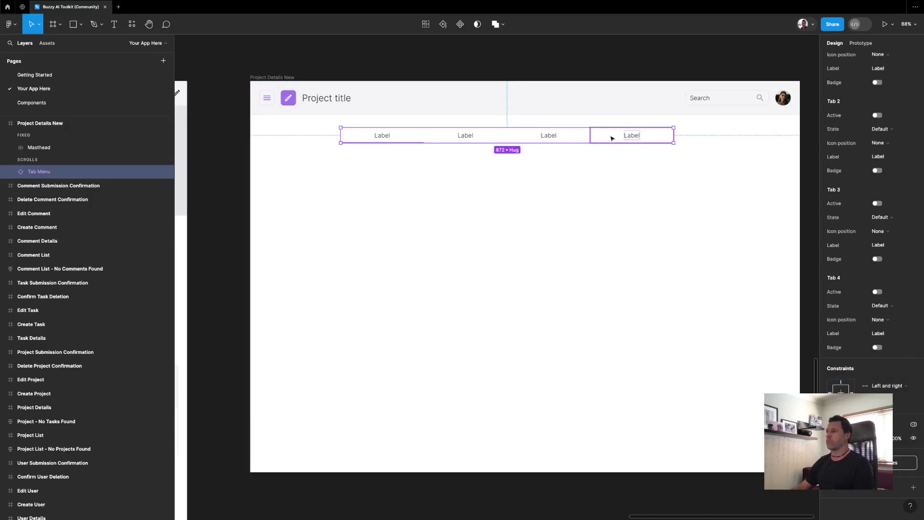
# Move the Tab Menu directly beneath the Masthead at X 0, Y 88 and stretch it across the frame to 1440 wide
pyautogui.moveTo(610, 138); pyautogui.dragTo(611, 127)
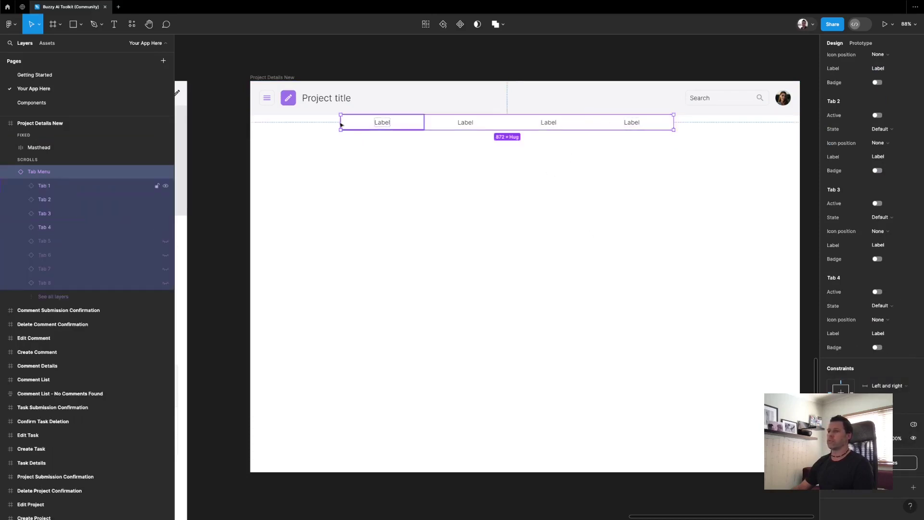
pyautogui.moveTo(340, 122); pyautogui.dragTo(250, 122)
pyautogui.moveTo(673, 122); pyautogui.dragTo(799, 123)
pyautogui.click(656, 171)
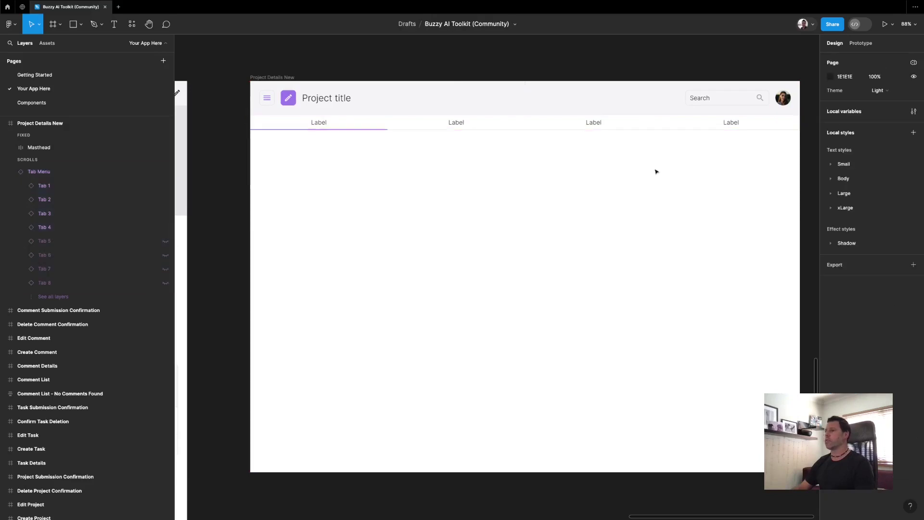
# Nudge the Tab Menu 10 px down from the Masthead and back up to Y 88
pyautogui.click(623, 125)
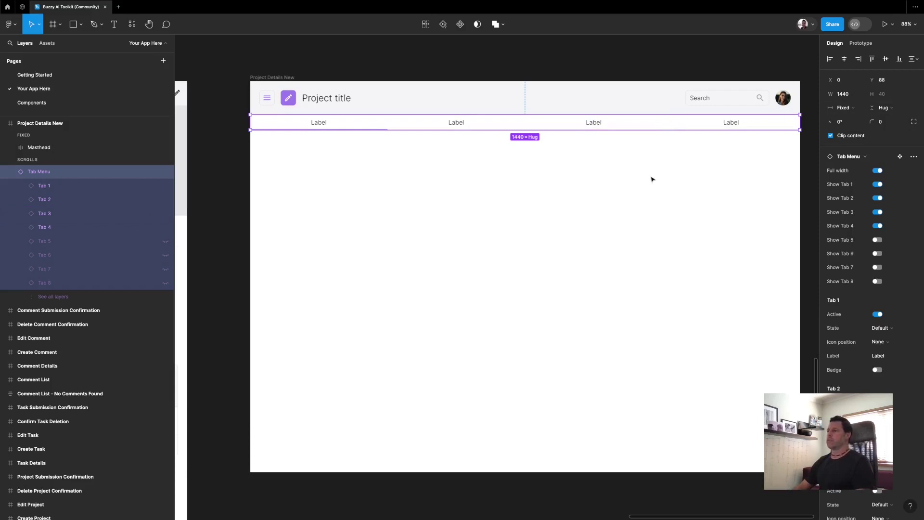
pyautogui.hotkey('shift', 'Down')
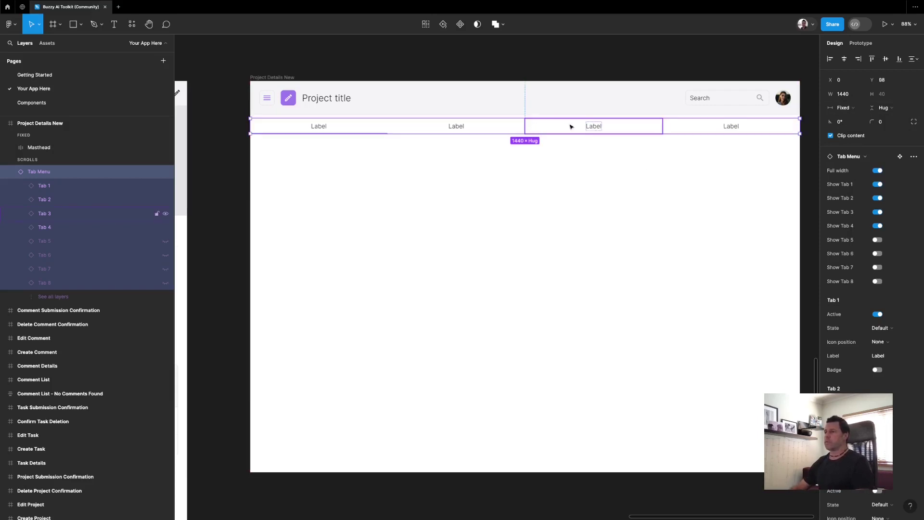
pyautogui.press('Up')
pyautogui.press('Up')
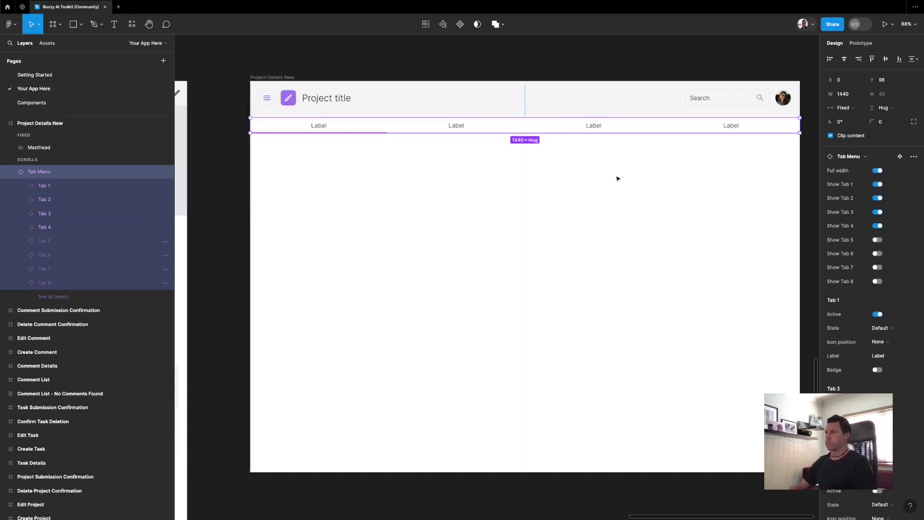
pyautogui.press('Up')
pyautogui.press('Up')
pyautogui.press('Up')
pyautogui.press('Up')
pyautogui.press('Up')
pyautogui.press('Up')
pyautogui.press('Up')
pyautogui.press('Up')
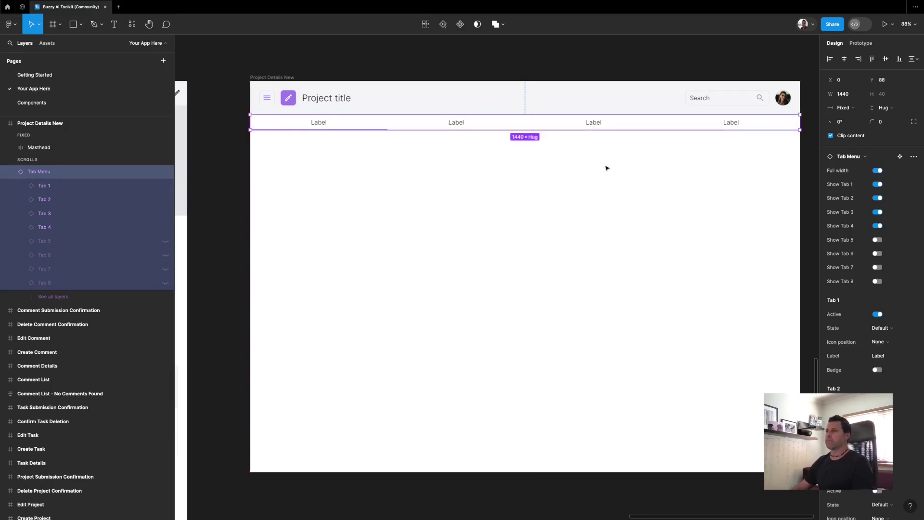
pyautogui.click(607, 167)
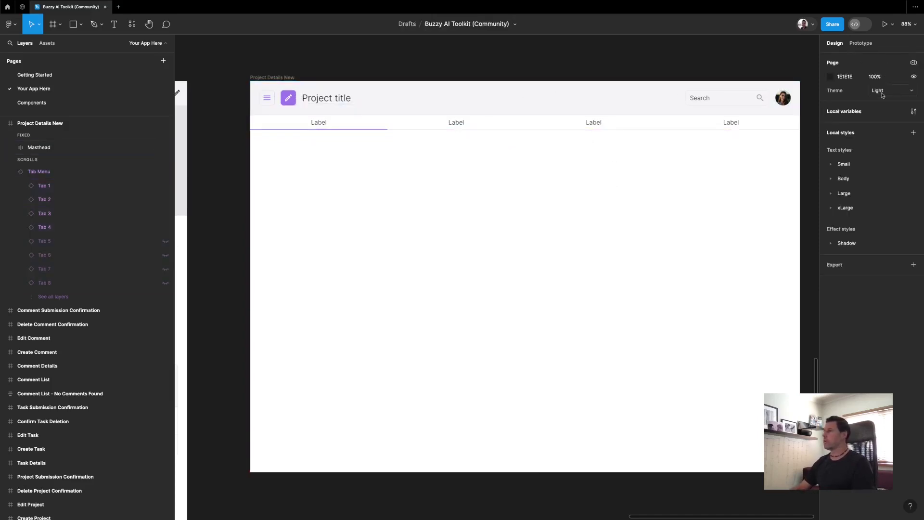
# Collapse the Tab Menu's layer contents and set its prototype scroll position to Fixed
pyautogui.click(667, 128)
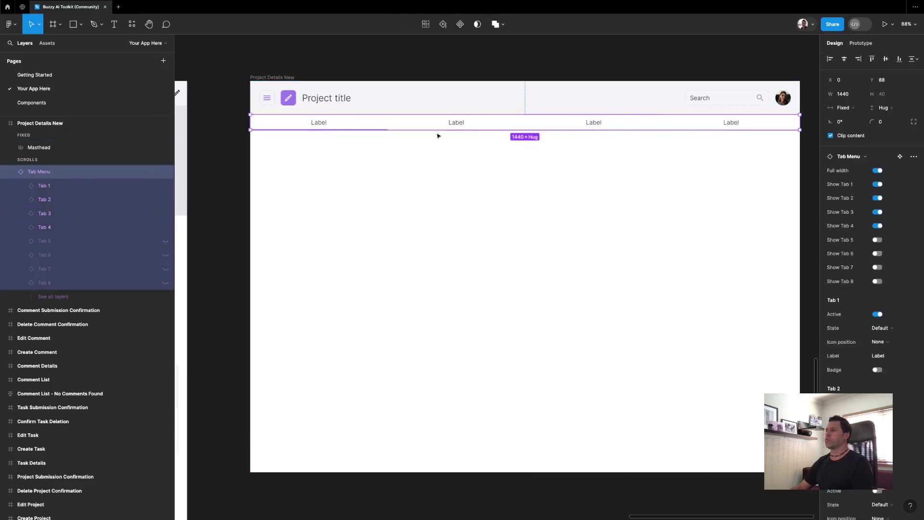
pyautogui.click(11, 172)
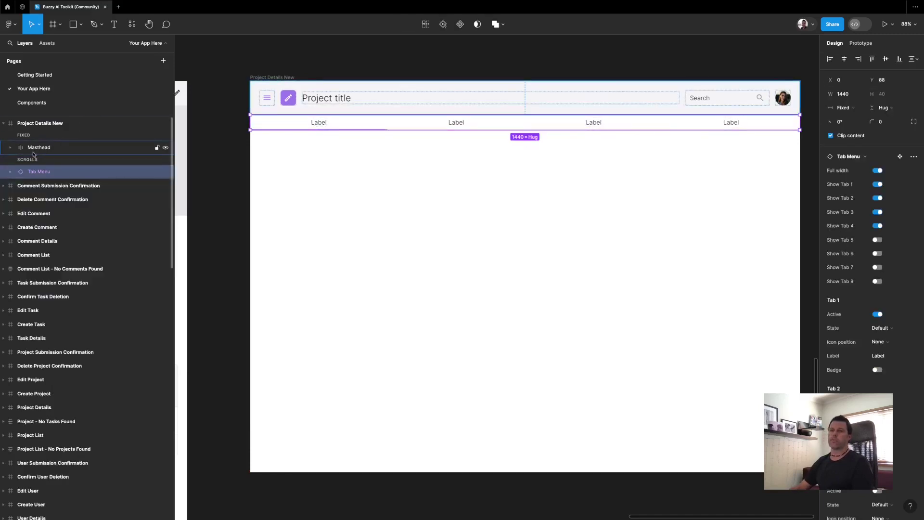
pyautogui.click(862, 43)
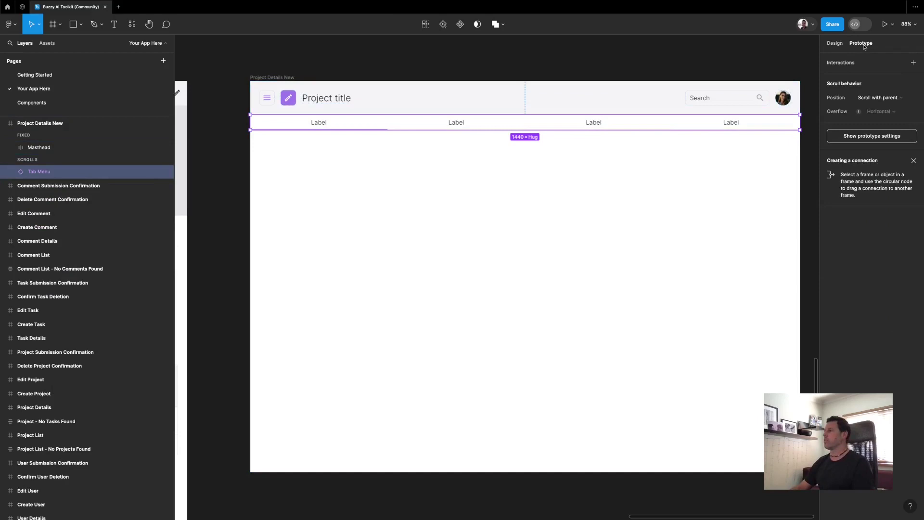
pyautogui.click(869, 98)
pyautogui.click(874, 108)
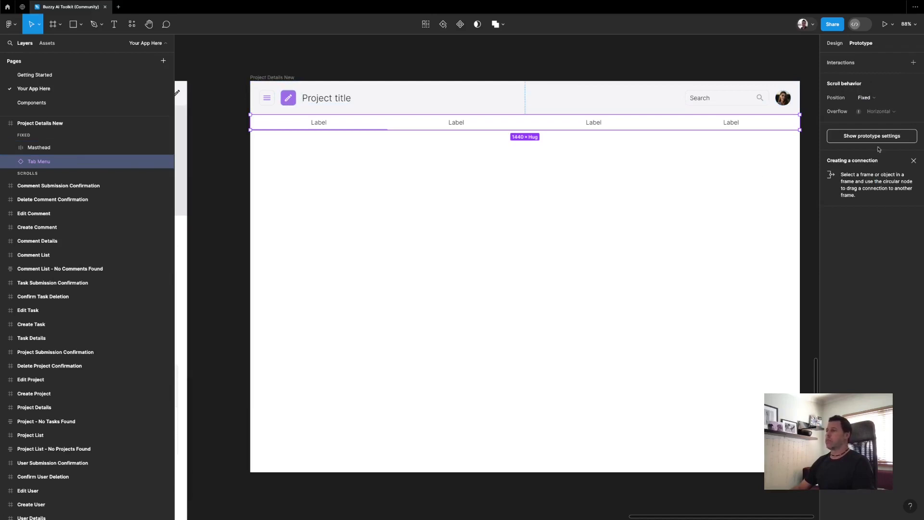
# Fill the Tab Menu with the Semantic/Background/Neutral/Weak color from the libraries
pyautogui.click(834, 43)
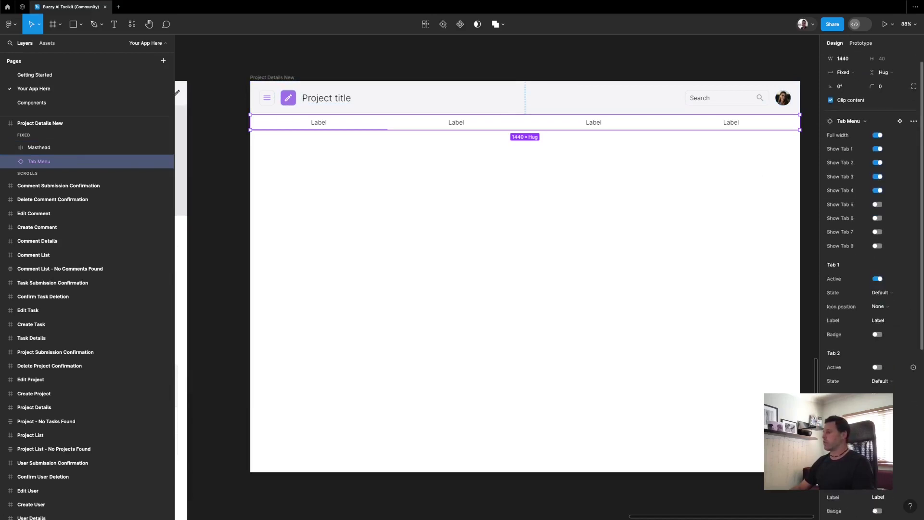
pyautogui.scroll(-5, 871, 289)
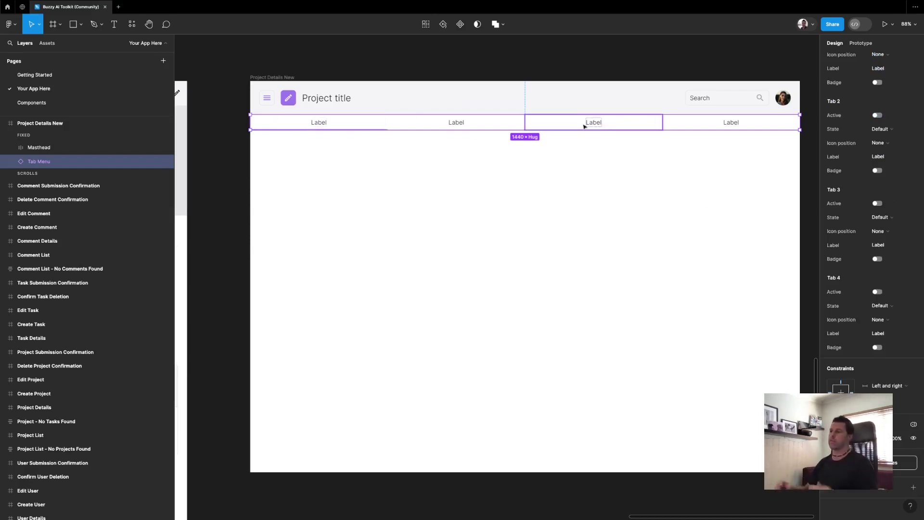
pyautogui.scroll(5, 873, 308)
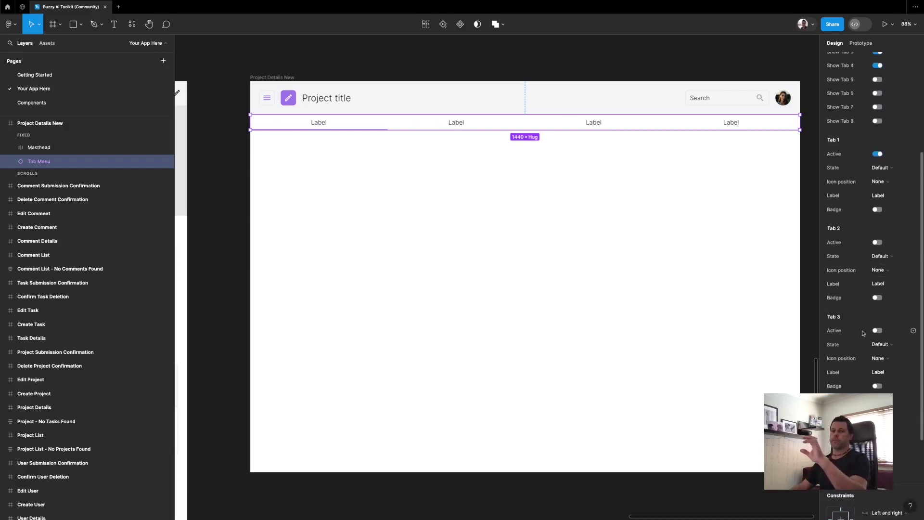
pyautogui.scroll(-5, 862, 333)
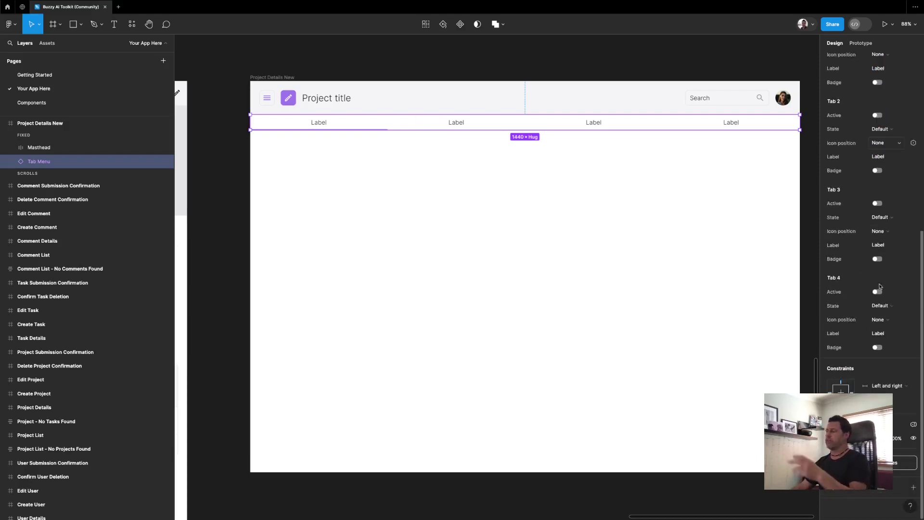
pyautogui.scroll(-7, 871, 279)
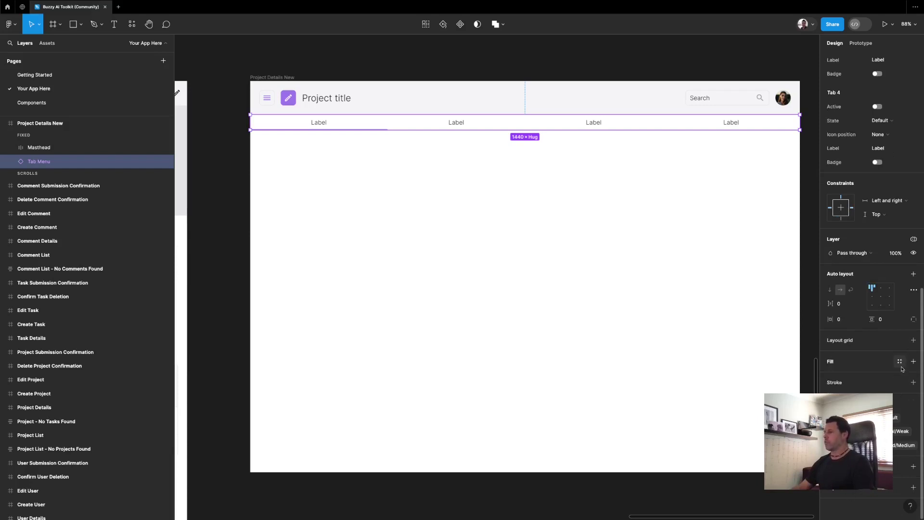
pyautogui.click(898, 364)
pyautogui.write('Sema')
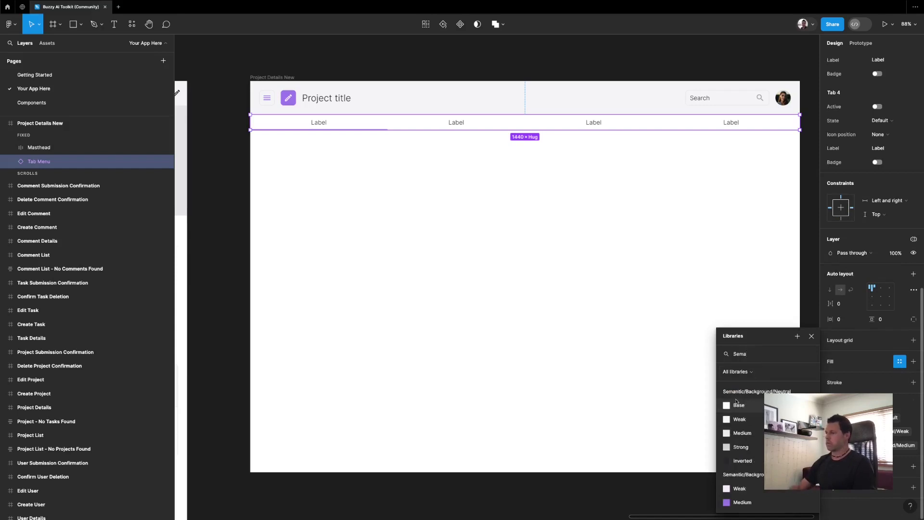
pyautogui.click(738, 420)
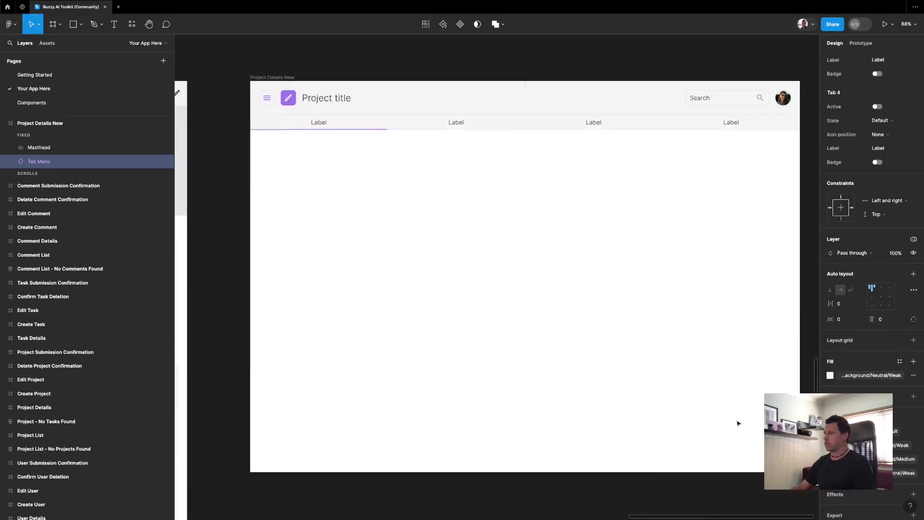
pyautogui.click(564, 62)
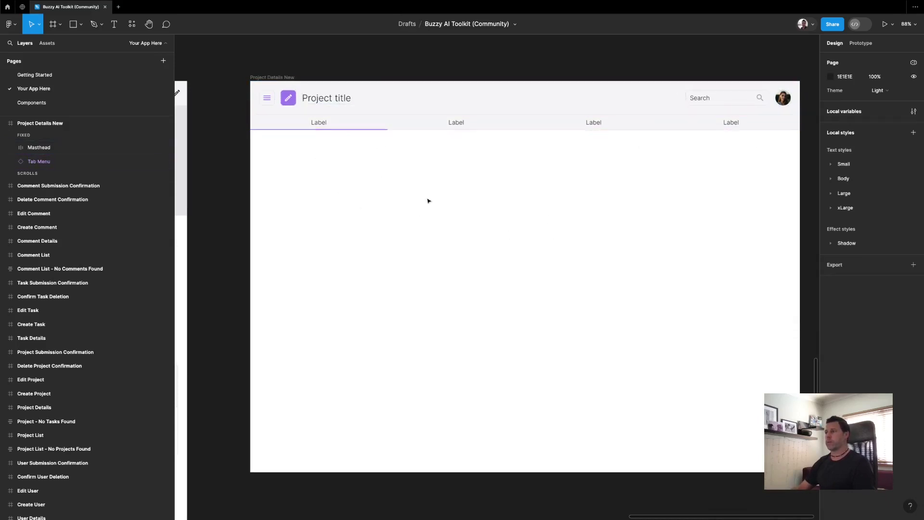
# Label the first tab of the Tab Menu Dashboard
pyautogui.click(663, 126)
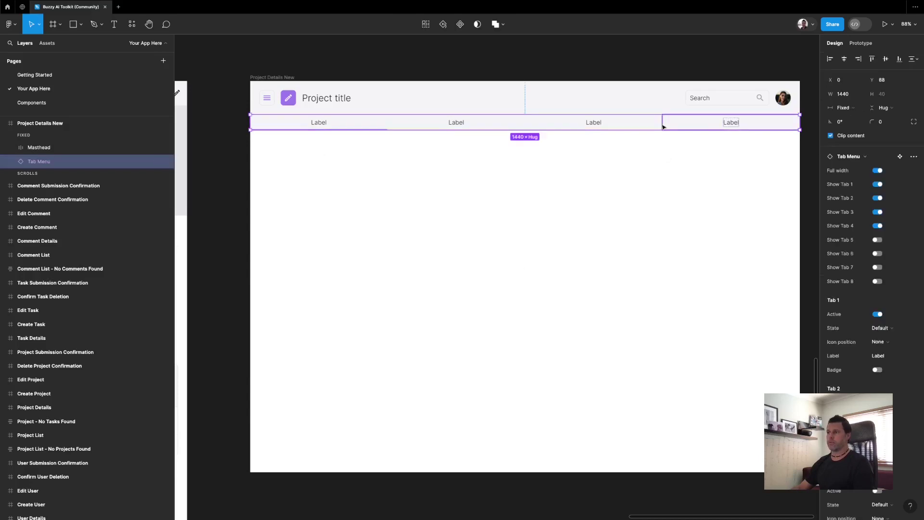
pyautogui.doubleClick(316, 122)
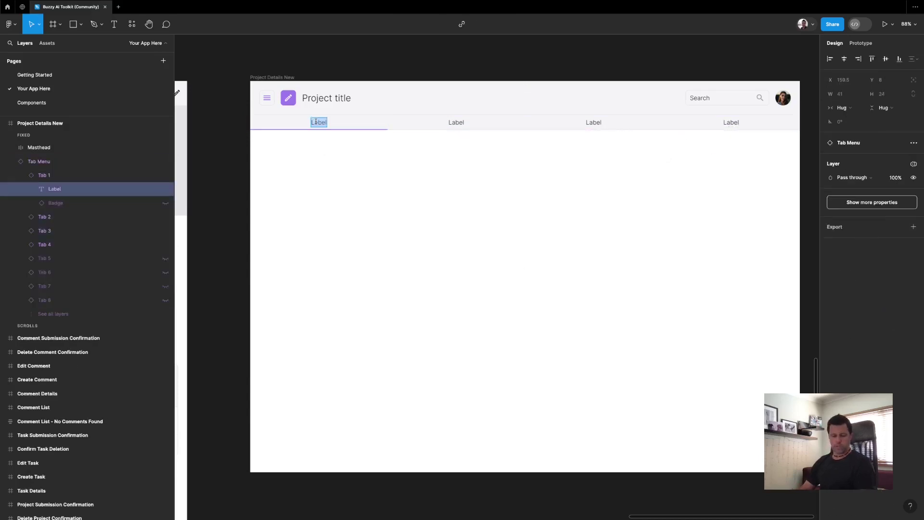
pyautogui.write('Dashboard')
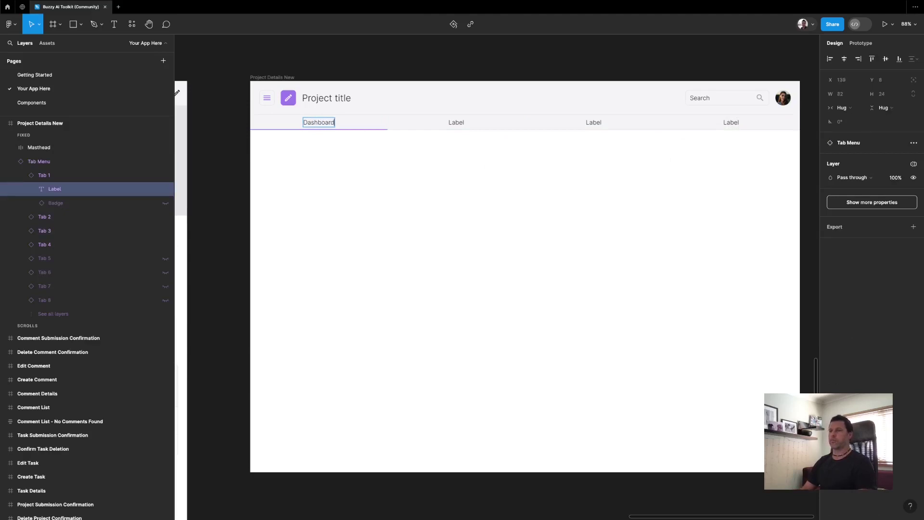
pyautogui.click(449, 123)
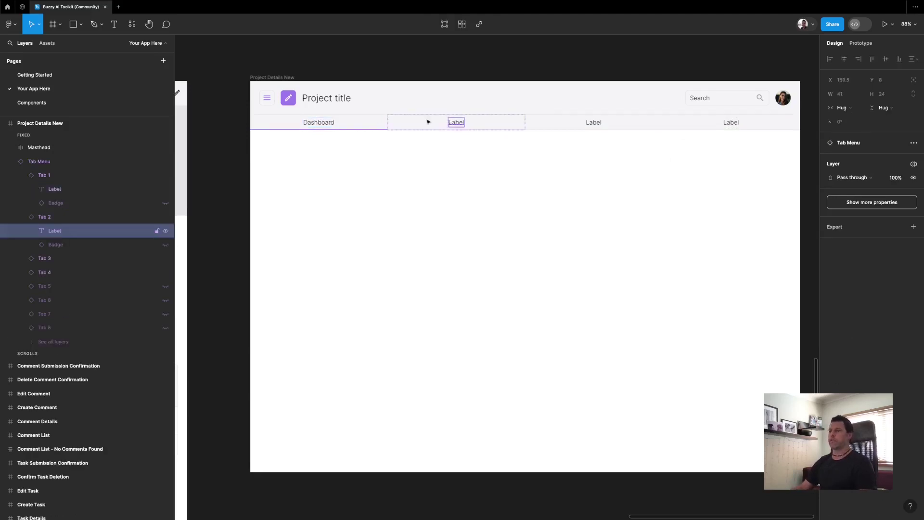
# Change the first tab's label to Tasks and the second tab's label to Board
pyautogui.click(311, 122)
pyautogui.press('Return')
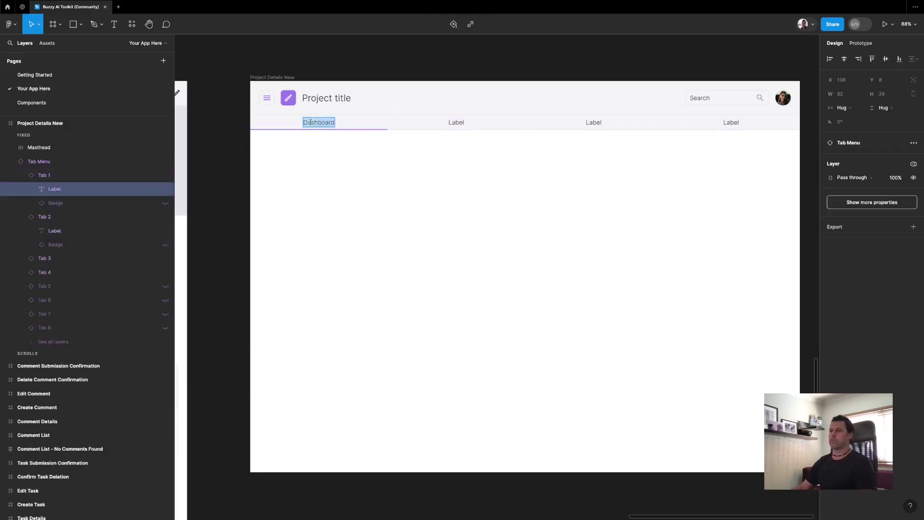
pyautogui.write('Tasks')
pyautogui.click(450, 123)
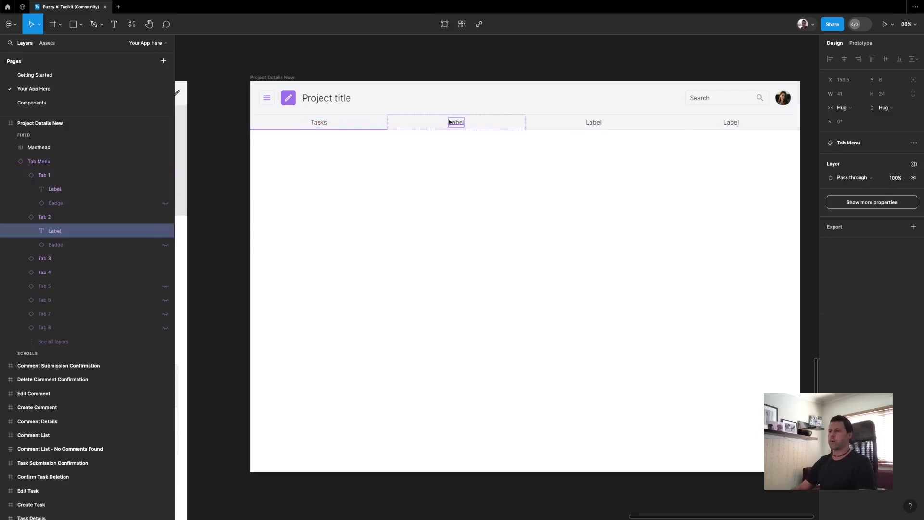
pyautogui.press('Return')
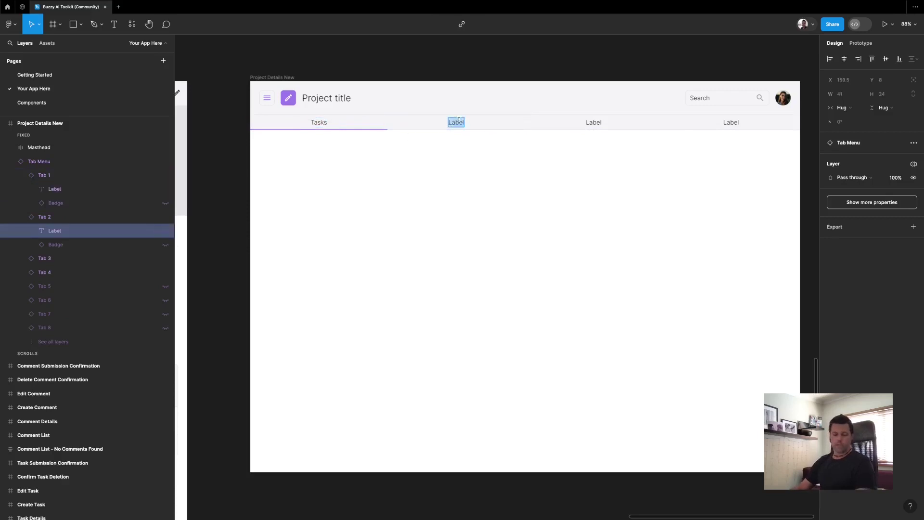
pyautogui.write('Board')
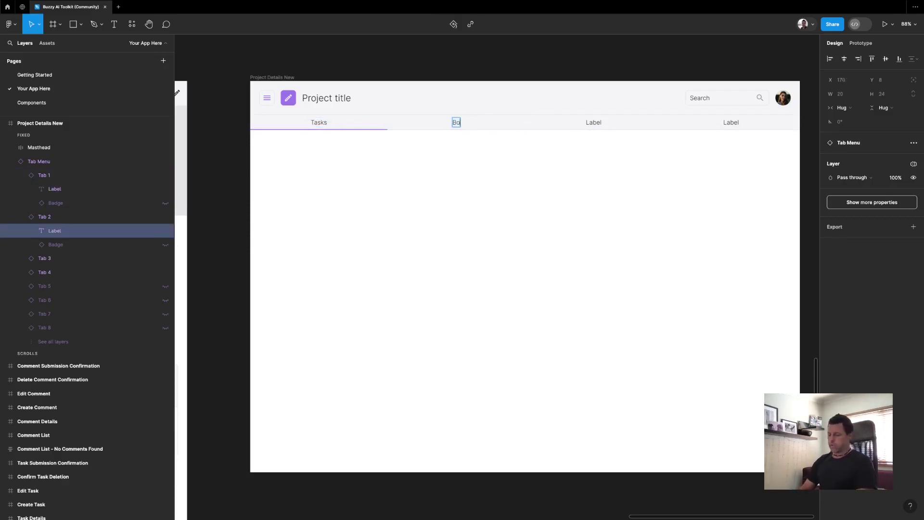
# Label the third tab of the Tab Menu Assets and the fourth tab Settings
pyautogui.doubleClick(587, 122)
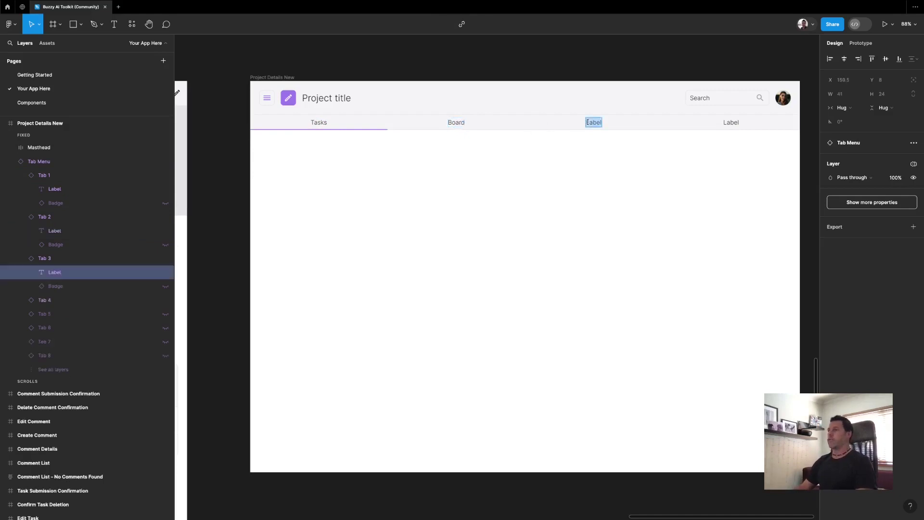
pyautogui.write('Assets')
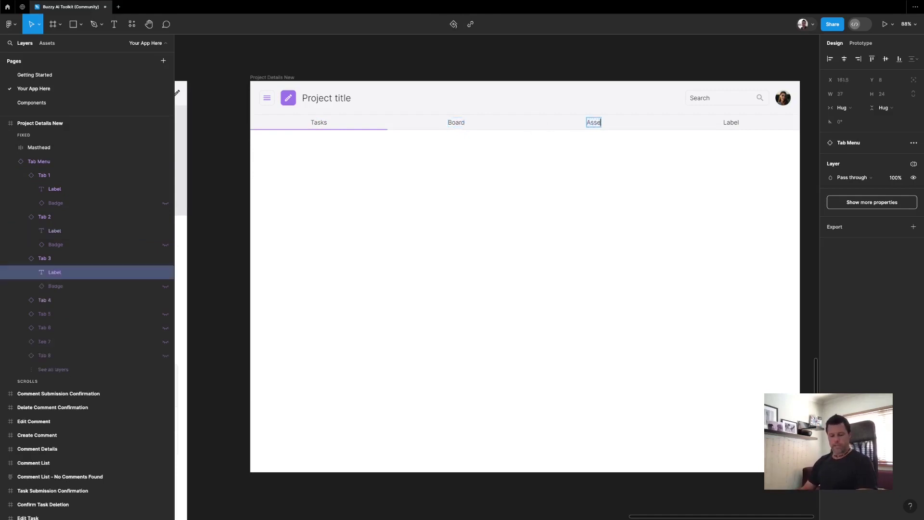
pyautogui.doubleClick(724, 124)
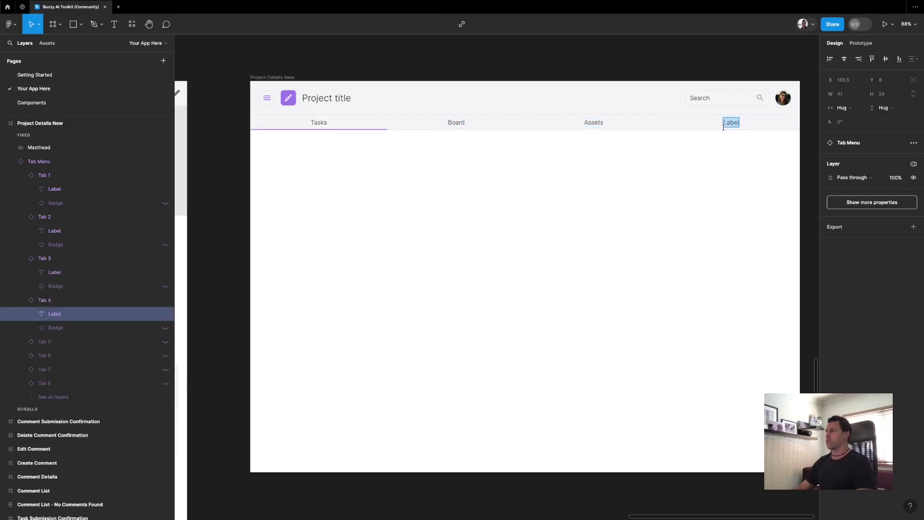
pyautogui.write('Settings')
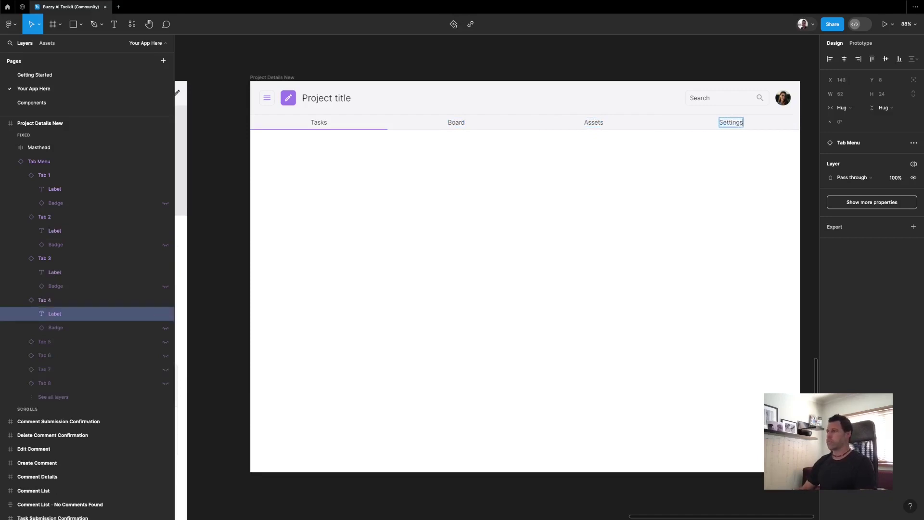
pyautogui.press('Escape')
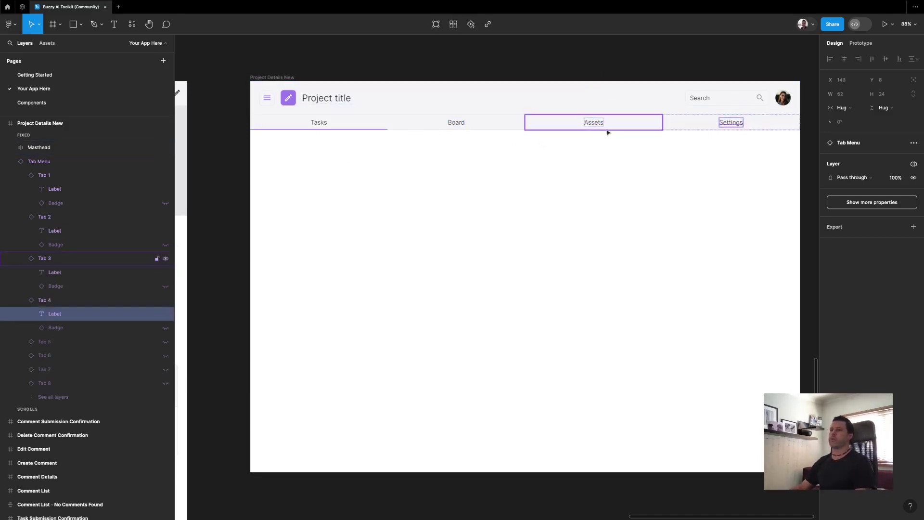
pyautogui.click(436, 53)
# Turn off the Active property of the Tasks tab in the Tab Menu's component properties
pyautogui.hscroll(-1, 436, 54)
pyautogui.hscroll(-2, 437, 54)
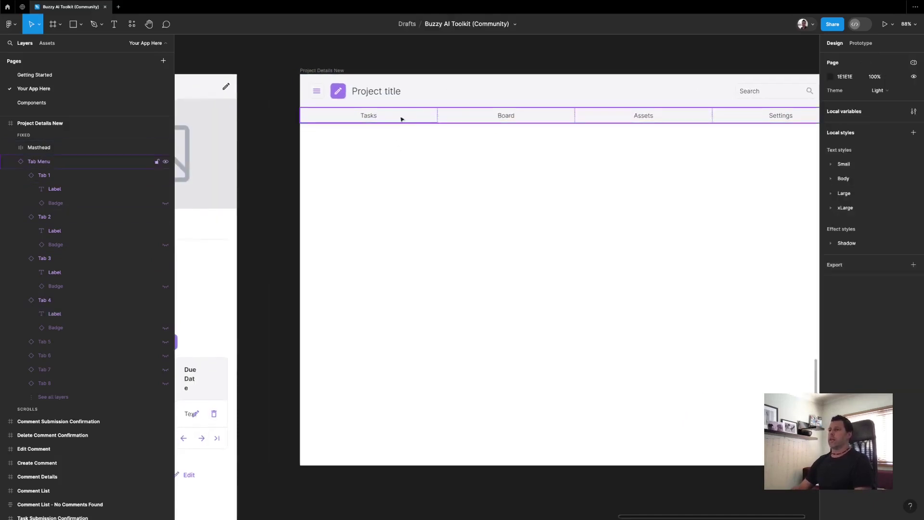
pyautogui.click(399, 119)
pyautogui.click(485, 115)
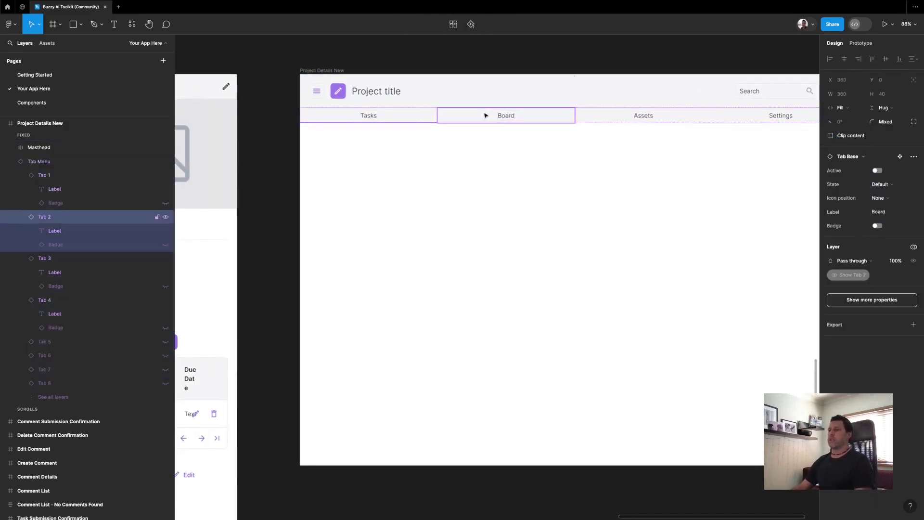
pyautogui.click(545, 49)
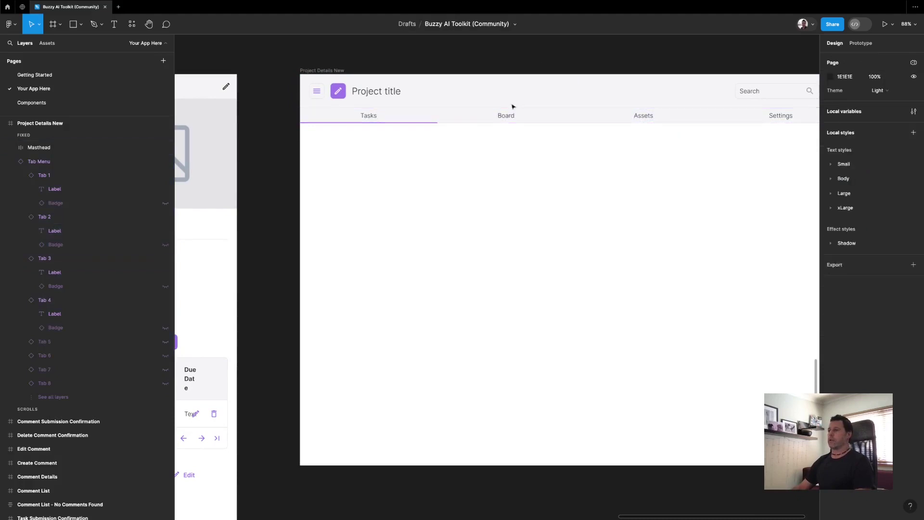
pyautogui.click(557, 118)
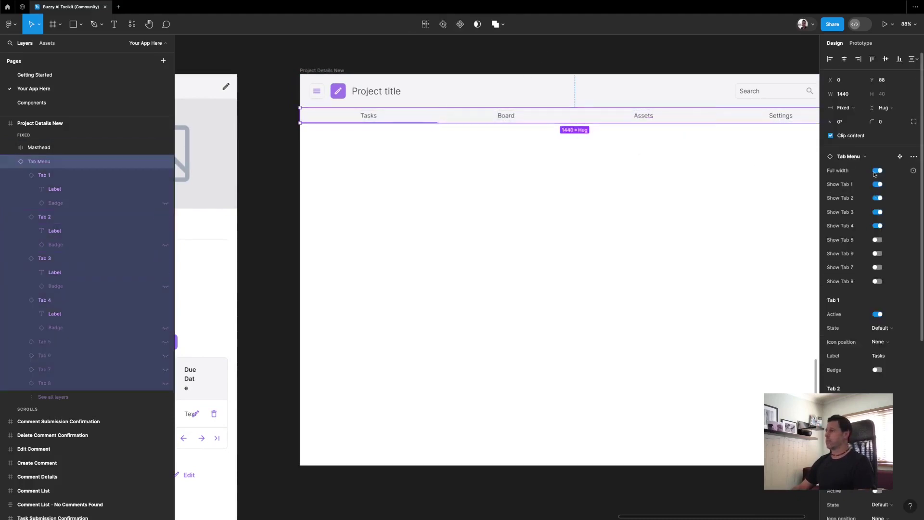
pyautogui.scroll(-3, 860, 262)
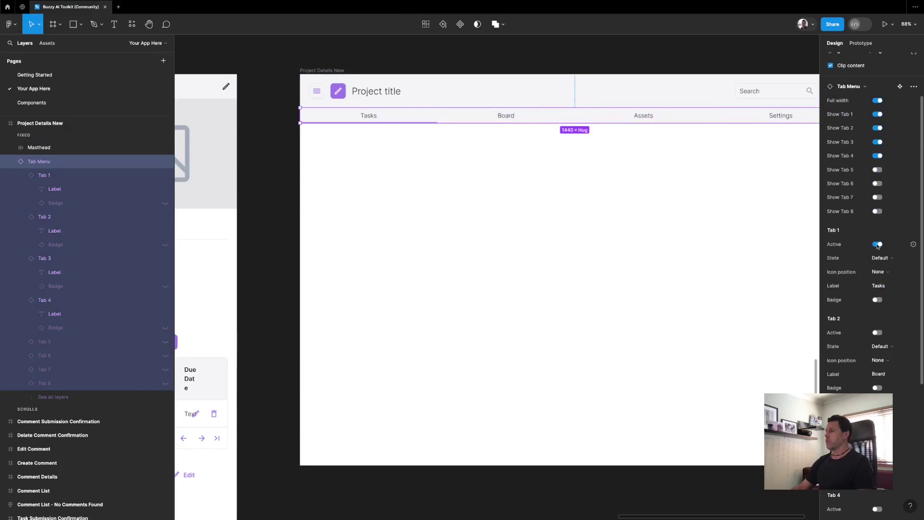
pyautogui.click(877, 245)
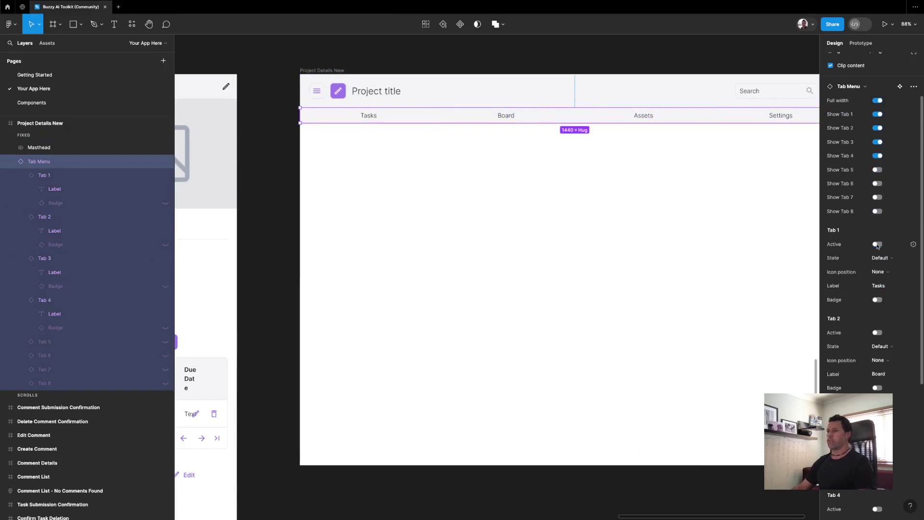
# Make the Board tab active in the Tab Menu and set its icon position to Left
pyautogui.click(878, 333)
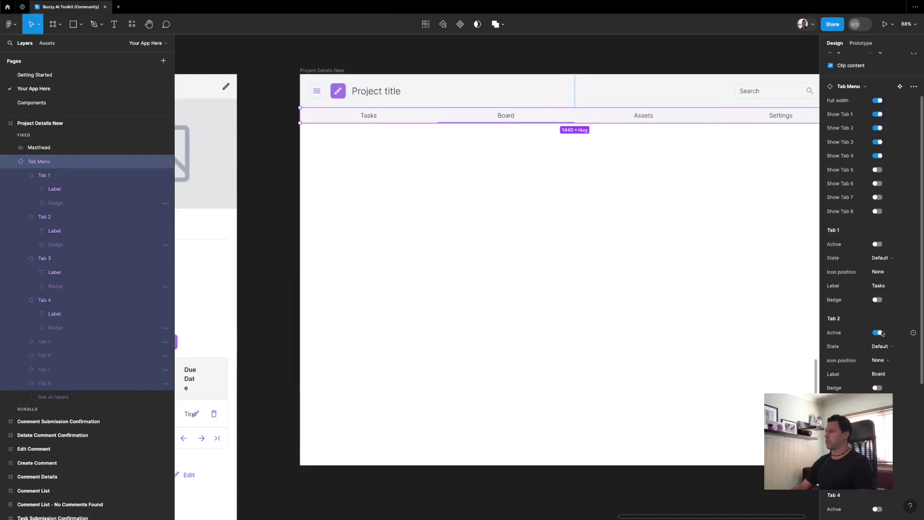
pyautogui.click(878, 361)
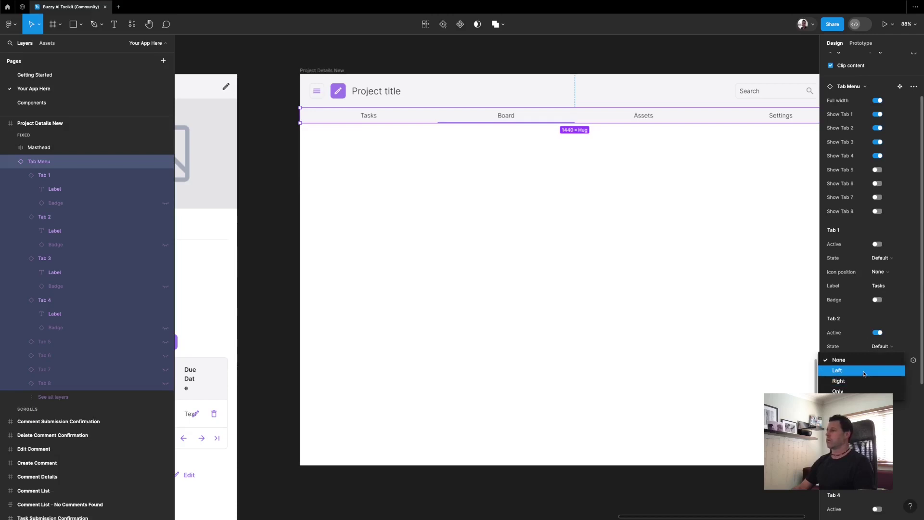
pyautogui.click(851, 367)
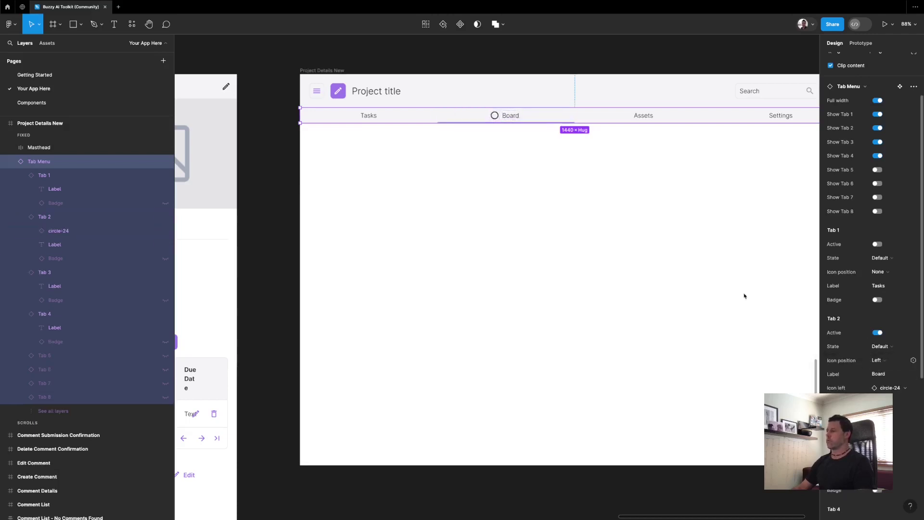
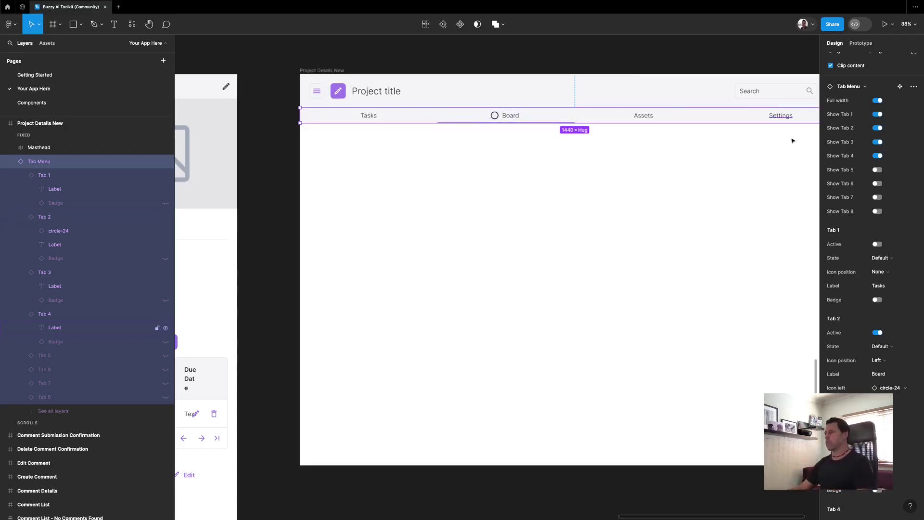
# Turn off the Board tab's active state and set its icon position back to None
pyautogui.click(877, 333)
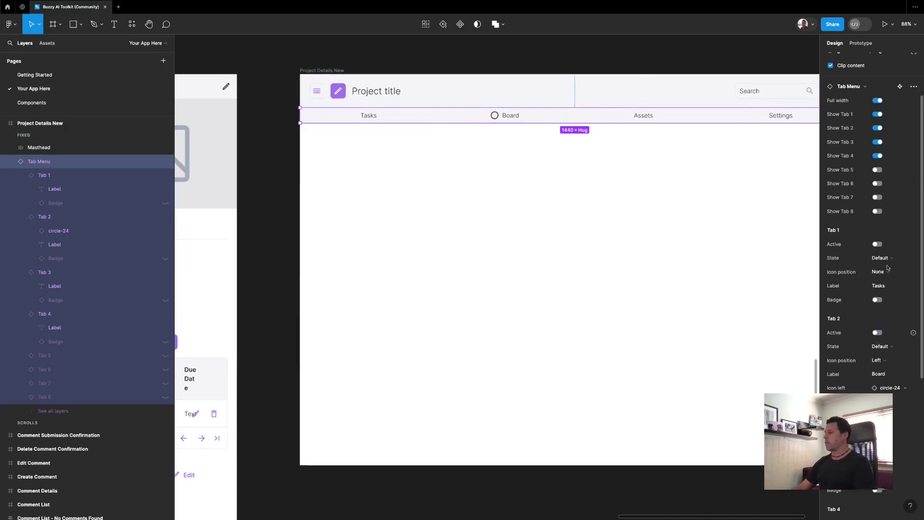
pyautogui.click(875, 360)
pyautogui.click(876, 351)
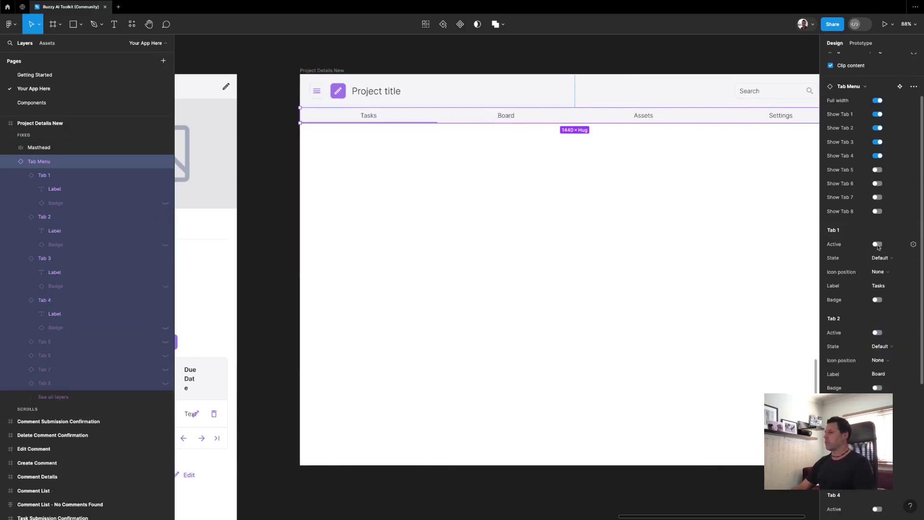
# Select the Tasks tab inside the Tab Menu and turn on its Active property
pyautogui.click(489, 58)
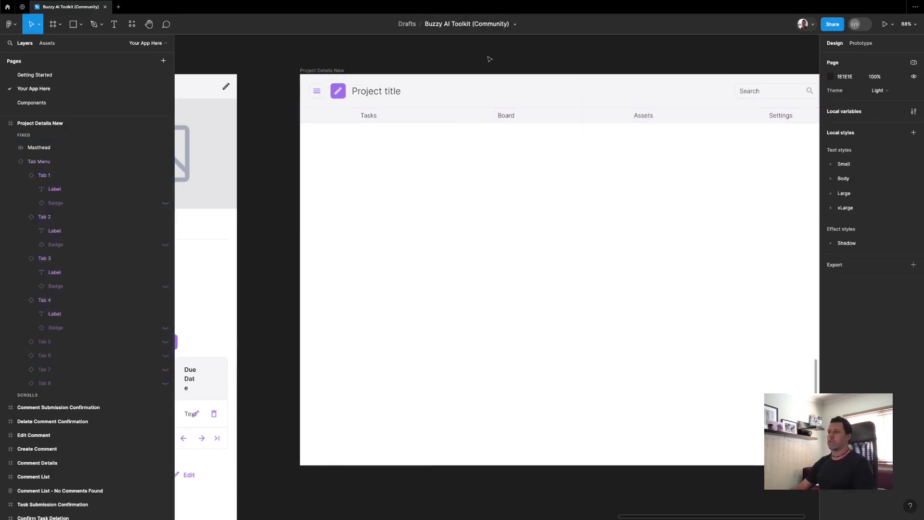
pyautogui.click(423, 117)
pyautogui.click(423, 118)
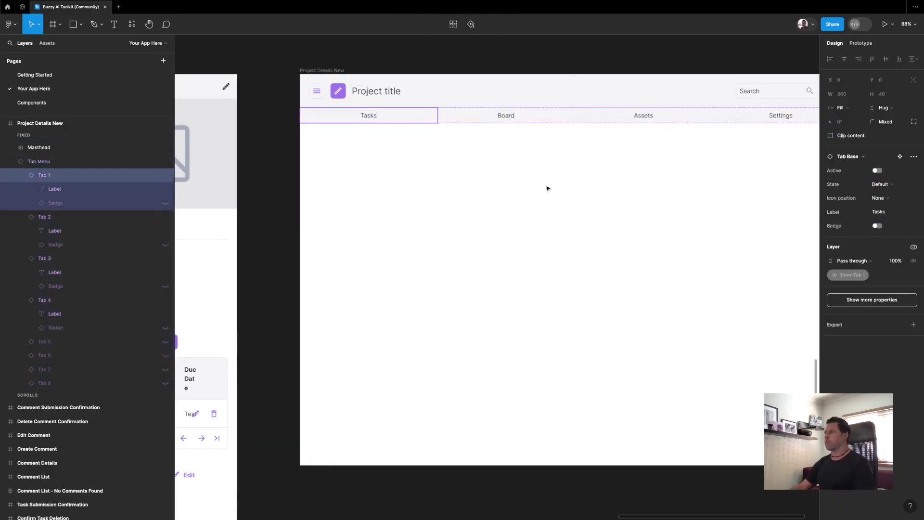
pyautogui.click(877, 170)
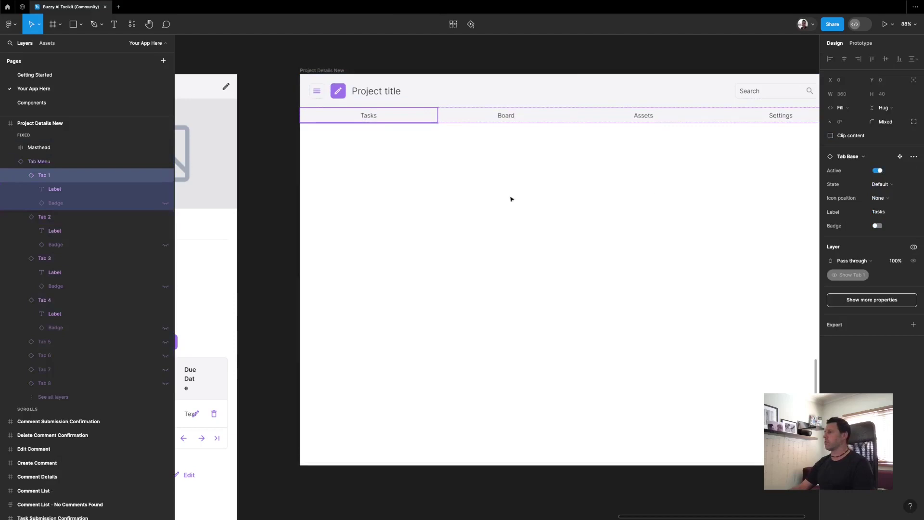
pyautogui.click(506, 72)
pyautogui.hscroll(2, 506, 72)
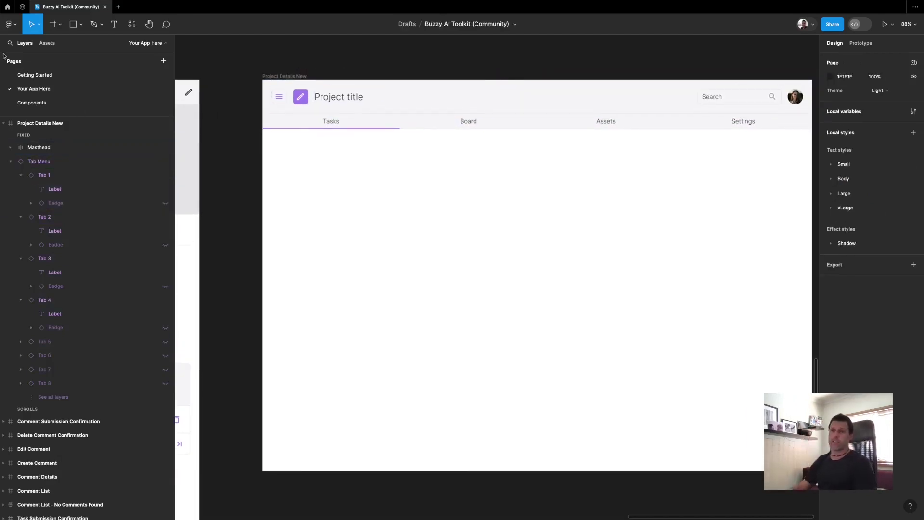
# Draw a frame about 518 × 345 in the empty area of Project Details New and name it Body
pyautogui.click(60, 24)
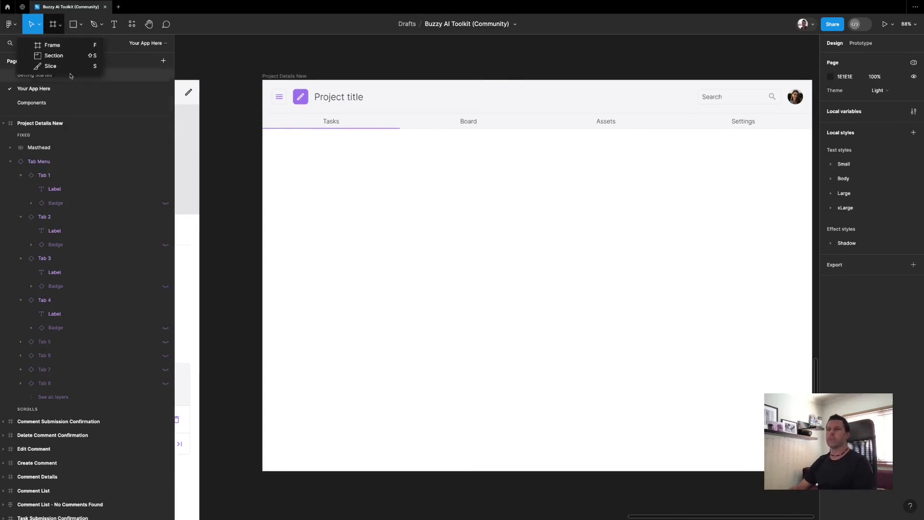
pyautogui.click(51, 45)
pyautogui.moveTo(317, 159); pyautogui.dragTo(514, 291)
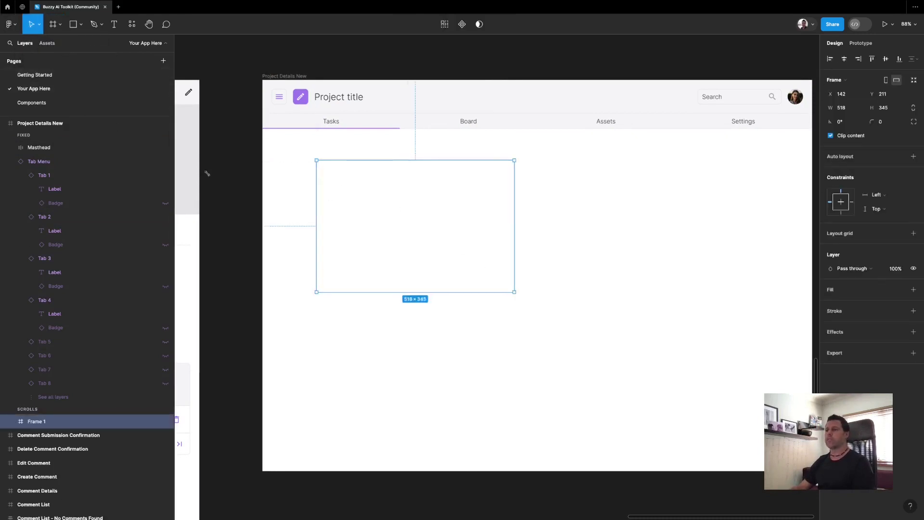
pyautogui.doubleClick(37, 421)
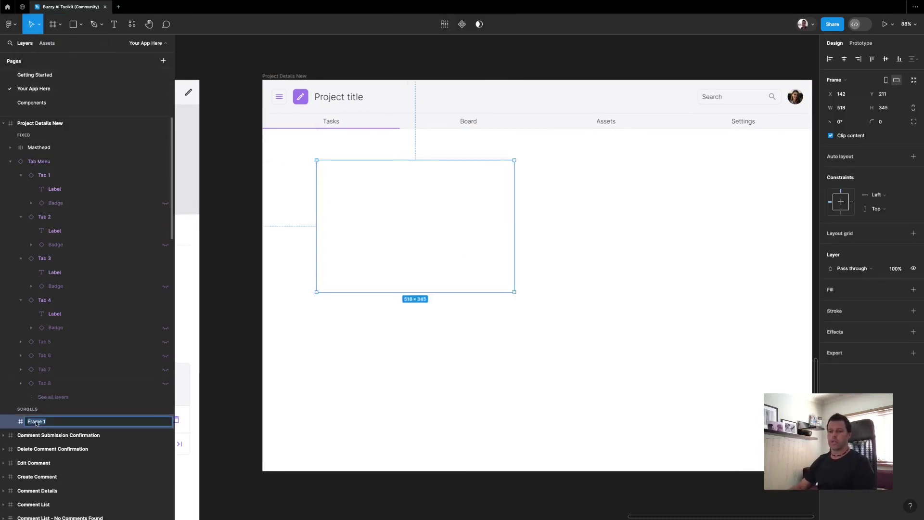
pyautogui.write('Body')
pyautogui.click(534, 440)
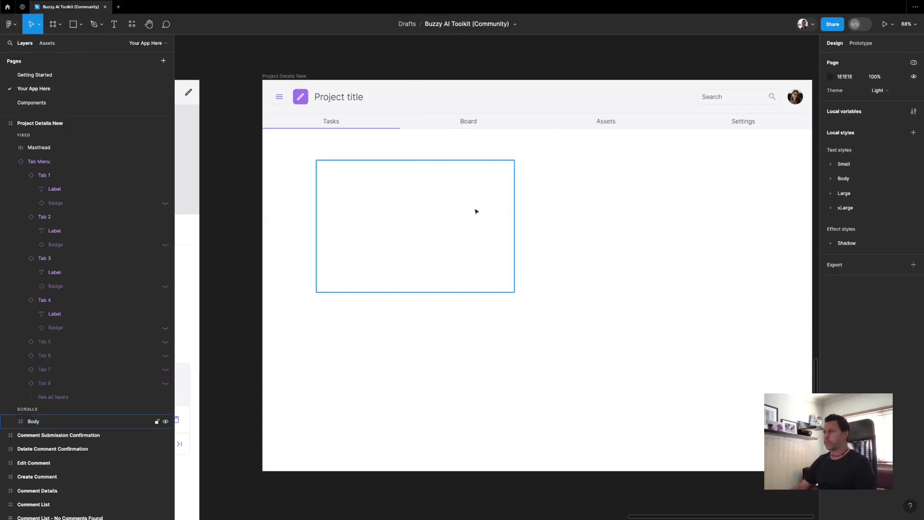
# Set the Body frame's horizontal constraint to Left and right, and fit it directly under the tab menu at the full 1440 width
pyautogui.click(476, 209)
pyautogui.click(876, 194)
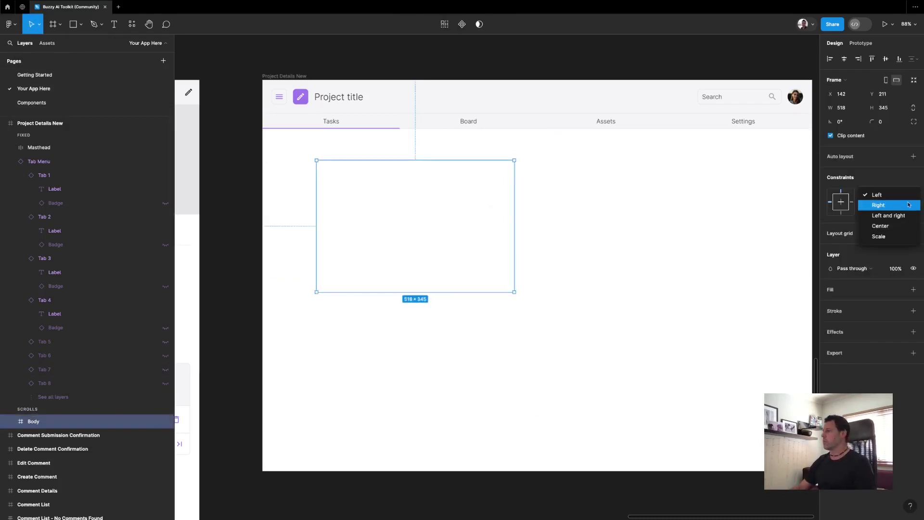
pyautogui.click(877, 212)
pyautogui.moveTo(496, 226); pyautogui.dragTo(441, 195)
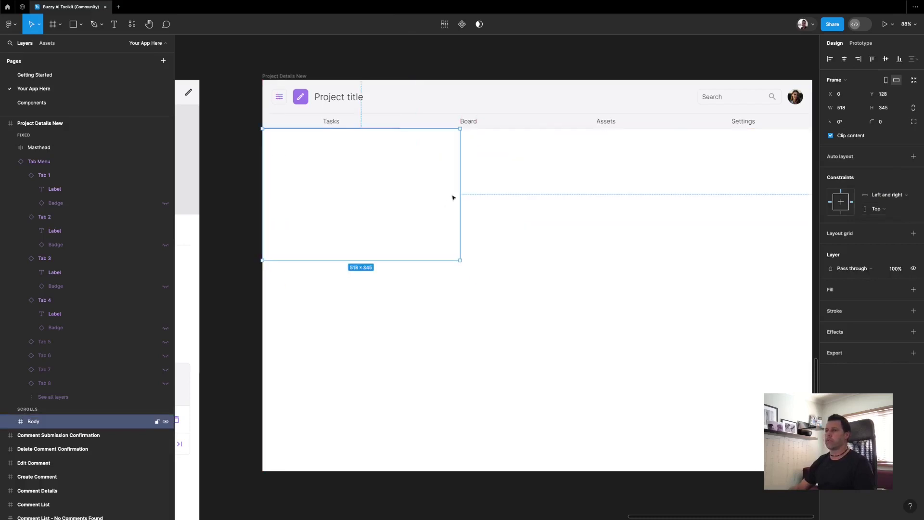
pyautogui.moveTo(514, 199); pyautogui.dragTo(792, 202)
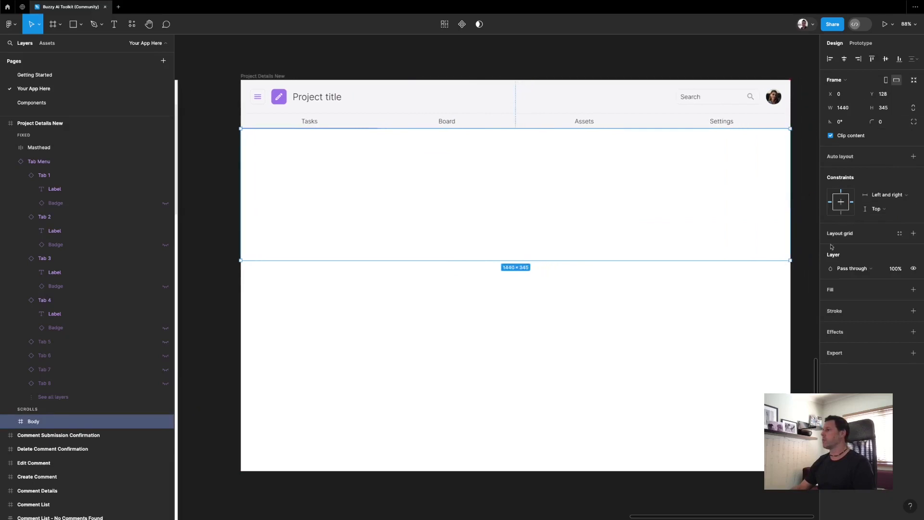
# Add vertical auto layout to the Body frame and set its width to Fixed
pyautogui.click(848, 157)
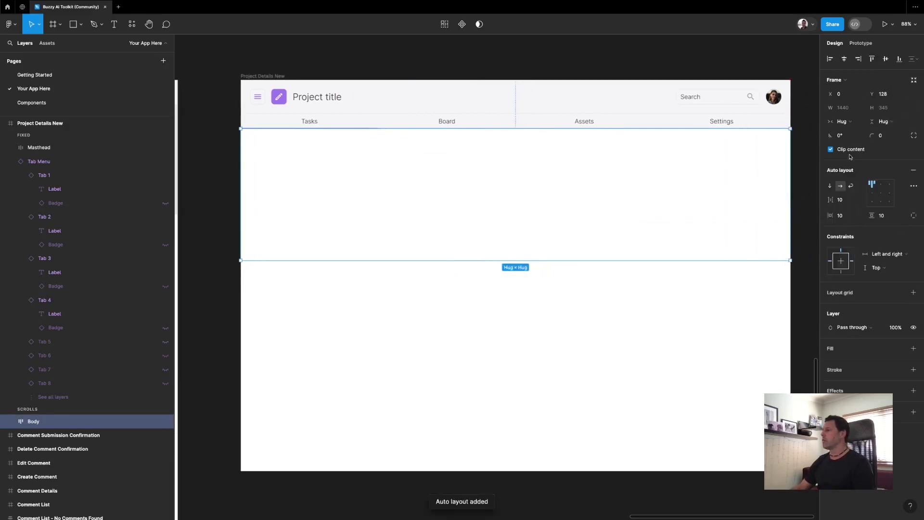
pyautogui.click(829, 186)
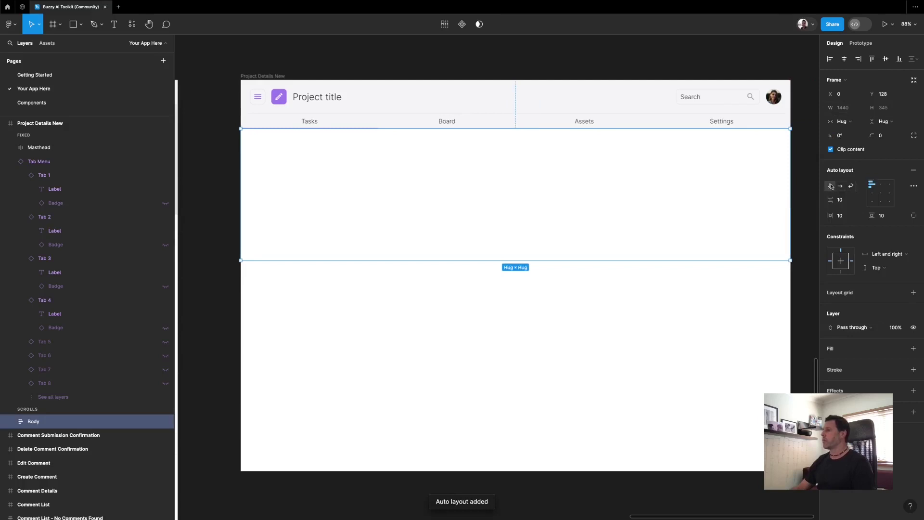
pyautogui.click(841, 122)
pyautogui.click(851, 110)
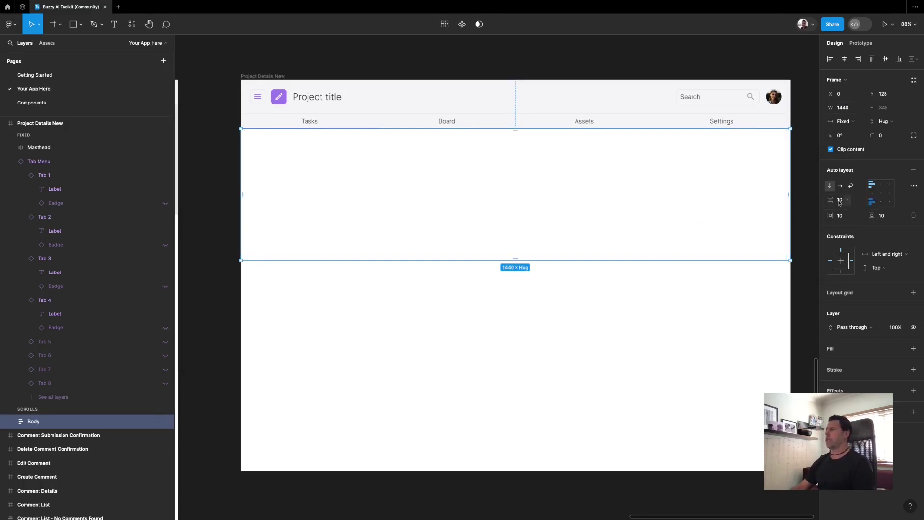
# Apply the xl (48) spacing variable to the Body frame's auto layout gap
pyautogui.click(860, 201)
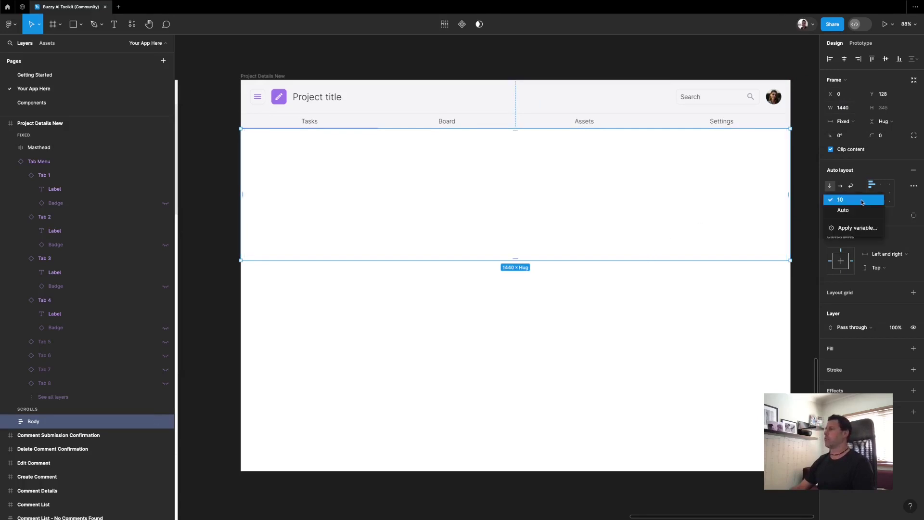
pyautogui.click(858, 227)
pyautogui.scroll(-2, 887, 351)
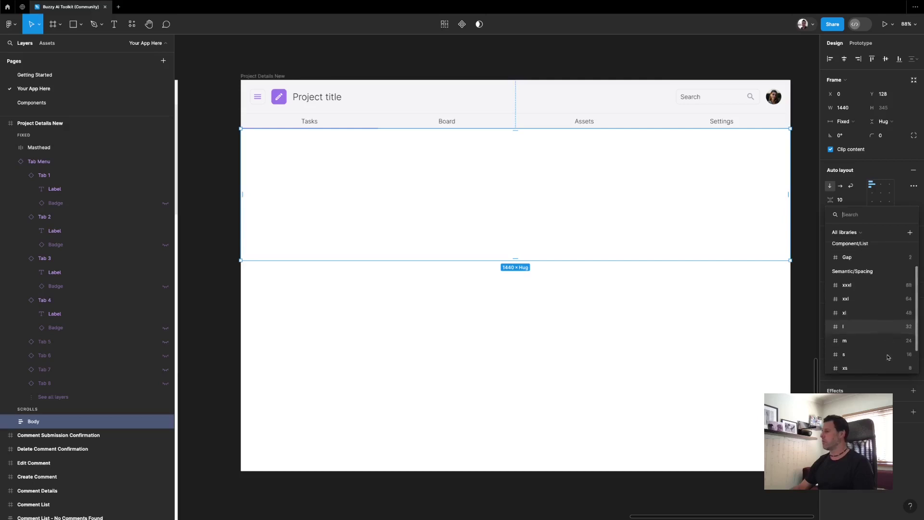
pyautogui.click(895, 311)
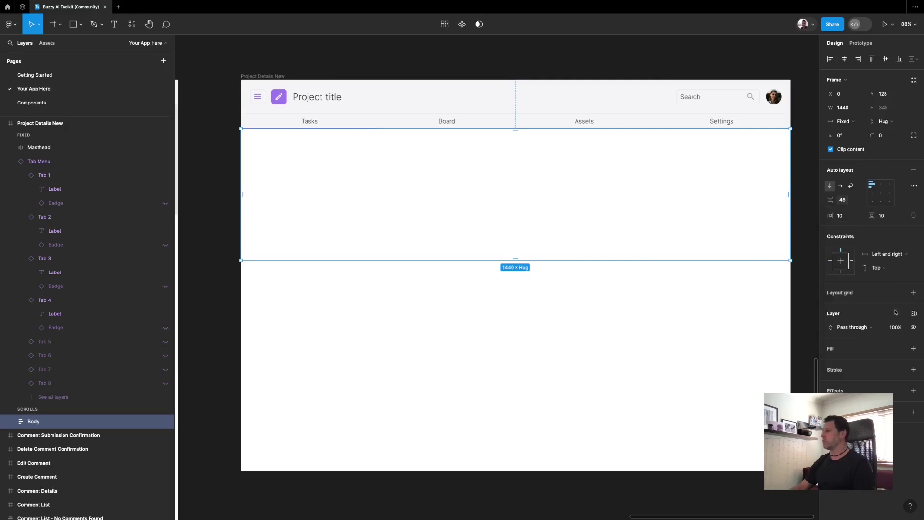
# Apply the xl (48) spacing variable to the Body frame's horizontal and vertical padding
pyautogui.click(860, 216)
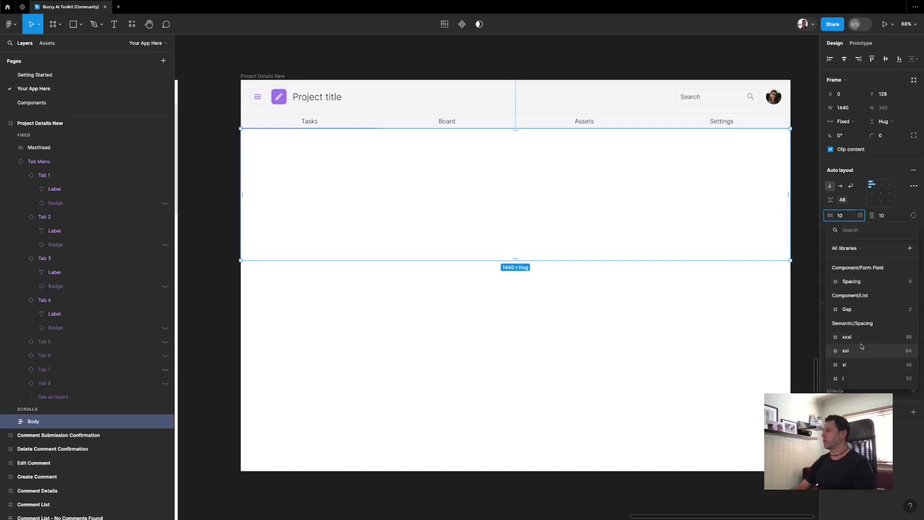
pyautogui.scroll(-3, 862, 332)
pyautogui.click(854, 295)
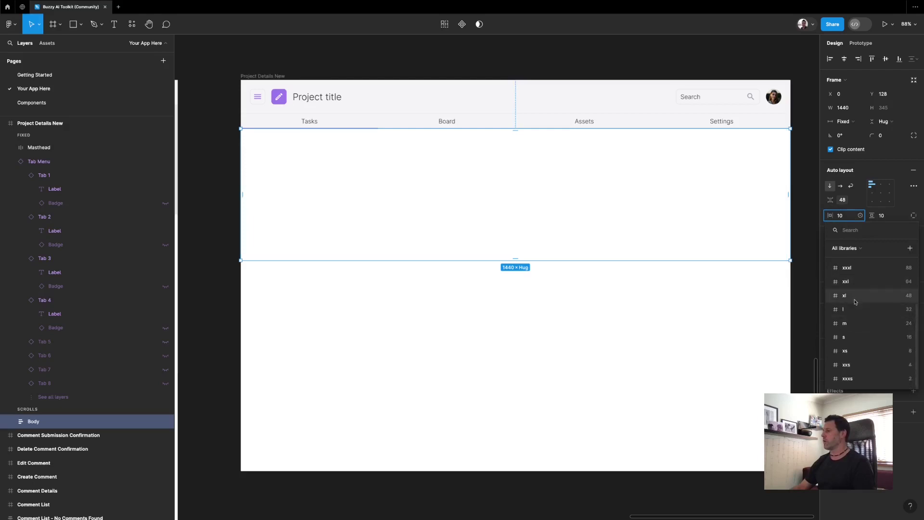
pyautogui.click(903, 216)
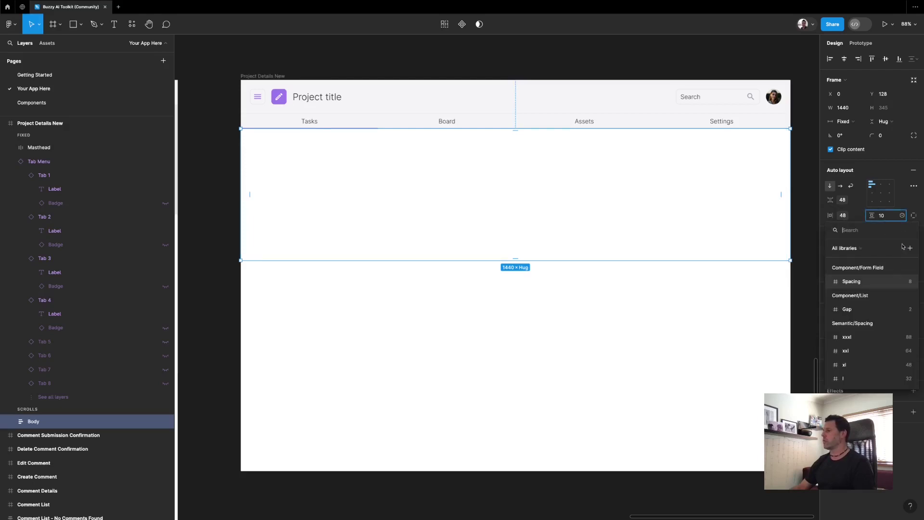
pyautogui.click(883, 359)
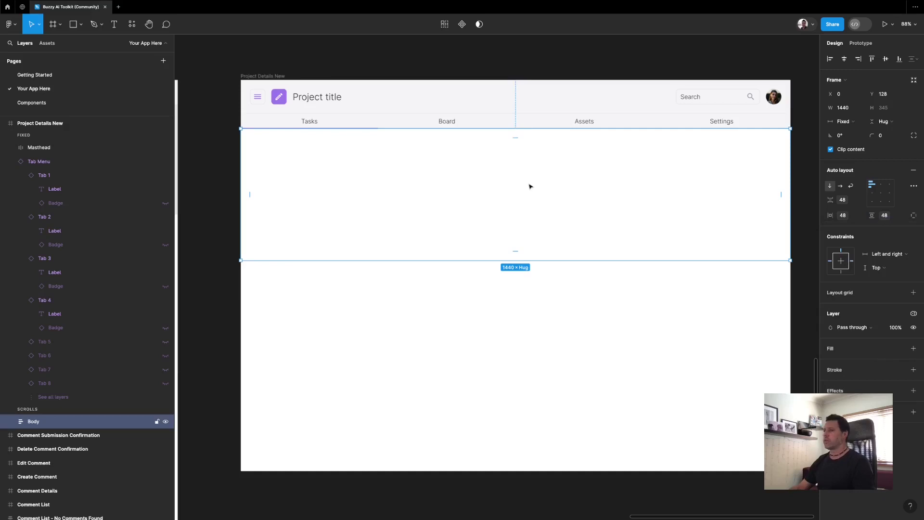
# Add a placeholder text layer reading "adsasdasdasd" inside the Body frame
pyautogui.click(114, 25)
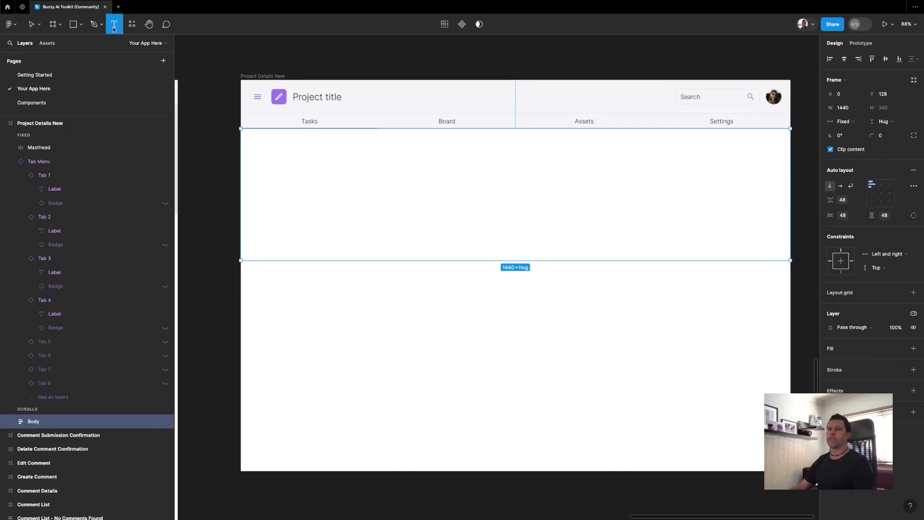
pyautogui.click(296, 184)
pyautogui.write('adsasdasdasd')
pyautogui.press('Escape')
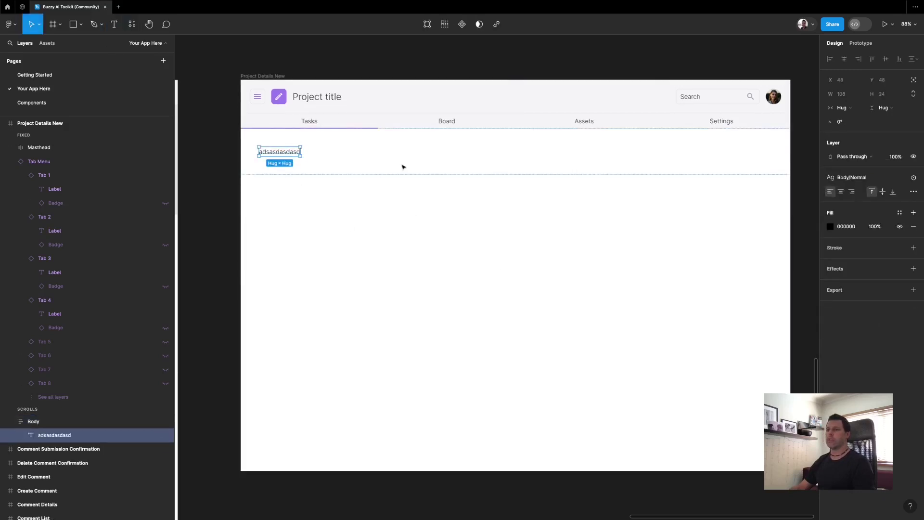
# Examine how the Body frame wraps its placeholder text and how the new screen compares with the original Project Details screen
pyautogui.click(403, 167)
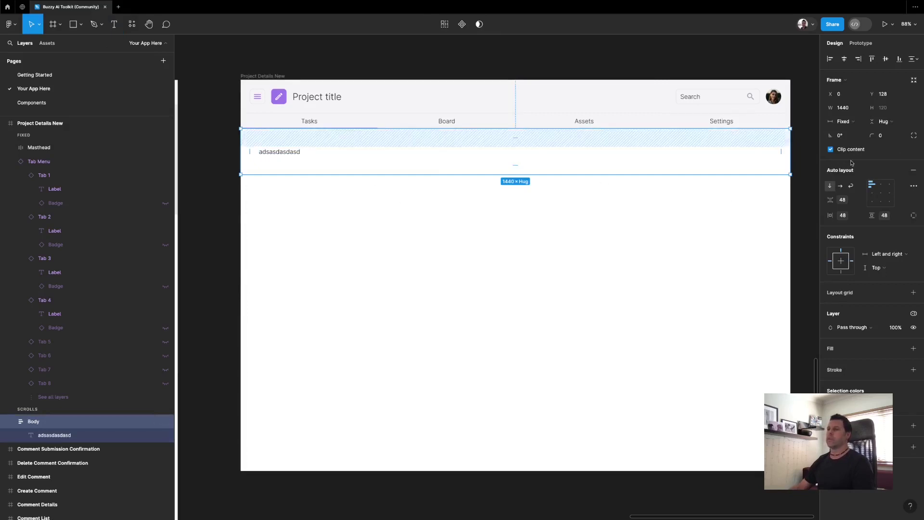
pyautogui.click(48, 436)
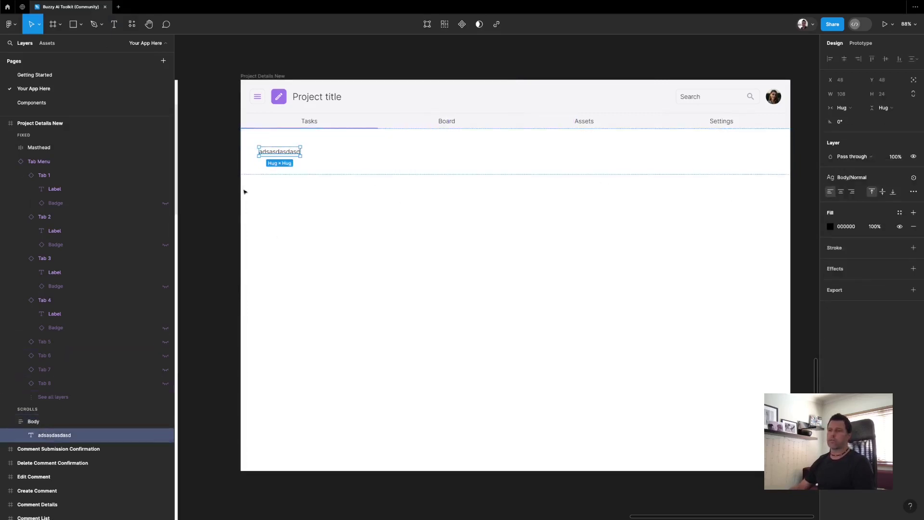
pyautogui.click(384, 171)
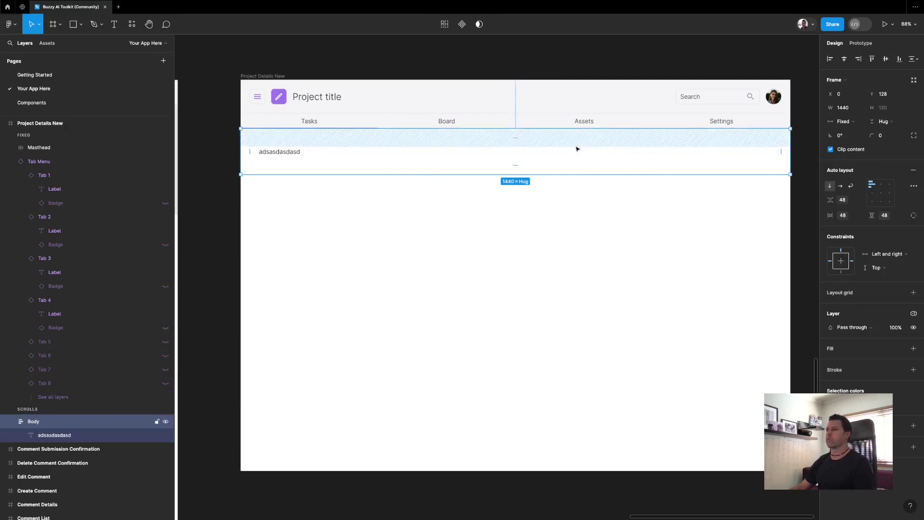
pyautogui.scroll(-3, 674, 159)
pyautogui.scroll(2, 673, 171)
pyautogui.scroll(1, 671, 179)
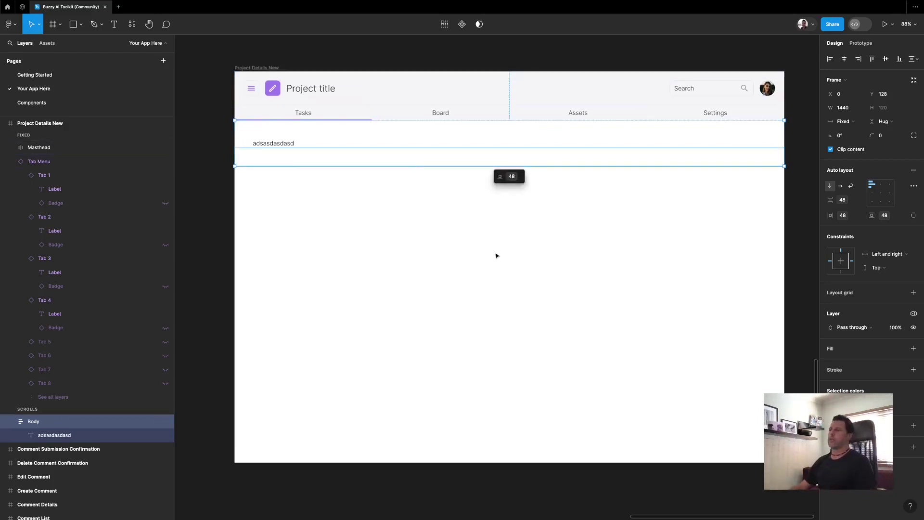
pyautogui.scroll(-5, 496, 255)
pyautogui.click(504, 228)
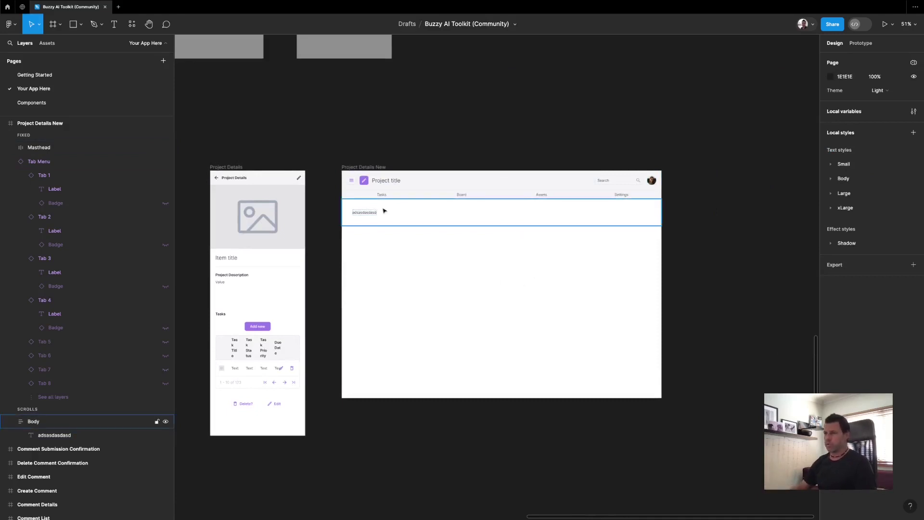
pyautogui.click(368, 212)
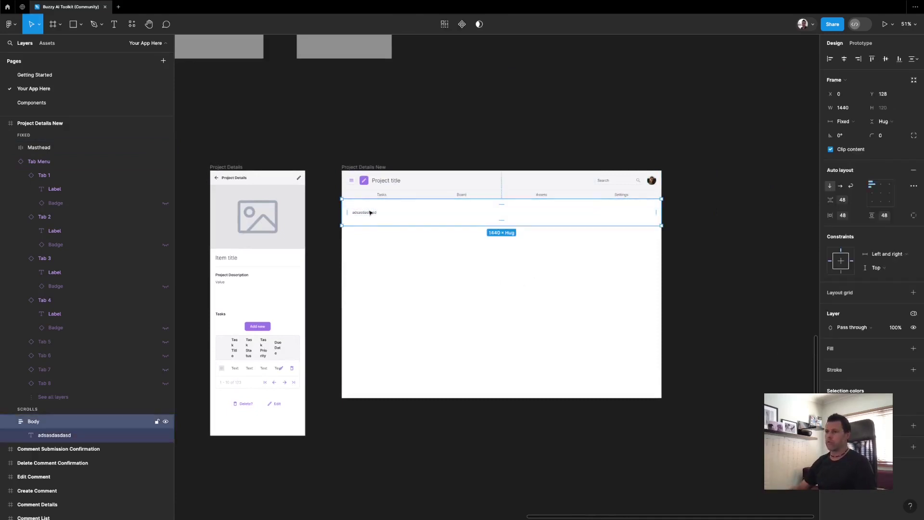
# Drill into the Tasks field of the original Project Details screen and select the View frame containing its Table Group
pyautogui.hscroll(-4, 382, 264)
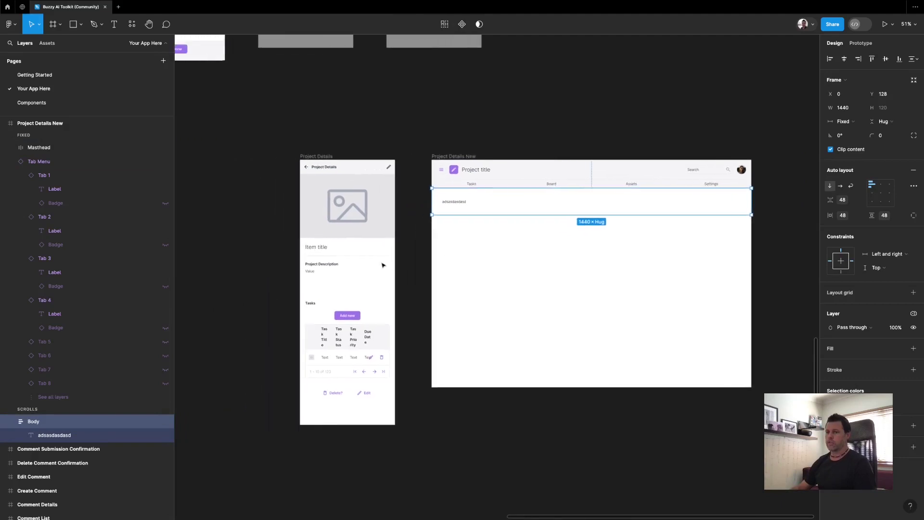
pyautogui.click(375, 345)
pyautogui.doubleClick(373, 345)
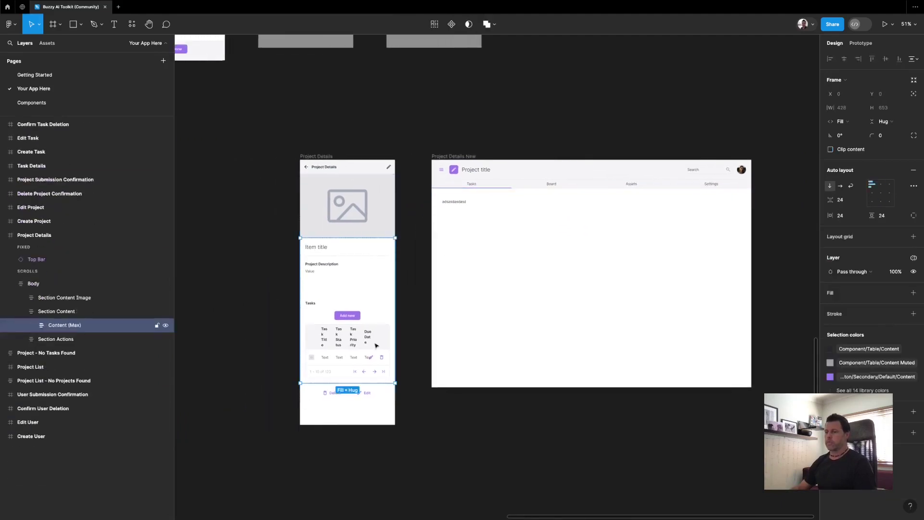
pyautogui.doubleClick(367, 338)
pyautogui.doubleClick(357, 336)
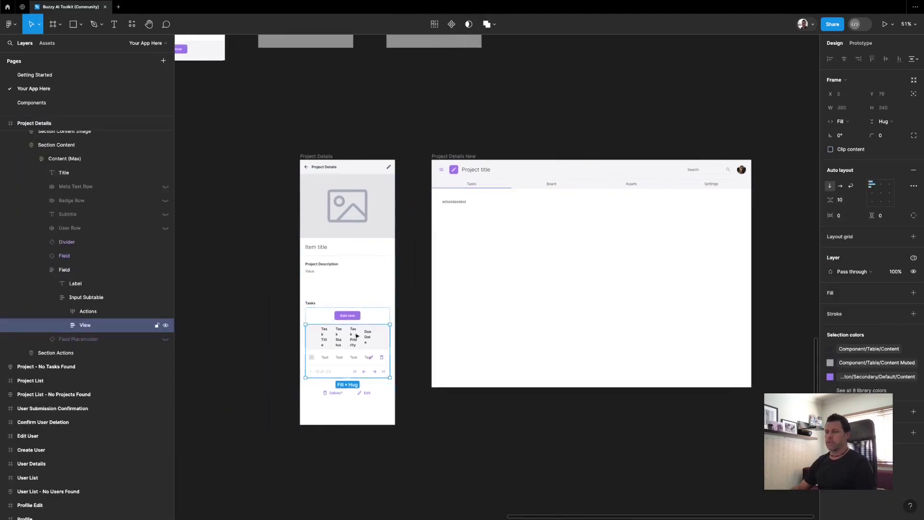
pyautogui.click(62, 325)
pyautogui.click(105, 340)
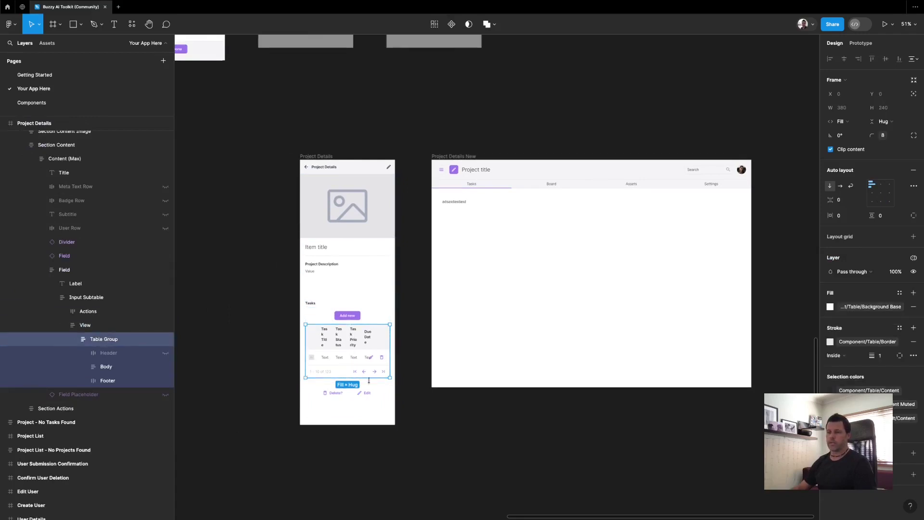
pyautogui.click(86, 326)
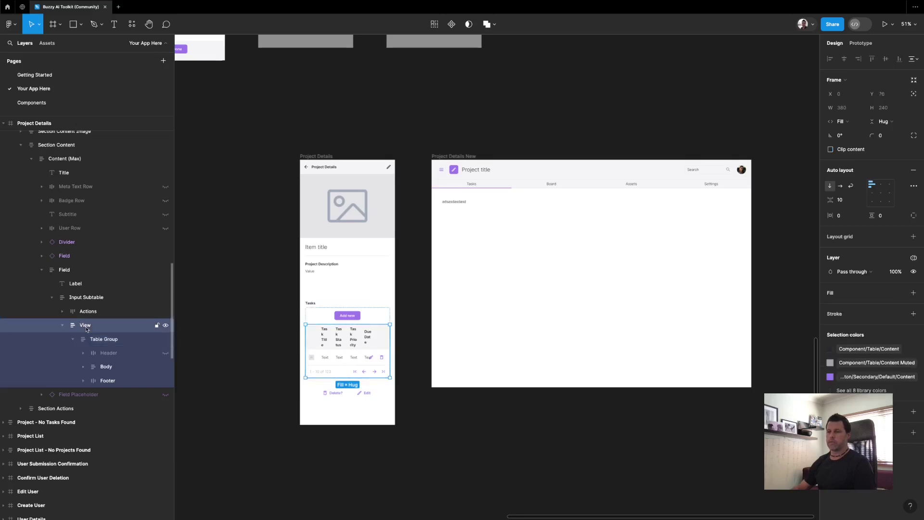
pyautogui.rightClick(628, 83)
pyautogui.moveTo(645, 161)
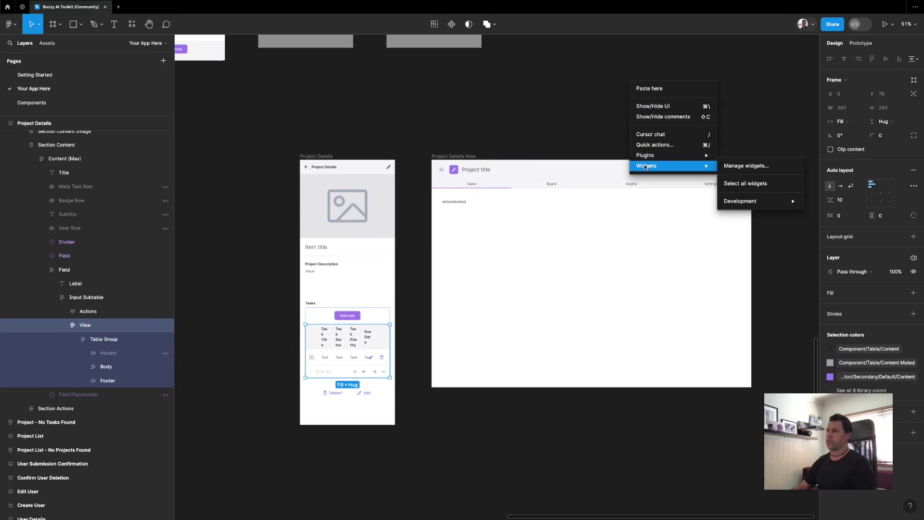
pyautogui.click(497, 112)
pyautogui.hscroll(4, 497, 112)
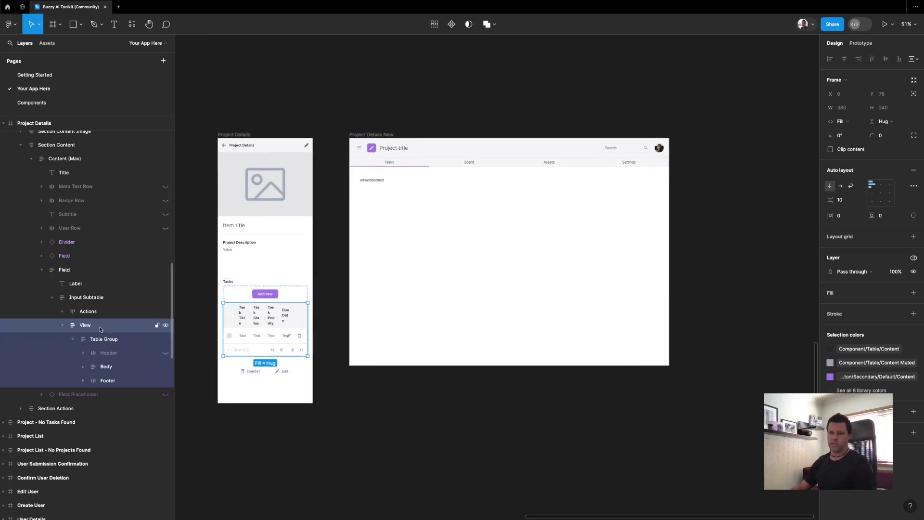
# Run the Buzzy - No Code Native App & Website Builder plugin and show its design settings for the selected View layer
pyautogui.rightClick(634, 114)
pyautogui.moveTo(674, 187)
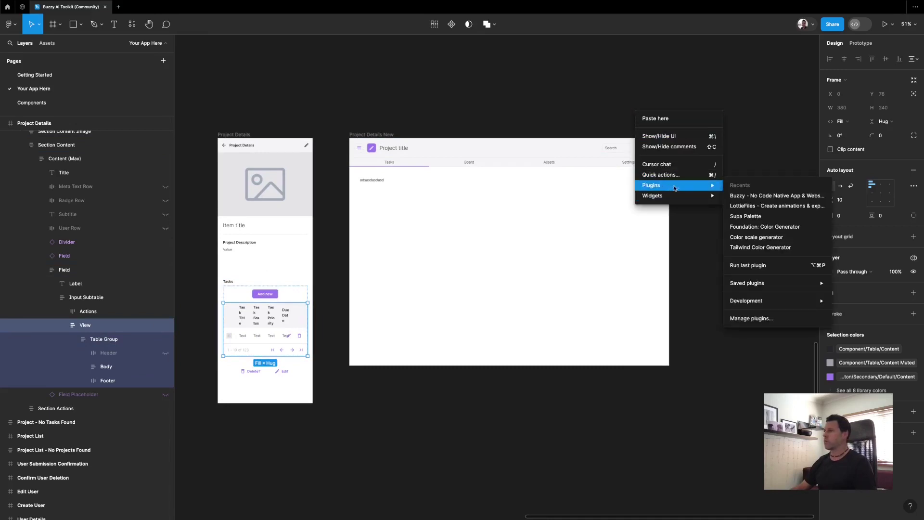
pyautogui.click(771, 194)
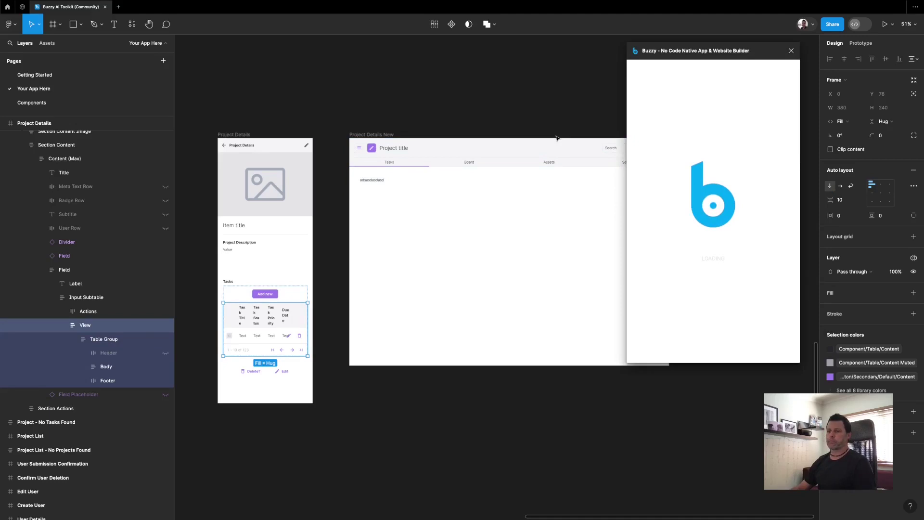
pyautogui.moveTo(770, 57); pyautogui.dragTo(781, 58)
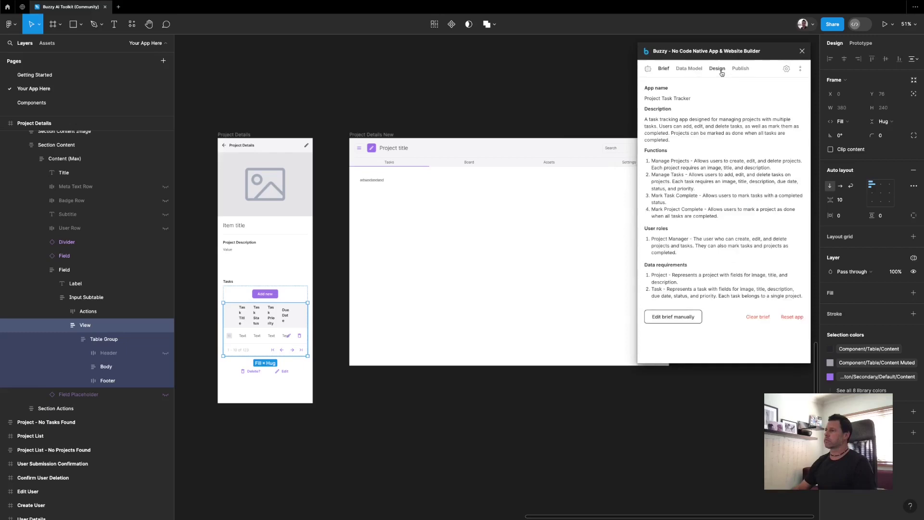
pyautogui.click(721, 72)
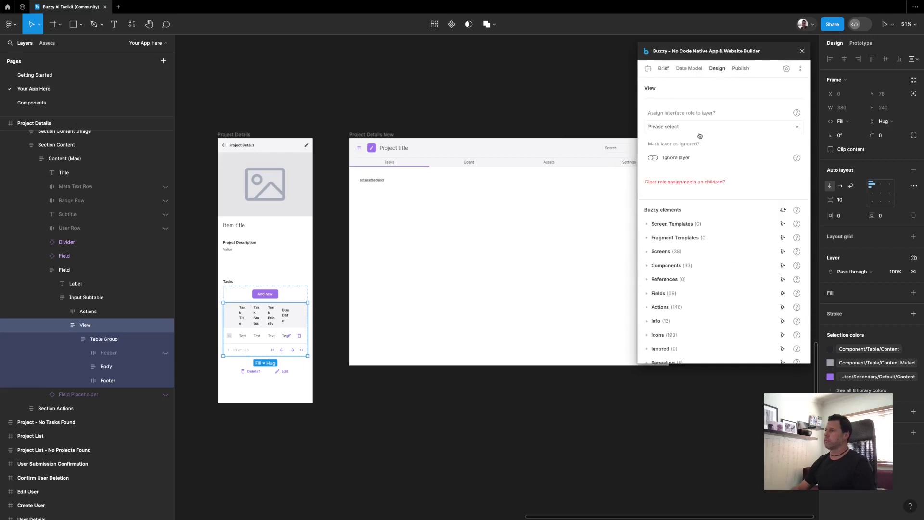
# Examine the Buzzy role assignments of the Tasks field's layers, down to the Table Group's sub table view settings
pyautogui.click(96, 298)
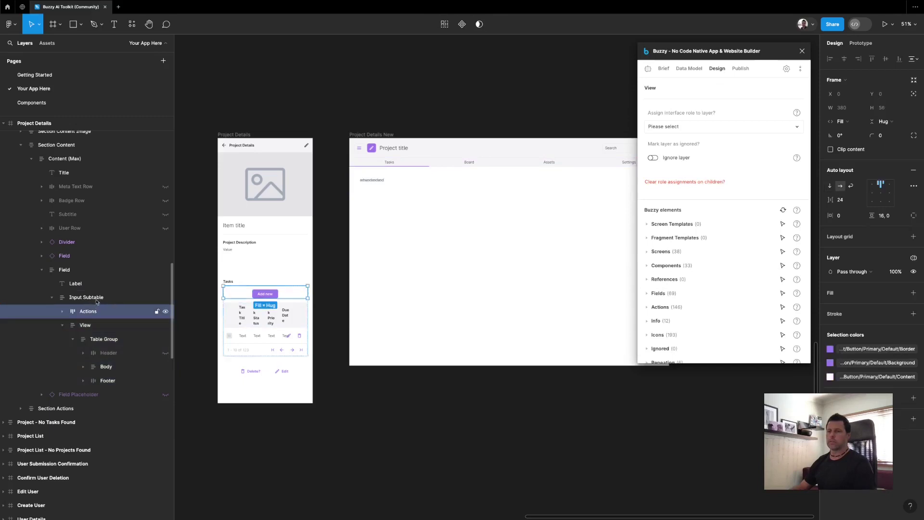
pyautogui.click(76, 283)
pyautogui.click(75, 271)
pyautogui.click(75, 283)
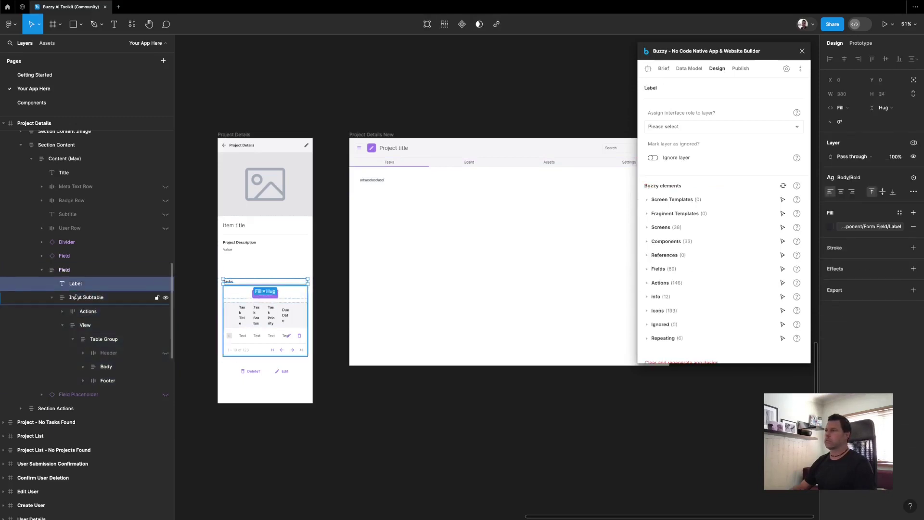
pyautogui.click(97, 340)
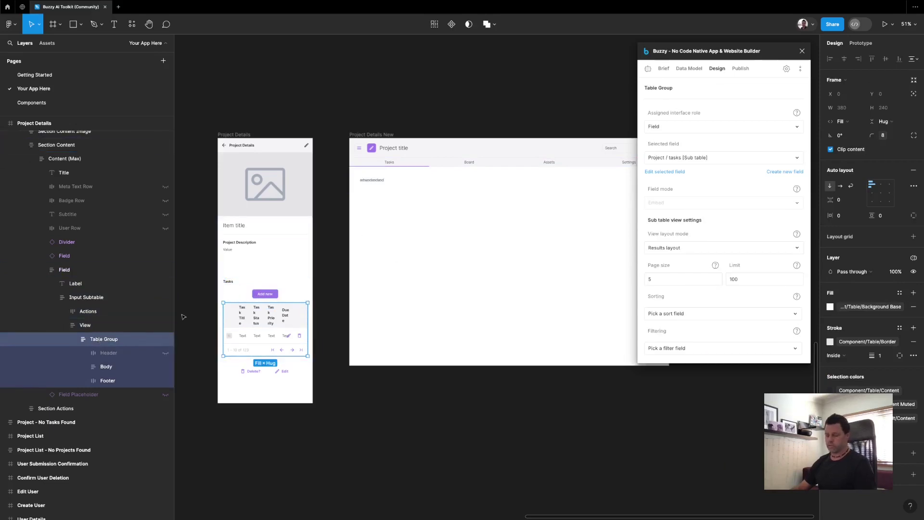
pyautogui.scroll(-3, 699, 254)
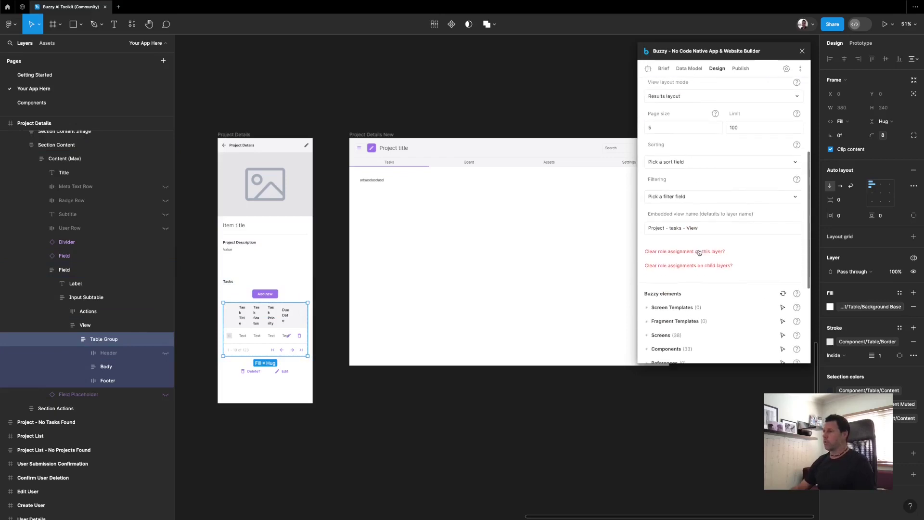
# Paste a copy of the tasks Table Group into the Body frame of the Project Details New screen
pyautogui.click(375, 186)
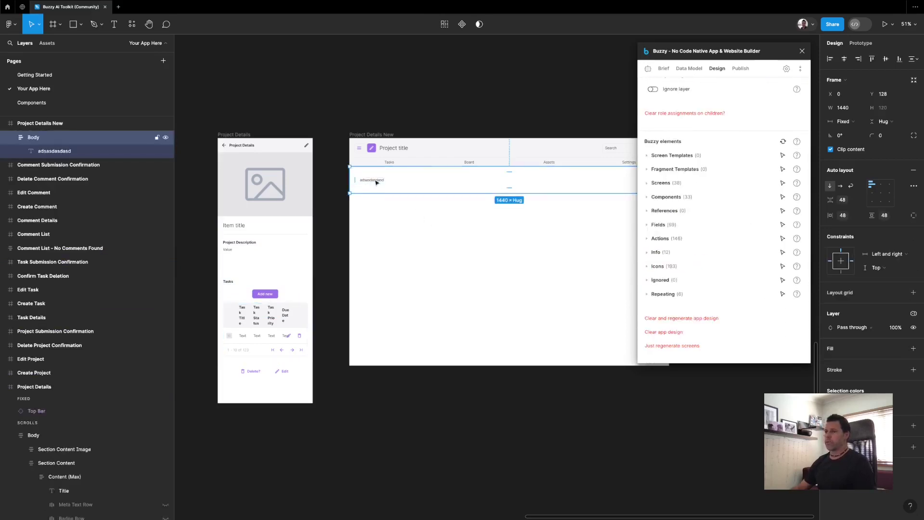
pyautogui.hotkey('ctrl', 'v')
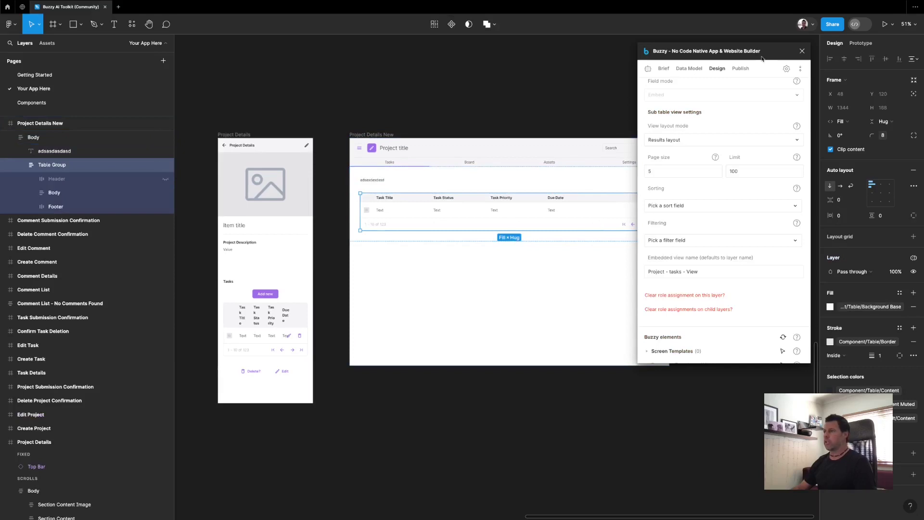
pyautogui.moveTo(773, 58); pyautogui.dragTo(796, 54)
pyautogui.hscroll(3, 367, 103)
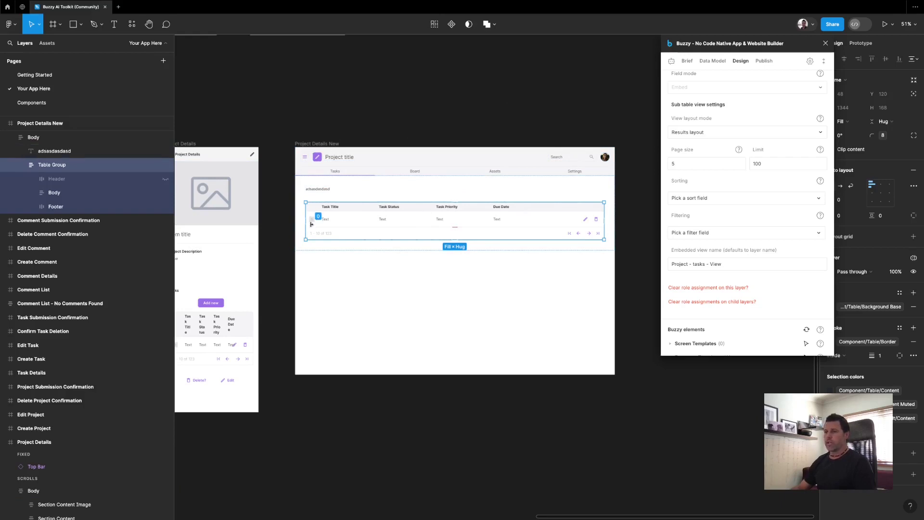
pyautogui.hscroll(-3, 311, 224)
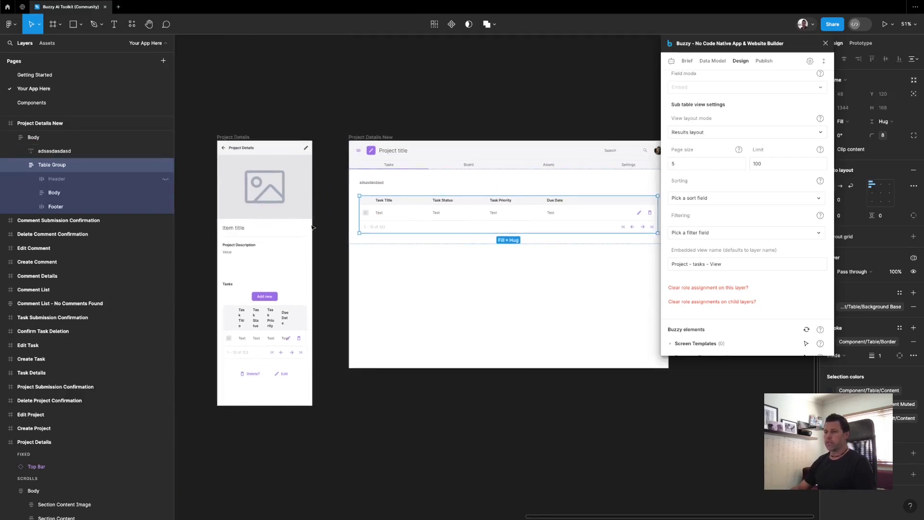
pyautogui.hscroll(3, 312, 227)
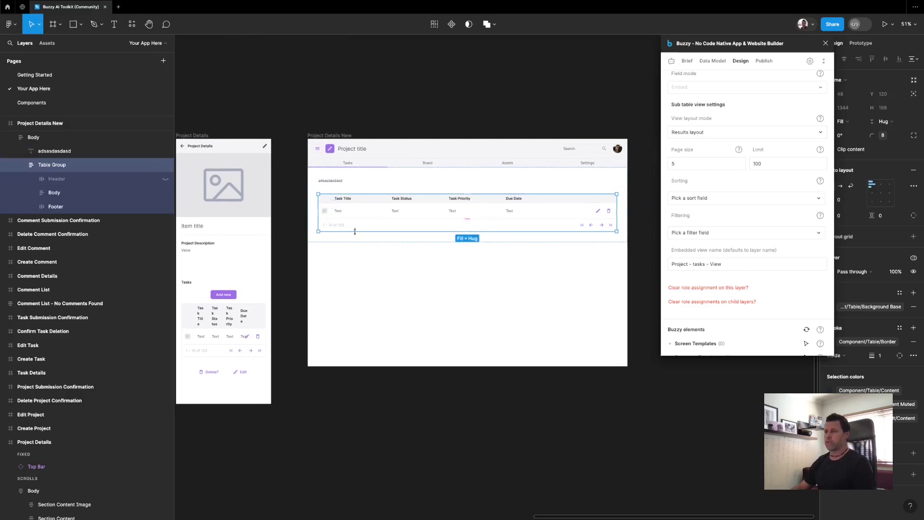
# Set the copied table's embedded view name to "Project New - Tasks - View"
pyautogui.click(696, 264)
pyautogui.click(688, 264)
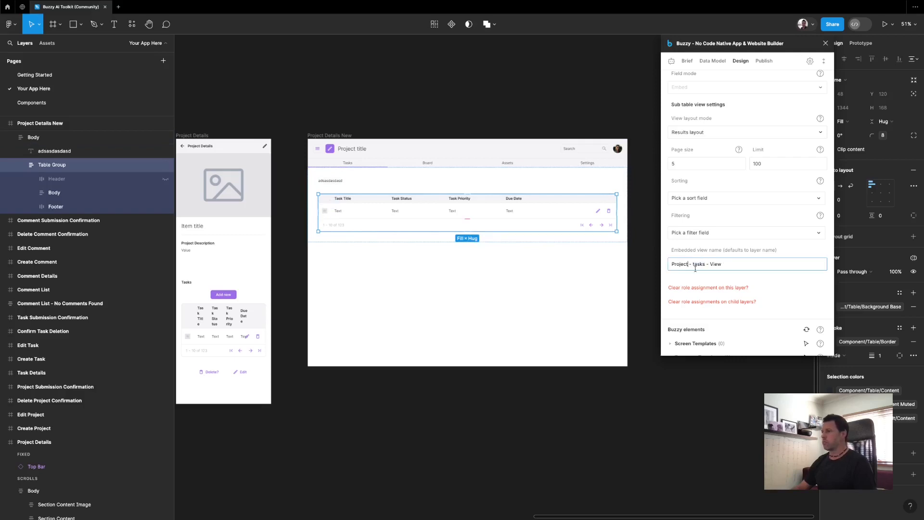
pyautogui.write('New')
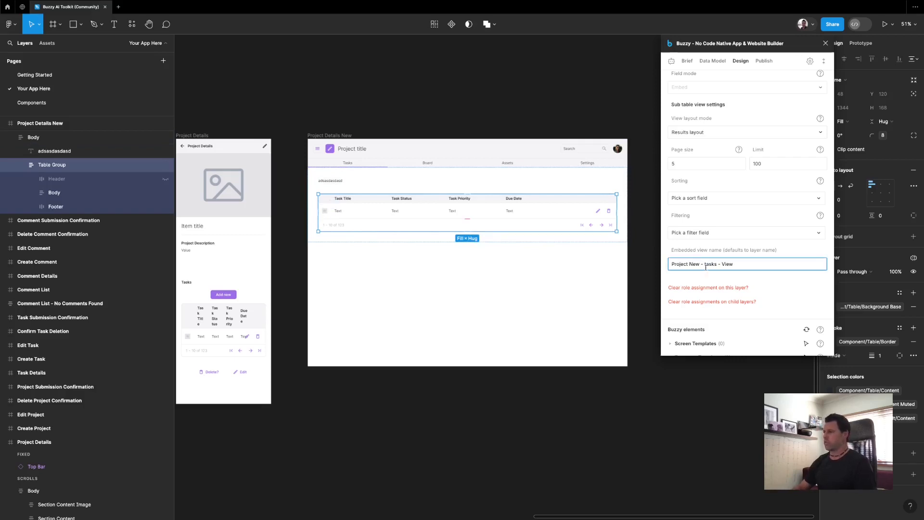
pyautogui.doubleClick(705, 263)
pyautogui.write('Tasks')
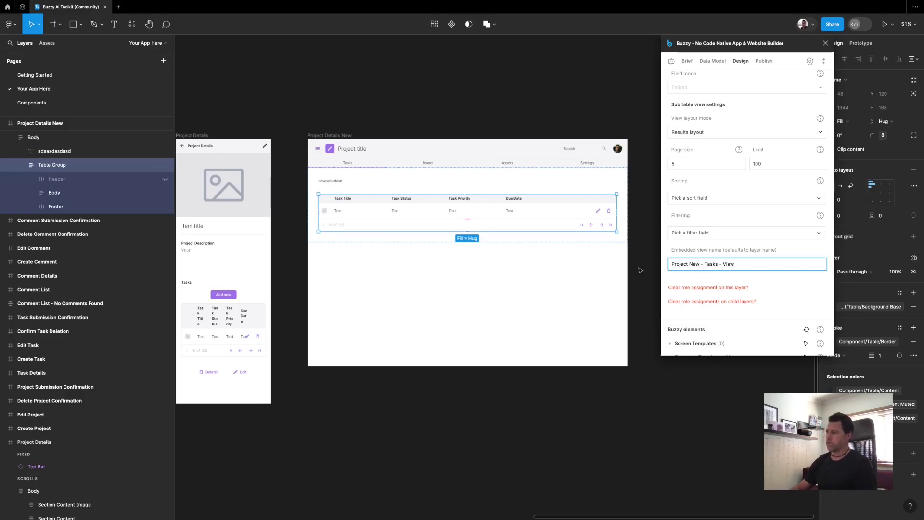
pyautogui.click(640, 270)
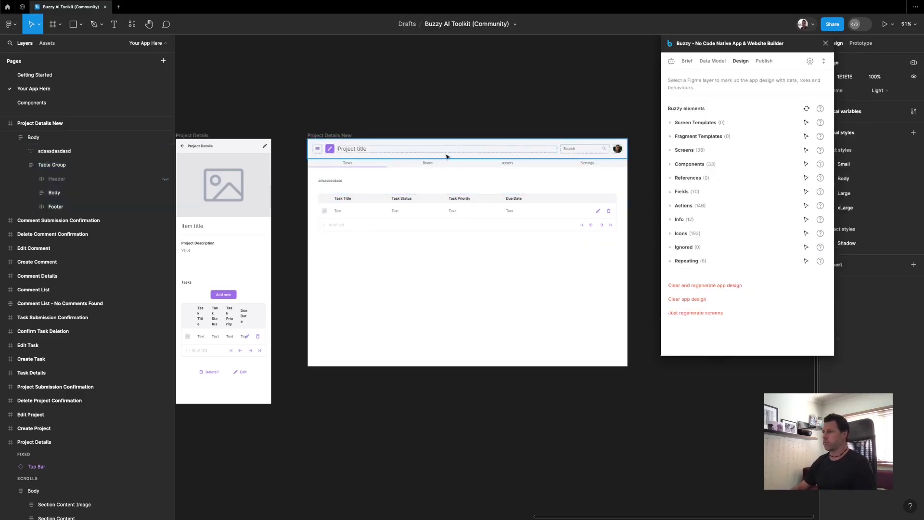
# Delete the "adsasdasdasd" placeholder text layer from the Body frame of the new screen
pyautogui.scroll(-1, 294, 181)
pyautogui.click(383, 199)
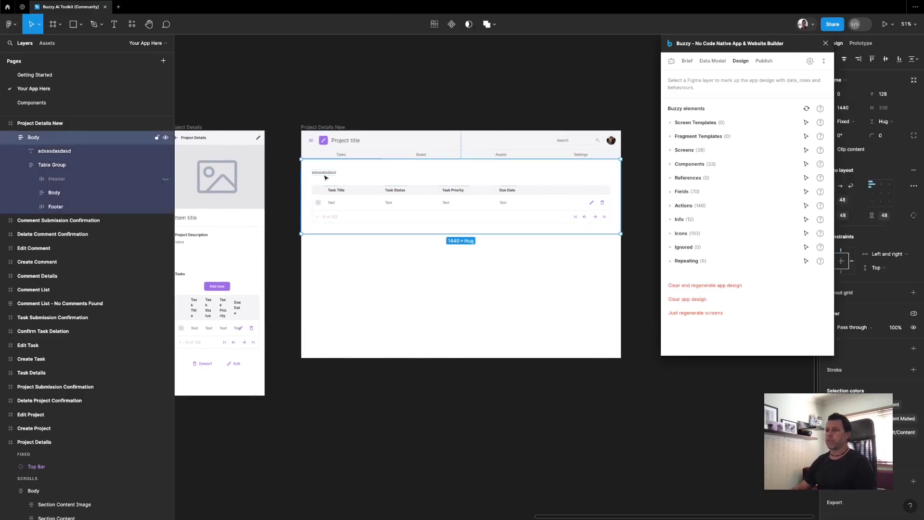
pyautogui.click(325, 173)
pyautogui.press('Delete')
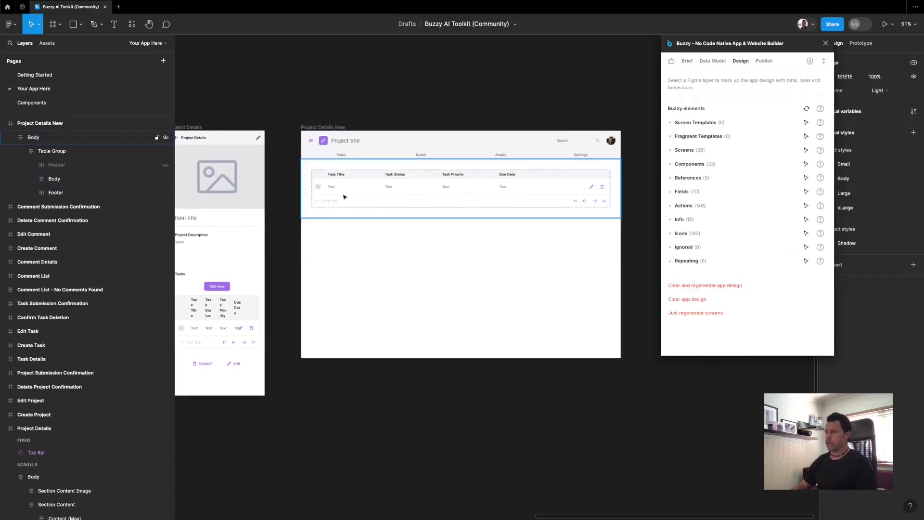
pyautogui.scroll(-1, 506, 77)
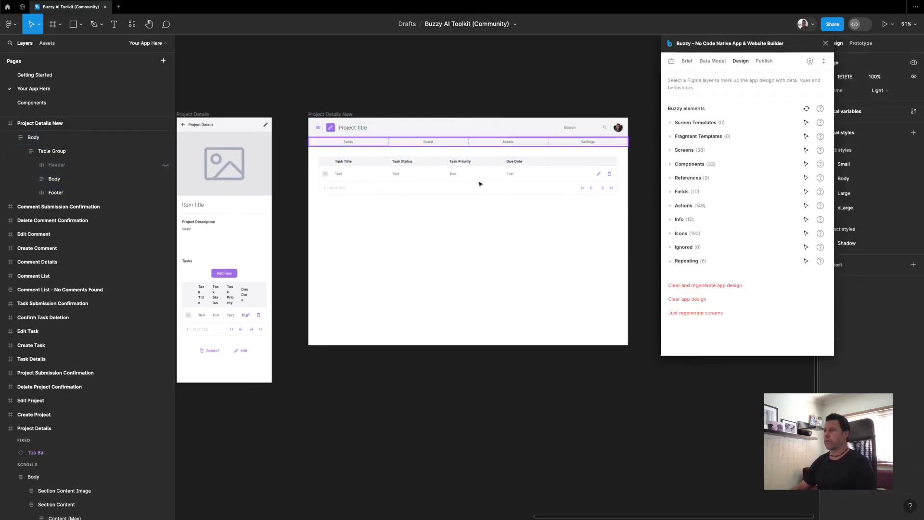
# Inspect the Buzzy field assignment of the text under Task Title in the new screen's table
pyautogui.scroll(5, 480, 183)
pyautogui.scroll(-4, 479, 183)
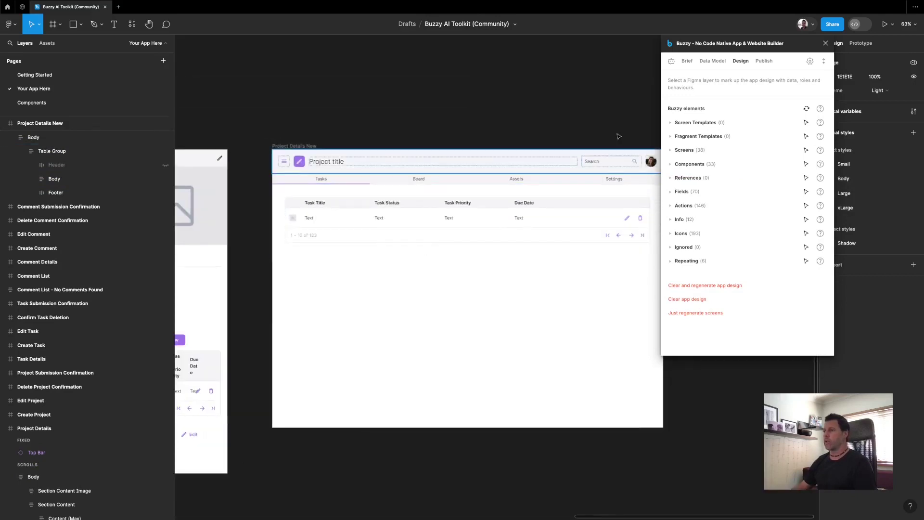
pyautogui.moveTo(802, 48); pyautogui.dragTo(806, 74)
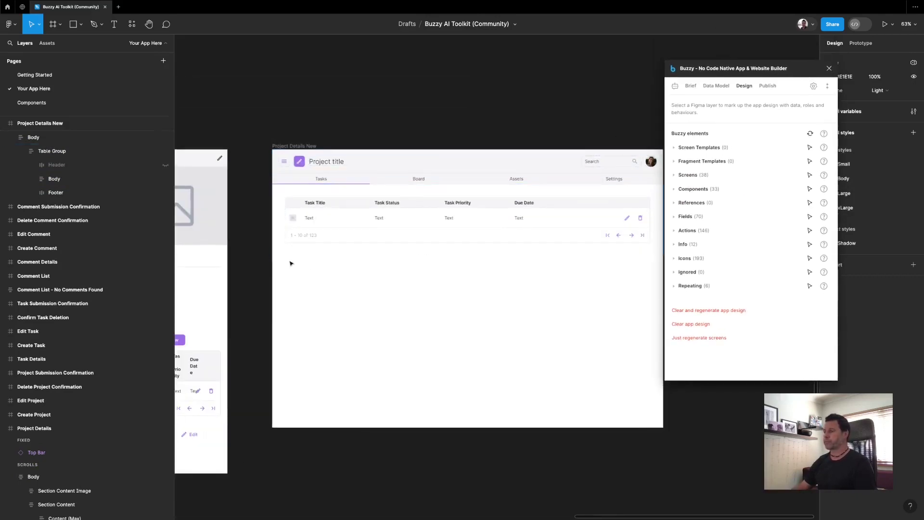
pyautogui.click(321, 193)
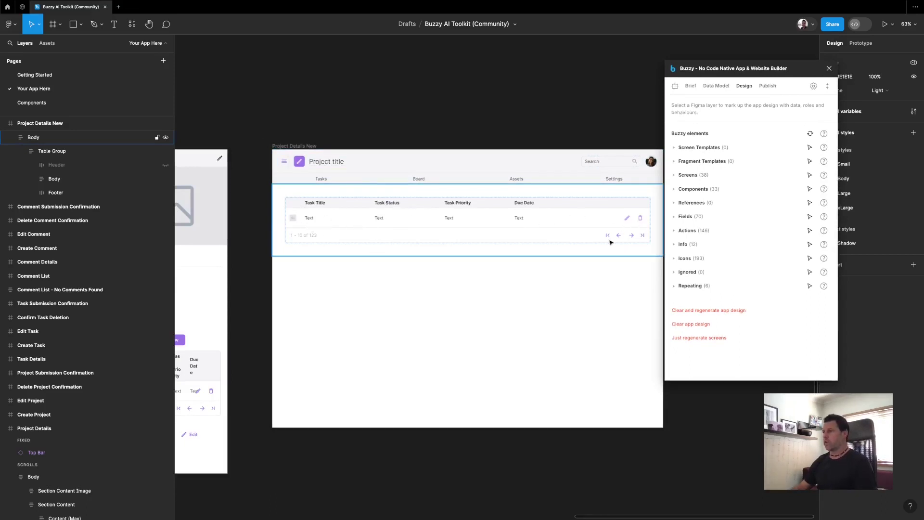
pyautogui.doubleClick(309, 219)
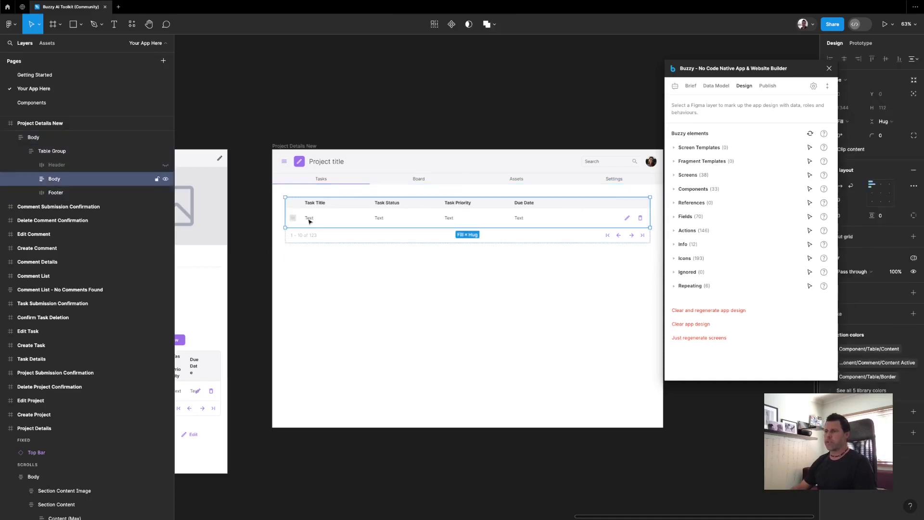
pyautogui.doubleClick(310, 219)
pyautogui.doubleClick(309, 219)
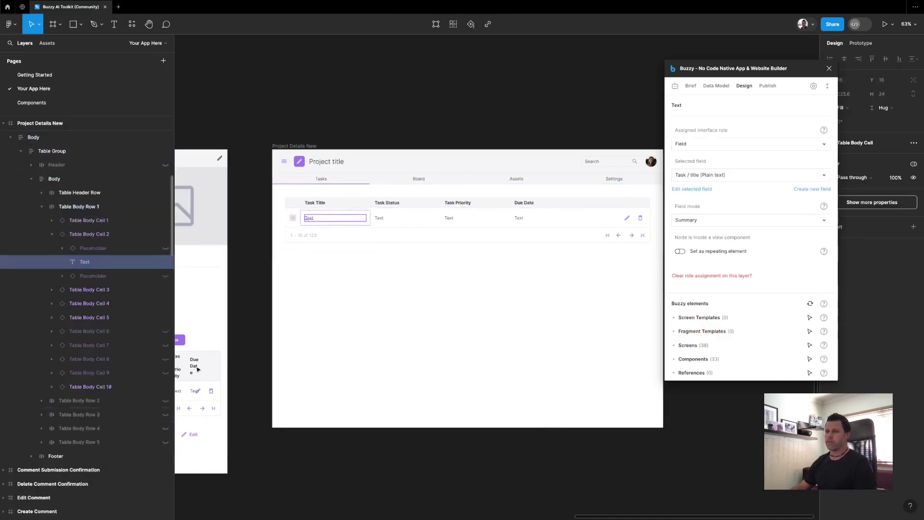
pyautogui.click(415, 106)
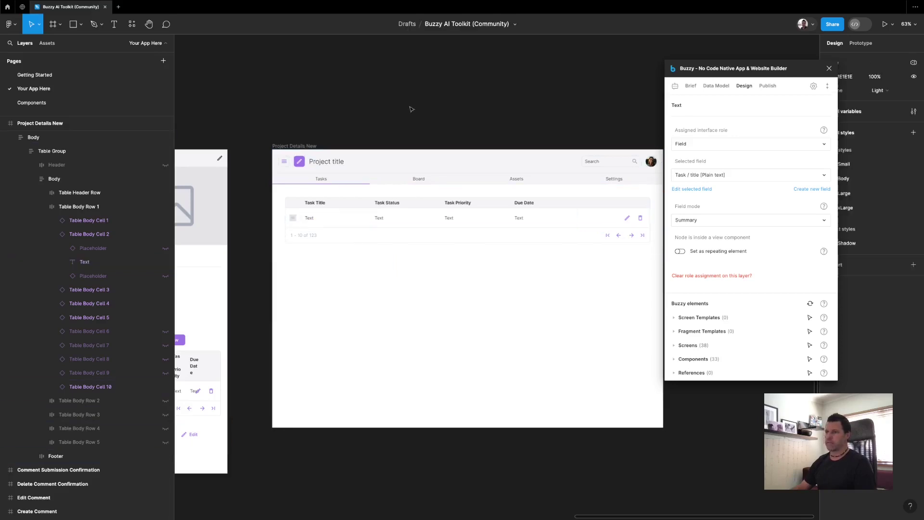
pyautogui.scroll(-1, 427, 137)
pyautogui.hscroll(1, 427, 137)
pyautogui.hscroll(1, 428, 135)
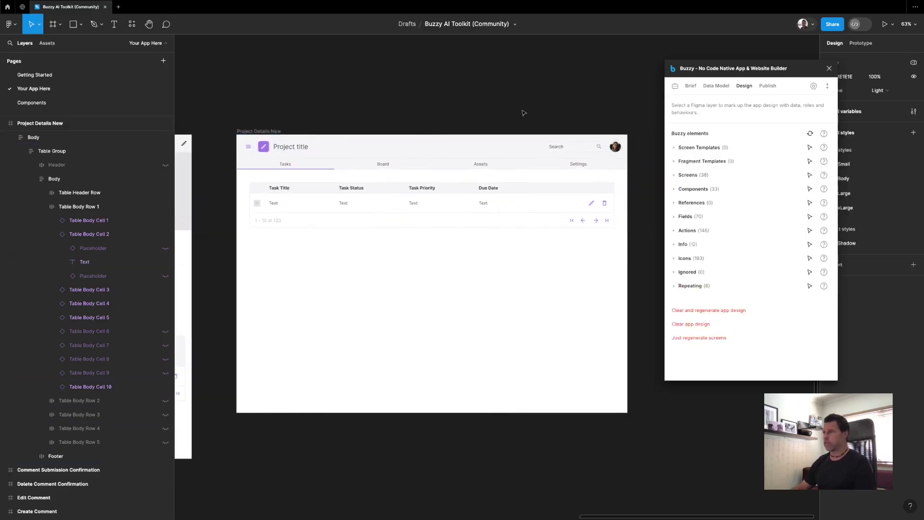
pyautogui.hscroll(-2, 409, 164)
pyautogui.scroll(-1, 409, 163)
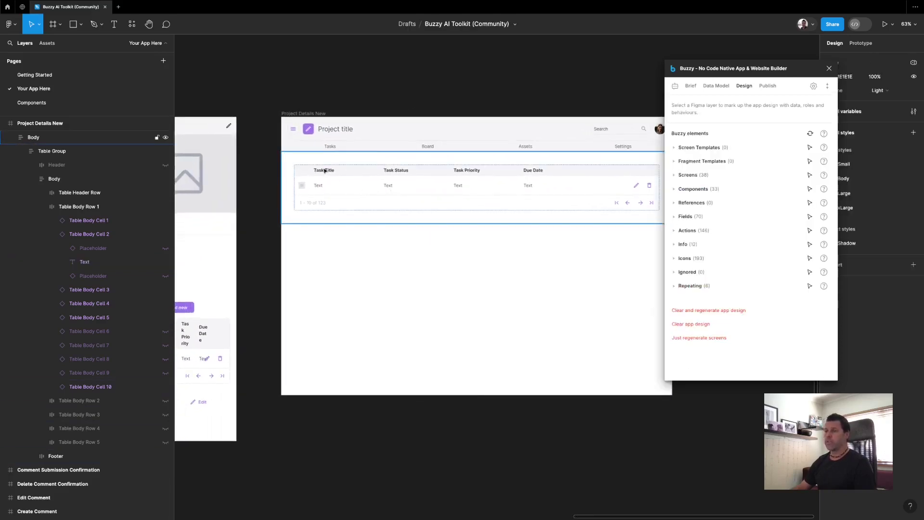
# Collapse the Buzzy plugin window so it no longer covers the canvas beside the Project Details New screen
pyautogui.hscroll(1, 410, 172)
pyautogui.scroll(1, 410, 171)
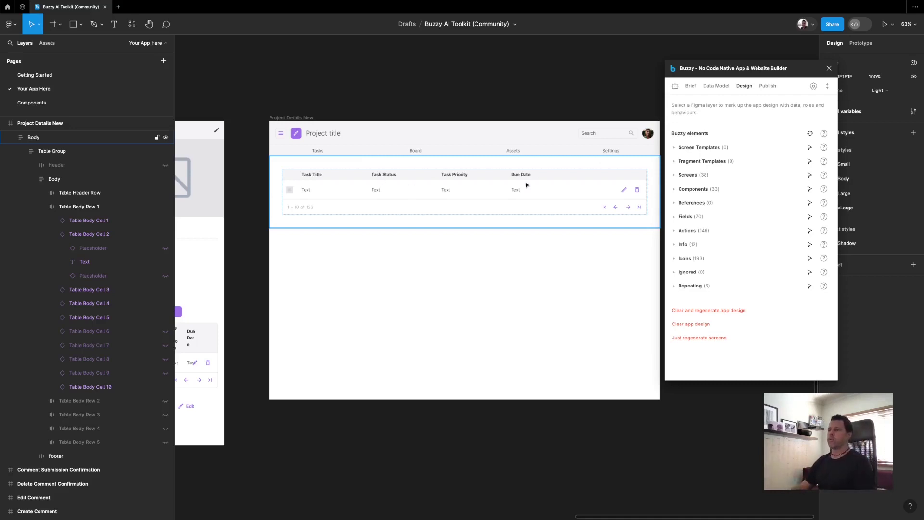
pyautogui.click(829, 67)
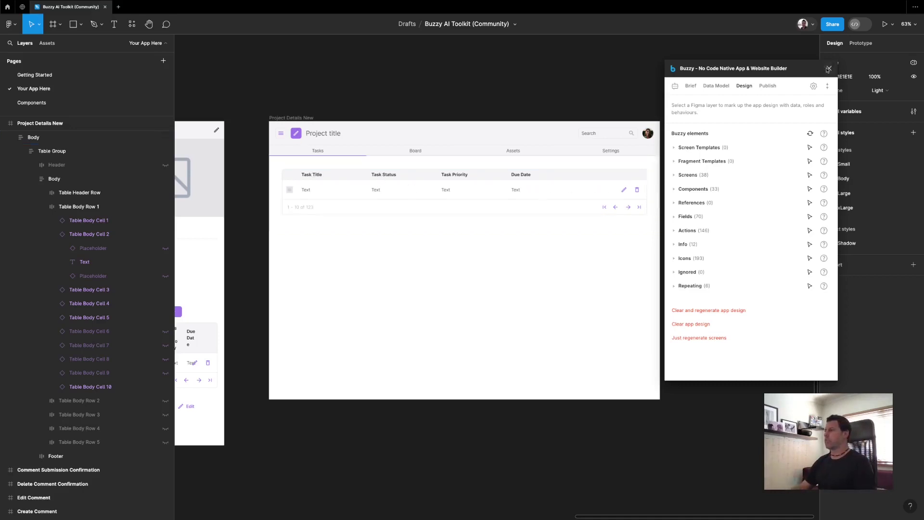
pyautogui.click(827, 86)
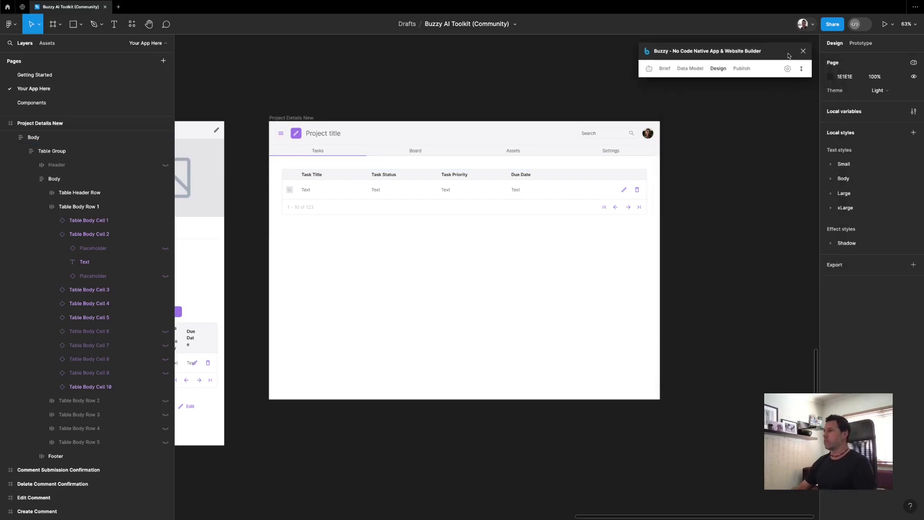
# Change the Due Date header and body cells in the tasks table from fill container to fixed width
pyautogui.hscroll(-3, 532, 247)
pyautogui.hscroll(-3, 532, 246)
pyautogui.scroll(5, 532, 247)
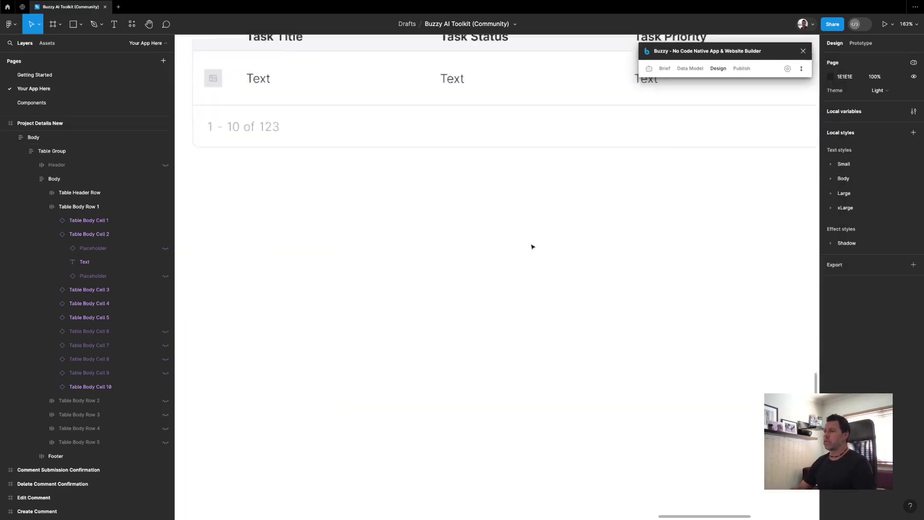
pyautogui.scroll(-4, 532, 246)
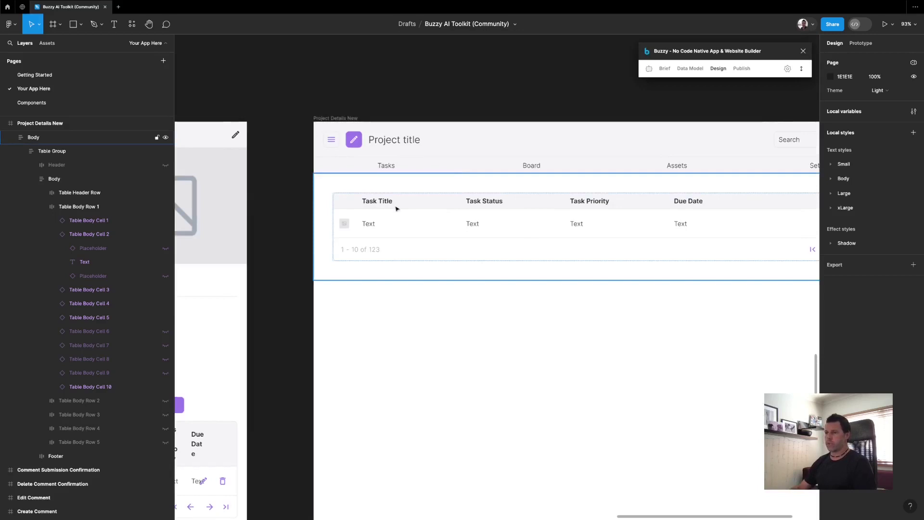
pyautogui.hscroll(4, 396, 209)
pyautogui.hscroll(3, 396, 209)
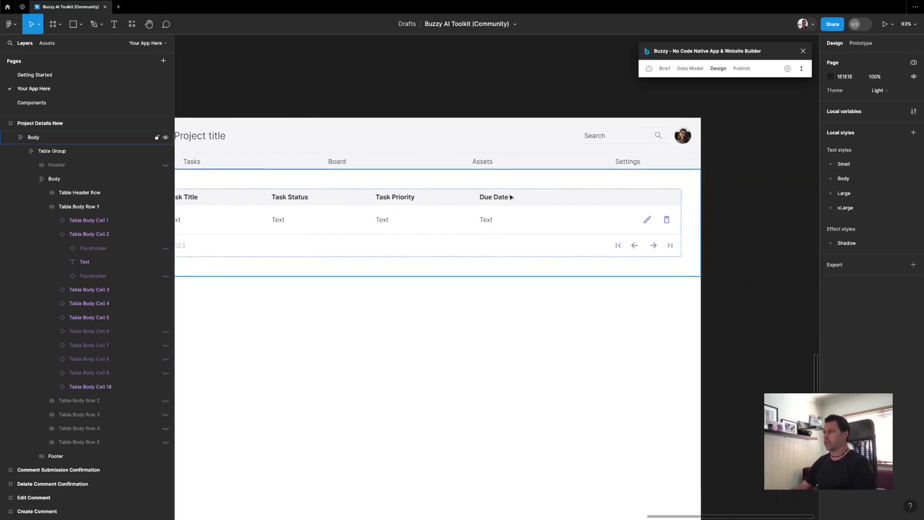
pyautogui.click(495, 197)
pyautogui.doubleClick(495, 197)
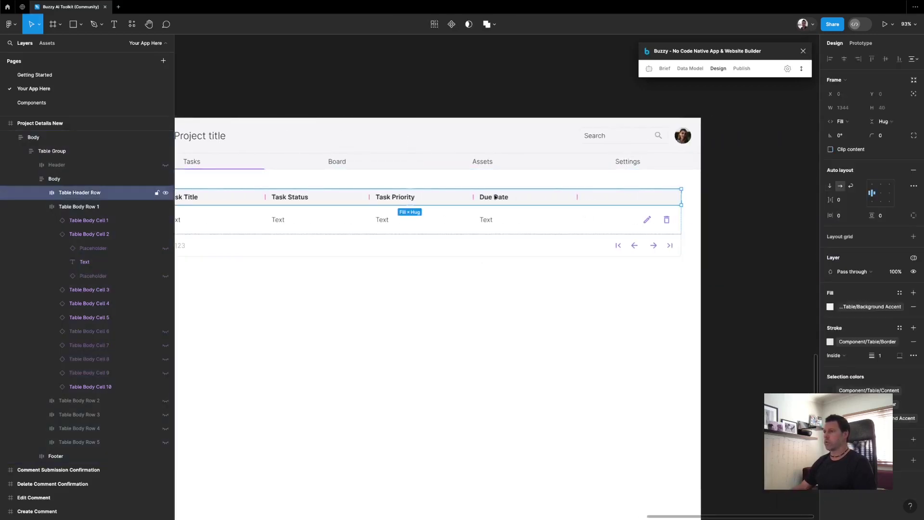
pyautogui.click(495, 197)
pyautogui.keyDown('shift'); pyautogui.click(490, 220); pyautogui.keyUp('shift')
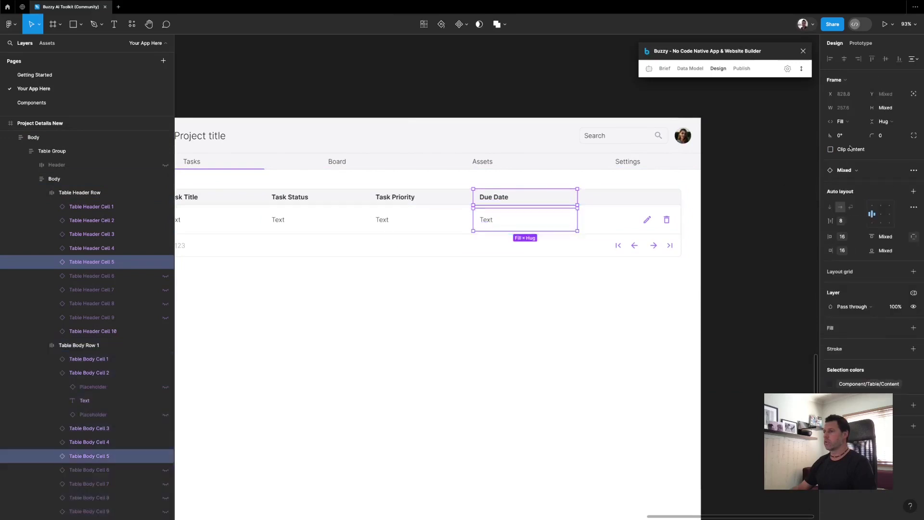
pyautogui.click(850, 122)
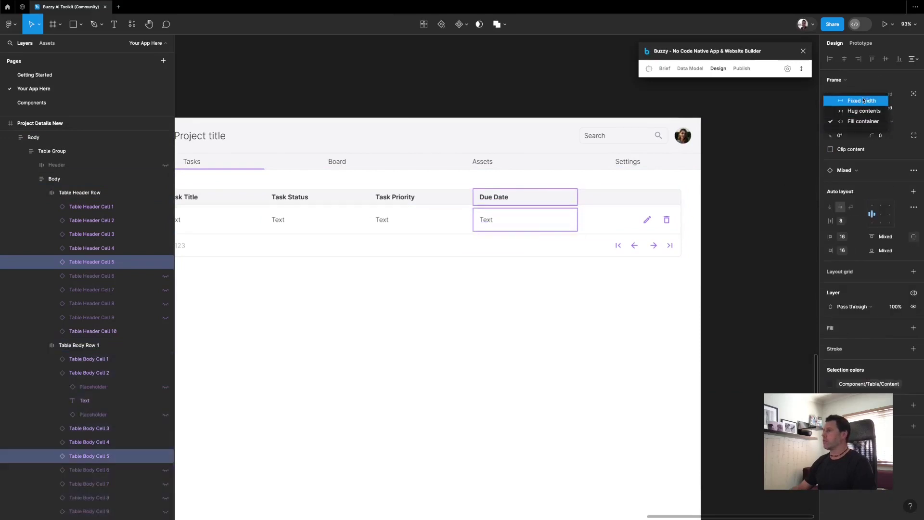
pyautogui.click(863, 100)
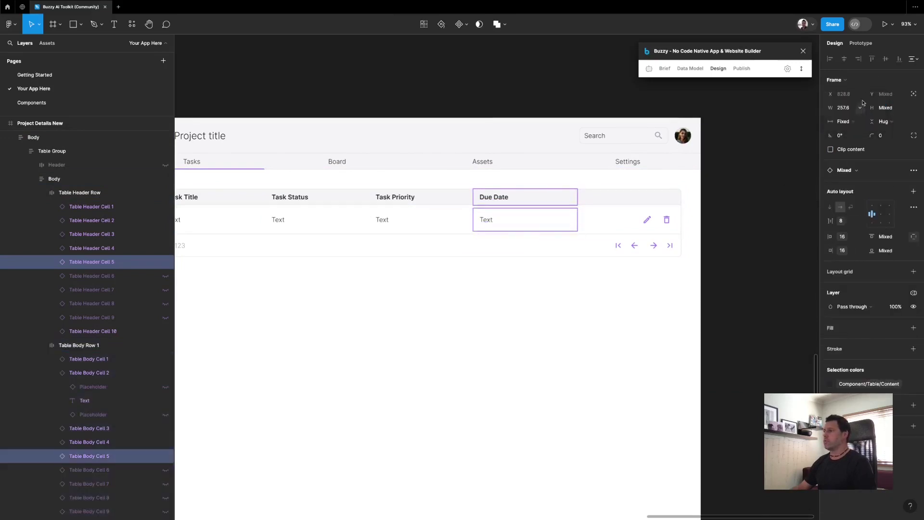
# Change the Task Priority header and body cells in the tasks table to fixed width
pyautogui.click(412, 203)
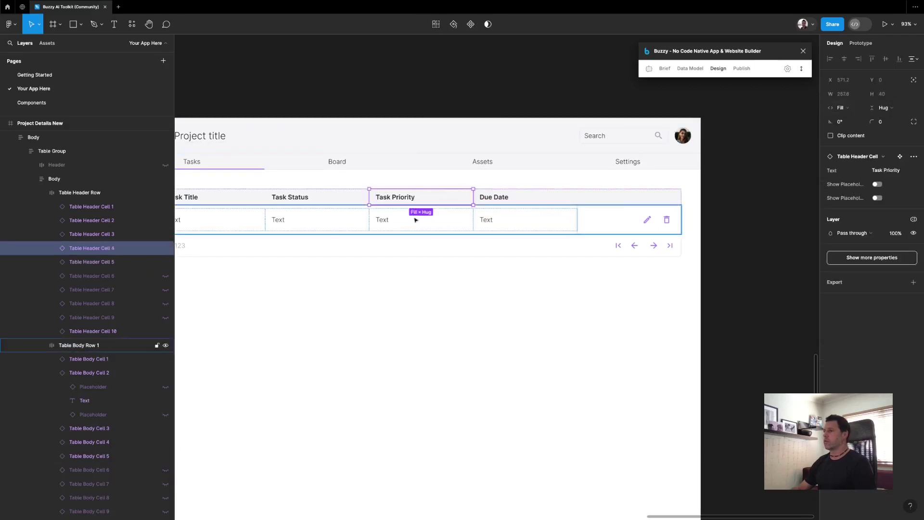
pyautogui.keyDown('shift'); pyautogui.click(414, 219); pyautogui.keyUp('shift')
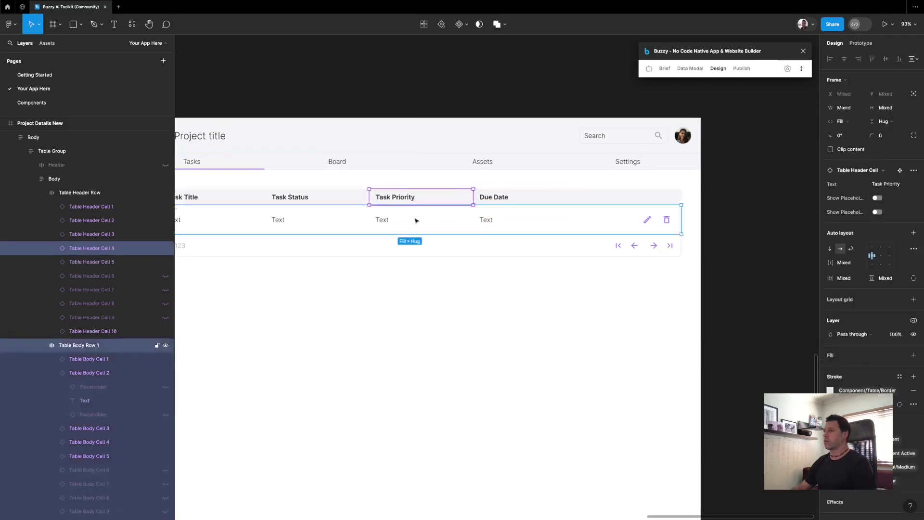
pyautogui.click(842, 122)
pyautogui.click(863, 100)
# Change the Task Status header and body cells in the tasks table to fixed width
pyautogui.hscroll(-5, 268, 213)
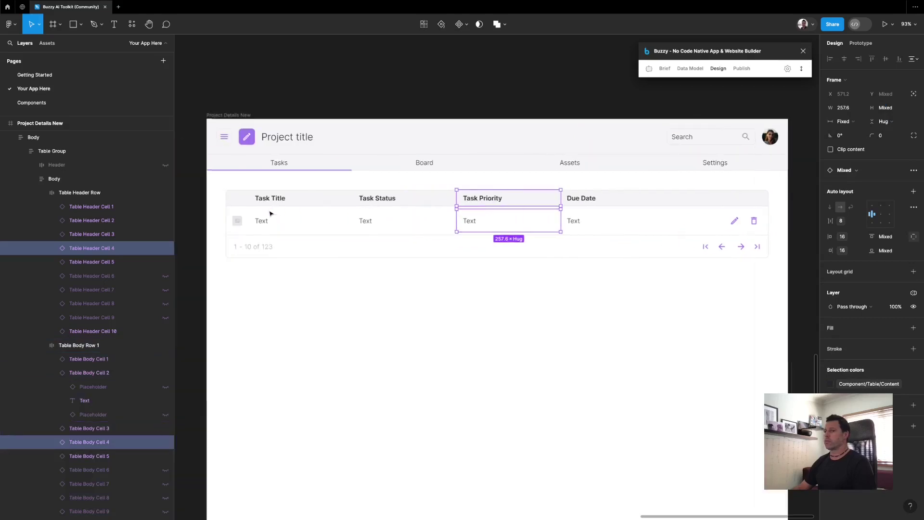
pyautogui.click(437, 223)
pyautogui.keyDown('shift'); pyautogui.doubleClick(436, 203); pyautogui.keyUp('shift')
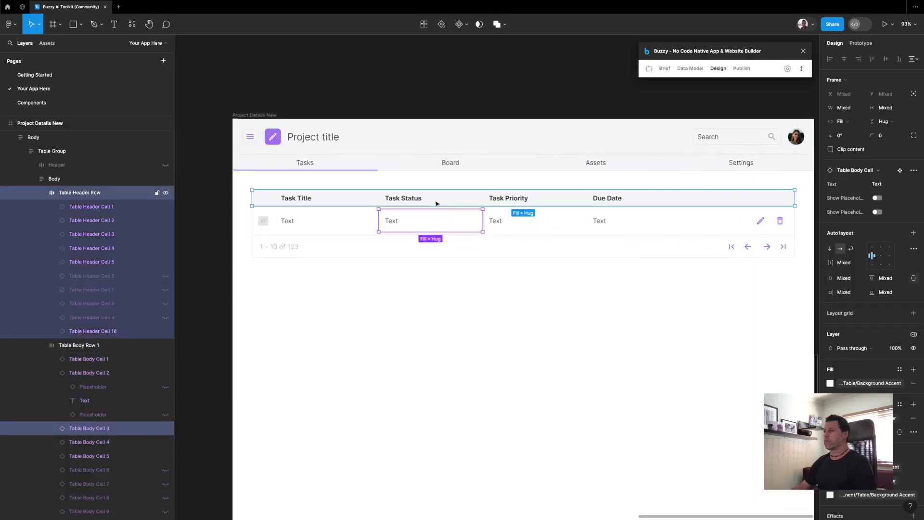
pyautogui.click(842, 121)
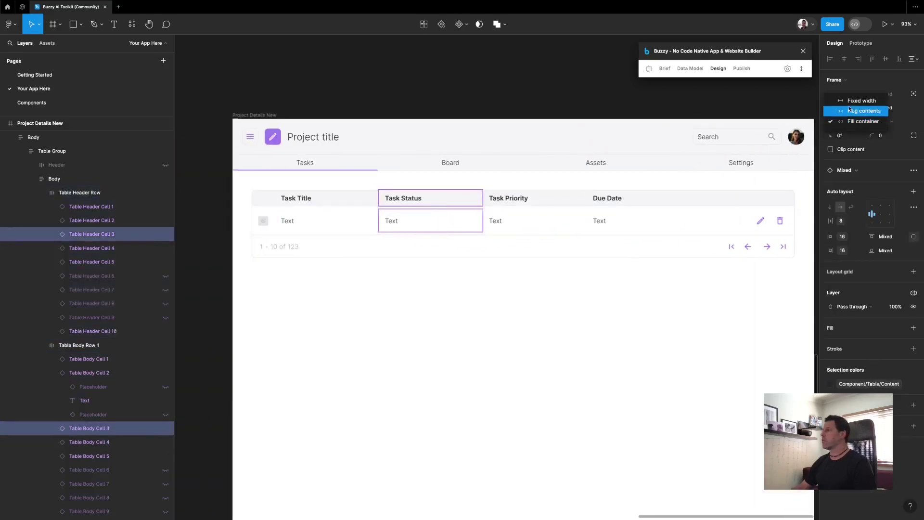
pyautogui.click(856, 101)
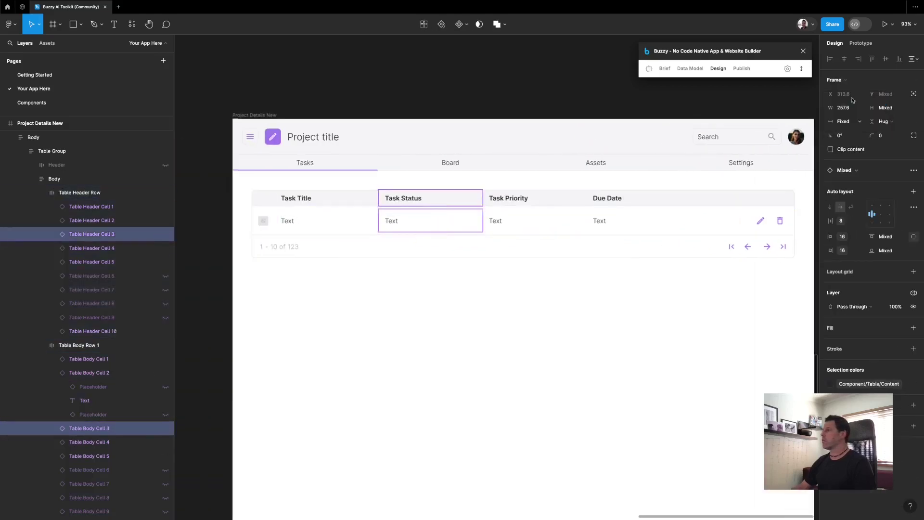
# Give the header and body cells of the edit/delete icons column a fixed width and narrow them to about 120
pyautogui.click(742, 212)
pyautogui.keyDown('shift'); pyautogui.click(745, 199); pyautogui.keyUp('shift')
pyautogui.keyDown('shift'); pyautogui.doubleClick(745, 199); pyautogui.keyUp('shift')
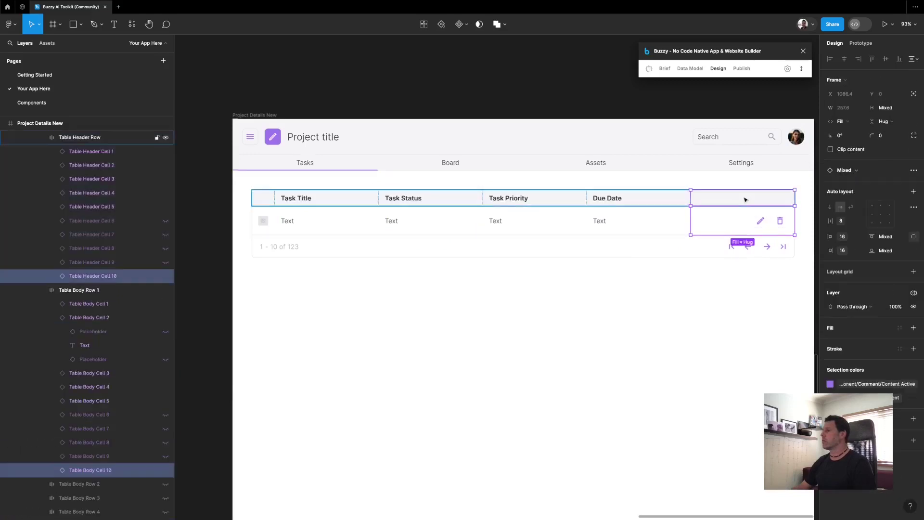
pyautogui.click(843, 121)
pyautogui.click(852, 101)
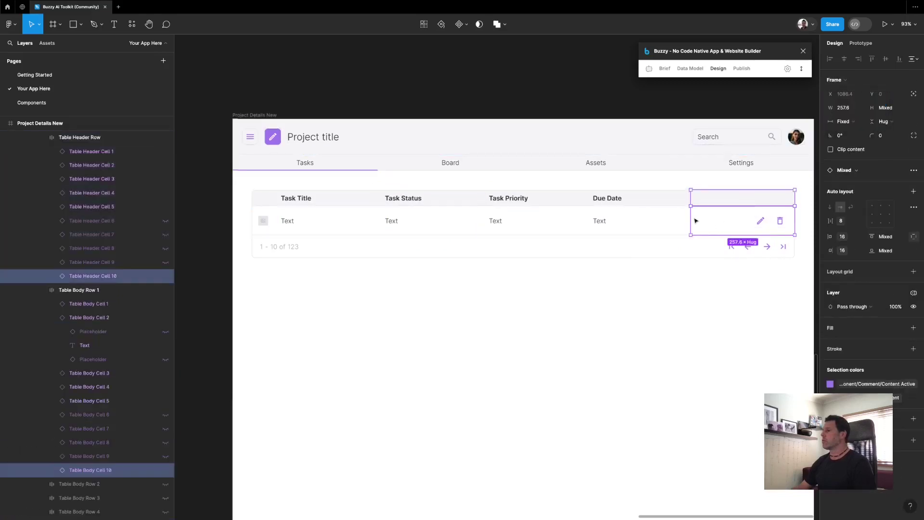
pyautogui.moveTo(695, 218); pyautogui.dragTo(738, 219)
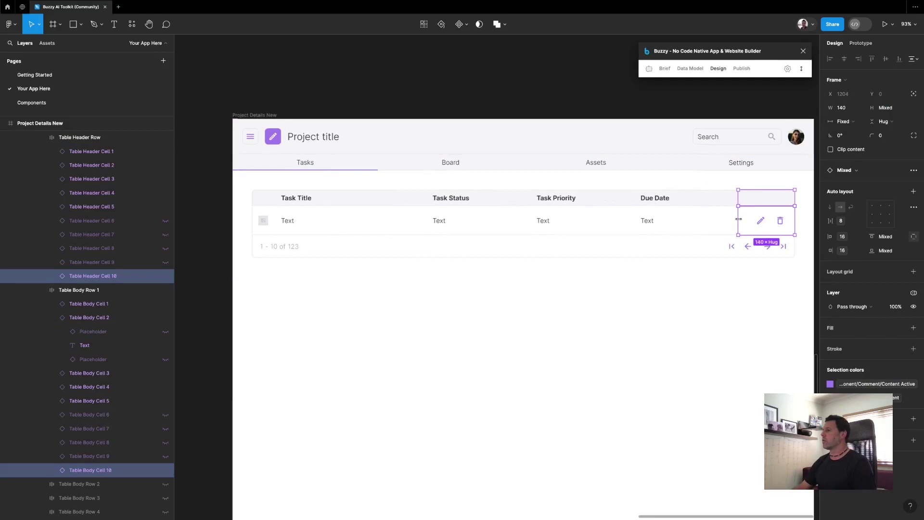
pyautogui.moveTo(742, 219); pyautogui.dragTo(746, 220)
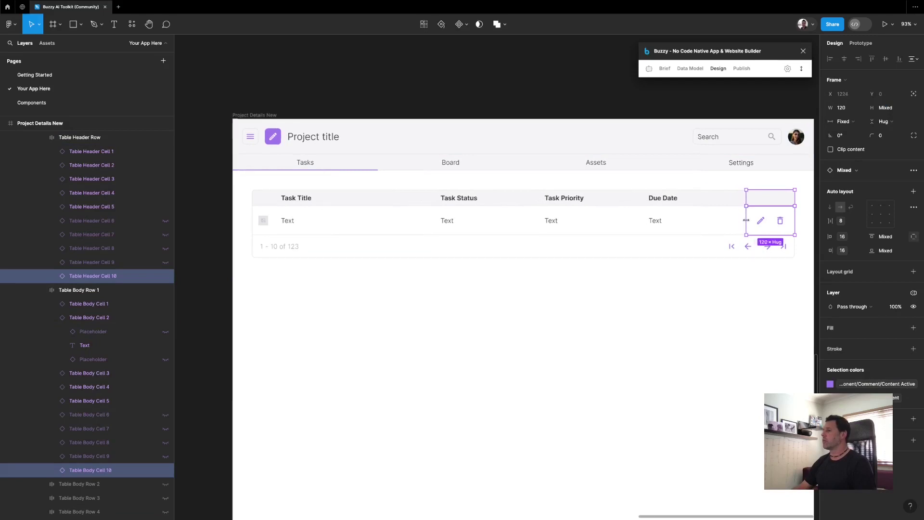
# Set the width of the Due Date header and body cells to 180
pyautogui.click(691, 219)
pyautogui.keyDown('shift'); pyautogui.click(674, 200); pyautogui.keyUp('shift')
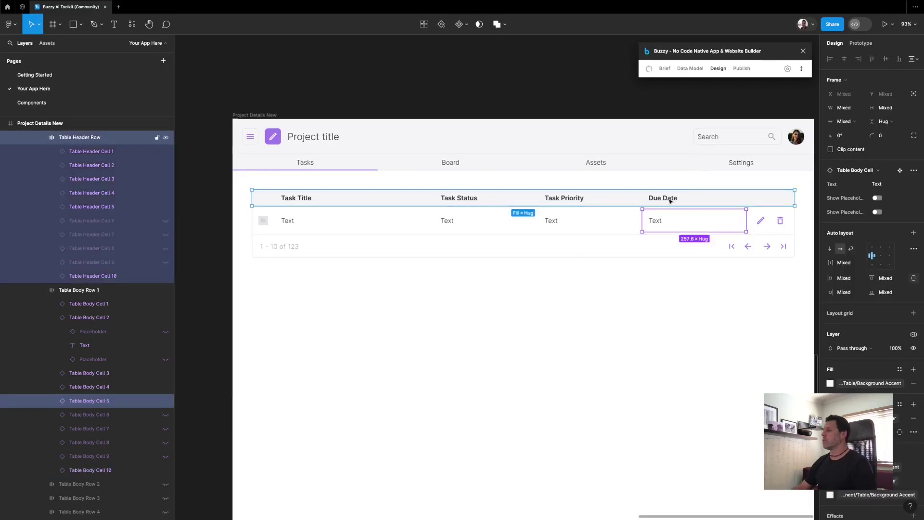
pyautogui.click(670, 200)
pyautogui.doubleClick(672, 203)
pyautogui.doubleClick(673, 206)
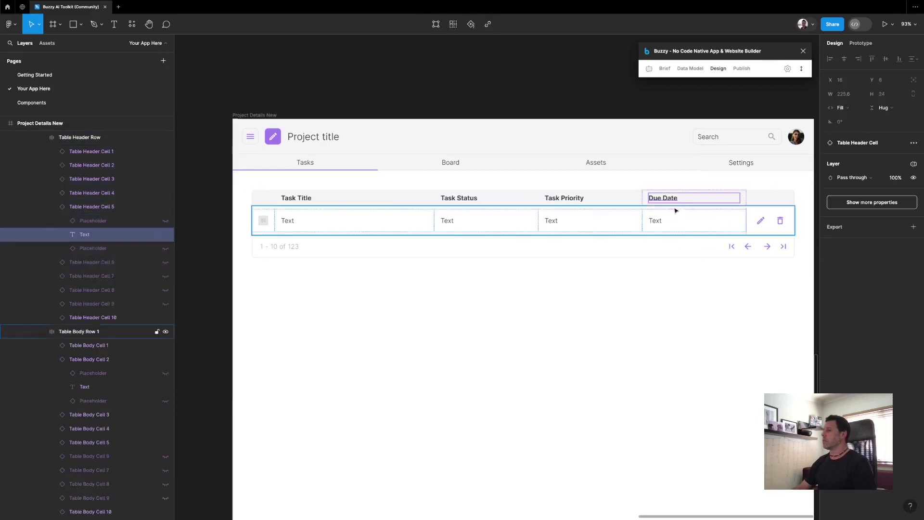
pyautogui.click(711, 200)
pyautogui.keyDown('shift'); pyautogui.click(703, 222); pyautogui.keyUp('shift')
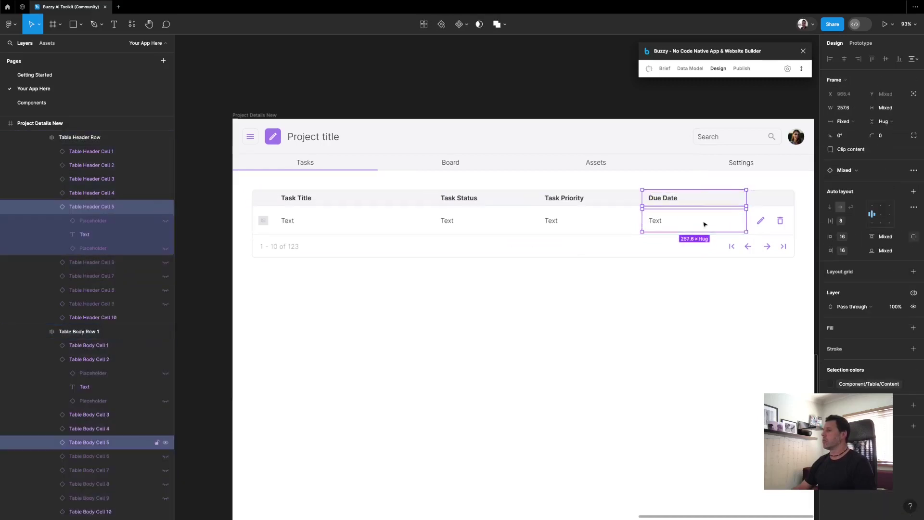
pyautogui.click(843, 107)
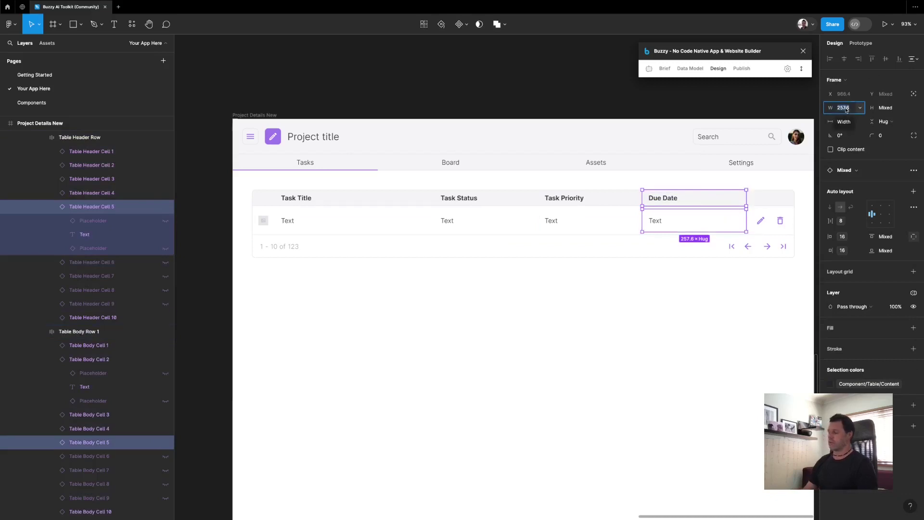
pyautogui.write('180')
pyautogui.press('Return')
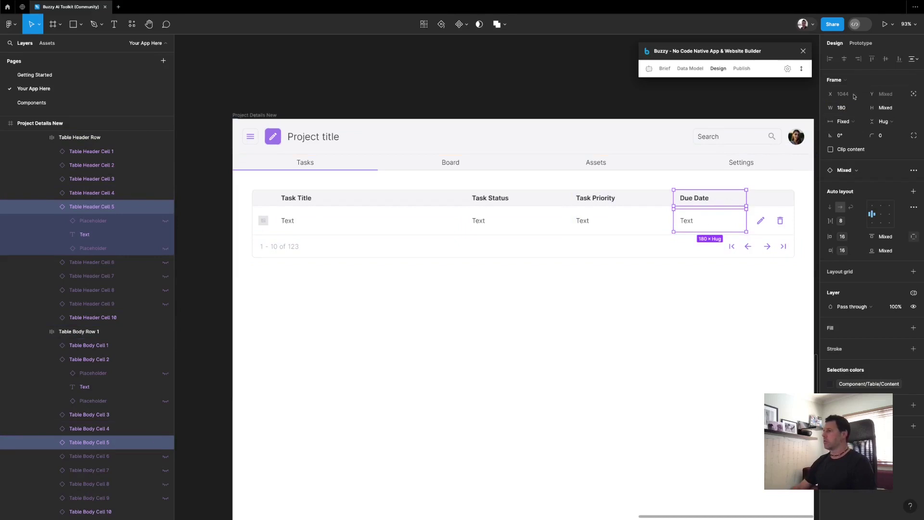
# Widen the selected Due Date header and body cells to 200
pyautogui.click(842, 110)
pyautogui.write('200')
pyautogui.press('Return')
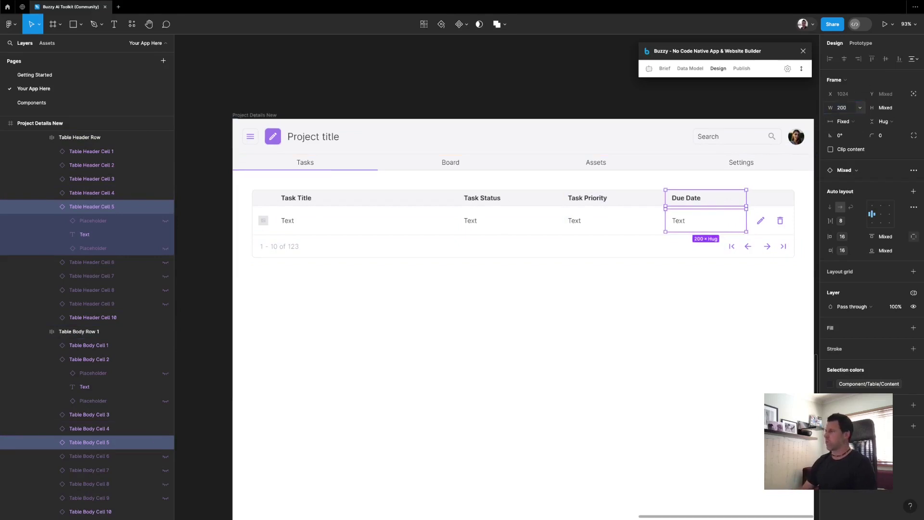
# Set the width of the Task Priority header and body cells to 160
pyautogui.click(587, 201)
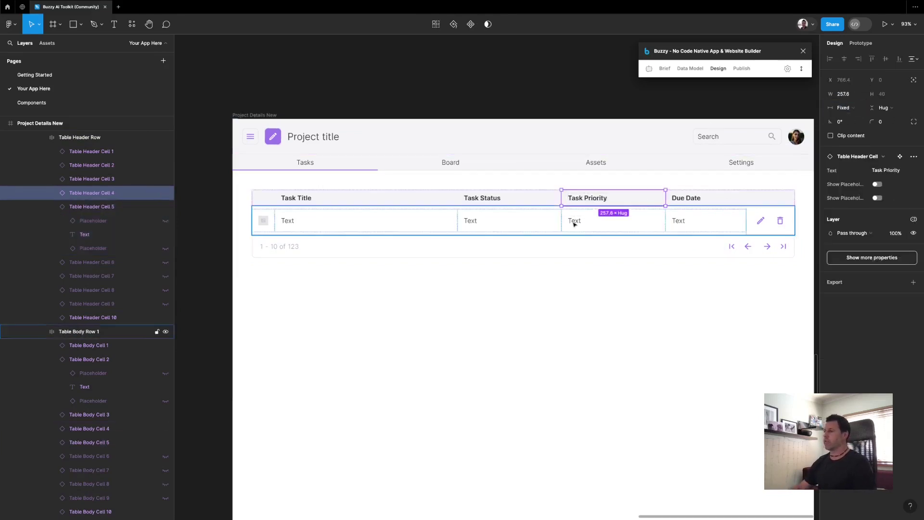
pyautogui.keyDown('shift'); pyautogui.click(573, 220); pyautogui.keyUp('shift')
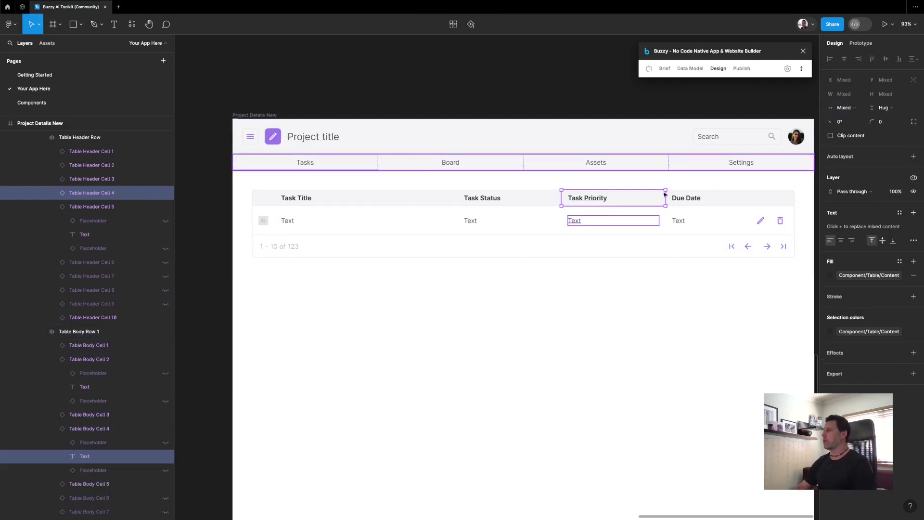
pyautogui.keyDown('shift'); pyautogui.click(620, 214); pyautogui.keyUp('shift')
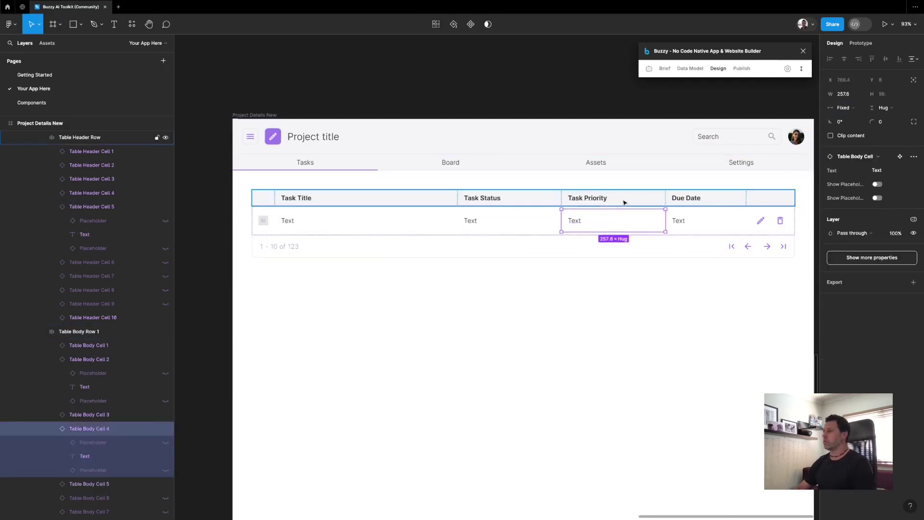
pyautogui.click(844, 106)
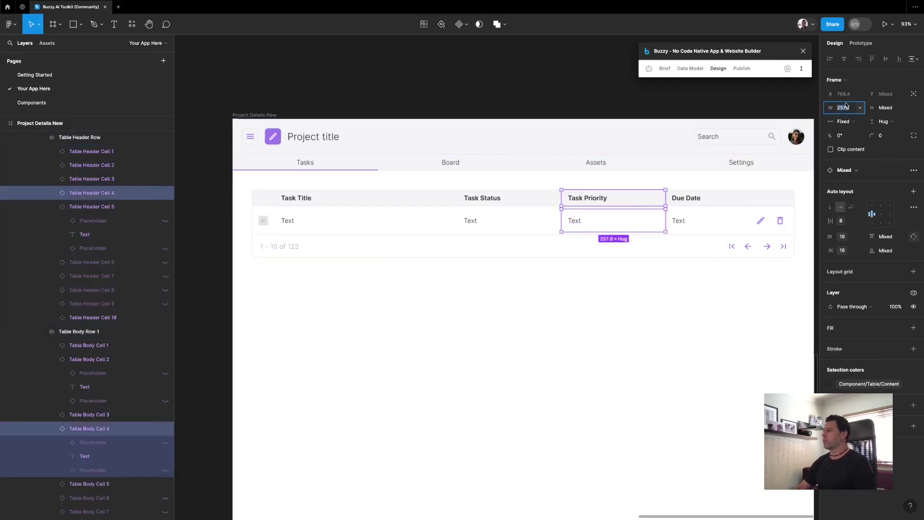
pyautogui.write('1')
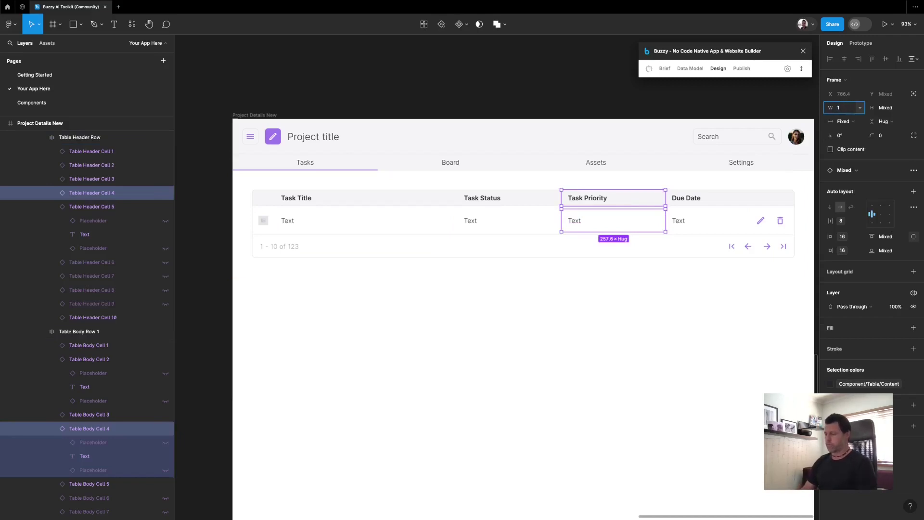
pyautogui.write('60')
pyautogui.press('Return')
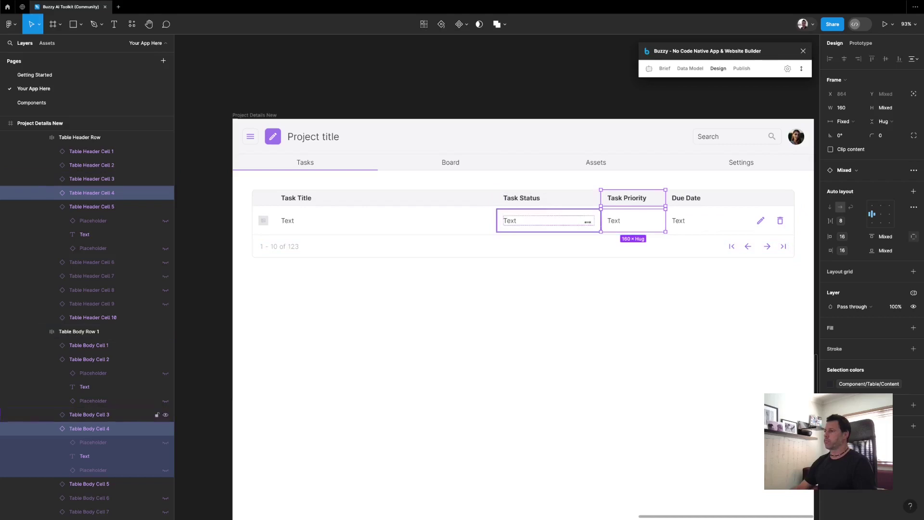
# Set the width of the Task Status header and body cells to 160
pyautogui.click(534, 199)
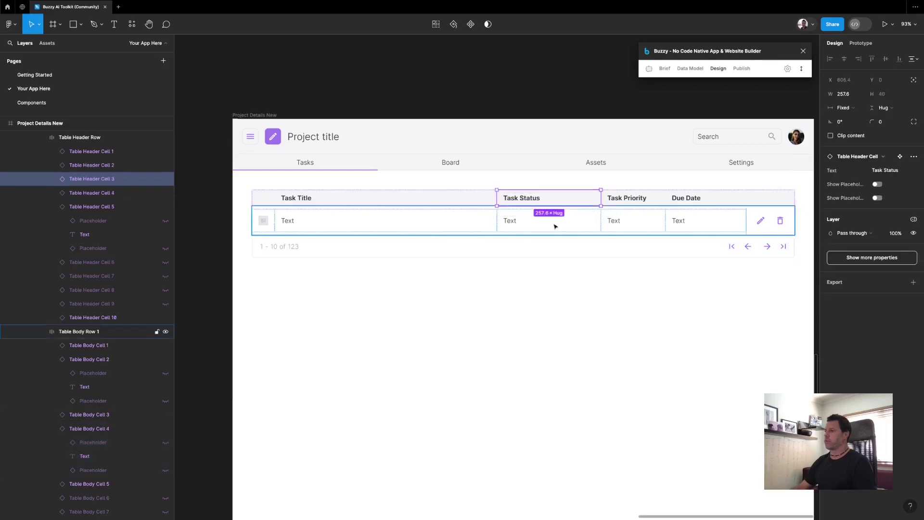
pyautogui.keyDown('shift'); pyautogui.click(555, 226); pyautogui.keyUp('shift')
pyautogui.click(841, 107)
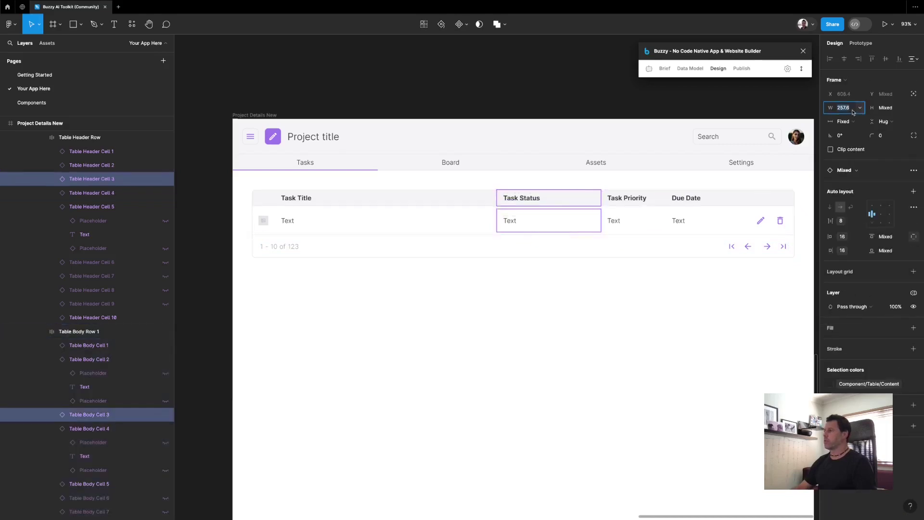
pyautogui.write('160')
pyautogui.press('Return')
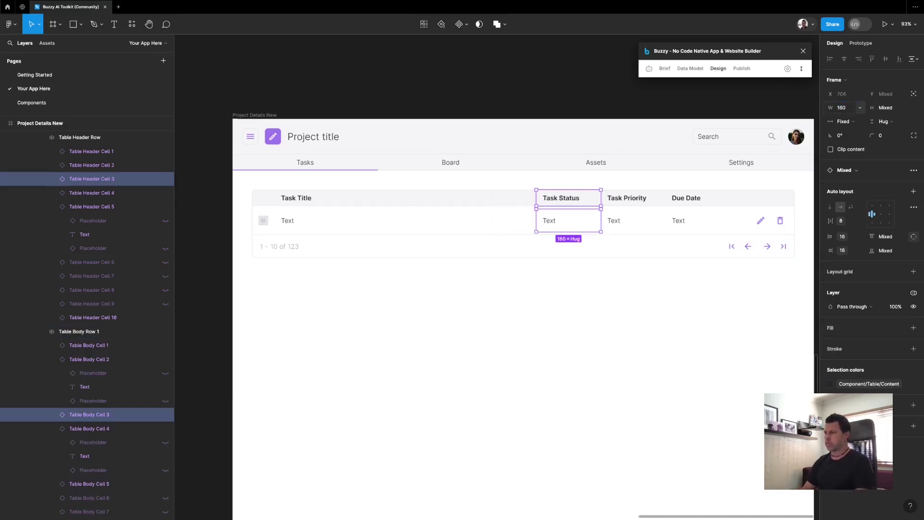
# Set the width of the Task Status and Task Priority header and body cells to 180
pyautogui.click(841, 107)
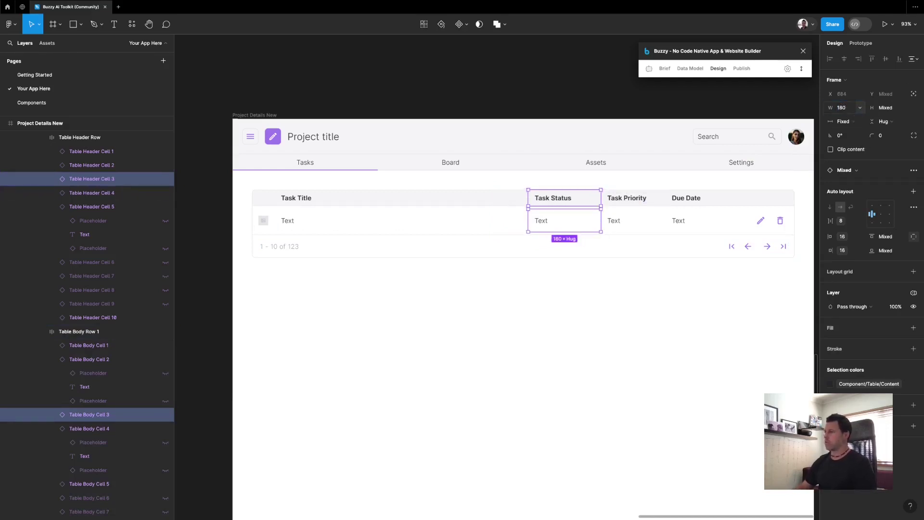
pyautogui.click(655, 197)
pyautogui.keyDown('shift'); pyautogui.click(638, 223); pyautogui.keyUp('shift')
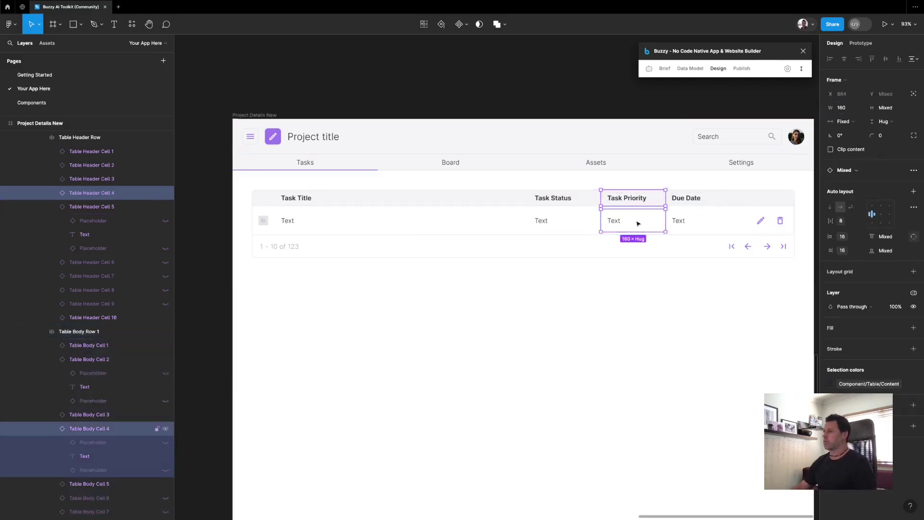
pyautogui.click(842, 108)
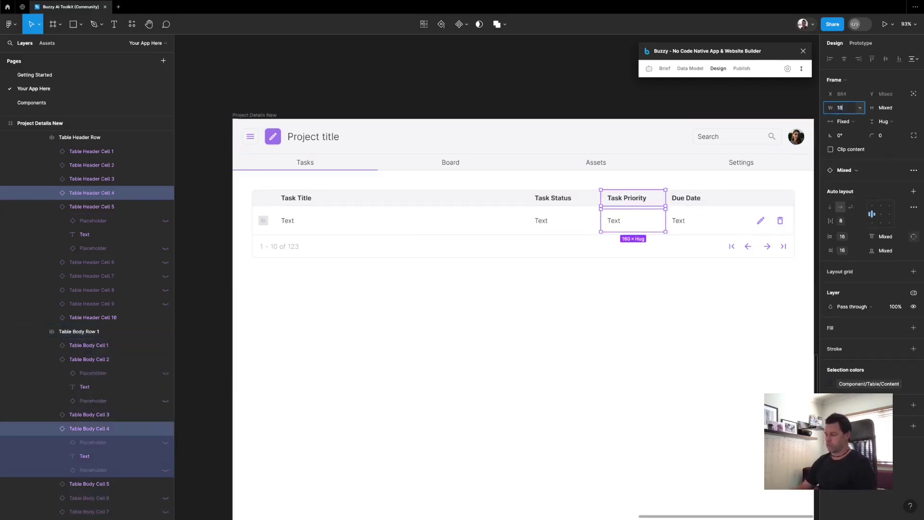
pyautogui.write('180')
# Check the horizontal sizing of the Task Title header and body cells in the tasks table
pyautogui.click(330, 198)
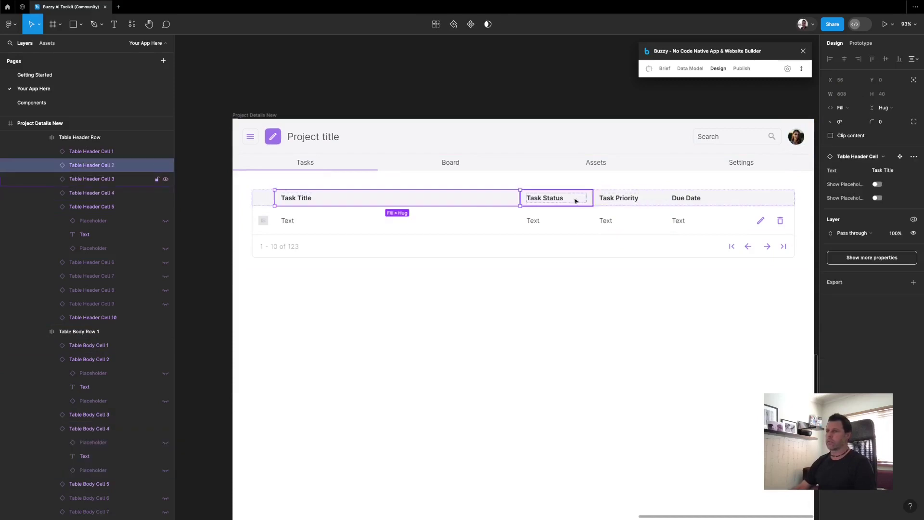
pyautogui.click(307, 221)
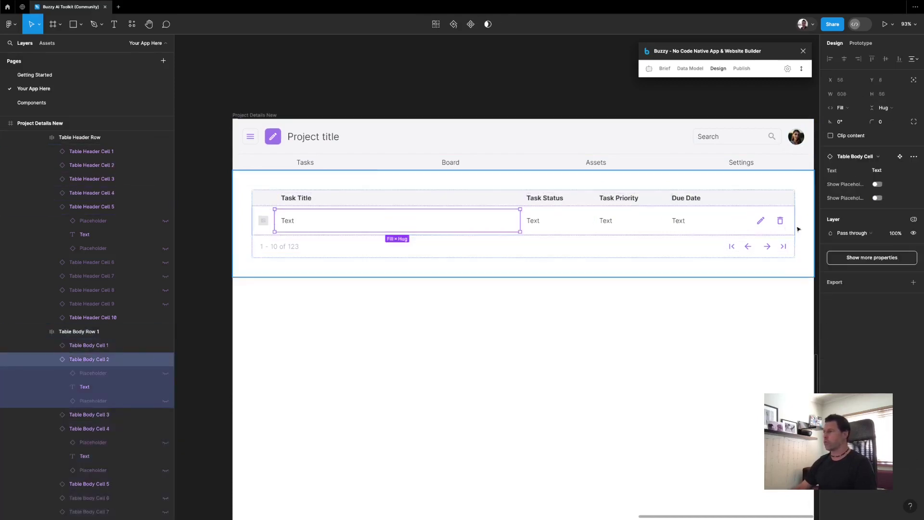
pyautogui.hscroll(-2, 722, 296)
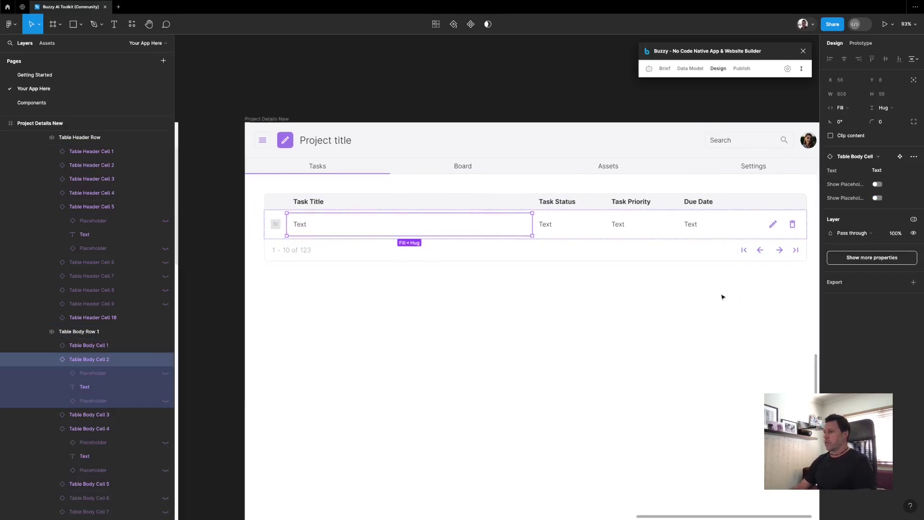
pyautogui.click(535, 51)
pyautogui.scroll(2, 484, 227)
pyautogui.hscroll(1, 484, 227)
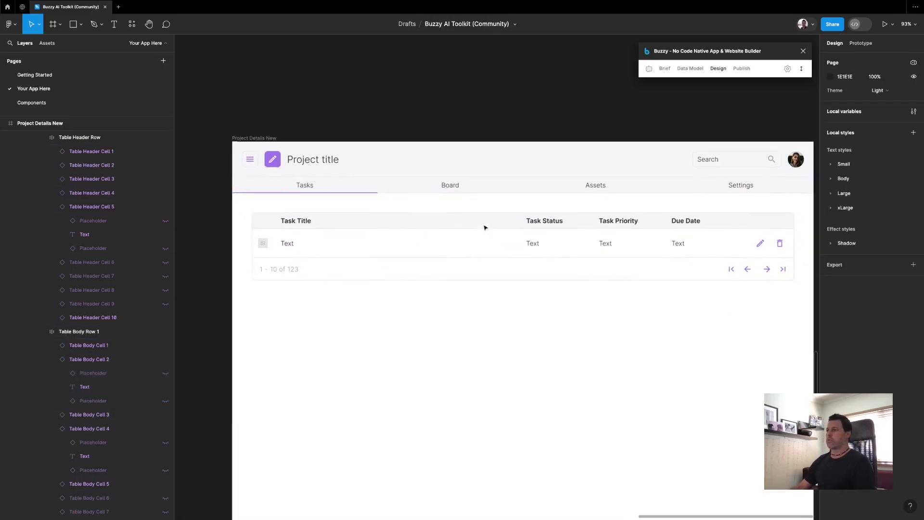
# Delete the hidden Table Body Row 2 through Table Body Row 5 from the table's Body group
pyautogui.click(406, 244)
pyautogui.doubleClick(406, 245)
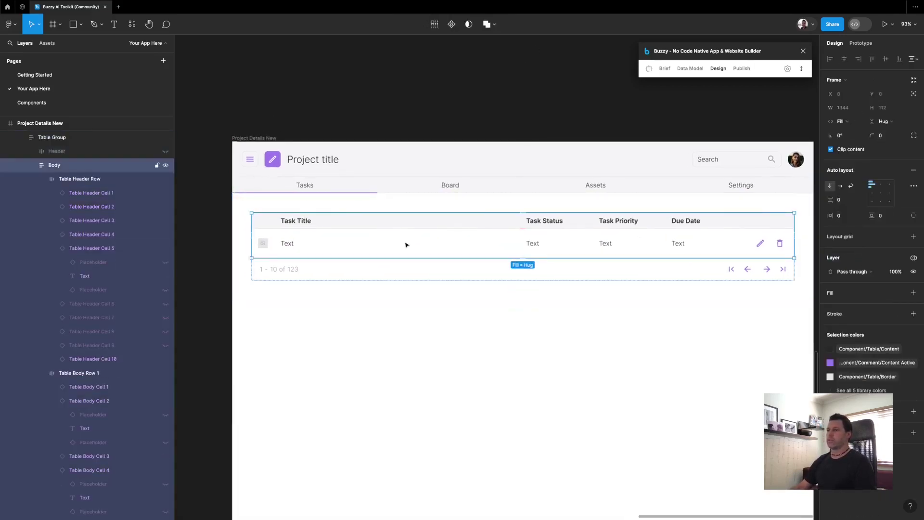
pyautogui.click(53, 178)
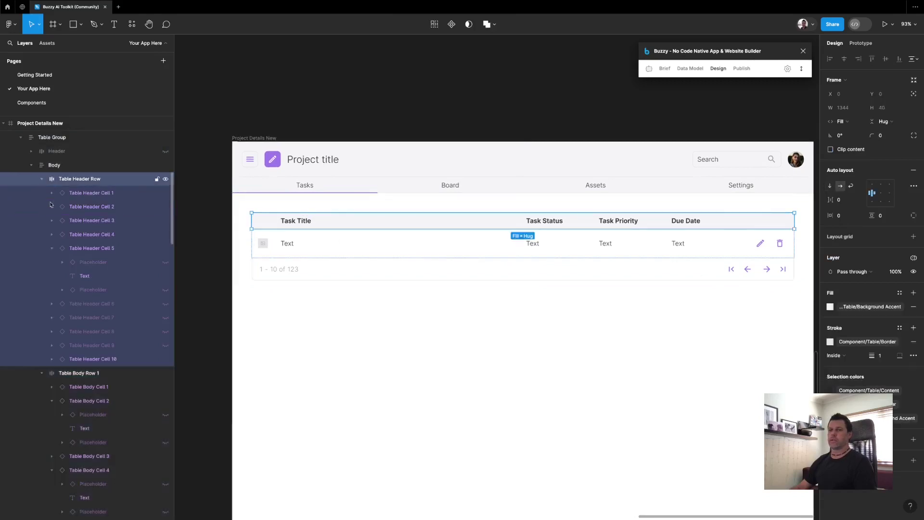
pyautogui.click(42, 373)
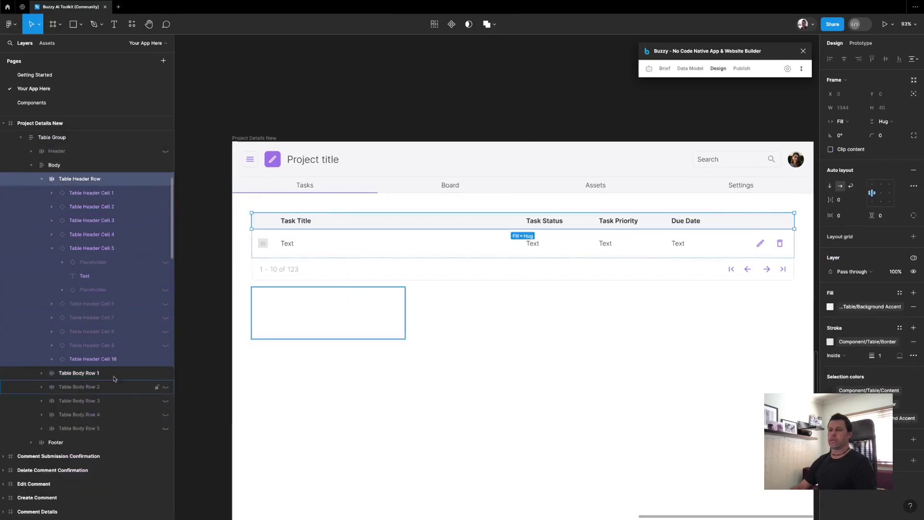
pyautogui.click(86, 387)
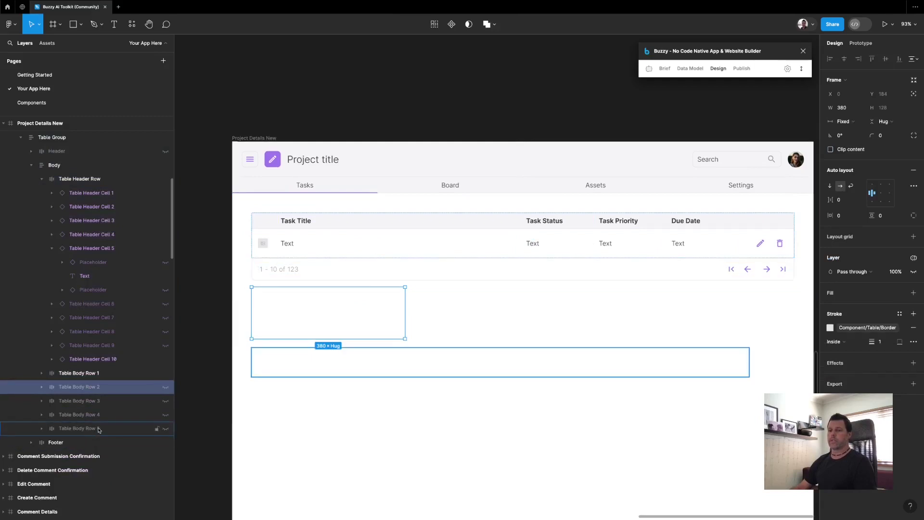
pyautogui.keyDown('shift'); pyautogui.click(96, 429); pyautogui.keyUp('shift')
pyautogui.press('Delete')
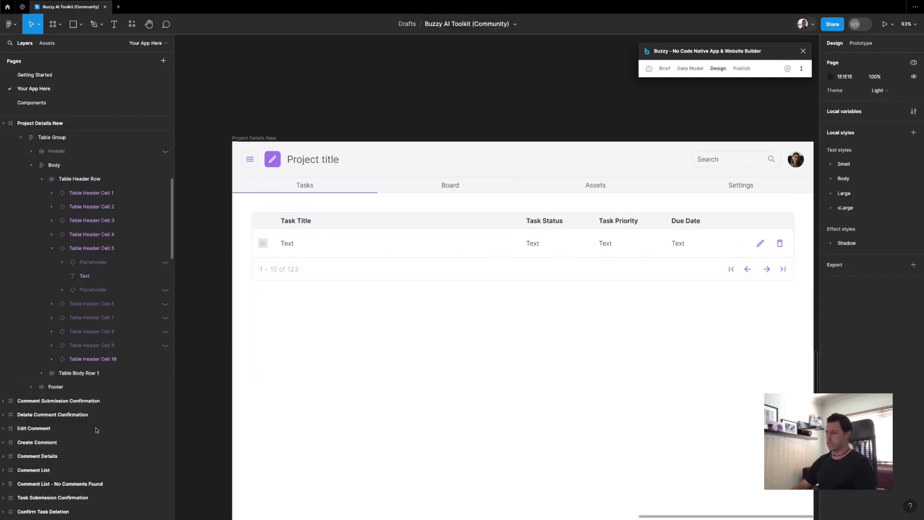
# Delete the hidden Table Header Cell 6 through Table Header Cell 9 from the Table Header Row
pyautogui.click(51, 248)
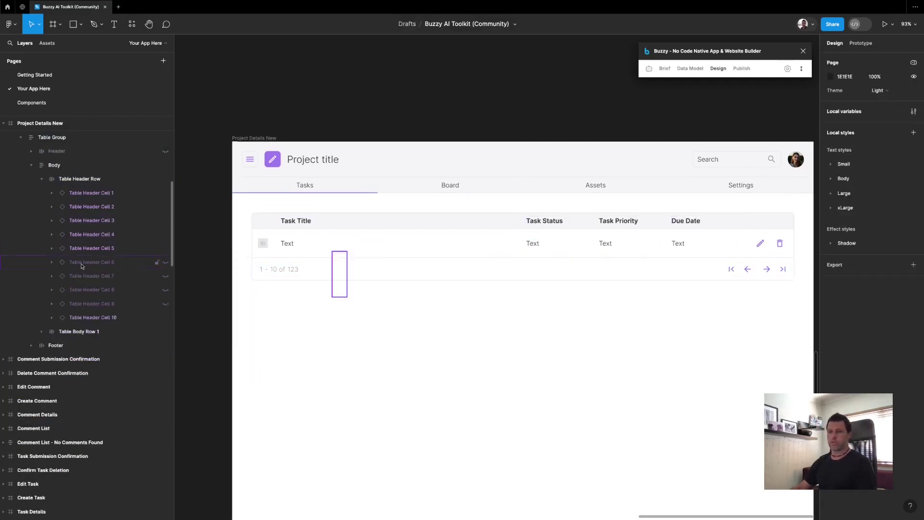
pyautogui.click(96, 262)
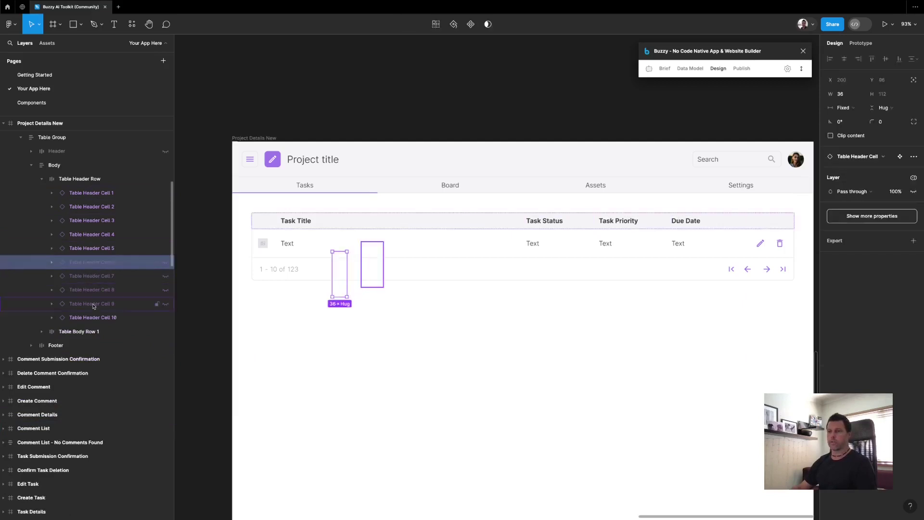
pyautogui.keyDown('shift'); pyautogui.click(91, 303); pyautogui.keyUp('shift')
pyautogui.press('Delete')
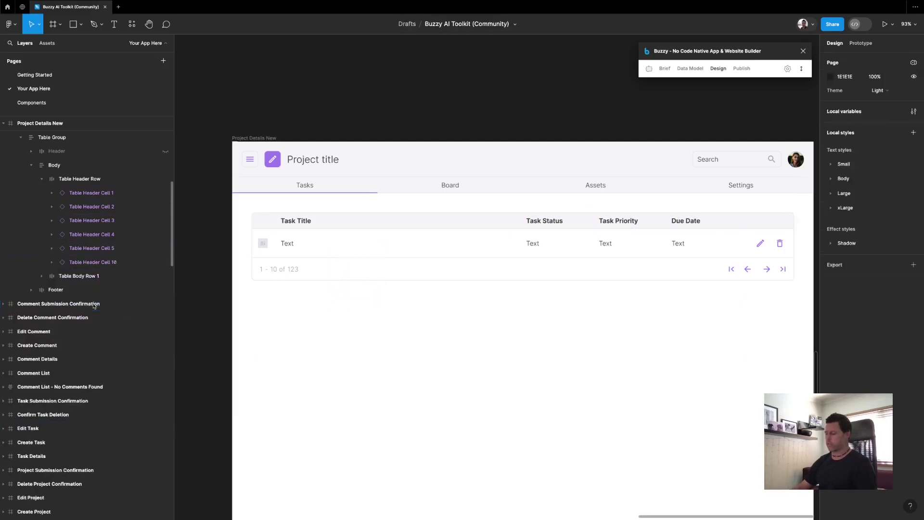
# Delete the hidden Table Body Cell 6 through Table Body Cell 9 from Table Body Row 1
pyautogui.click(42, 276)
pyautogui.click(53, 304)
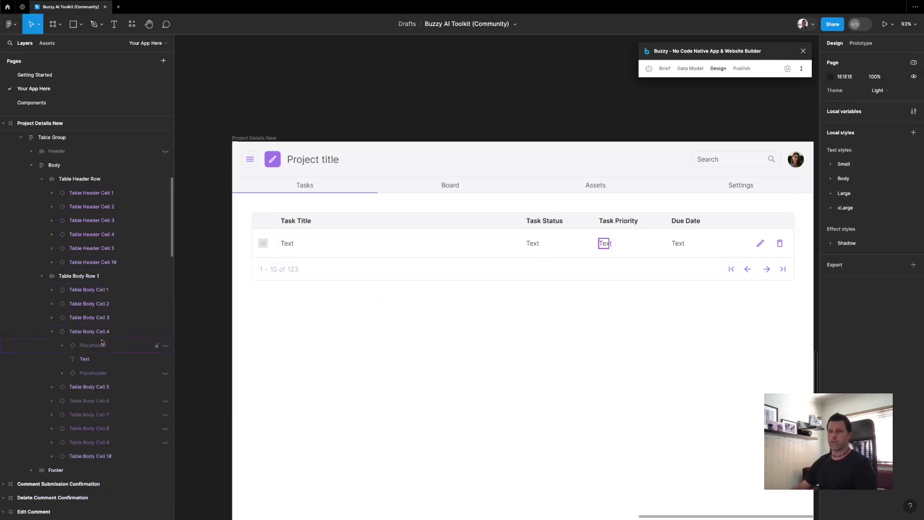
pyautogui.click(52, 331)
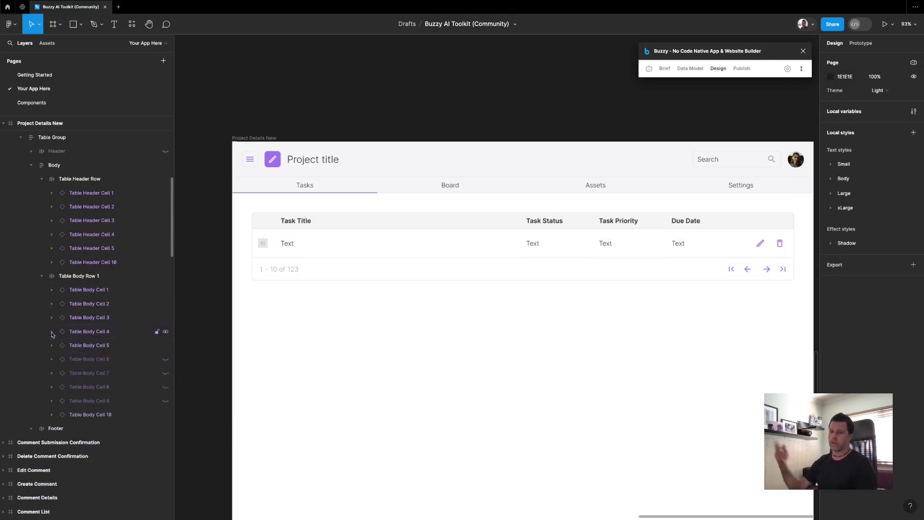
pyautogui.click(87, 360)
pyautogui.keyDown('shift'); pyautogui.click(89, 401); pyautogui.keyUp('shift')
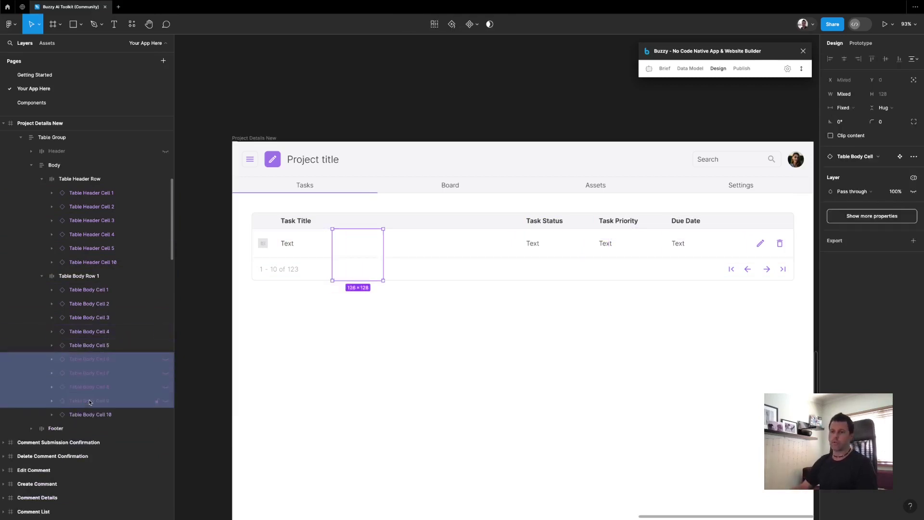
pyautogui.press('Delete')
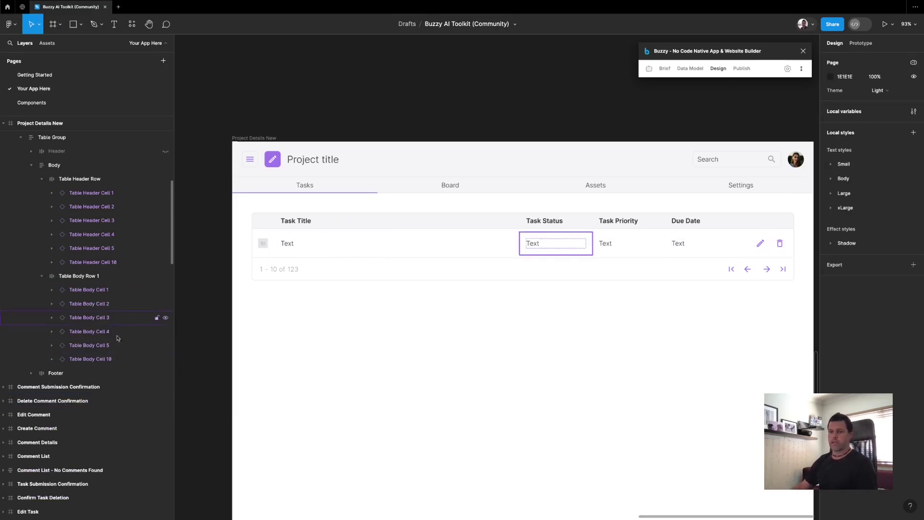
pyautogui.click(110, 360)
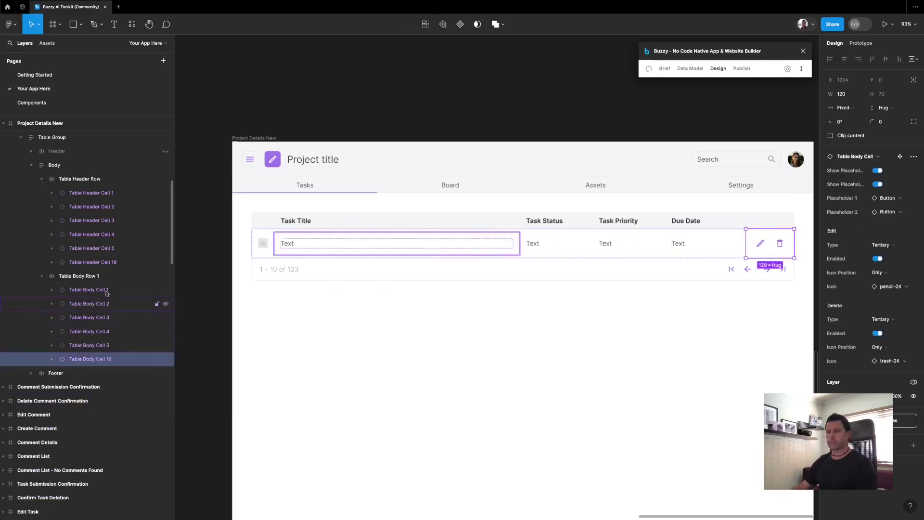
pyautogui.click(516, 68)
pyautogui.scroll(-1, 365, 154)
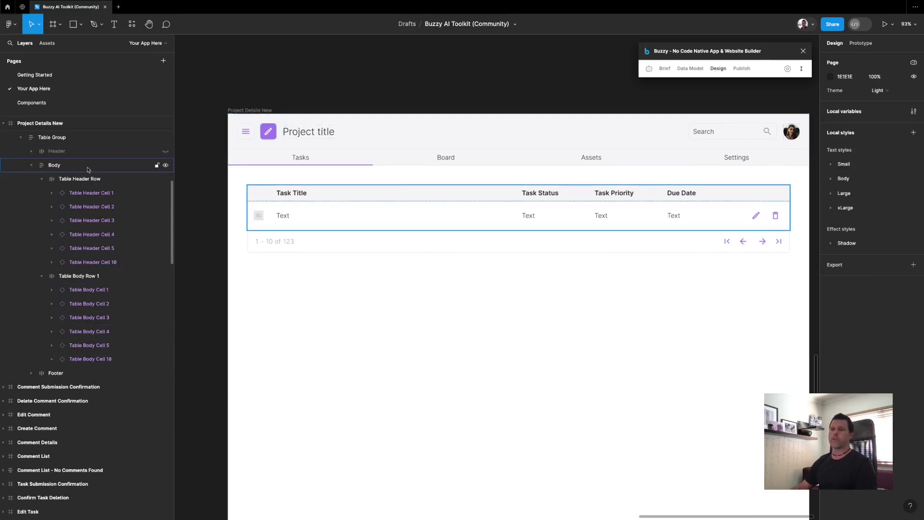
pyautogui.scroll(-1, 224, 196)
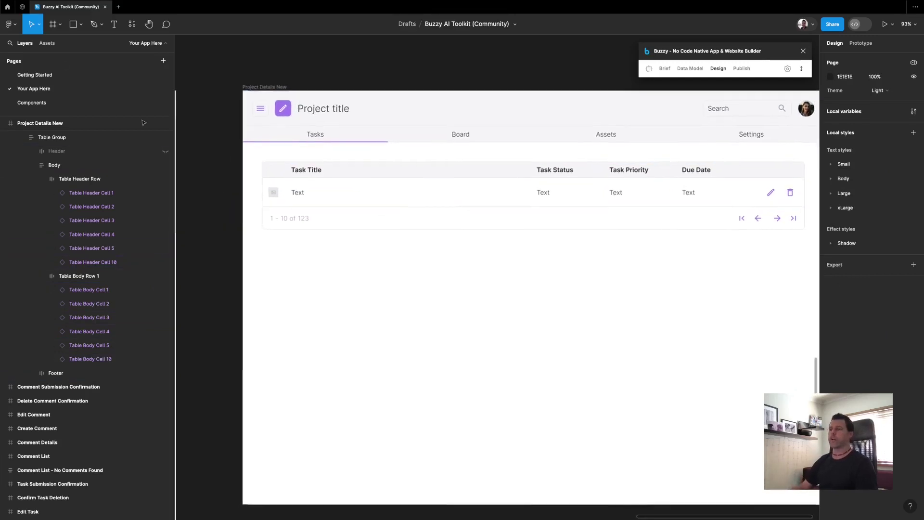
# Place a Table Group component instance below the tasks table to examine its layer structure, and delete it
pyautogui.click(47, 43)
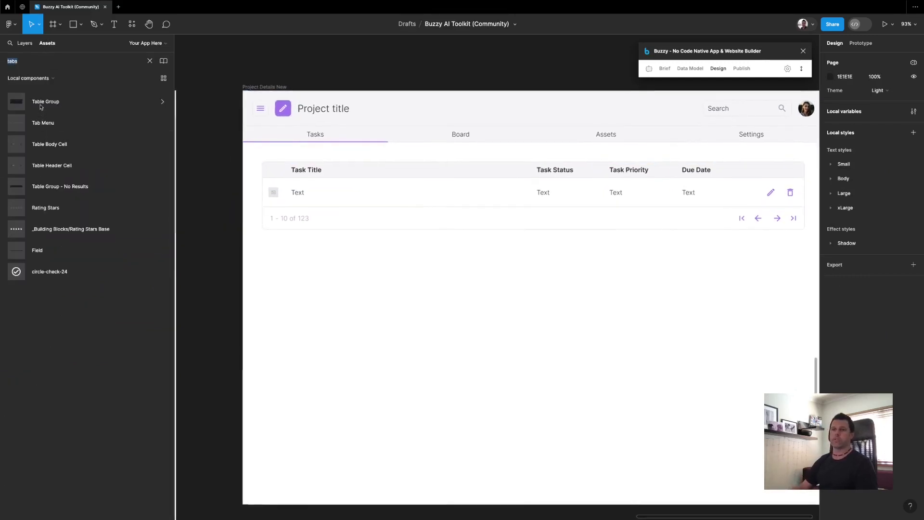
pyautogui.moveTo(39, 105); pyautogui.dragTo(479, 244)
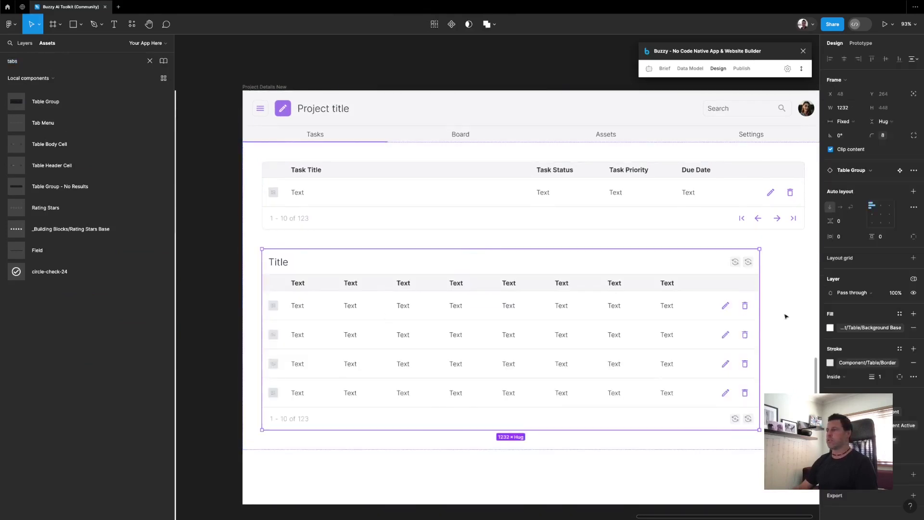
pyautogui.scroll(-3, 698, 359)
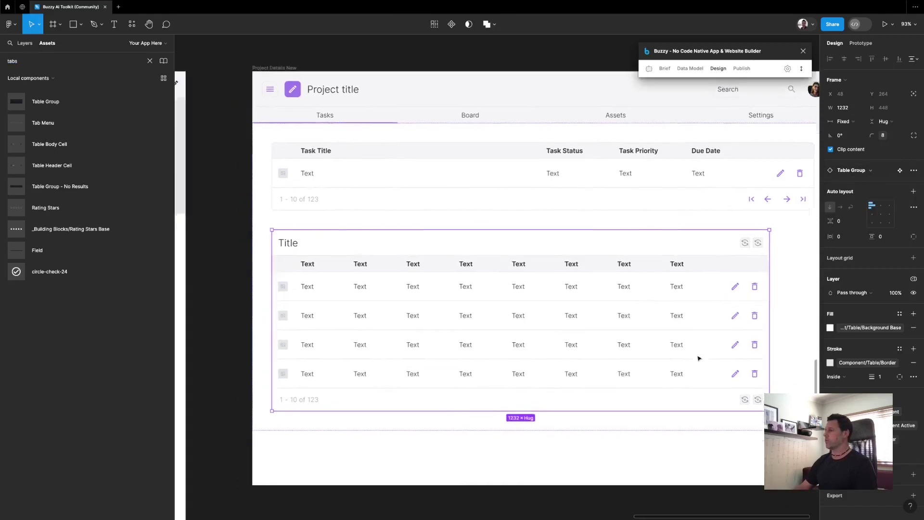
pyautogui.click(23, 44)
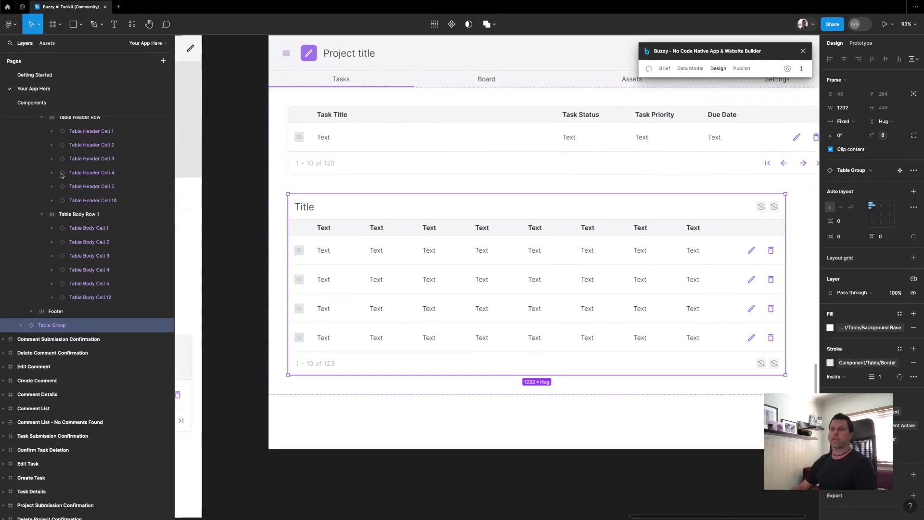
pyautogui.click(19, 326)
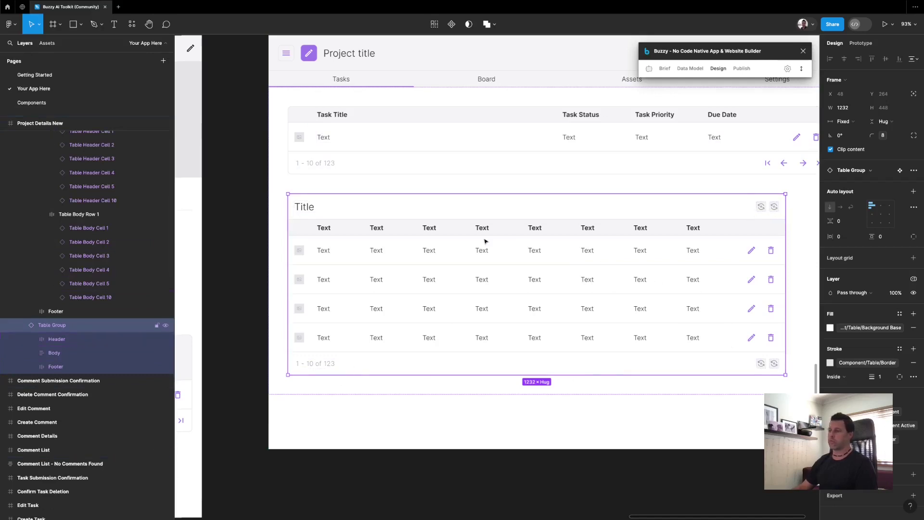
pyautogui.hscroll(2, 596, 196)
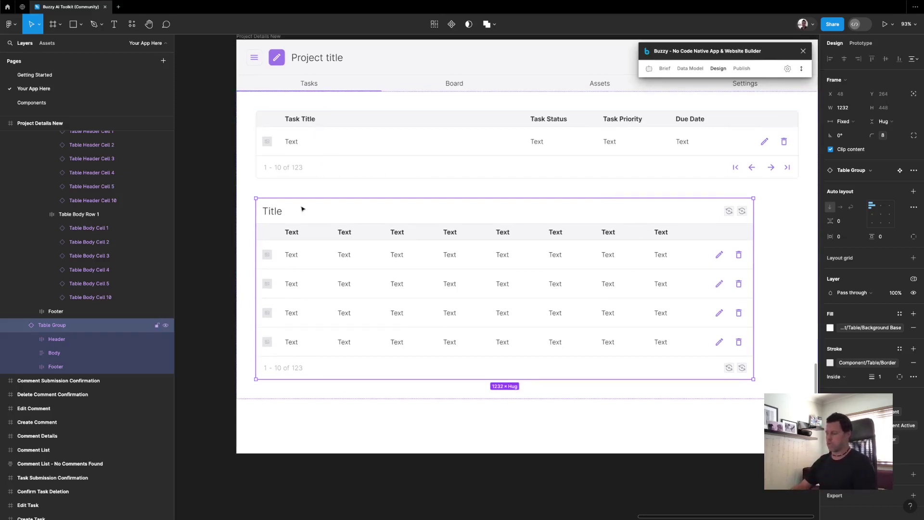
pyautogui.press('Delete')
# Show the Buzzy design settings of Table Body Row 1 and examine its role, action, navigation target and repeating option
pyautogui.click(446, 152)
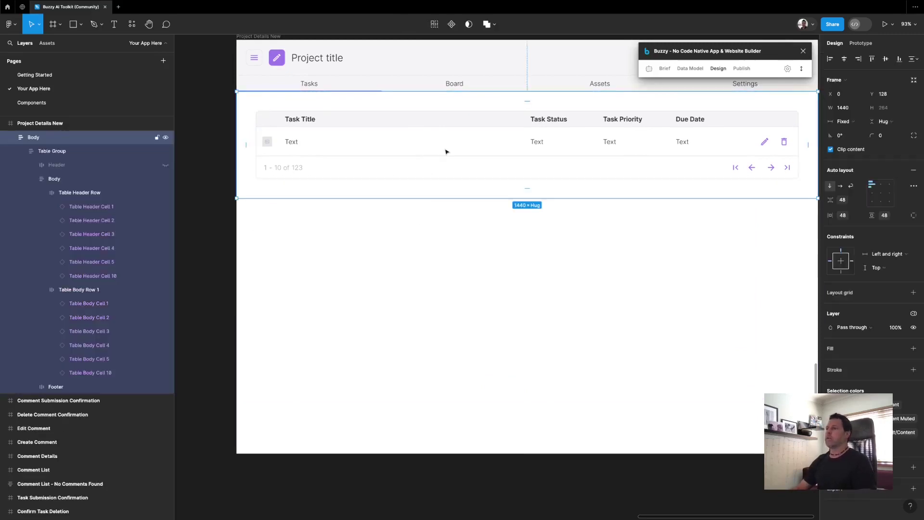
pyautogui.doubleClick(445, 152)
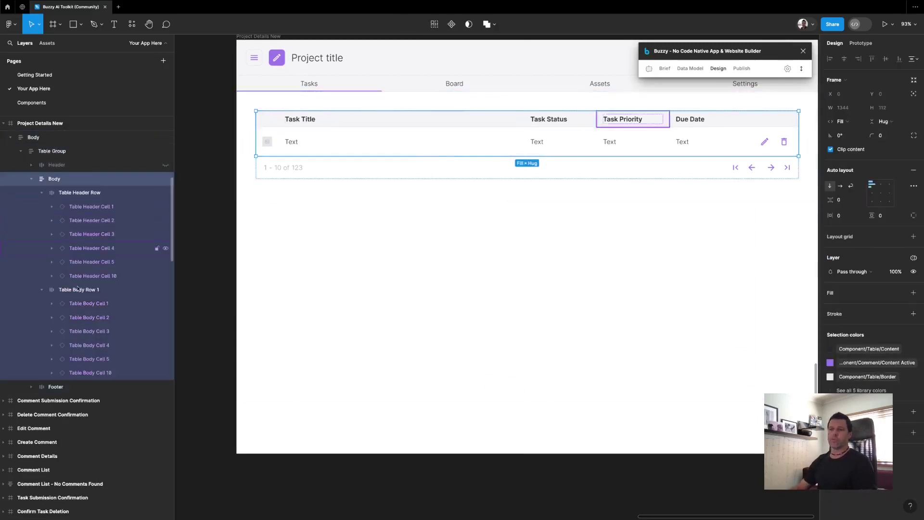
pyautogui.click(338, 145)
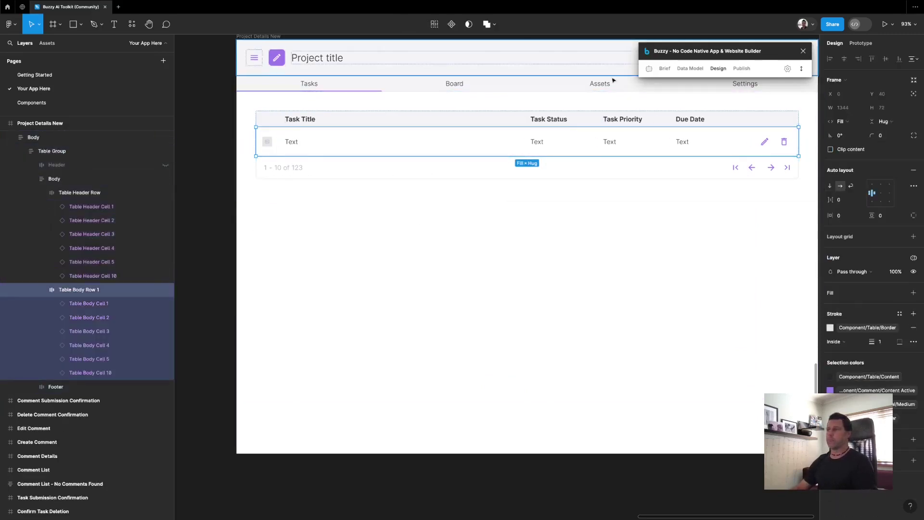
pyautogui.scroll(2, 507, 183)
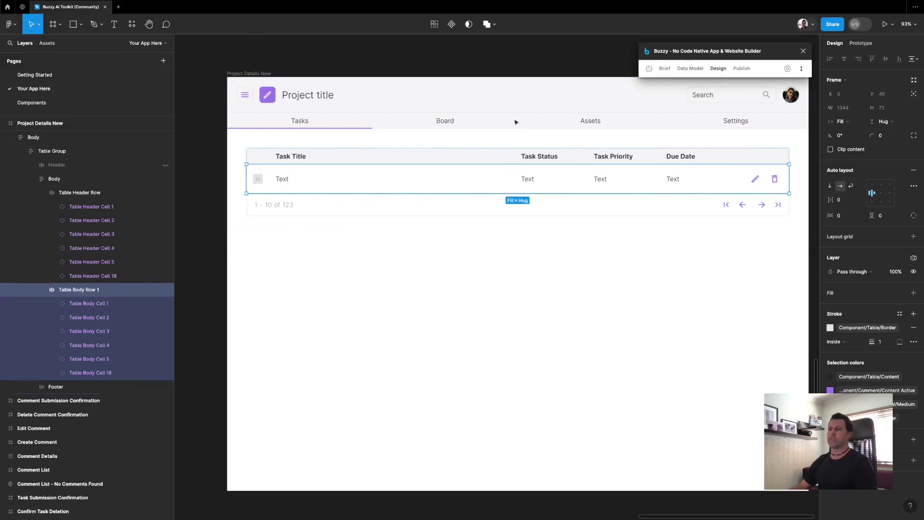
pyautogui.click(717, 69)
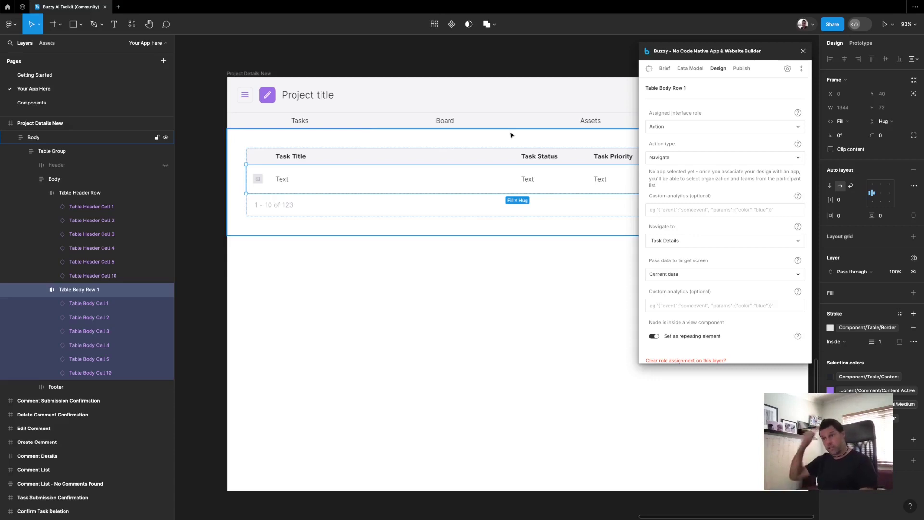
pyautogui.moveTo(779, 54)
pyautogui.mouseDown()
pyautogui.moveTo(713, 207)
pyautogui.moveTo(818, 64)
pyautogui.moveTo(755, 85)
pyautogui.moveTo(776, 60)
pyautogui.mouseUp()
pyautogui.scroll(3, 440, 88)
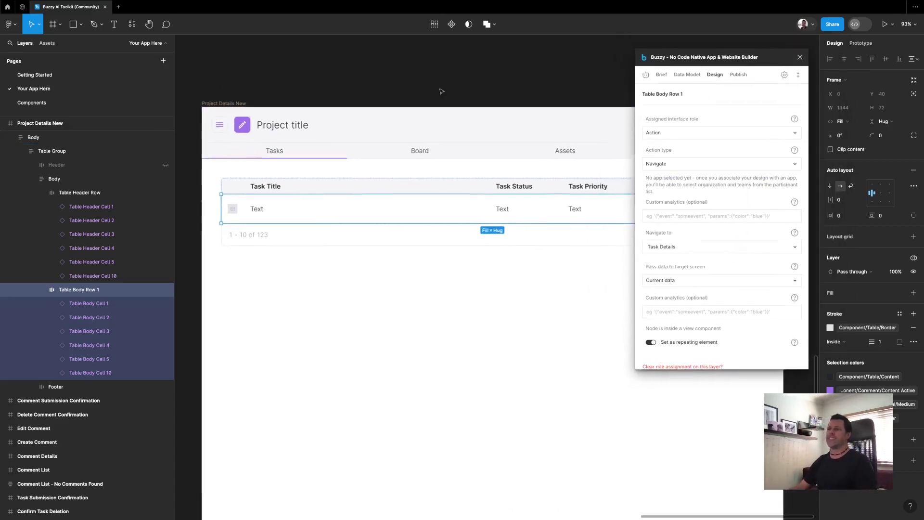
pyautogui.scroll(-5, 411, 105)
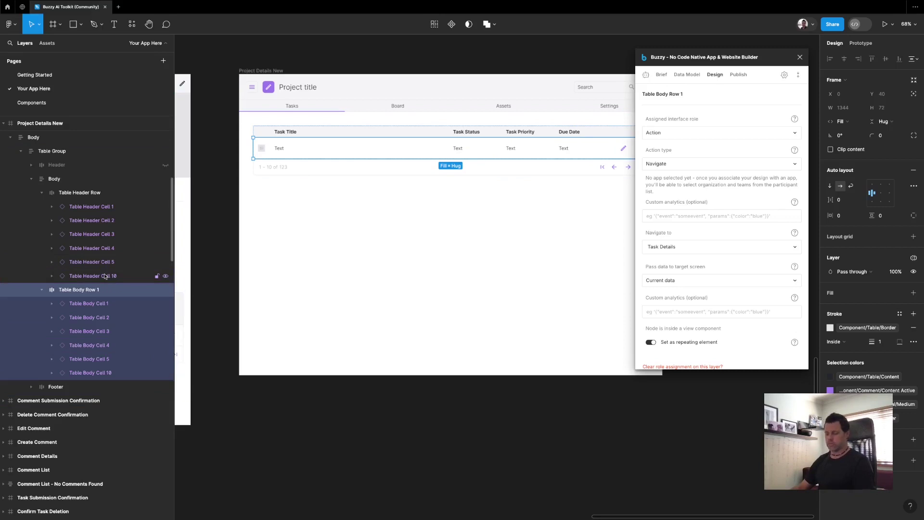
# Duplicate Table Body Row 1 within the tasks table and turn off the repeating element setting on the copy
pyautogui.hotkey('ctrl', 'd')
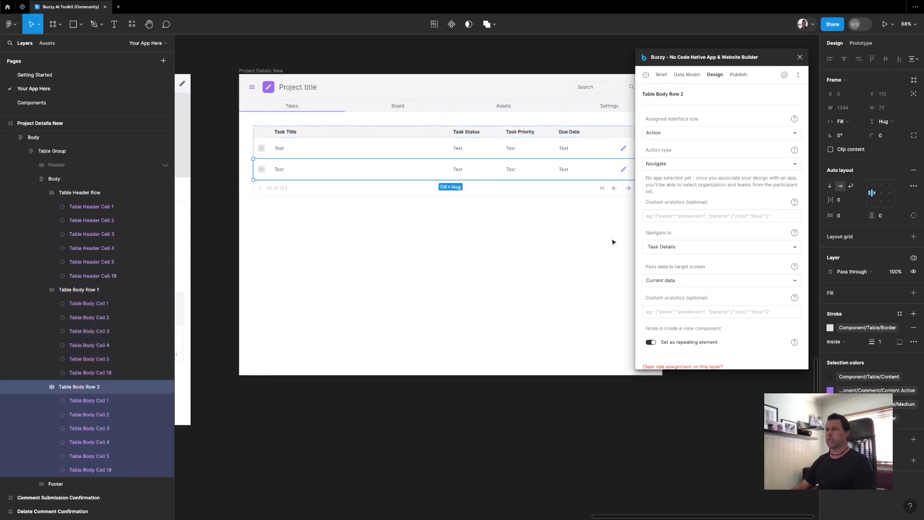
pyautogui.scroll(-3, 689, 153)
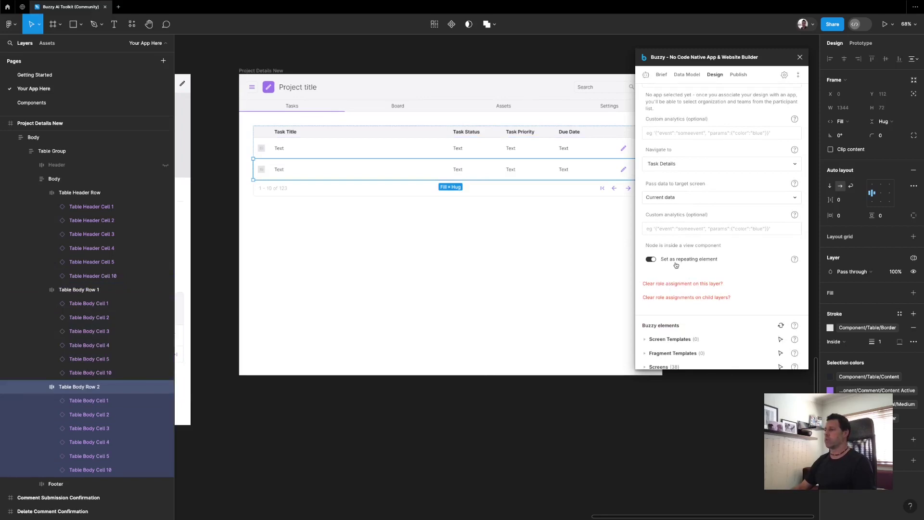
pyautogui.click(599, 148)
pyautogui.click(545, 173)
pyautogui.click(673, 259)
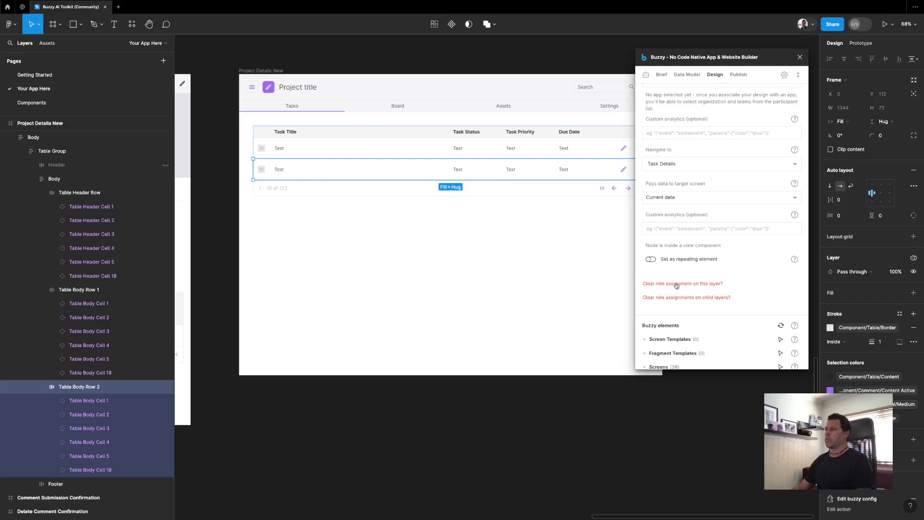
# Clear the Buzzy role assignments on Table Body Row 2 and its child layers, and mark the row as an ignored layer
pyautogui.scroll(3, 676, 285)
pyautogui.scroll(-2, 676, 285)
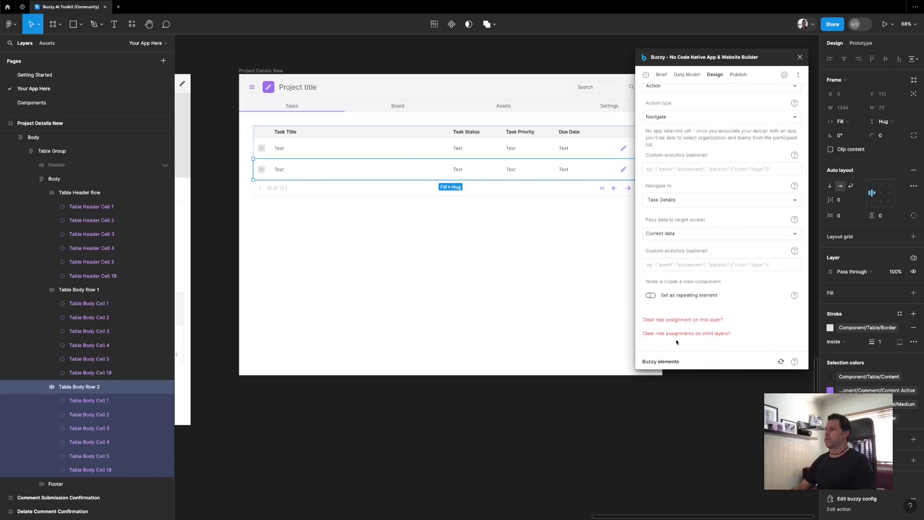
pyautogui.click(678, 335)
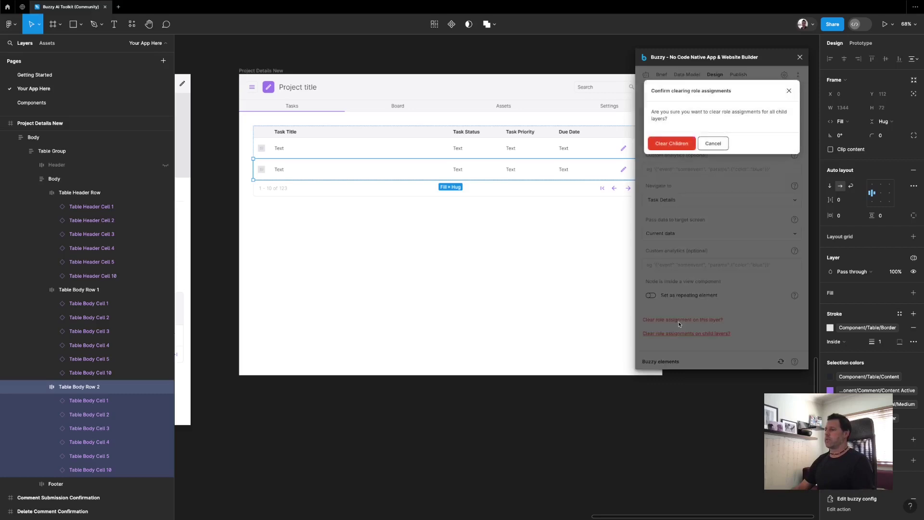
pyautogui.click(680, 143)
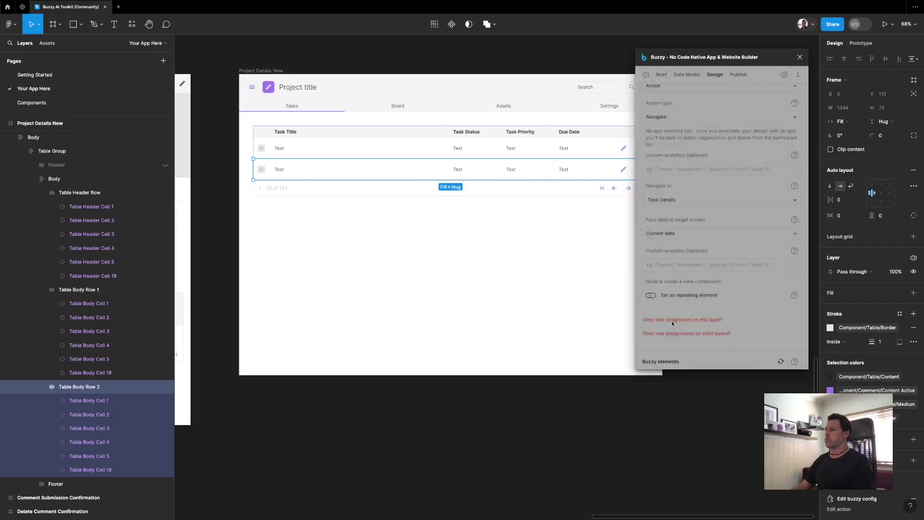
pyautogui.click(673, 320)
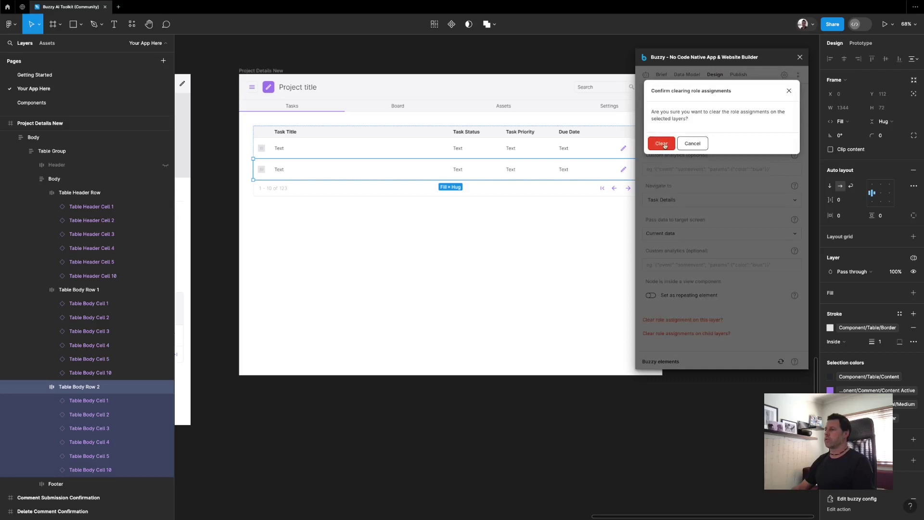
pyautogui.click(664, 145)
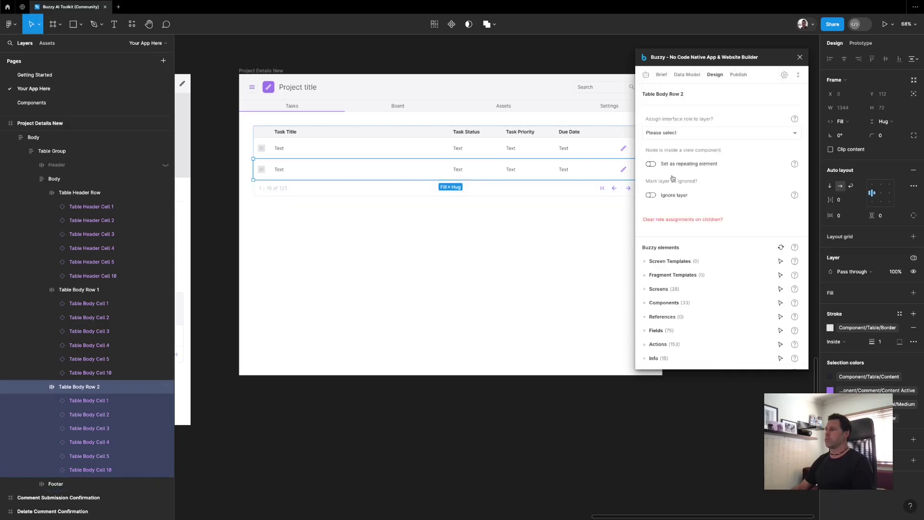
pyautogui.click(660, 198)
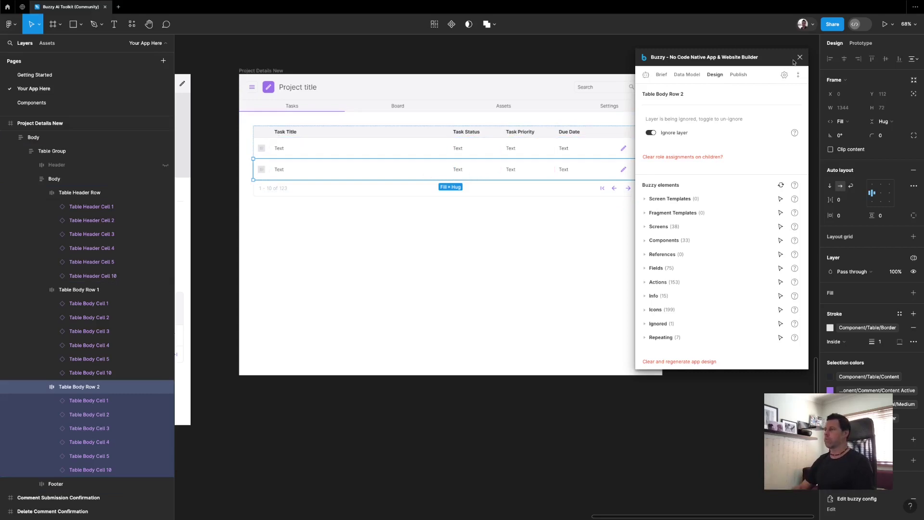
# Collapse the Buzzy plugin window and duplicate the ignored Table Body Row 2 six times to fill the table to eight body rows
pyautogui.click(797, 76)
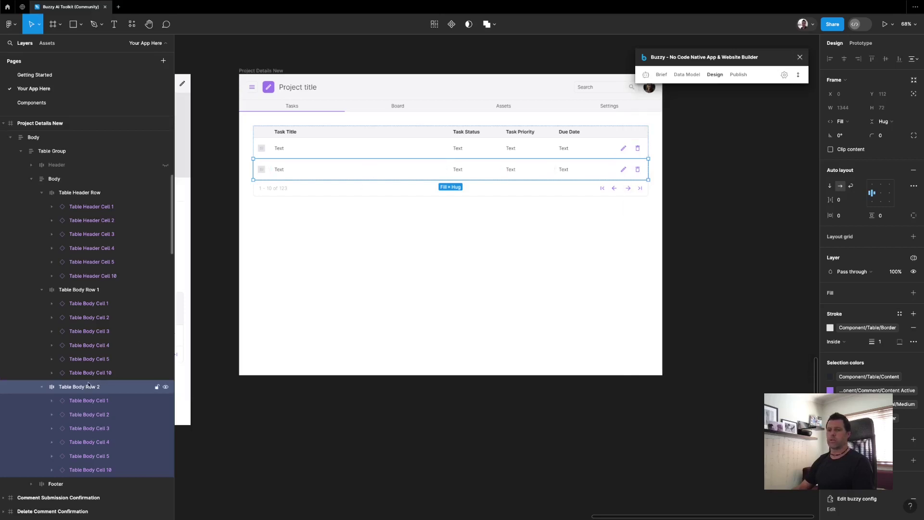
pyautogui.hotkey('ctrl', 'd')
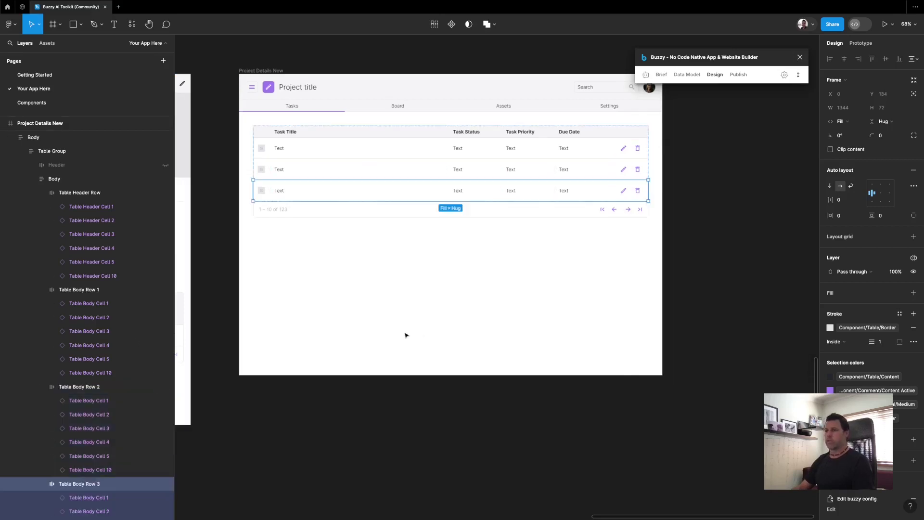
pyautogui.hotkey('ctrl', 'd')
pyautogui.hotkey('ctrl', 'd')
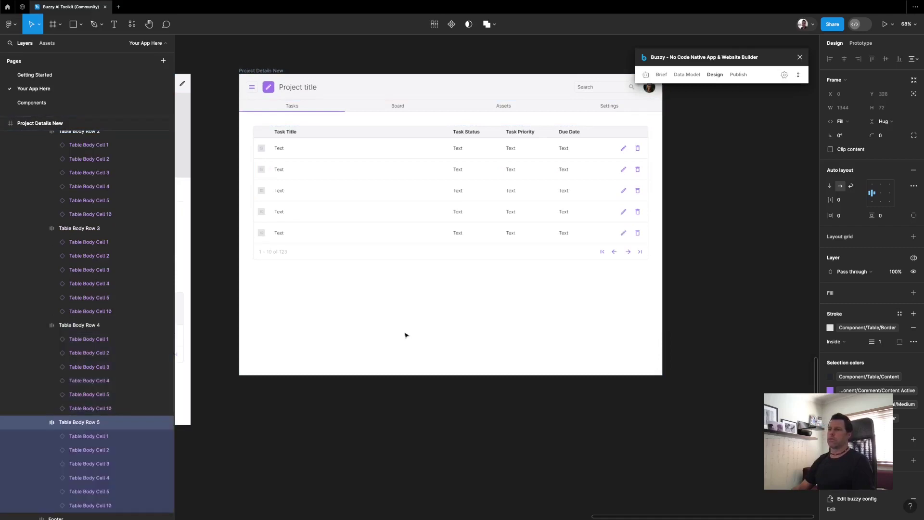
pyautogui.hotkey('ctrl', 'd')
pyautogui.hotkey('ctrl', 'd')
pyautogui.hotkey('ctrl', 'd')
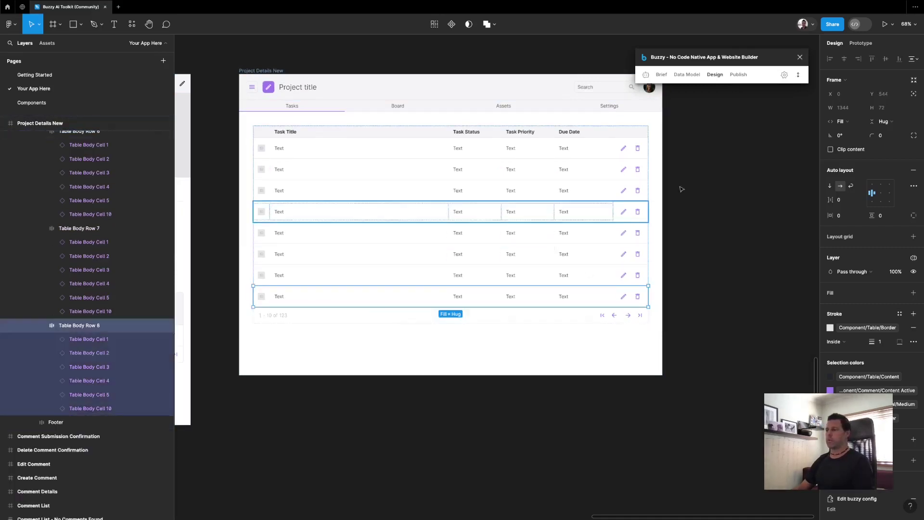
pyautogui.click(724, 193)
# Find the Button component among the local assets and place an instance above the tasks table in Project Details New
pyautogui.hscroll(-5, 725, 194)
pyautogui.scroll(2, 725, 194)
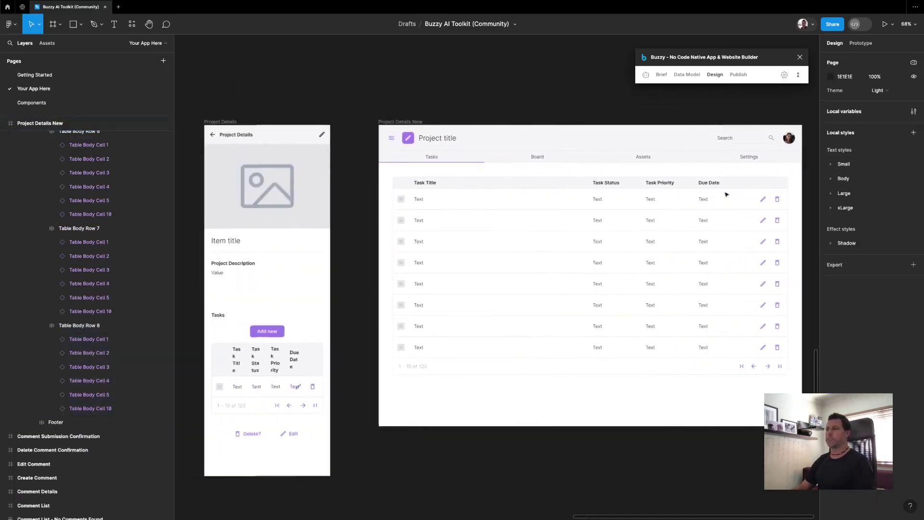
pyautogui.hscroll(3, 726, 193)
pyautogui.scroll(-1, 726, 193)
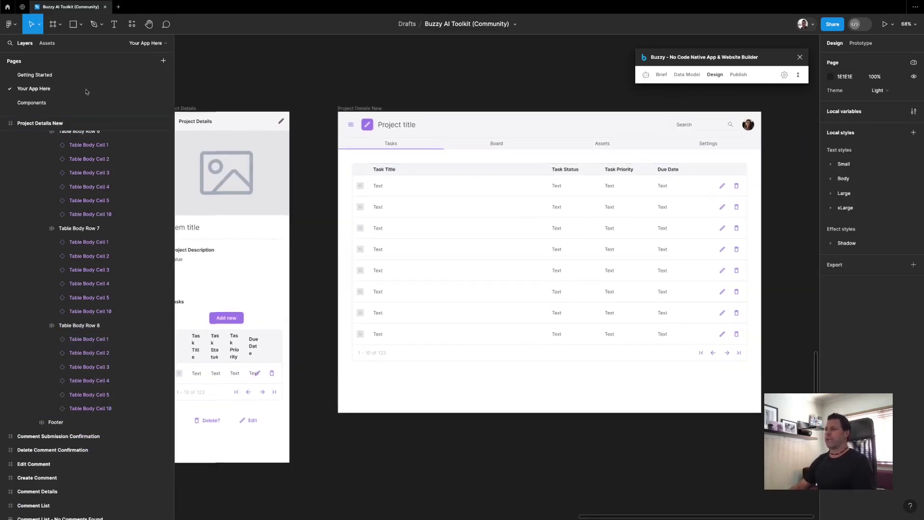
pyautogui.click(48, 44)
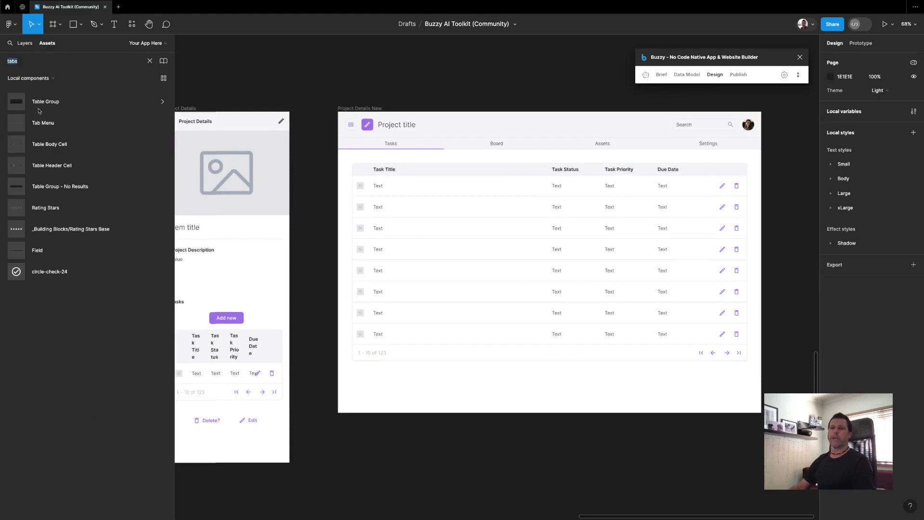
pyautogui.write('butt')
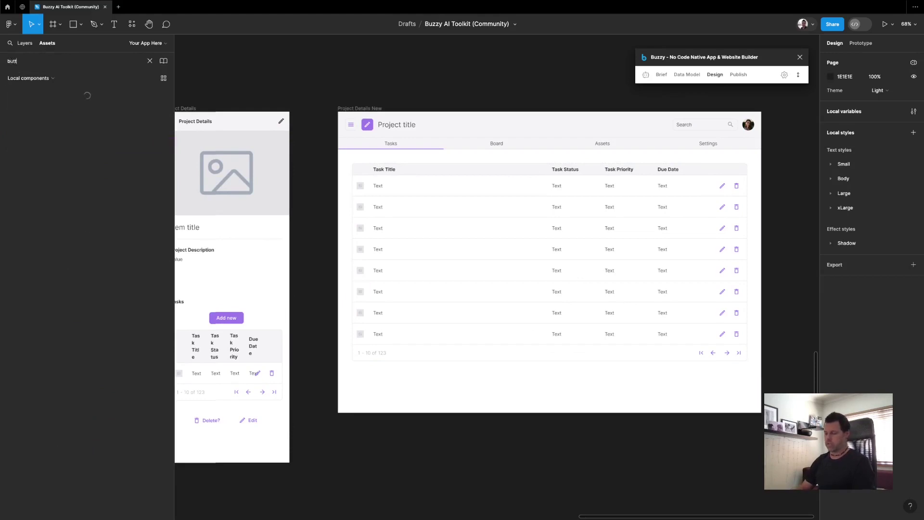
pyautogui.write('on')
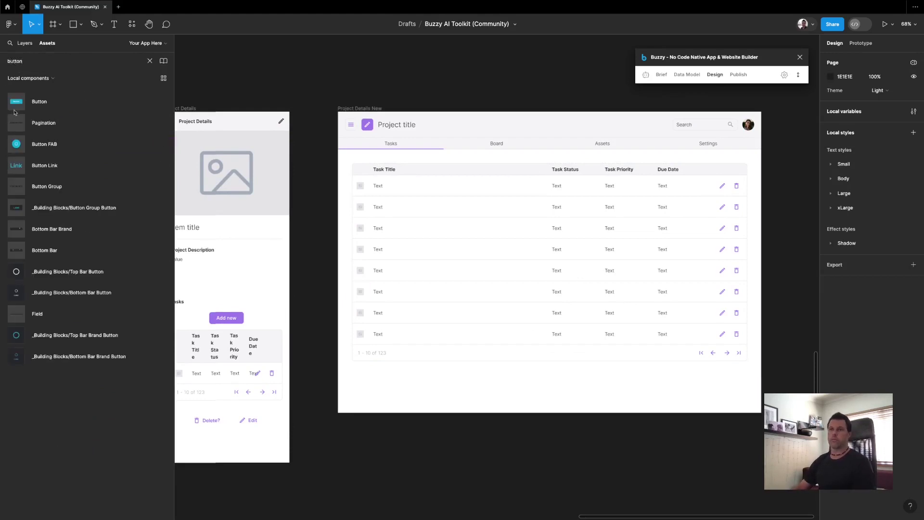
pyautogui.moveTo(15, 110); pyautogui.dragTo(444, 163)
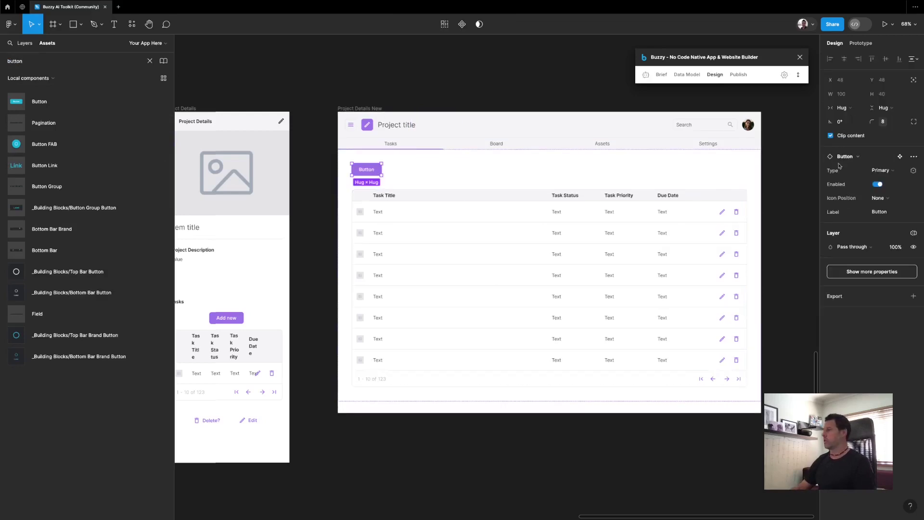
# Set the new button's type to Secondary and its icon position to Left
pyautogui.click(878, 171)
pyautogui.click(883, 181)
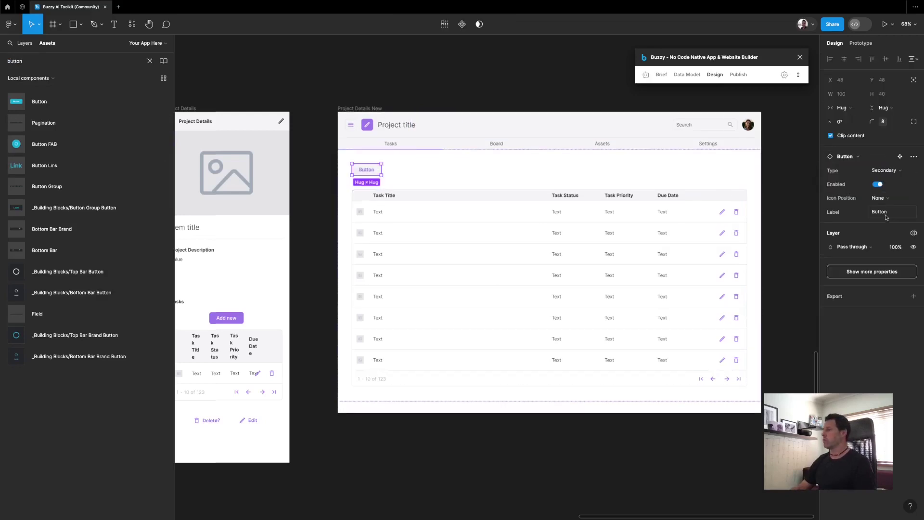
pyautogui.click(878, 197)
pyautogui.click(873, 210)
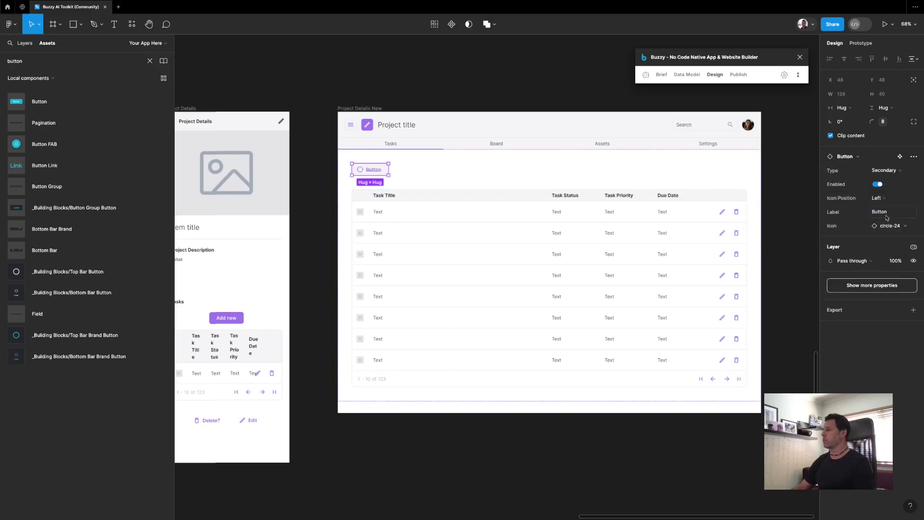
# Label the button "Add task" and swap its icon to plus-24
pyautogui.click(875, 215)
pyautogui.write('Add task')
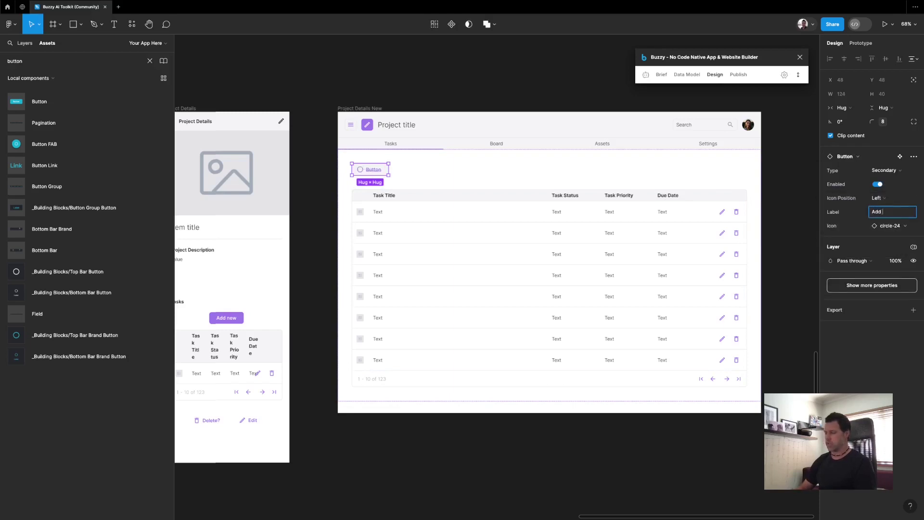
pyautogui.click(905, 226)
pyautogui.write('plus')
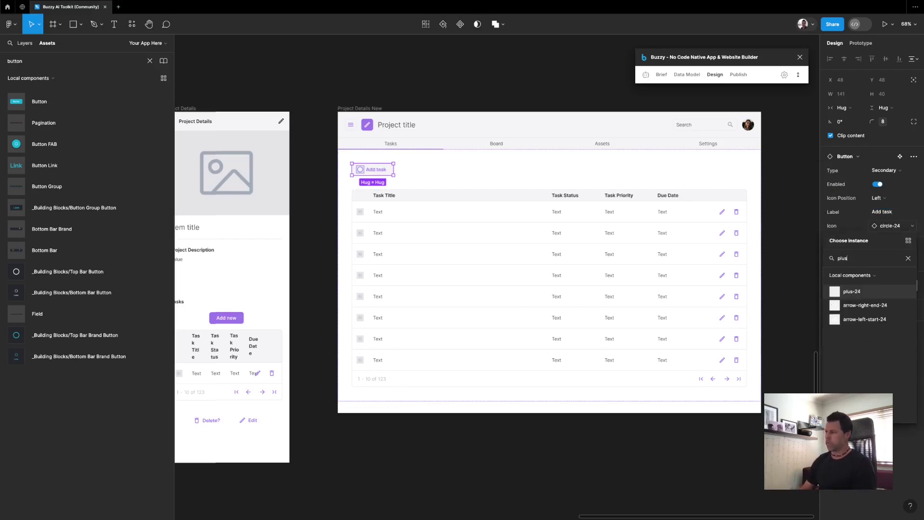
pyautogui.click(834, 291)
pyautogui.click(803, 207)
# Compare the Buzzy design settings of the Project Details New frame with those of the original Project Details frame
pyautogui.scroll(-5, 717, 166)
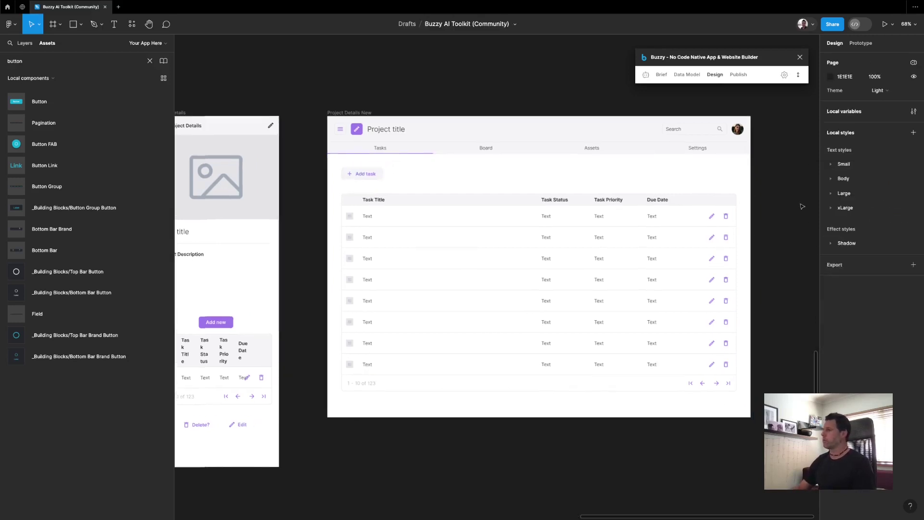
pyautogui.hscroll(3, 717, 166)
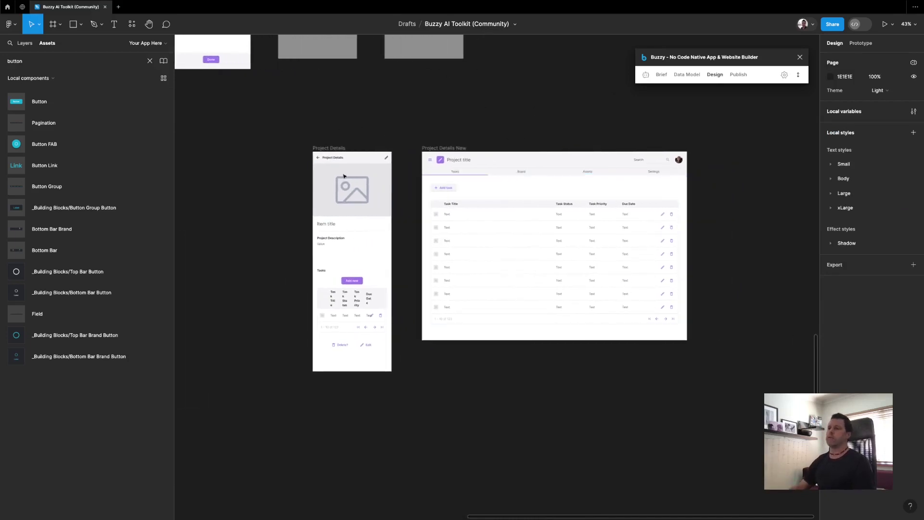
pyautogui.hscroll(-3, 444, 143)
pyautogui.hscroll(1, 444, 143)
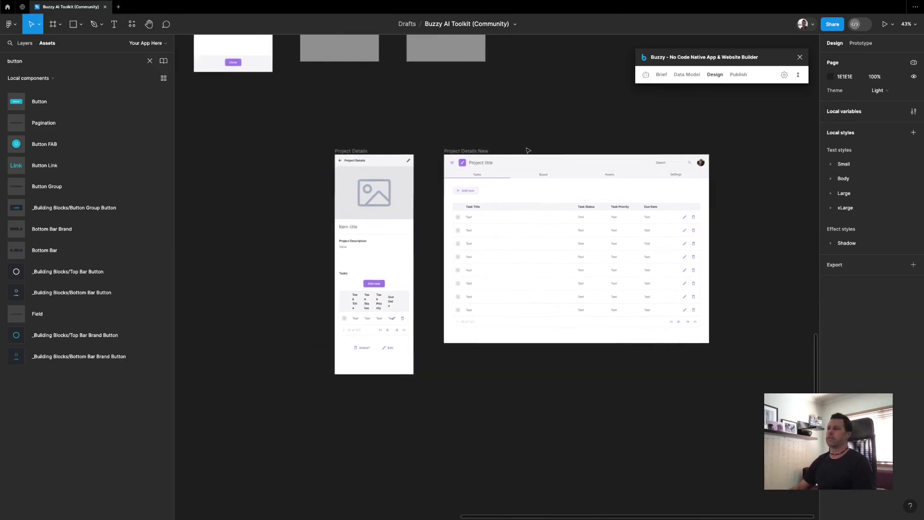
pyautogui.scroll(-3, 528, 151)
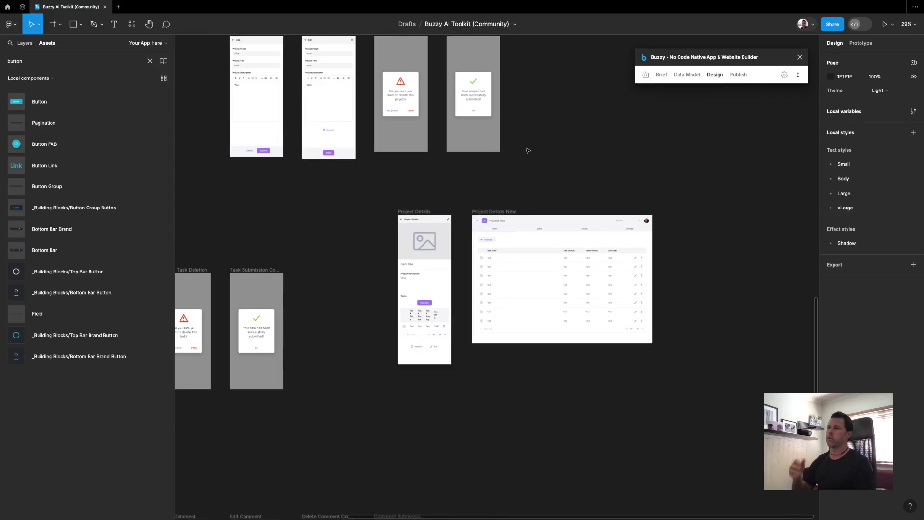
pyautogui.click(510, 211)
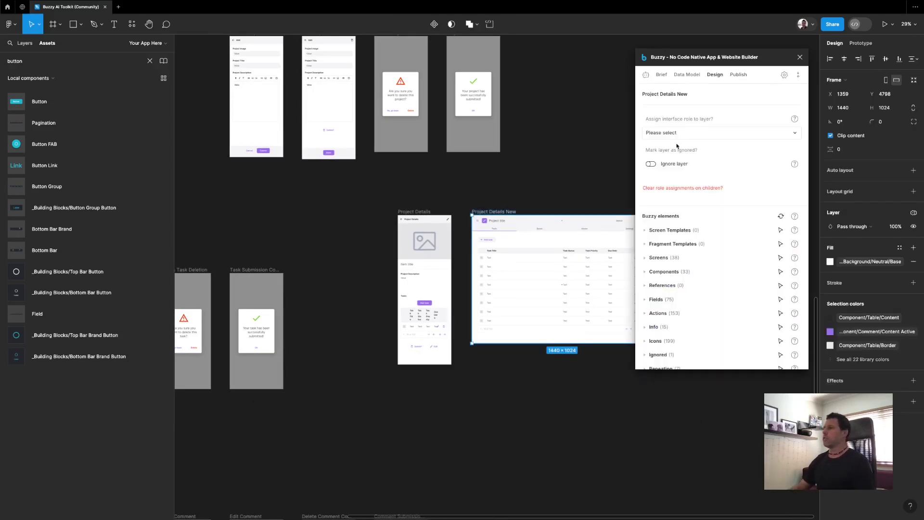
pyautogui.hscroll(4, 494, 213)
pyautogui.click(360, 211)
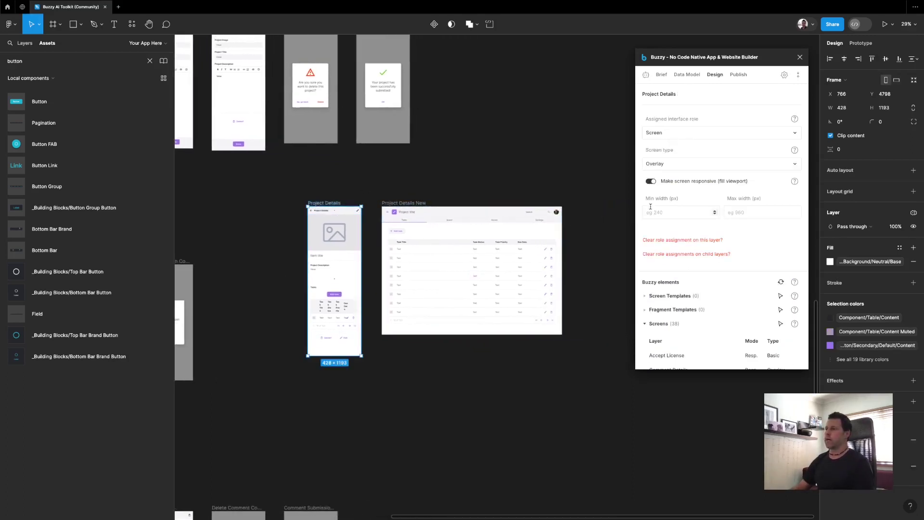
# Assign the Screen interface role to the Project Details New frame
pyautogui.click(389, 227)
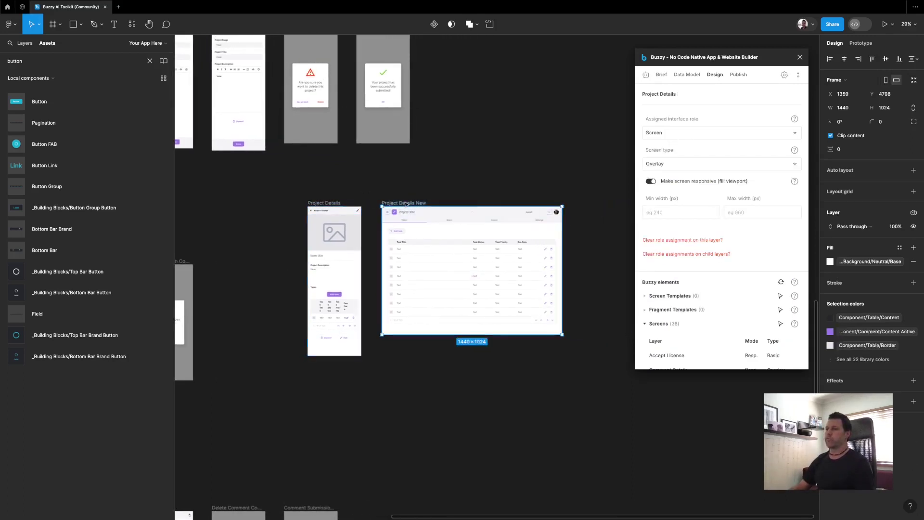
pyautogui.click(677, 134)
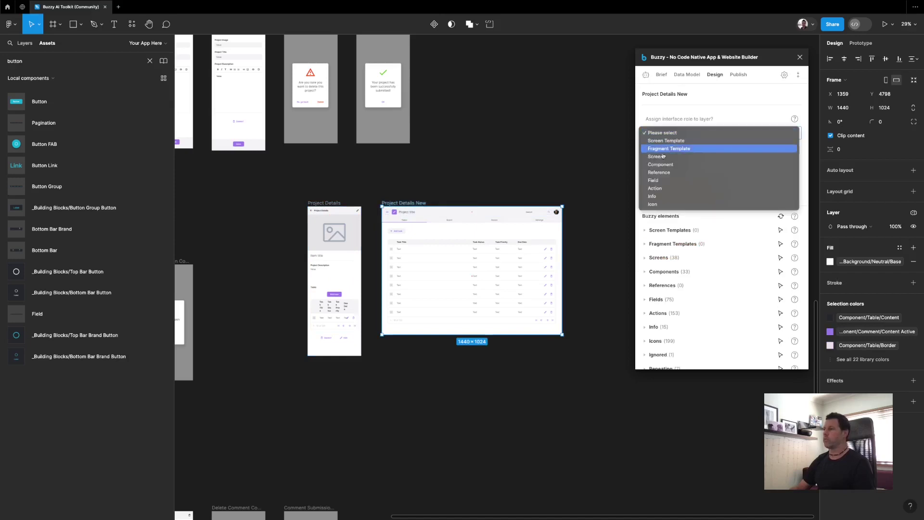
pyautogui.click(656, 157)
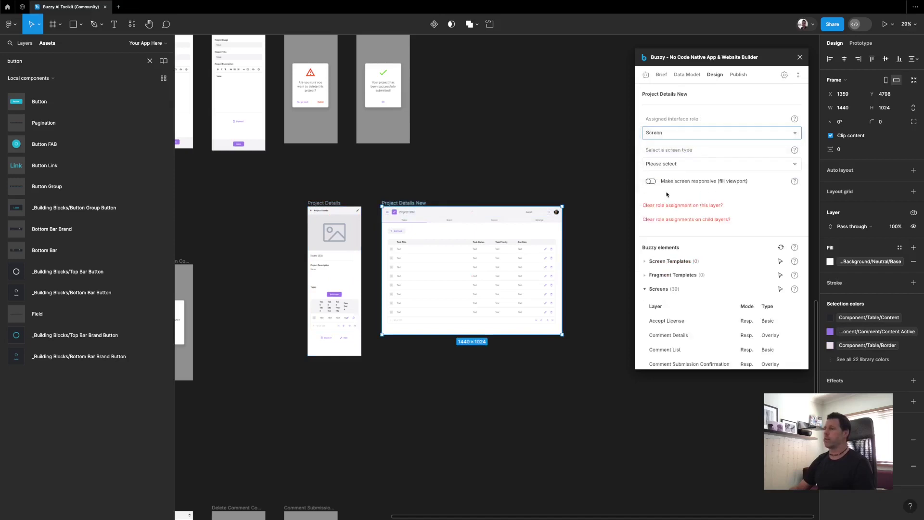
# Set the Project Details New frame's screen type to Overlay, matching the original Project Details frame
pyautogui.click(674, 164)
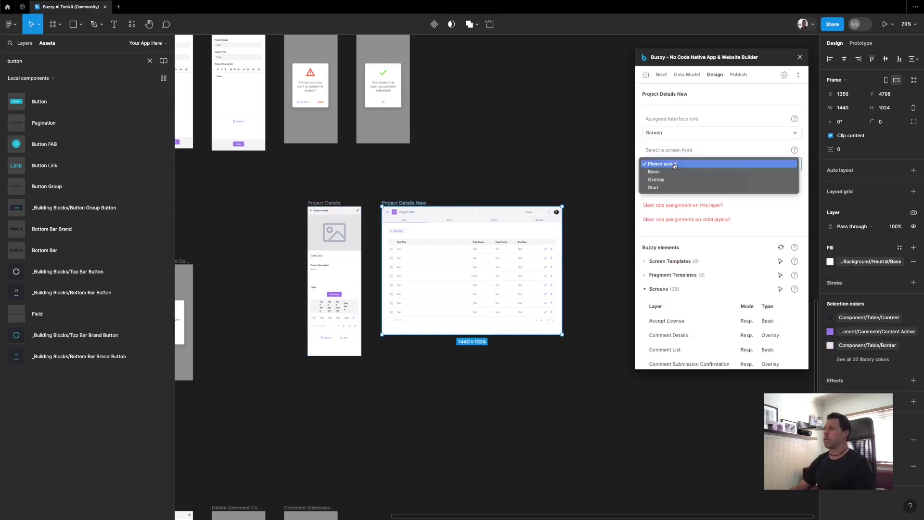
pyautogui.click(329, 204)
pyautogui.click(328, 203)
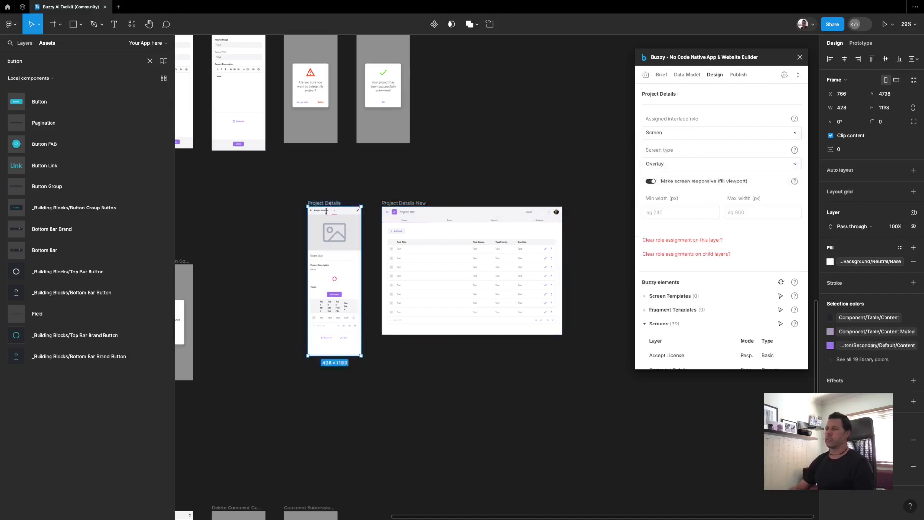
pyautogui.click(423, 202)
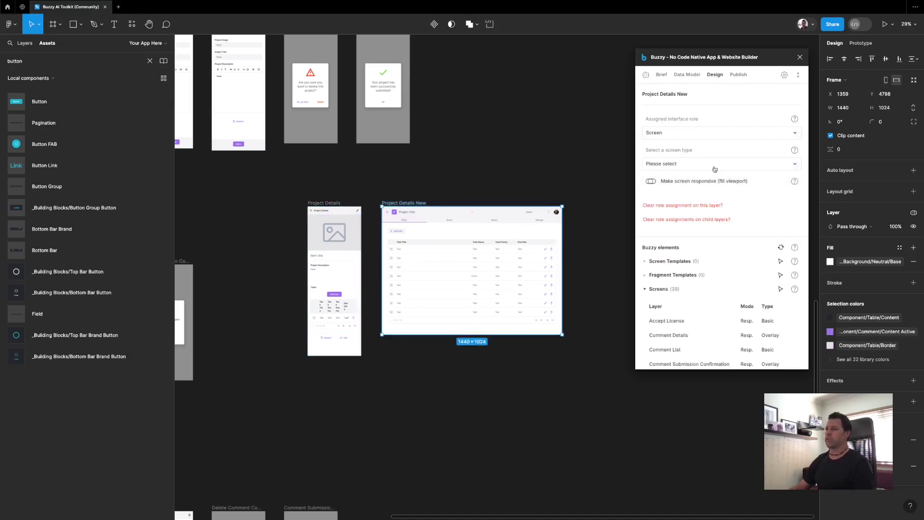
pyautogui.click(674, 164)
pyautogui.click(667, 180)
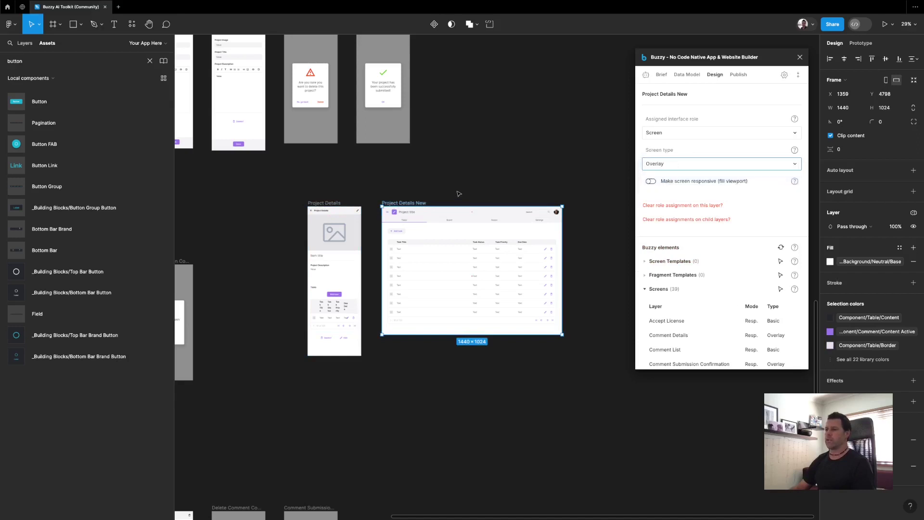
# Examine the Buzzy action settings of the Close layer behind the original Project Details frame's back arrow
pyautogui.scroll(3, 439, 218)
pyautogui.scroll(5, 440, 217)
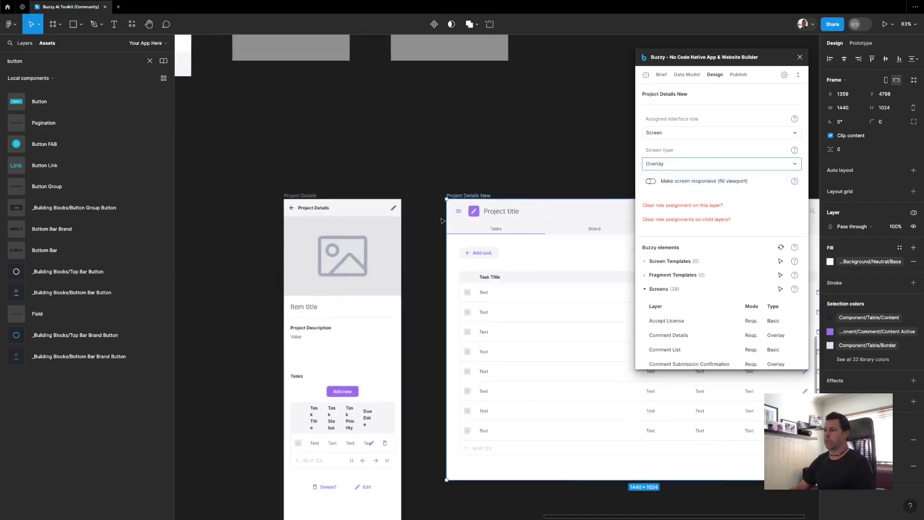
pyautogui.click(291, 208)
pyautogui.click(291, 208)
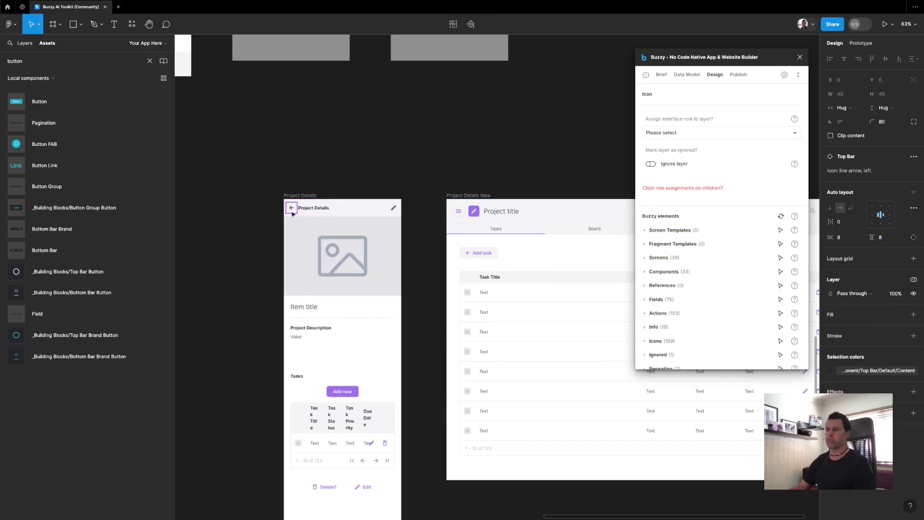
pyautogui.click(19, 43)
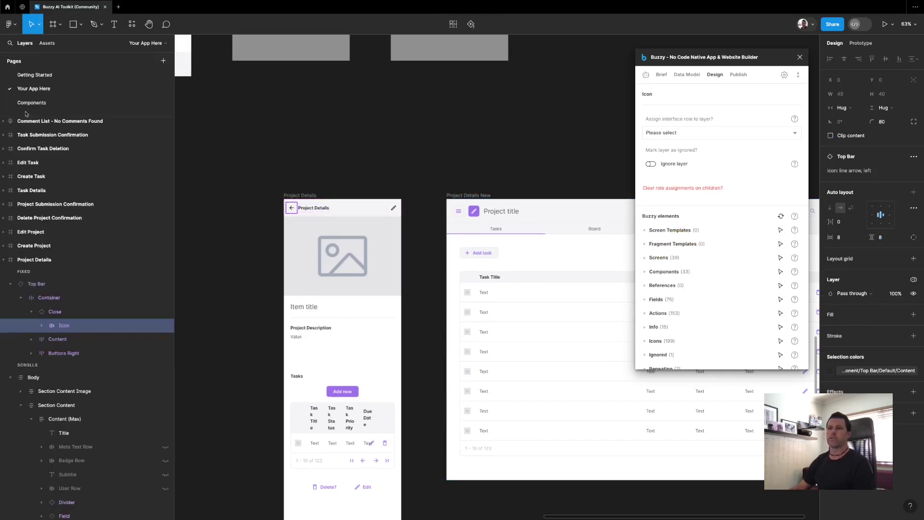
pyautogui.click(50, 312)
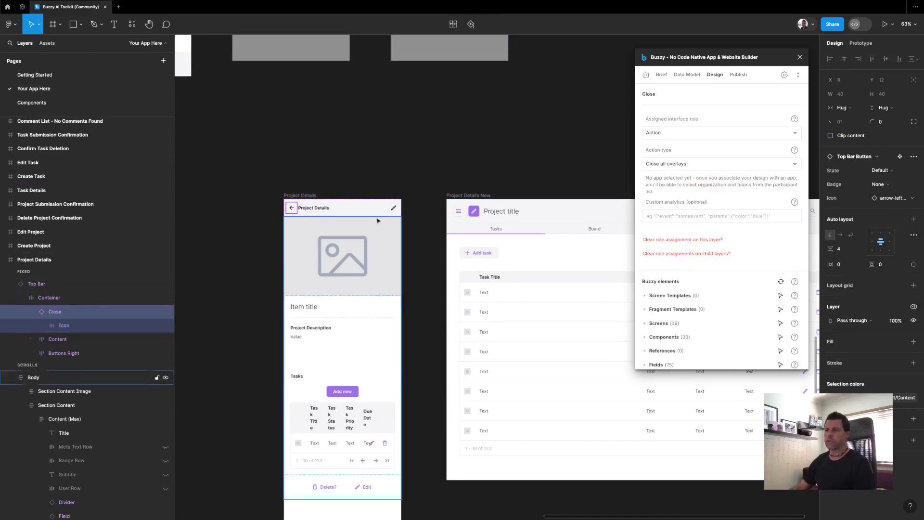
# Assign the Action role to the menu icon's button in Project Details New, with action type Close all overlays
pyautogui.doubleClick(458, 212)
pyautogui.doubleClick(458, 212)
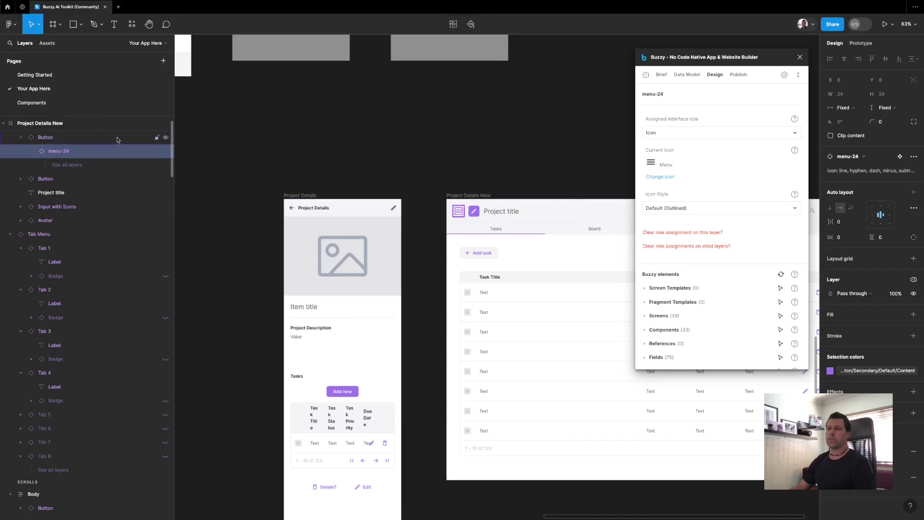
pyautogui.press('Escape')
pyautogui.click(680, 132)
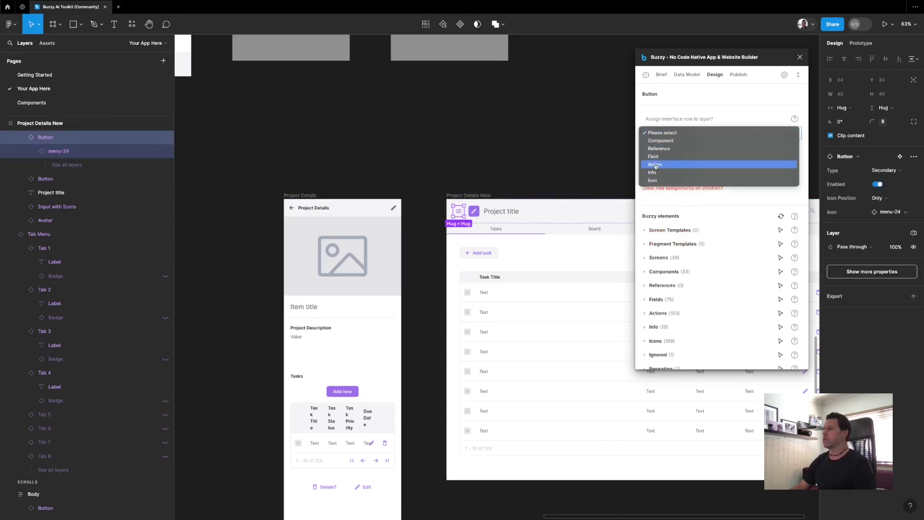
pyautogui.click(680, 165)
pyautogui.click(666, 163)
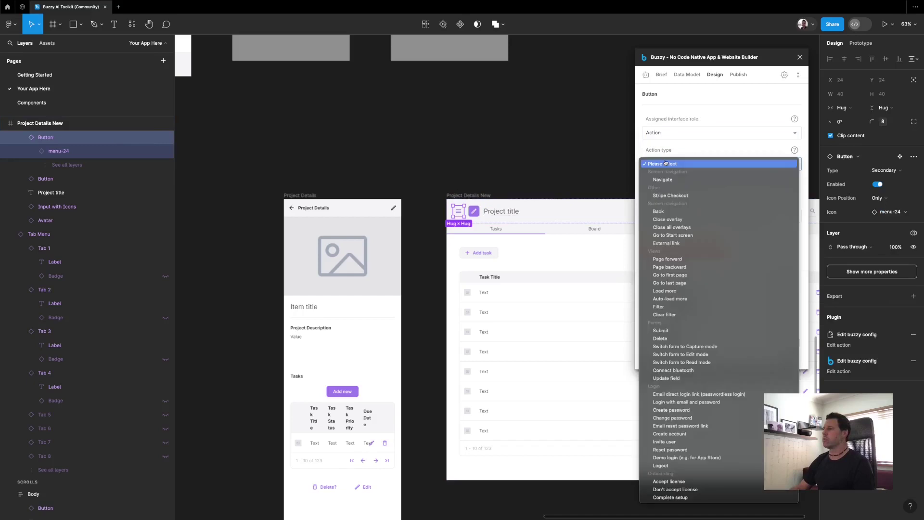
pyautogui.click(690, 227)
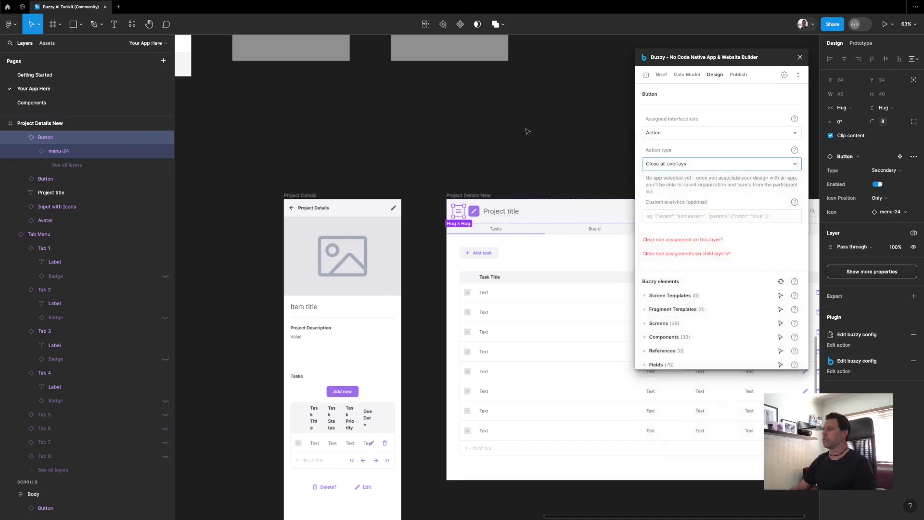
pyautogui.click(527, 130)
# Examine the Buzzy field settings of the Item title text in the original Project Details frame
pyautogui.hscroll(5, 527, 130)
pyautogui.scroll(-1, 527, 130)
pyautogui.scroll(-2, 527, 130)
pyautogui.hscroll(-1, 526, 130)
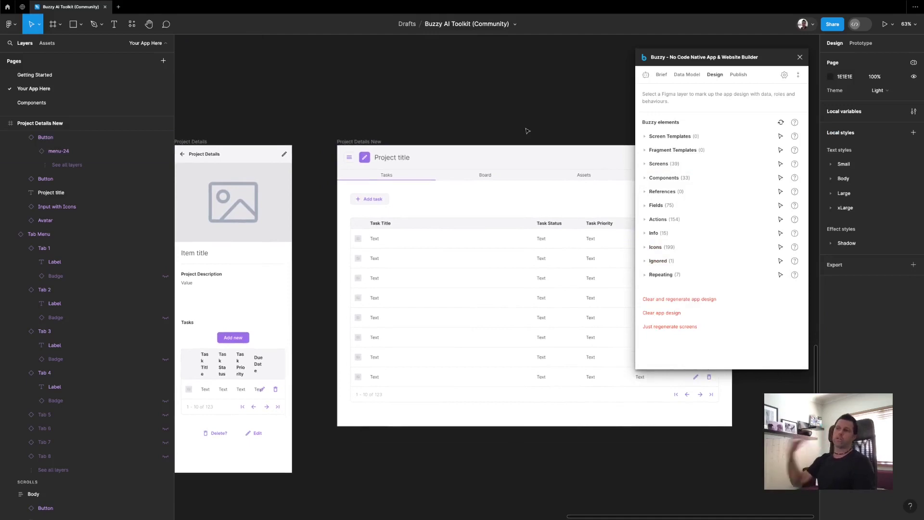
pyautogui.hscroll(-5, 393, 156)
pyautogui.scroll(-1, 393, 156)
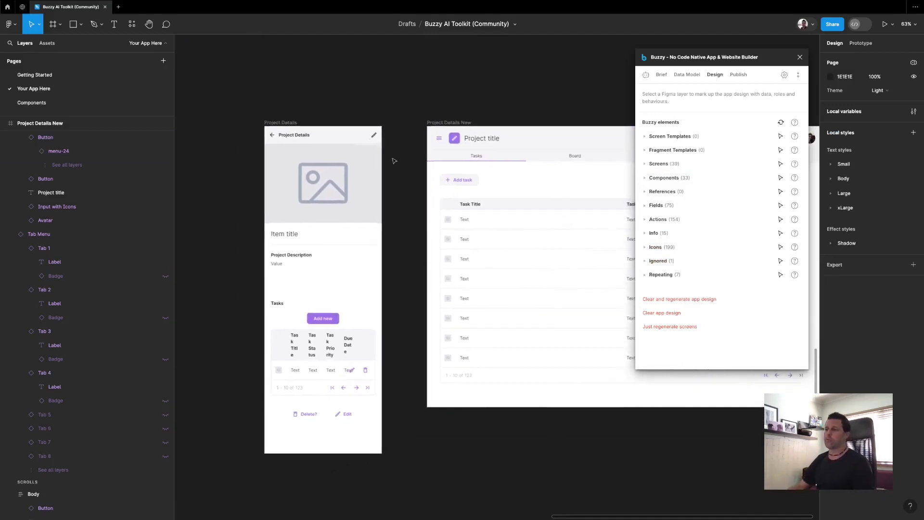
pyautogui.click(283, 234)
pyautogui.click(282, 235)
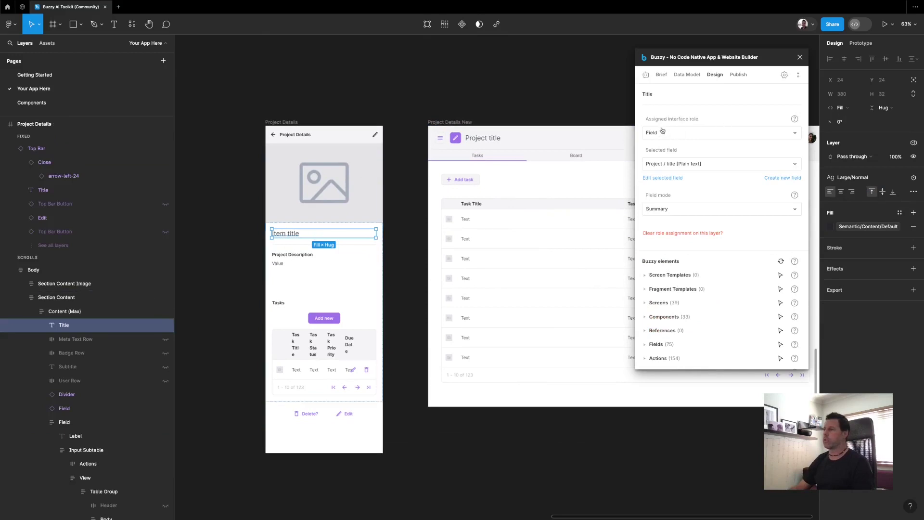
# Assign the Field role to the Project title text, link it to Project / title, and choose its field mode
pyautogui.click(478, 140)
pyautogui.click(685, 130)
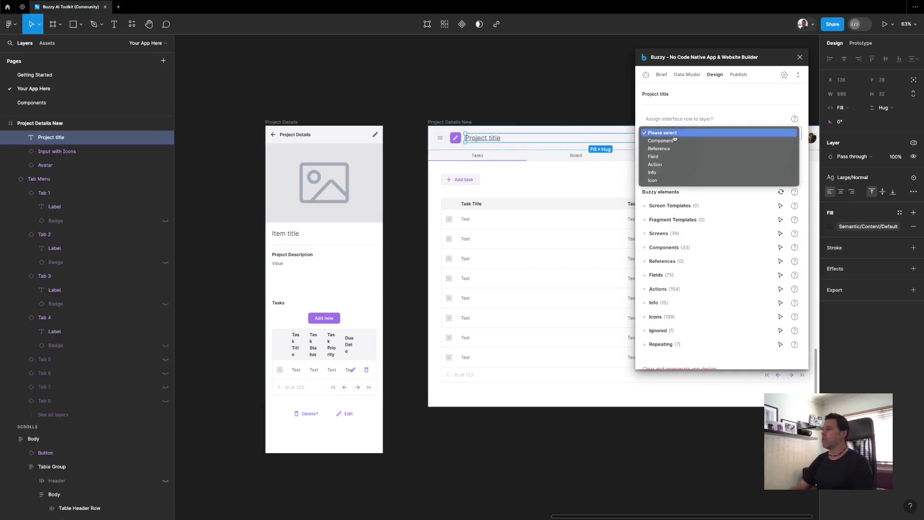
pyautogui.click(672, 166)
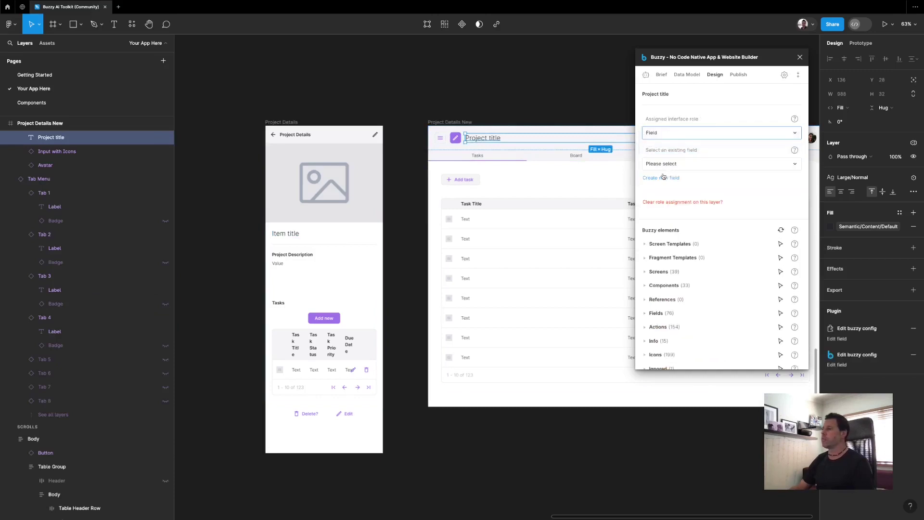
pyautogui.click(662, 166)
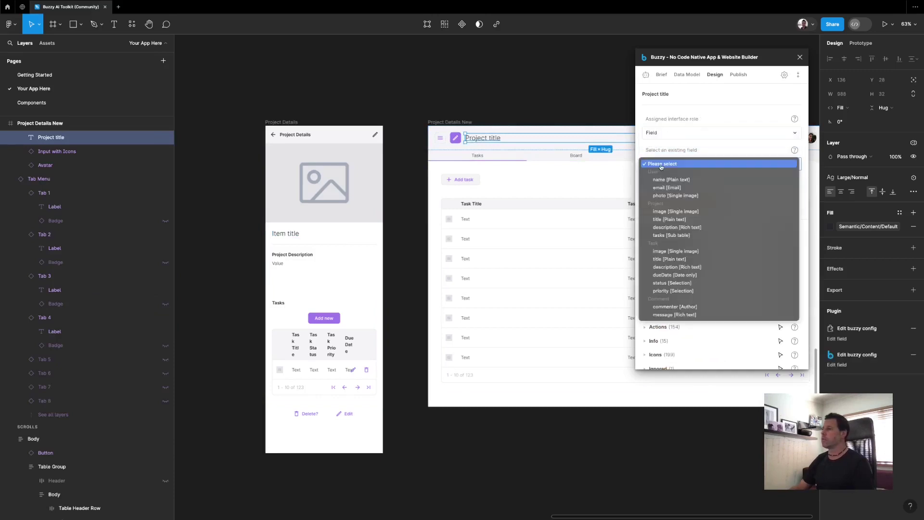
pyautogui.click(661, 219)
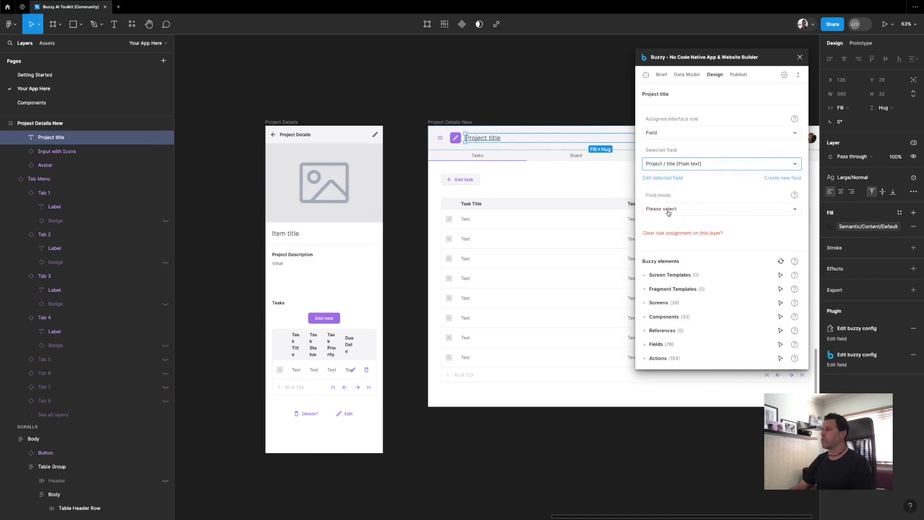
pyautogui.click(668, 213)
pyautogui.click(666, 223)
pyautogui.click(551, 74)
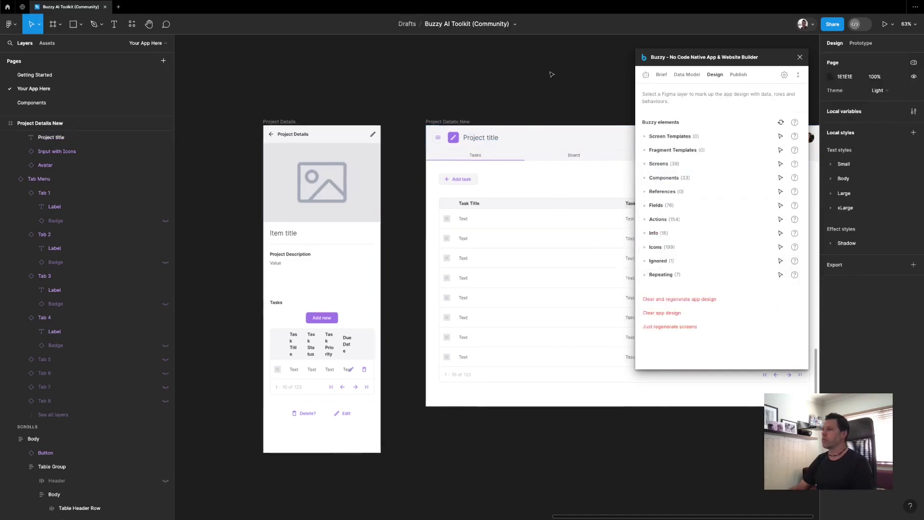
# Compare the Buzzy settings of the new pencil button with those of the Edit button in the original Project Details top bar
pyautogui.hscroll(5, 552, 75)
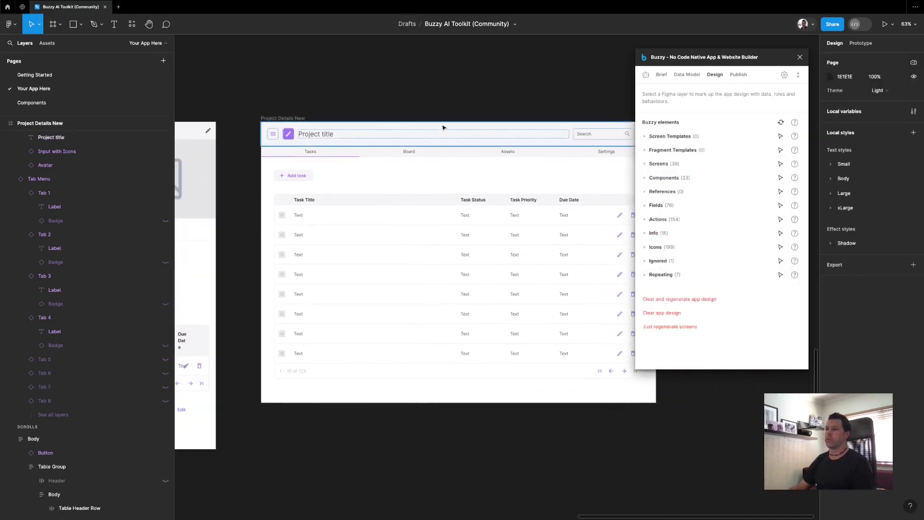
pyautogui.hscroll(-5, 443, 130)
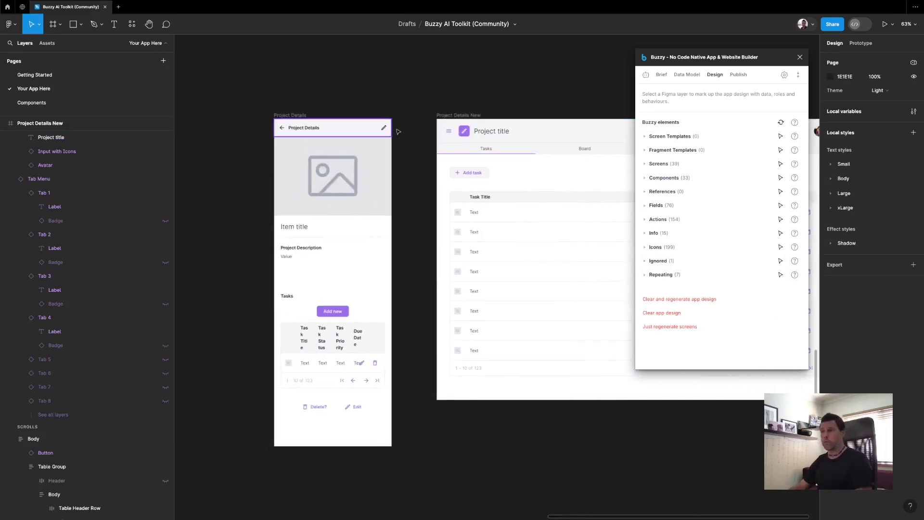
pyautogui.click(464, 131)
pyautogui.doubleClick(465, 131)
pyautogui.doubleClick(464, 130)
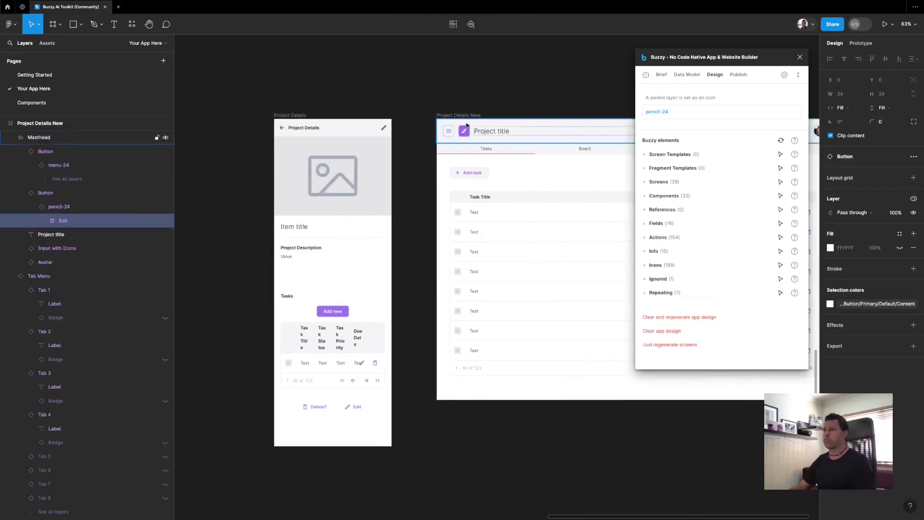
pyautogui.click(465, 127)
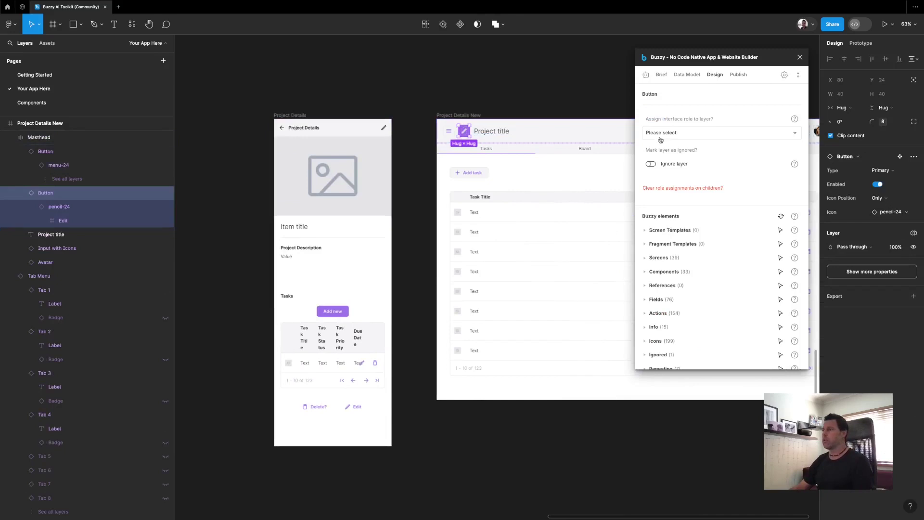
pyautogui.click(383, 128)
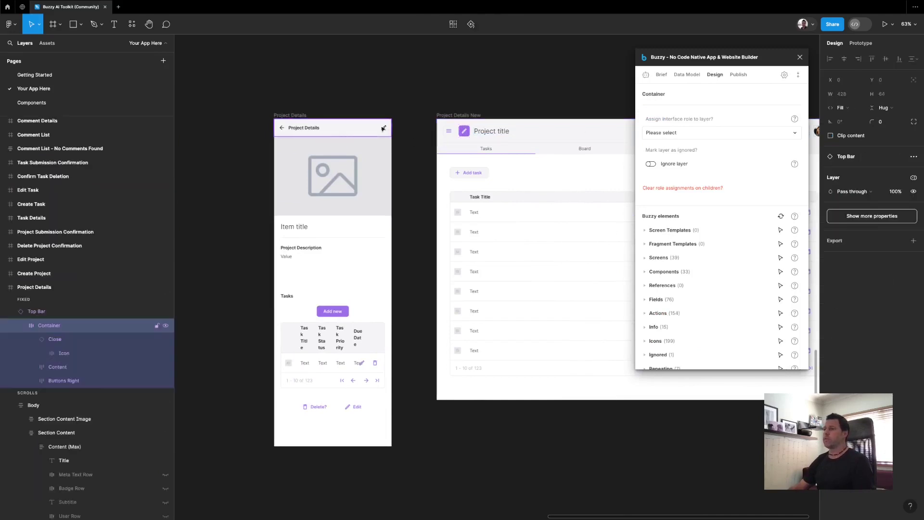
pyautogui.click(67, 380)
pyautogui.click(31, 380)
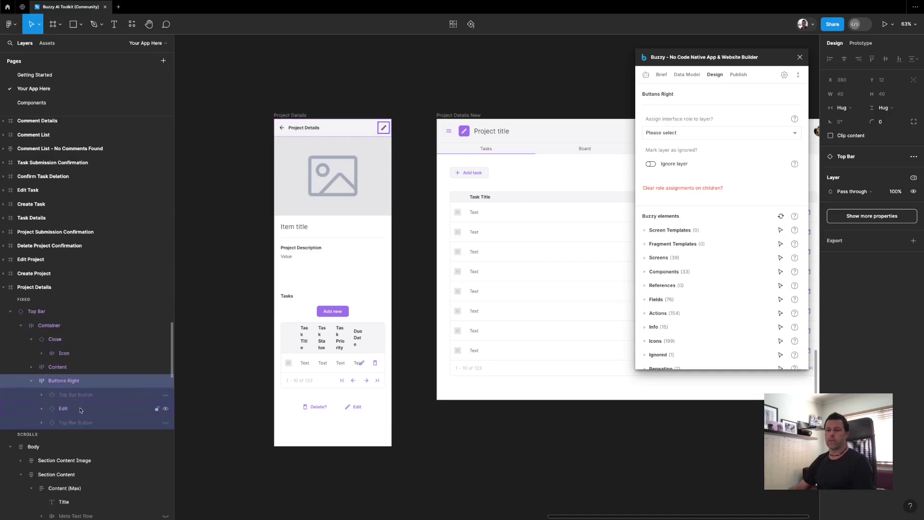
pyautogui.click(81, 409)
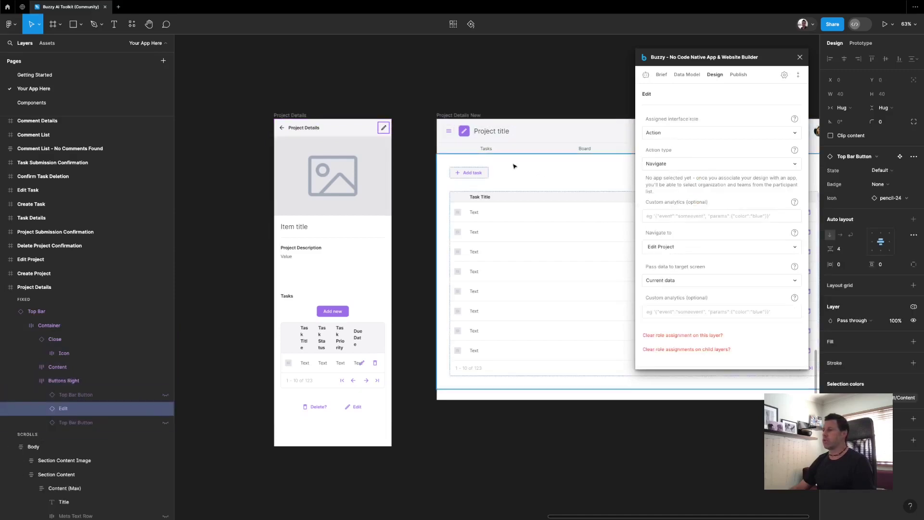
# Assign the Action role to the pencil button in Project Details New, set to Navigate to the Edit Project screen
pyautogui.hscroll(8, 515, 165)
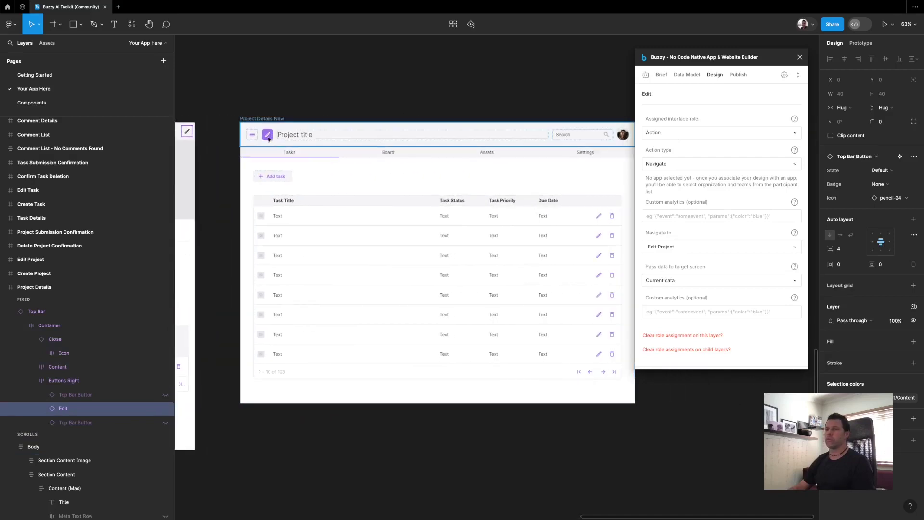
pyautogui.doubleClick(268, 135)
pyautogui.click(668, 135)
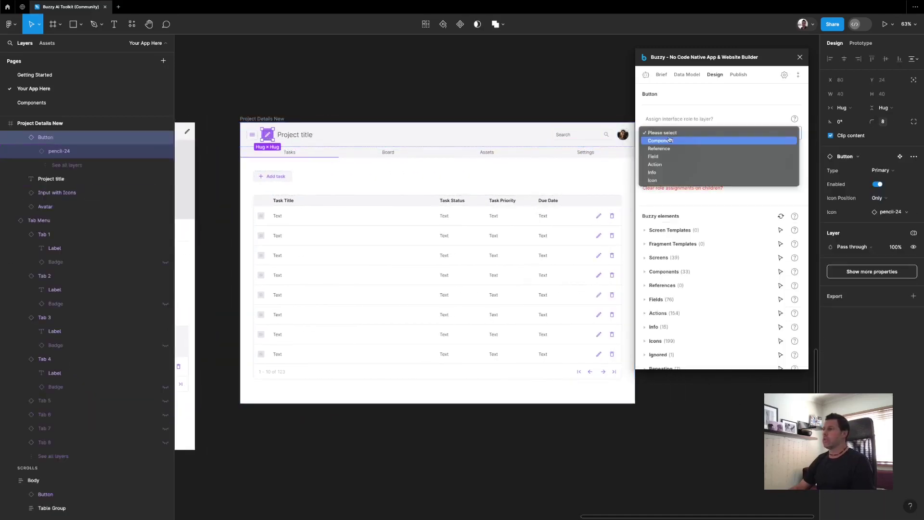
pyautogui.click(662, 165)
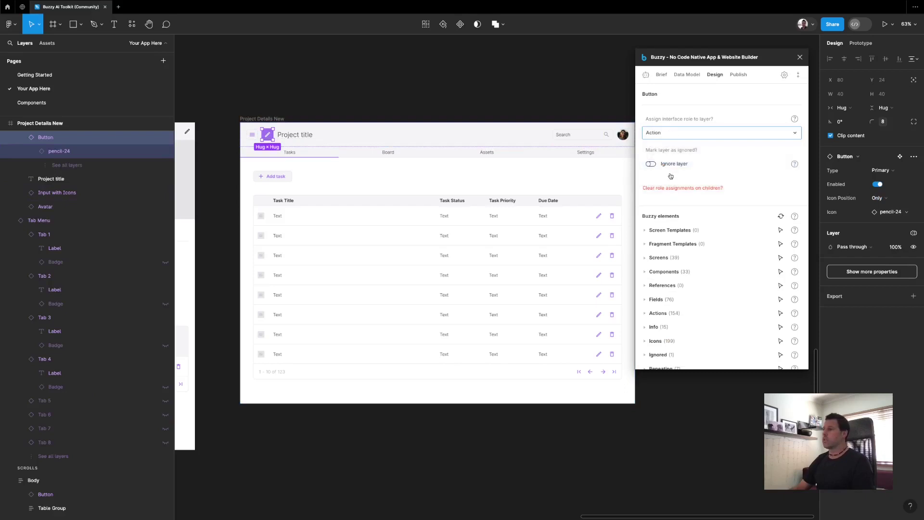
pyautogui.click(673, 165)
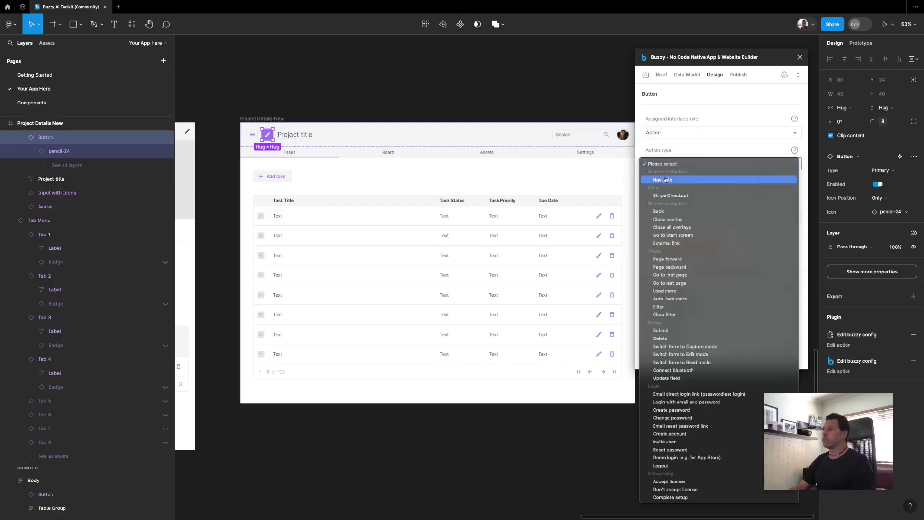
pyautogui.click(665, 177)
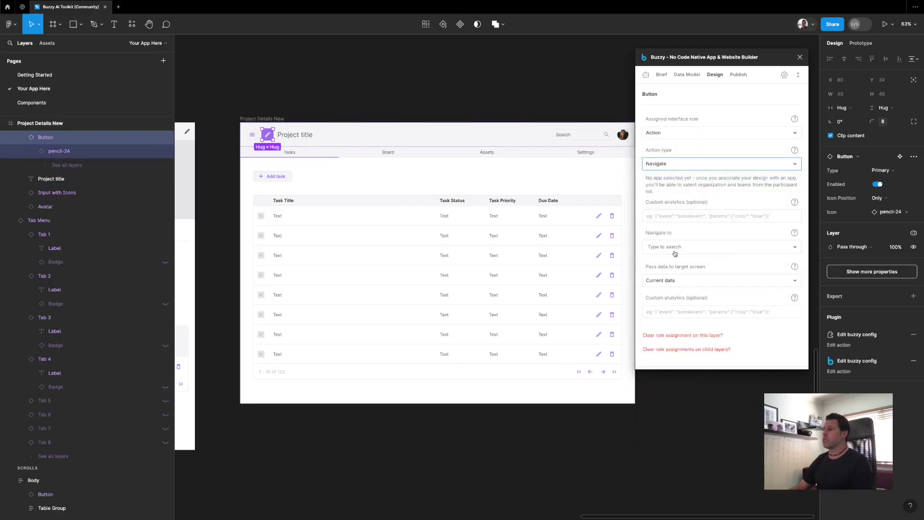
pyautogui.click(674, 248)
pyautogui.write('Edit')
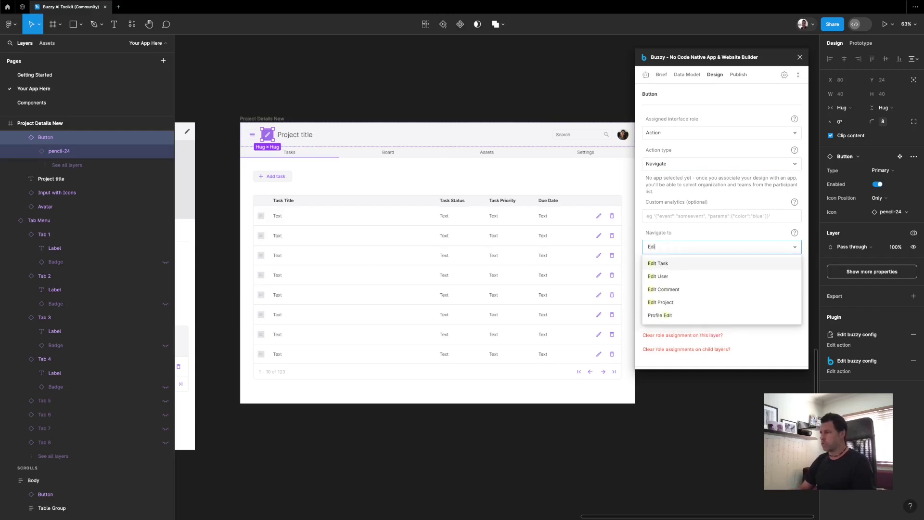
pyautogui.click(663, 303)
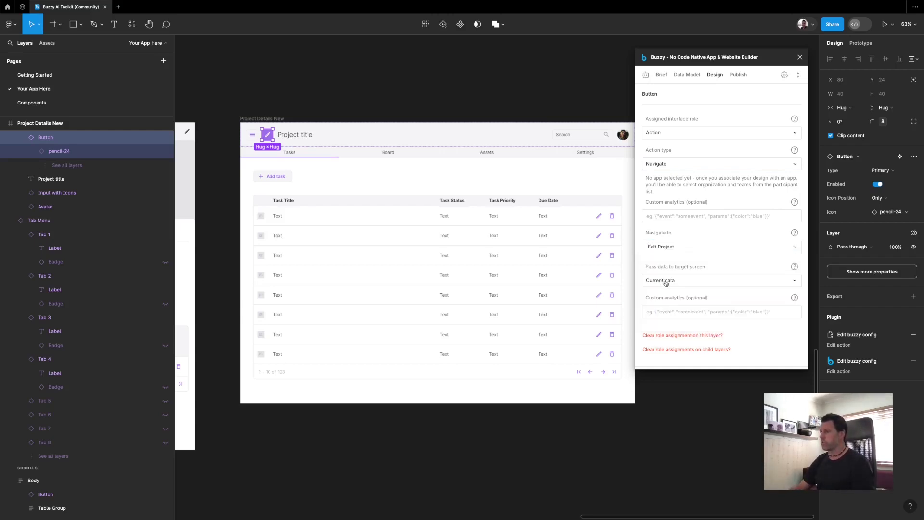
pyautogui.hscroll(-5, 424, 134)
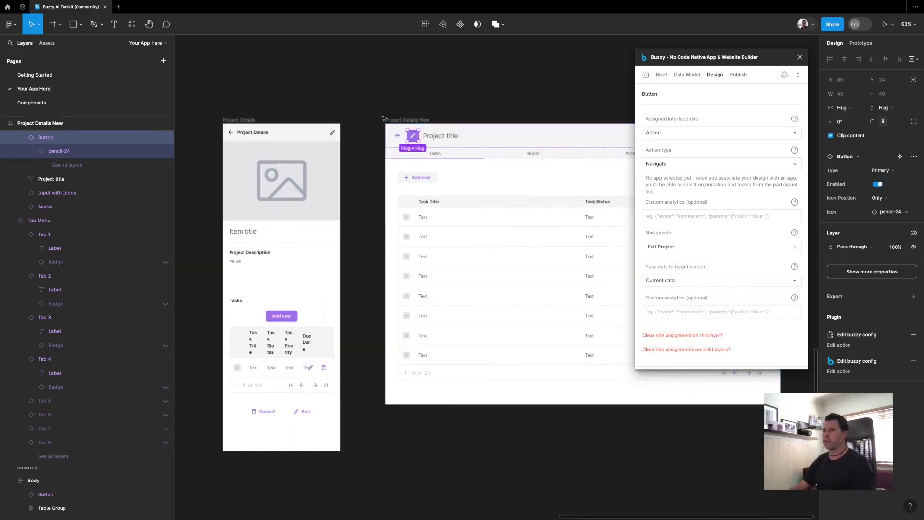
# Check the Buzzy navigation target and passed data of the Edit button in the original Project Details top bar
pyautogui.click(336, 136)
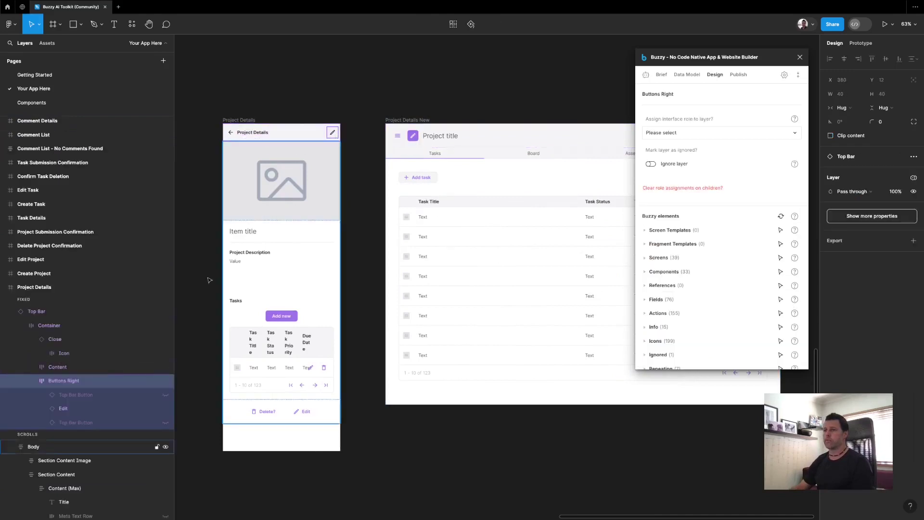
pyautogui.click(102, 410)
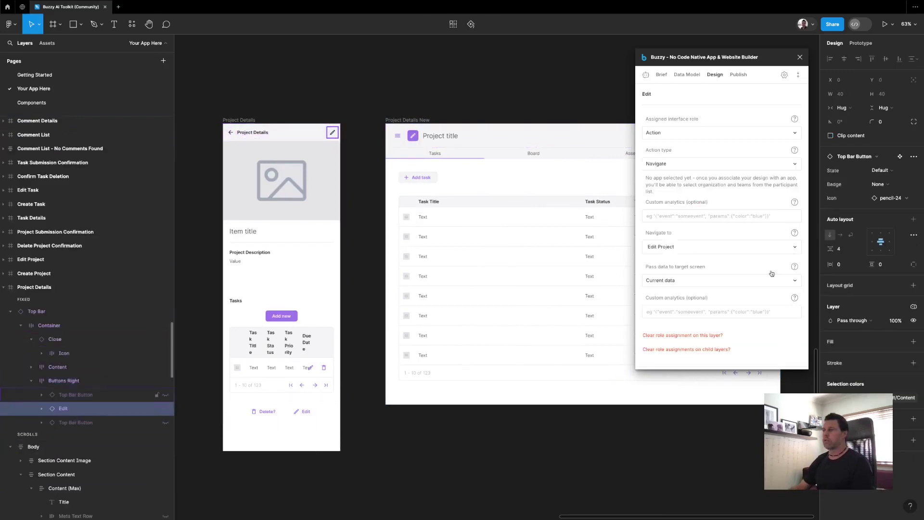
pyautogui.click(545, 101)
# Examine the Buzzy screen settings of the original Project Details frame in the overview of app screens
pyautogui.press('-')
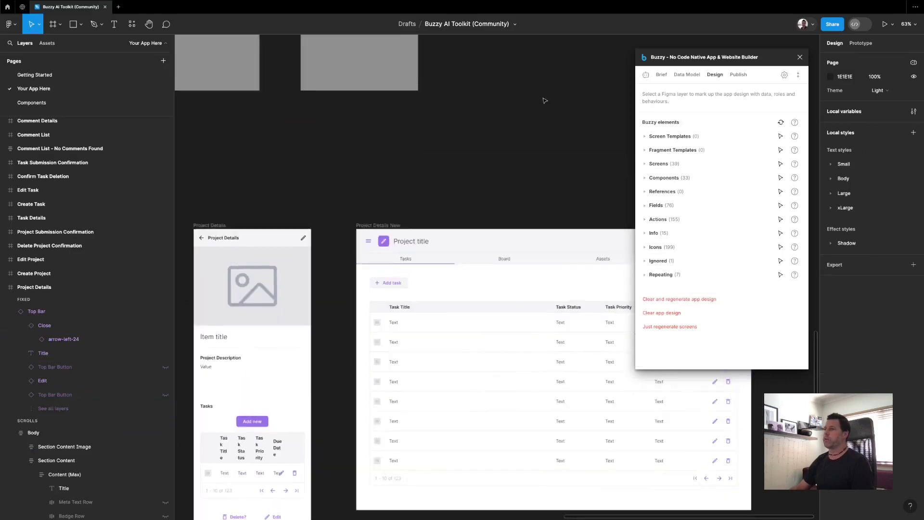
pyautogui.scroll(-5, 544, 101)
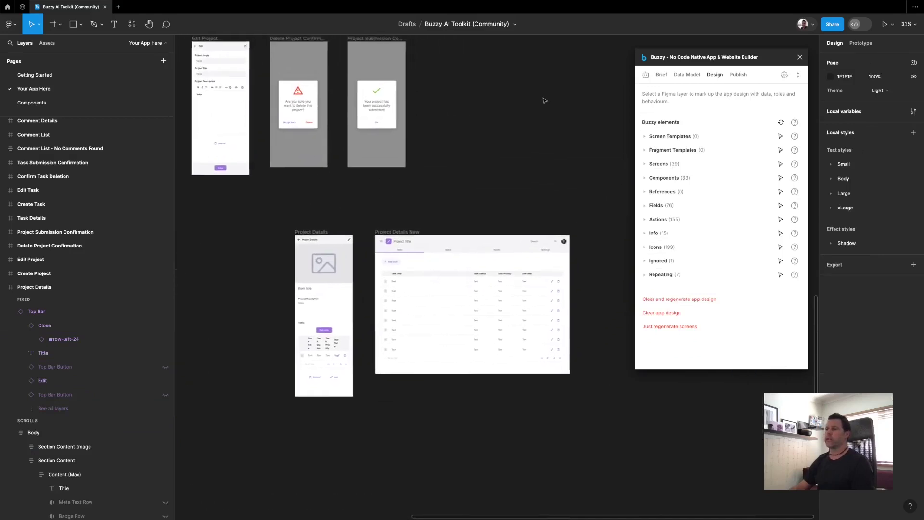
pyautogui.hscroll(3, 514, 145)
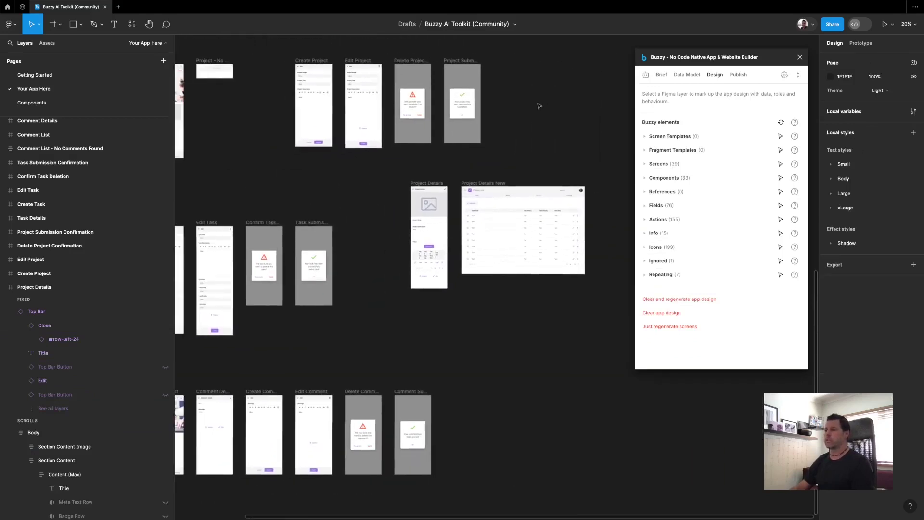
pyautogui.hscroll(-3, 487, 187)
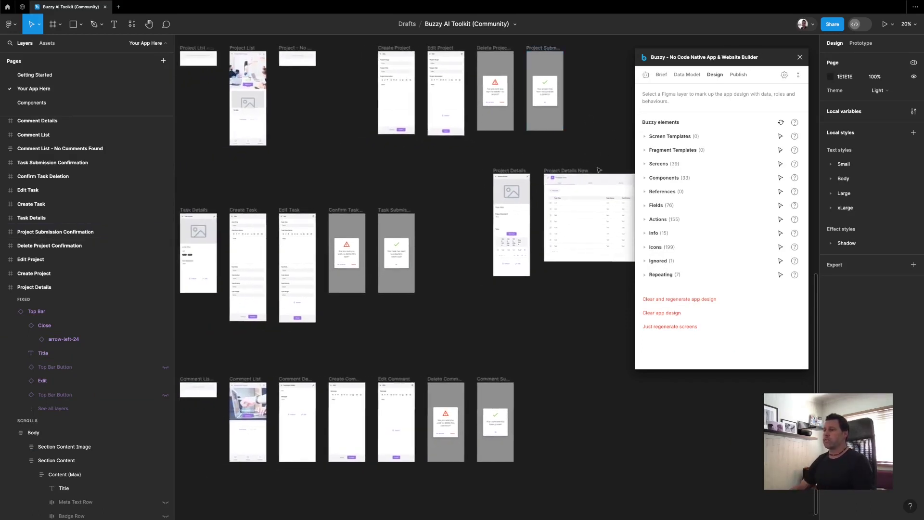
pyautogui.click(509, 173)
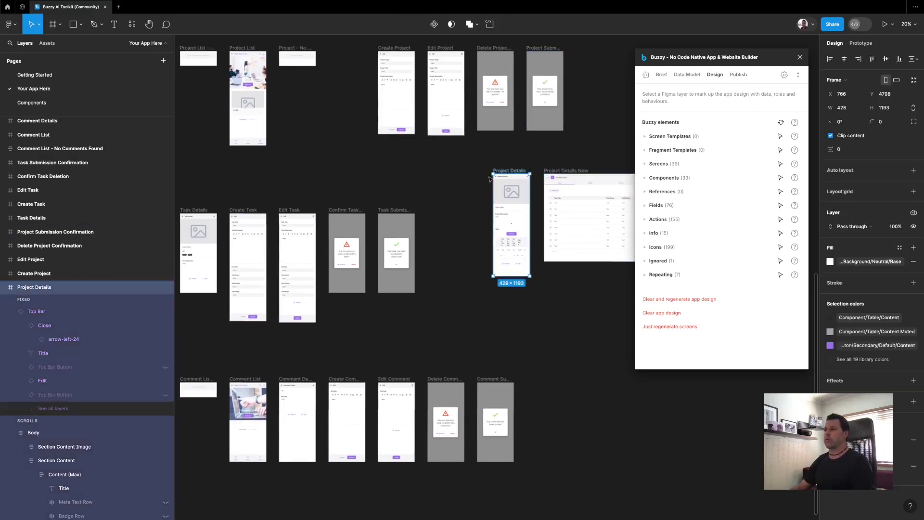
pyautogui.scroll(3, 500, 174)
pyautogui.hscroll(-2, 501, 174)
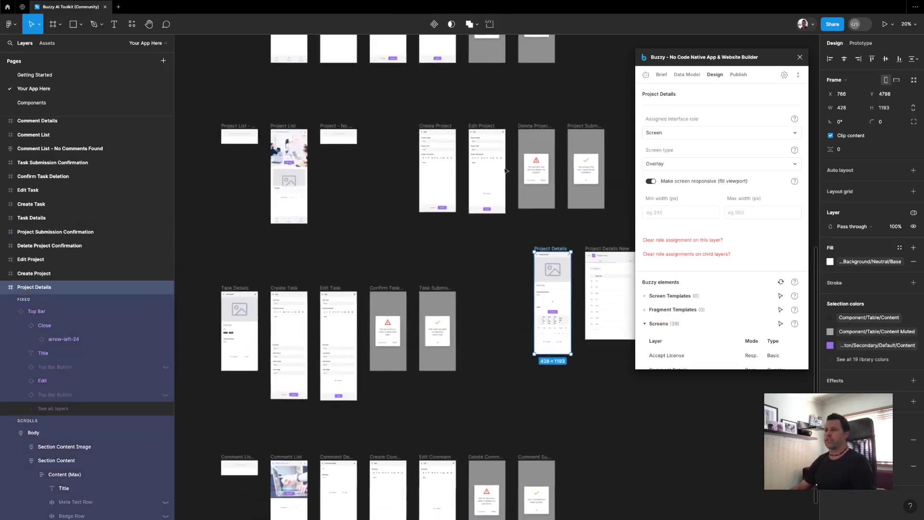
# Change the navigation target of the Card Tile in the Project List screen to Project Details New
pyautogui.hscroll(3, 506, 171)
pyautogui.hscroll(-5, 485, 182)
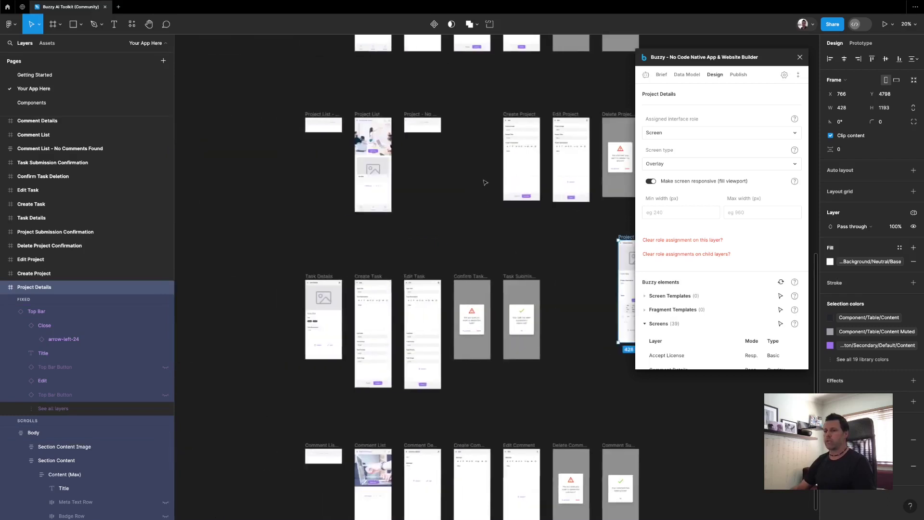
pyautogui.scroll(4, 485, 183)
pyautogui.hscroll(1, 485, 182)
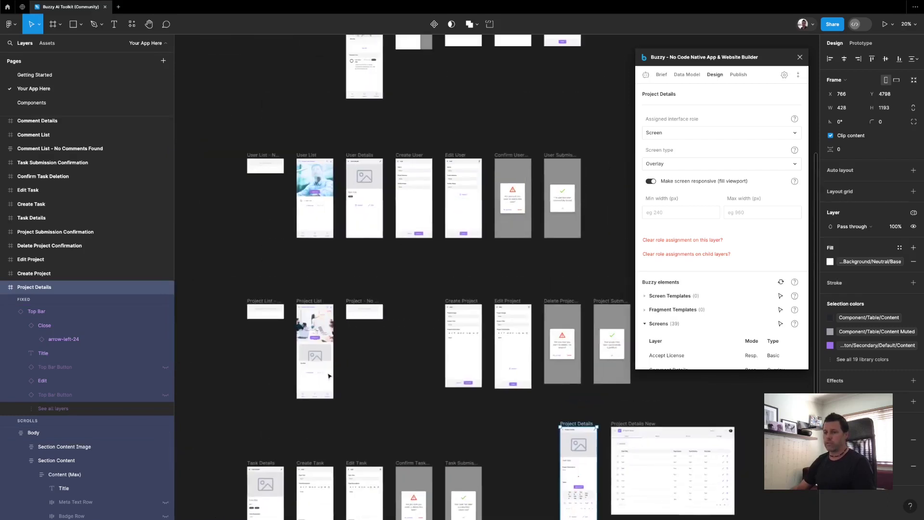
pyautogui.keyDown('ctrl'); pyautogui.click(318, 358); pyautogui.keyUp('ctrl')
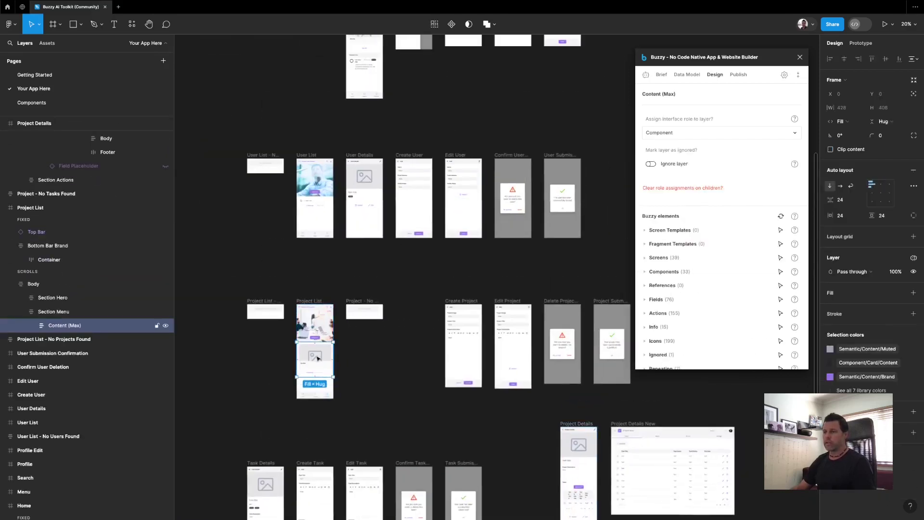
pyautogui.click(30, 325)
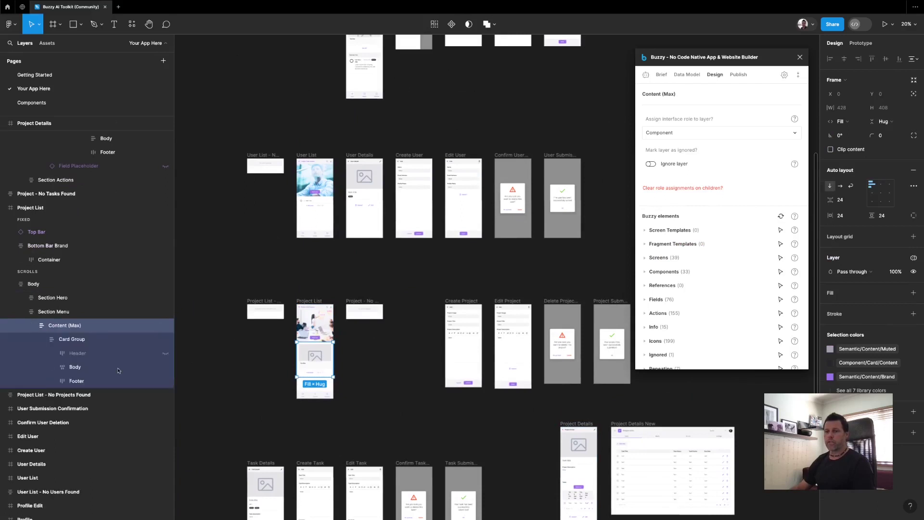
pyautogui.click(51, 367)
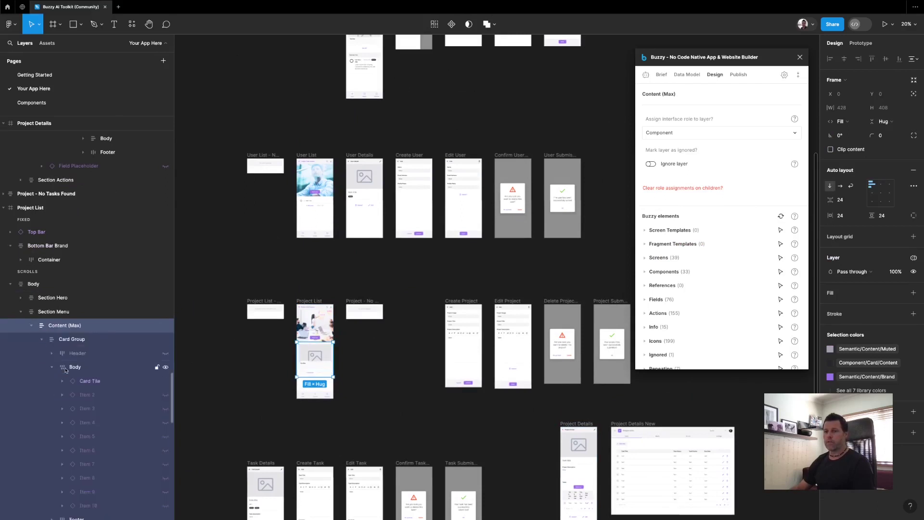
pyautogui.click(108, 384)
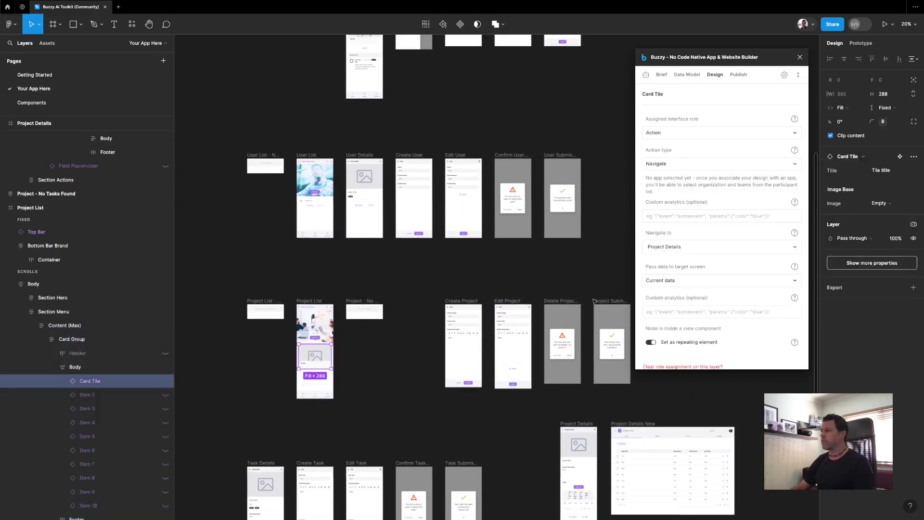
pyautogui.scroll(-3, 595, 301)
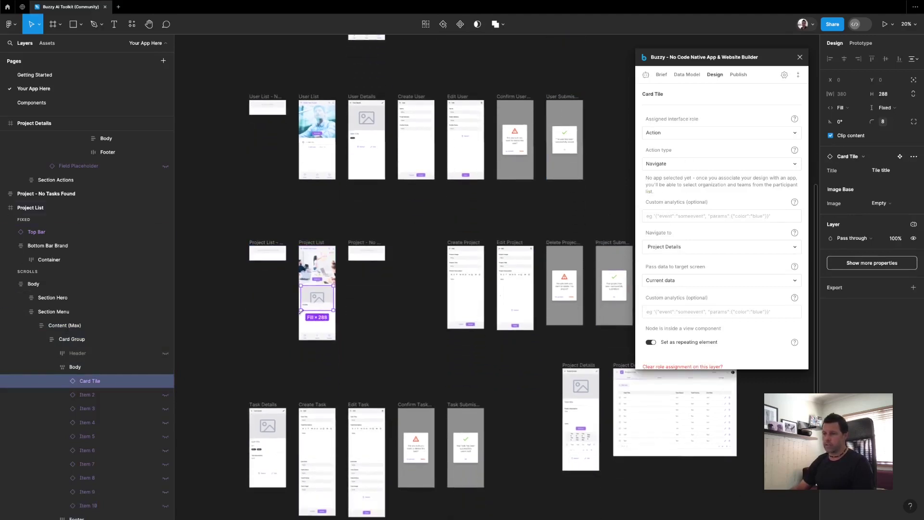
pyautogui.click(700, 248)
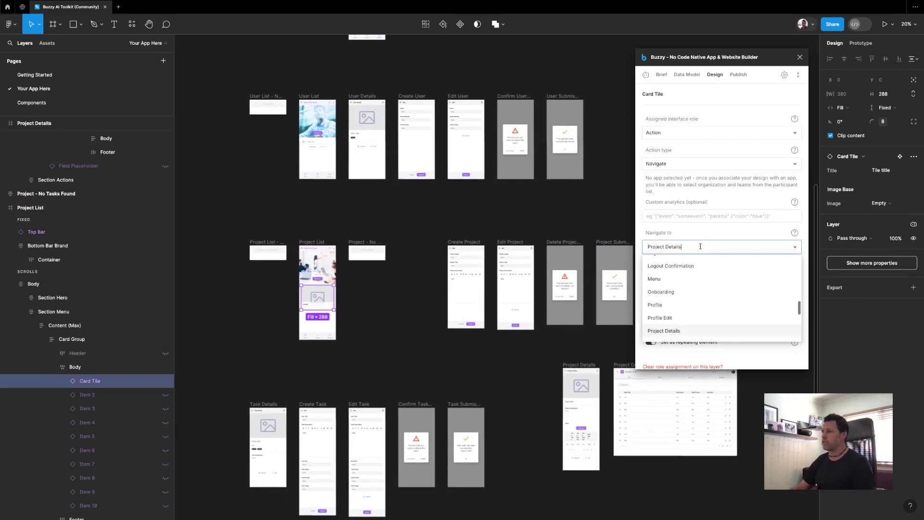
pyautogui.scroll(-2, 681, 332)
pyautogui.click(681, 332)
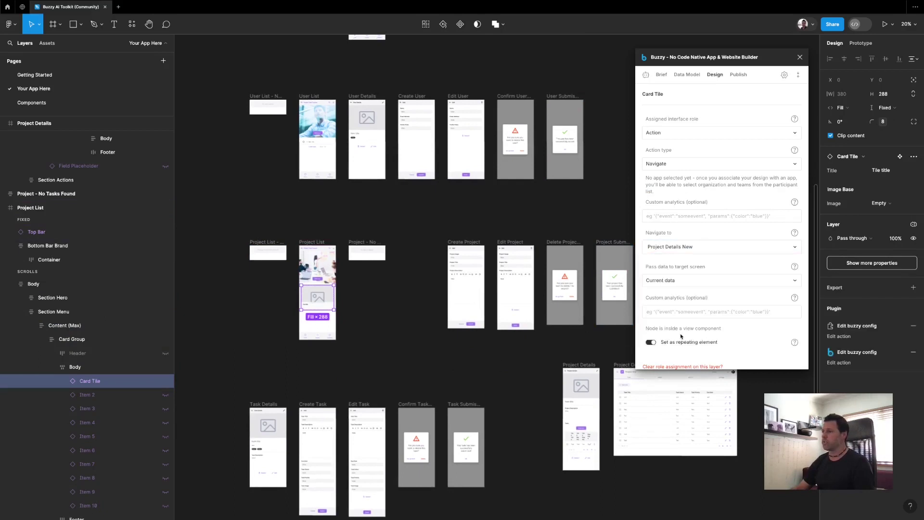
pyautogui.click(398, 225)
# Change the navigation target of the Recent Projects Card Tile on the Home screen to Project Details New
pyautogui.scroll(-5, 398, 225)
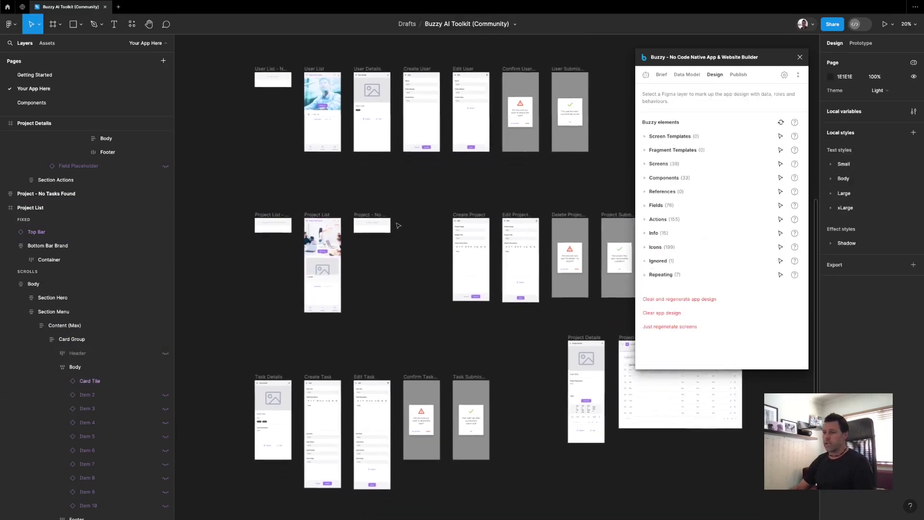
pyautogui.scroll(10, 398, 225)
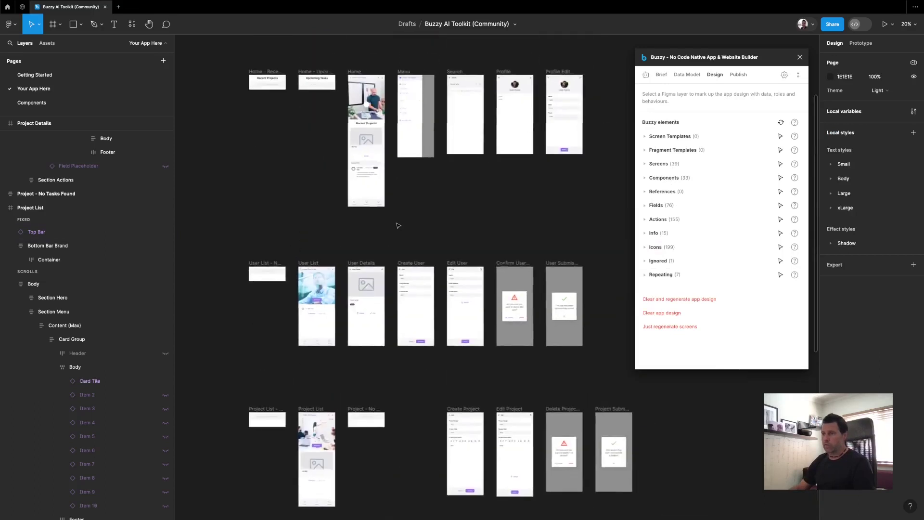
pyautogui.doubleClick(363, 209)
pyautogui.doubleClick(363, 209)
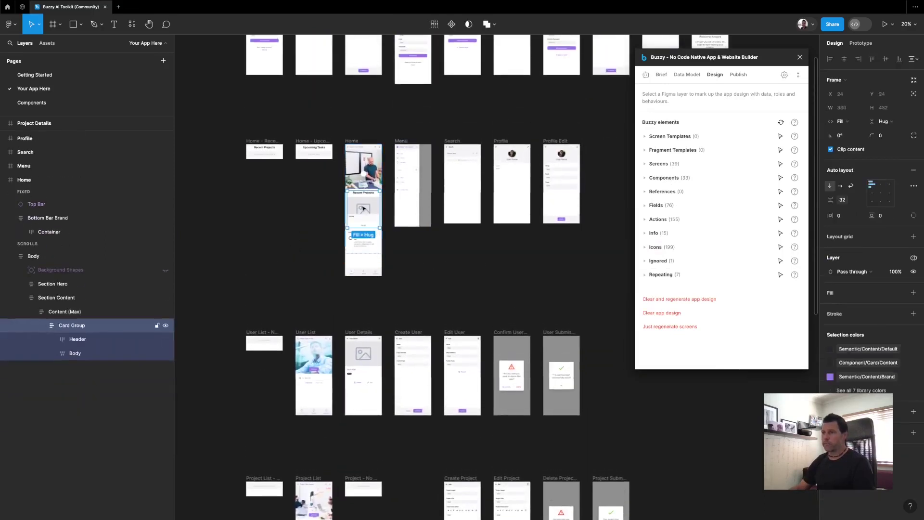
pyautogui.doubleClick(364, 208)
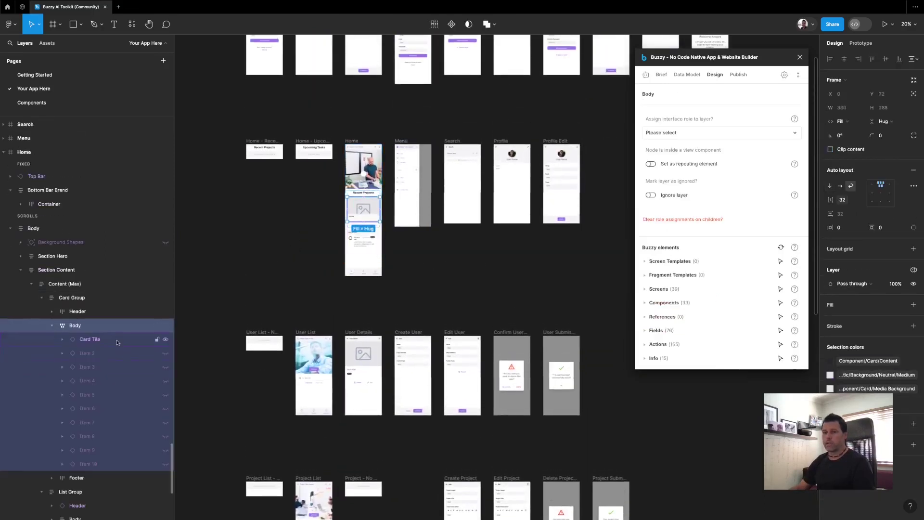
pyautogui.click(116, 340)
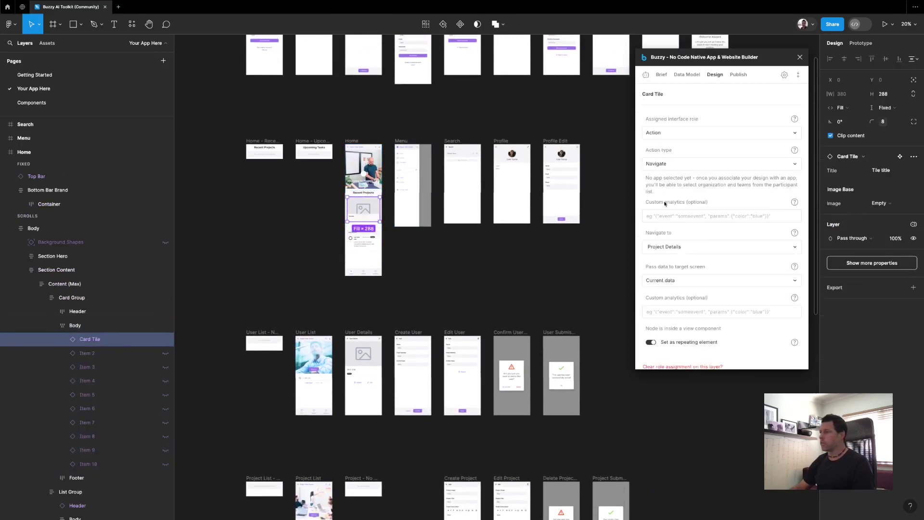
pyautogui.click(669, 246)
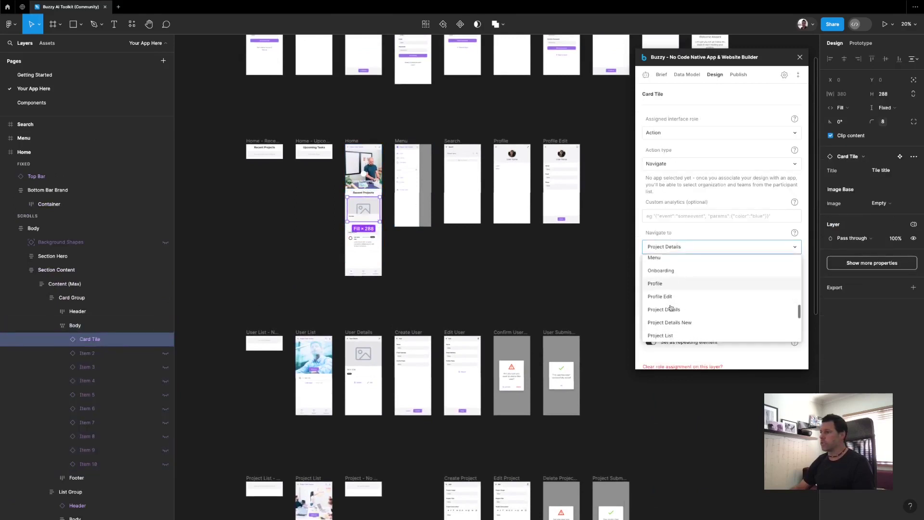
pyautogui.click(670, 308)
pyautogui.click(554, 300)
# Look over the other app screens, from the login row down to Project Details New, for further links to project details
pyautogui.scroll(-1, 554, 300)
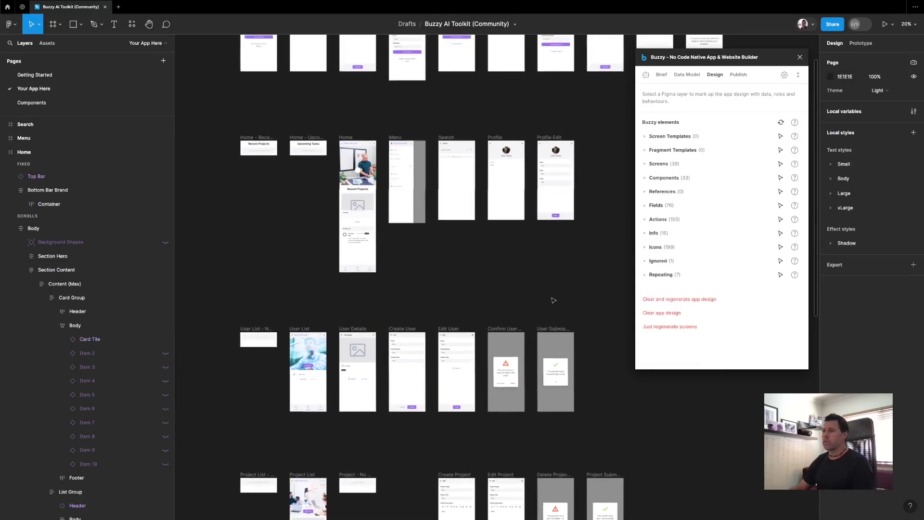
pyautogui.scroll(1, 439, 239)
pyautogui.scroll(-5, 438, 239)
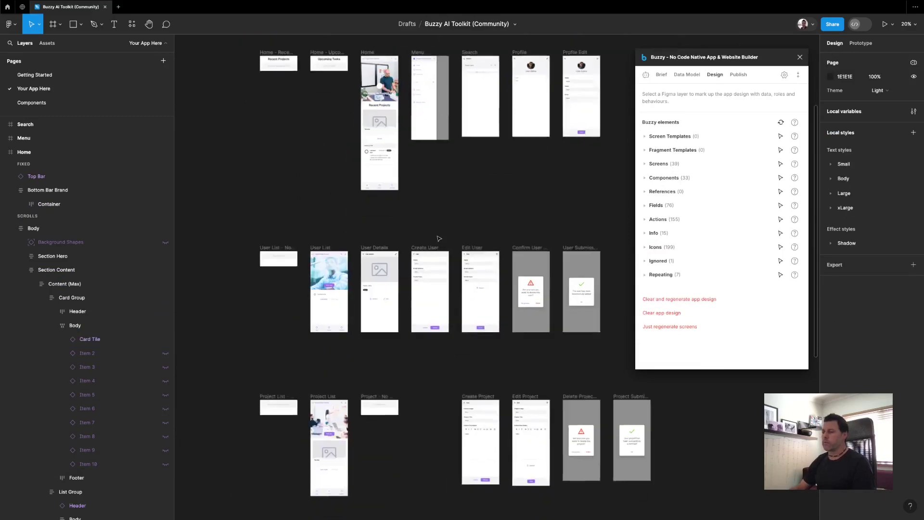
pyautogui.scroll(5, 439, 238)
pyautogui.scroll(3, 511, 224)
pyautogui.hscroll(-1, 511, 225)
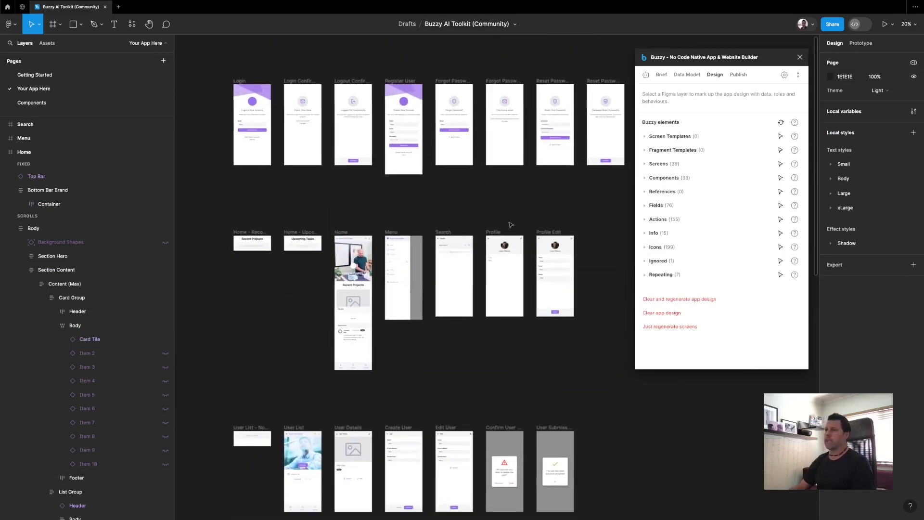
pyautogui.scroll(-8, 572, 206)
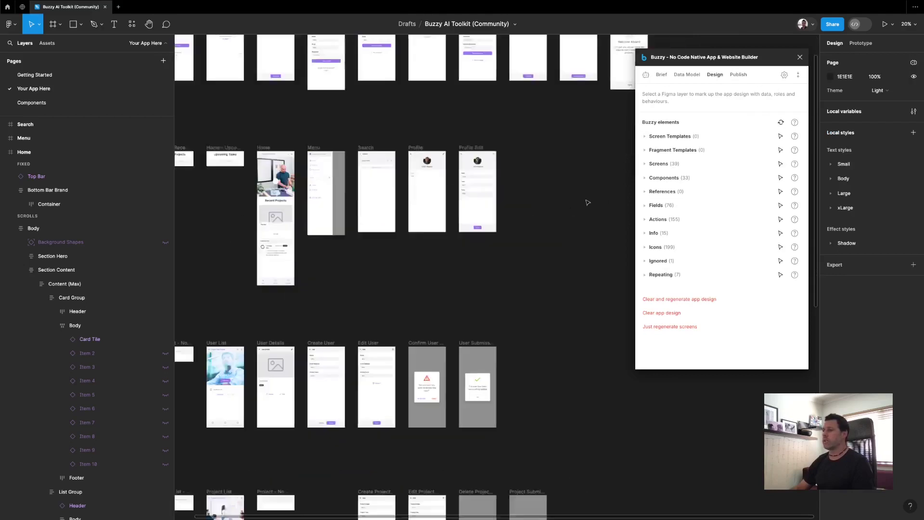
pyautogui.hscroll(5, 572, 205)
pyautogui.scroll(-2, 587, 202)
pyautogui.hscroll(-3, 588, 202)
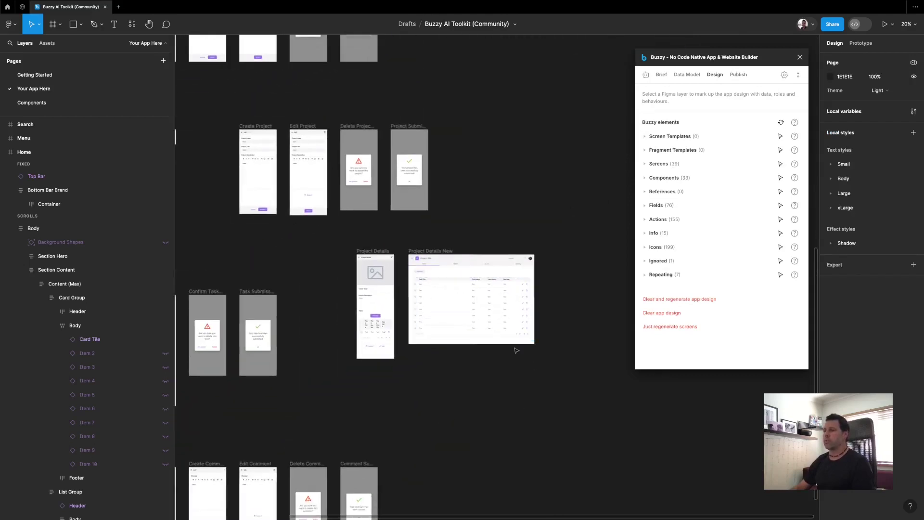
# Set the fill of the Tab Menu in Project Details New to the Background/Neutral/Base colour style
pyautogui.scroll(5, 428, 326)
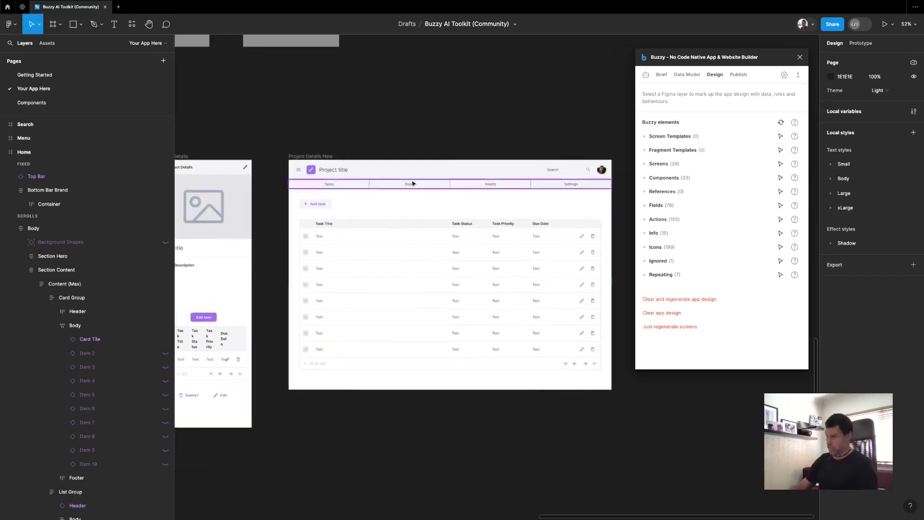
pyautogui.click(564, 184)
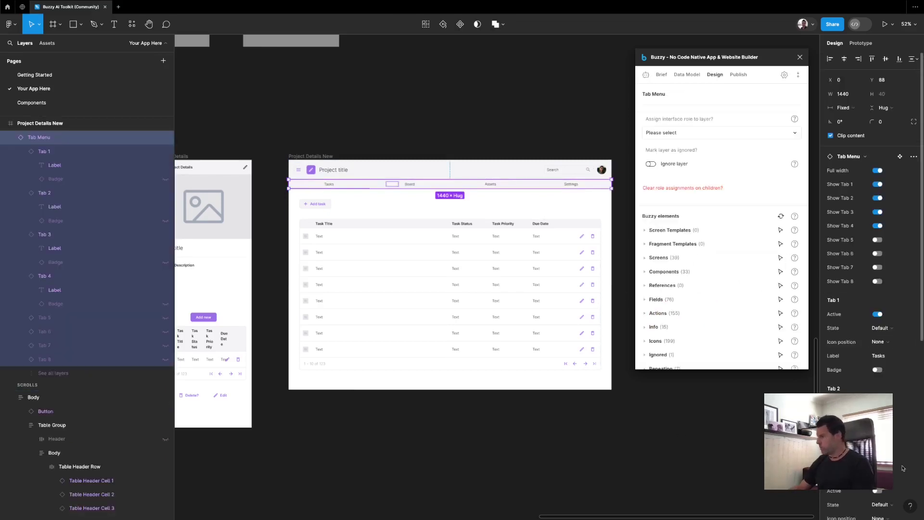
pyautogui.scroll(-6, 862, 348)
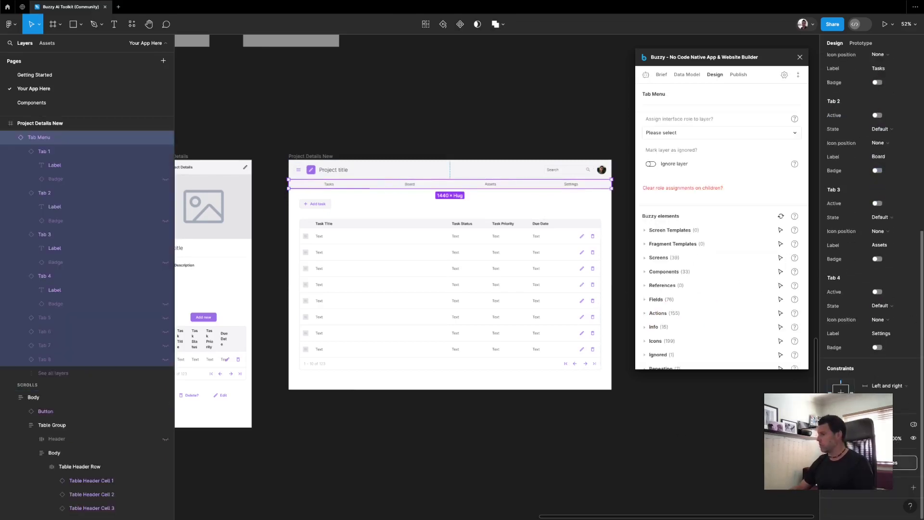
pyautogui.scroll(-5, 862, 349)
pyautogui.click(855, 351)
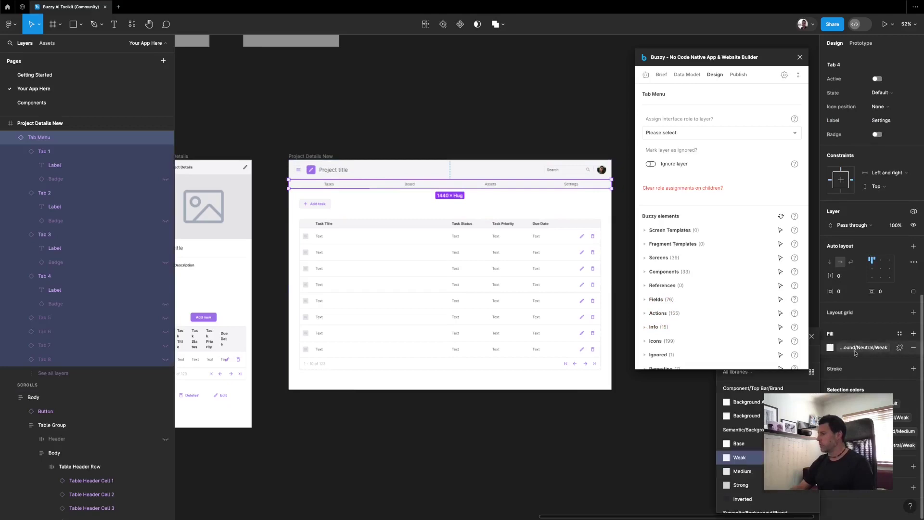
pyautogui.click(758, 443)
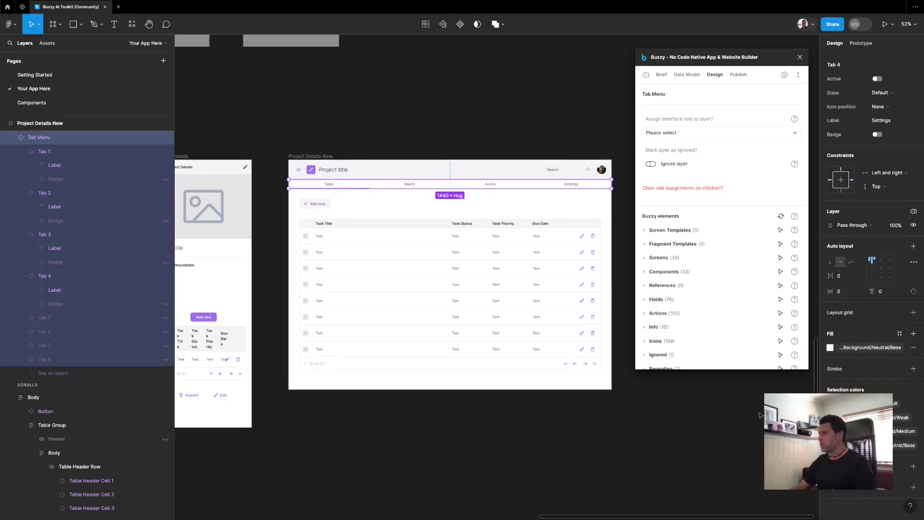
pyautogui.click(566, 147)
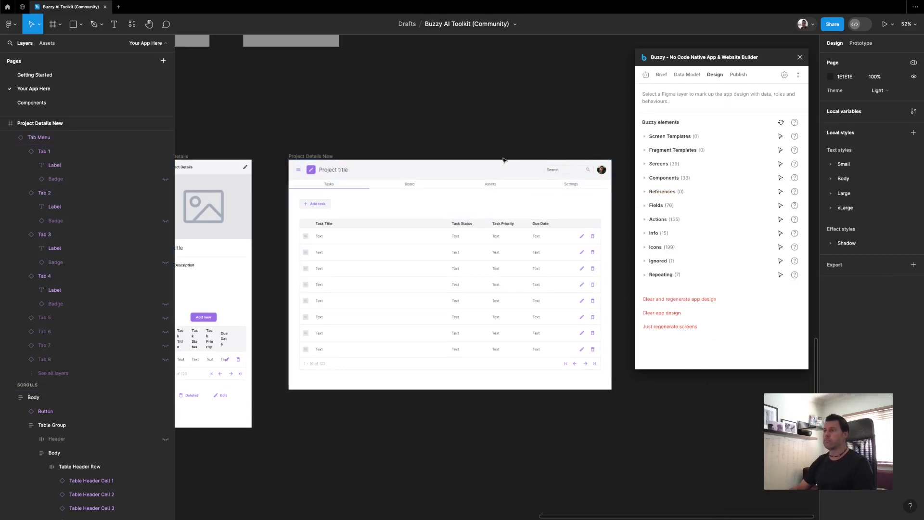
pyautogui.hscroll(-2, 526, 126)
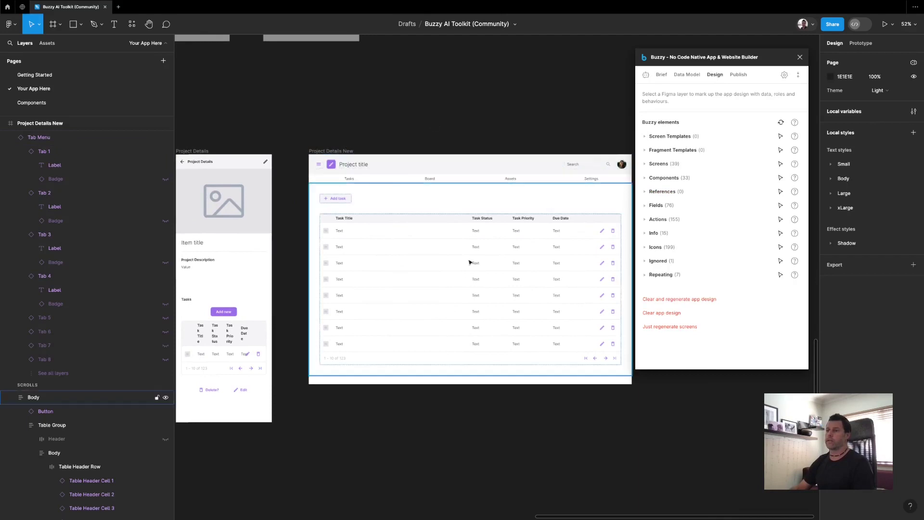
# Look over the Project Details New screen next to the original Project Details screen, including its header, tabs and task table
pyautogui.hscroll(-10, 470, 262)
pyautogui.scroll(4, 470, 262)
pyautogui.hscroll(5, 470, 262)
pyautogui.scroll(-1, 470, 262)
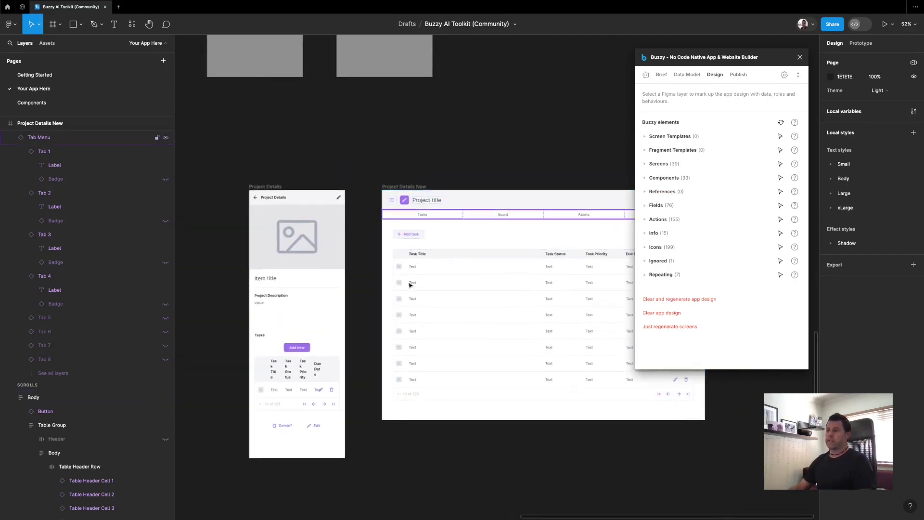
pyautogui.hscroll(4, 517, 372)
pyautogui.scroll(2, 517, 372)
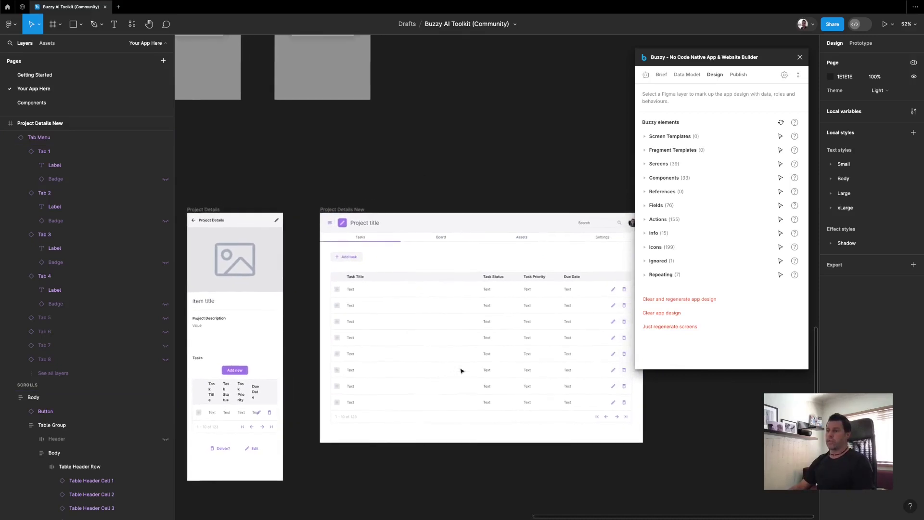
pyautogui.hscroll(-2, 461, 371)
pyautogui.scroll(-2, 460, 371)
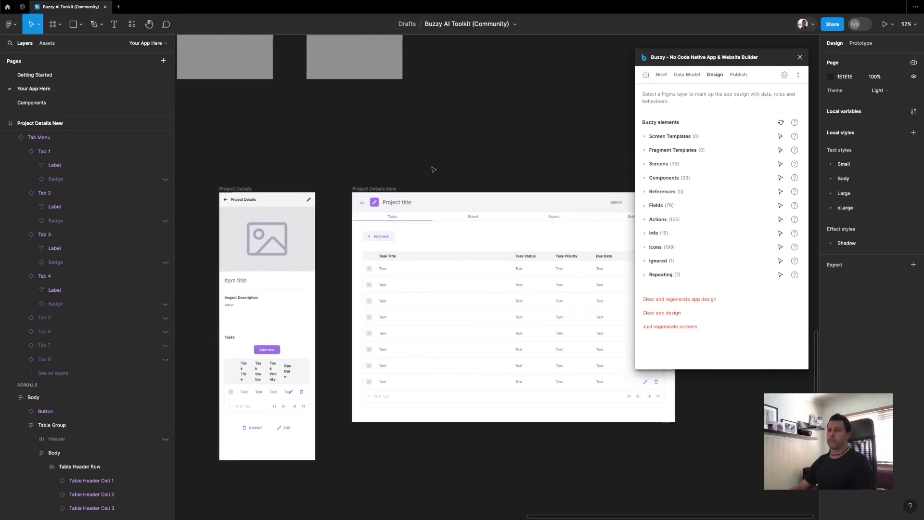
pyautogui.hscroll(5, 466, 145)
pyautogui.scroll(-2, 465, 145)
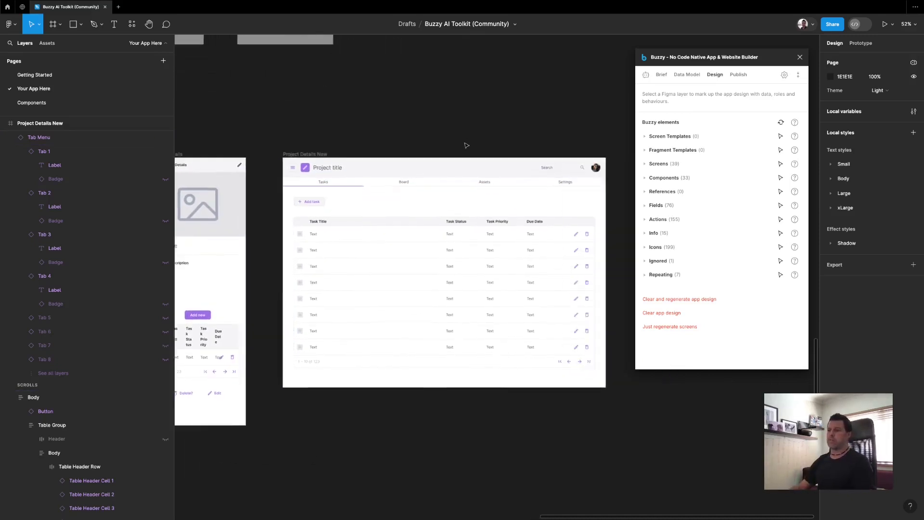
pyautogui.hscroll(-4, 465, 145)
pyautogui.scroll(-1, 466, 145)
pyautogui.hscroll(2, 465, 146)
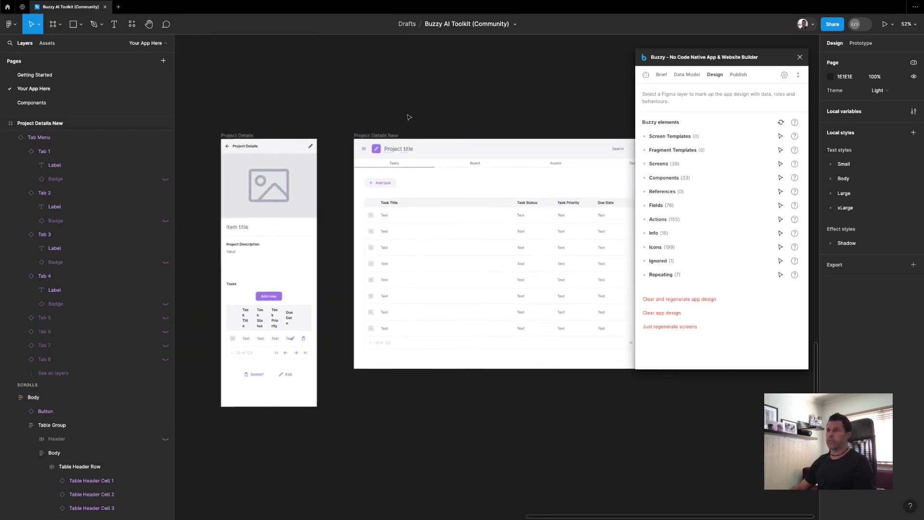
pyautogui.hscroll(6, 411, 117)
pyautogui.scroll(-2, 411, 117)
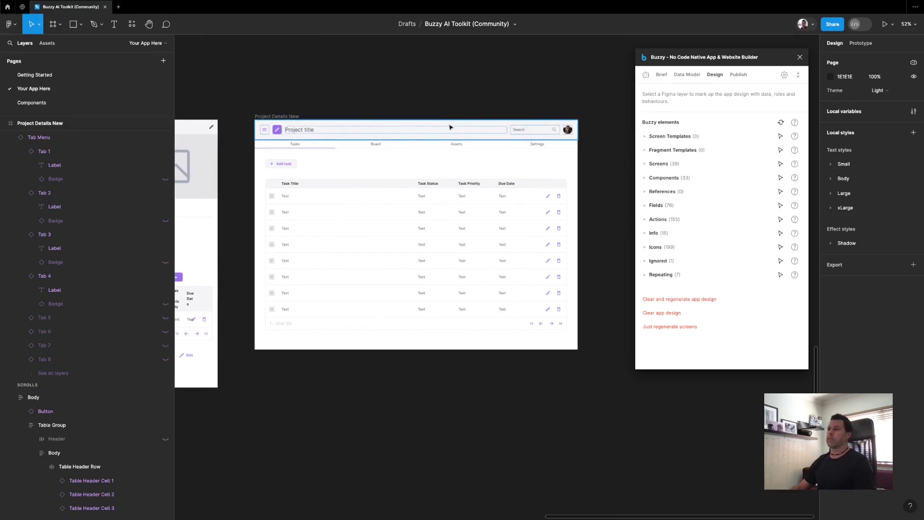
# Switch to the browser, review the published app's current Project Details page for Community Park Renewal, and return to its home page
pyautogui.press('super+Tab')
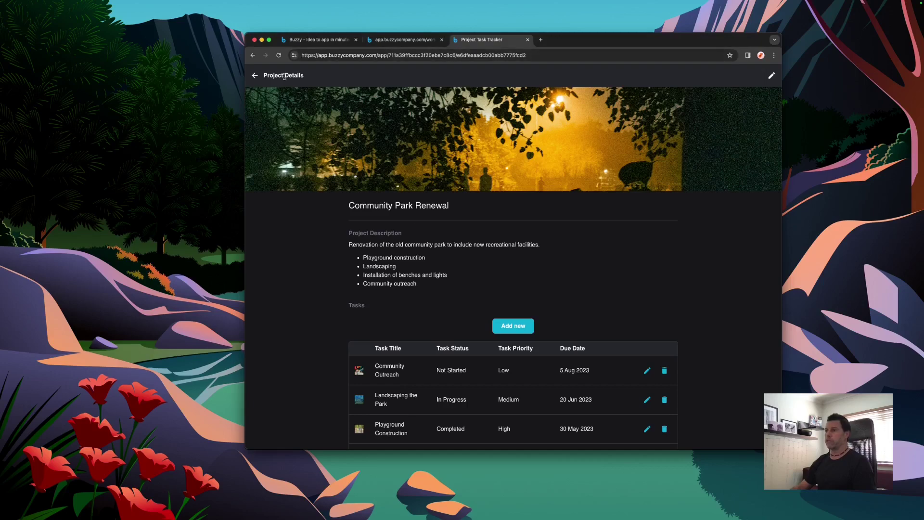
pyautogui.scroll(-3, 354, 318)
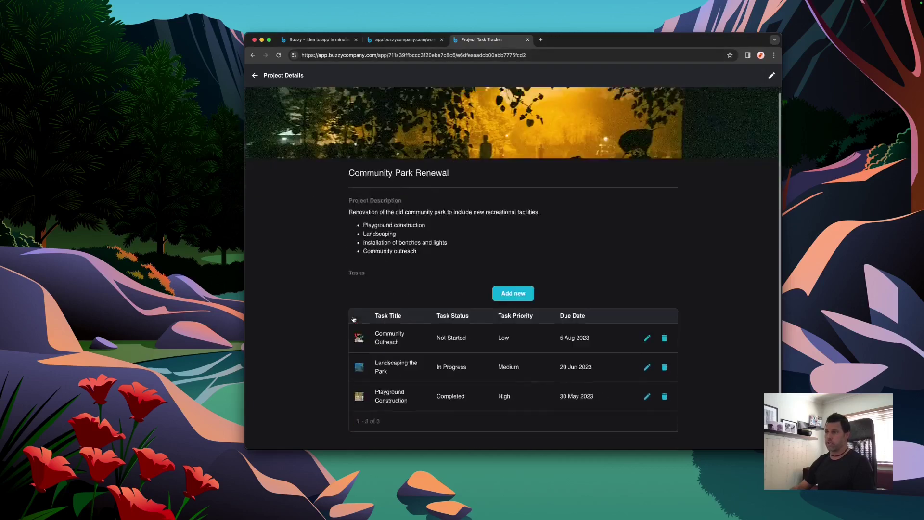
pyautogui.scroll(3, 354, 318)
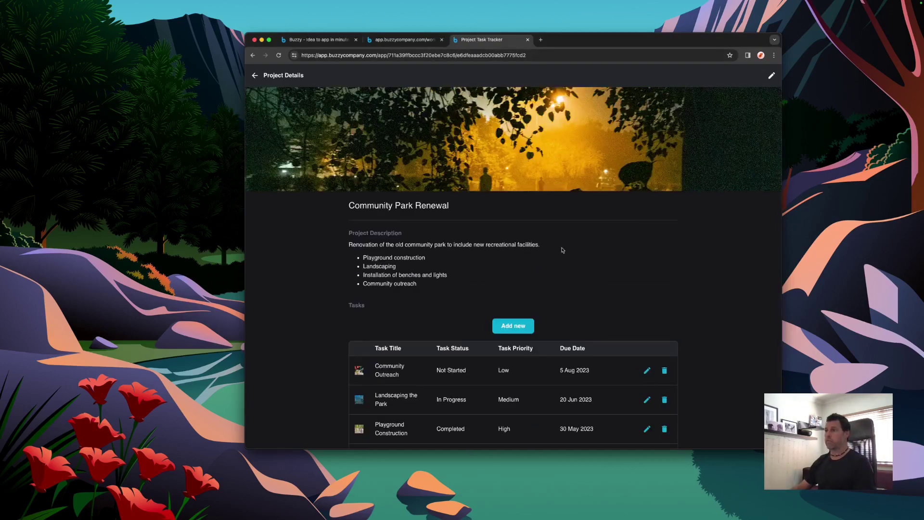
pyautogui.click(254, 77)
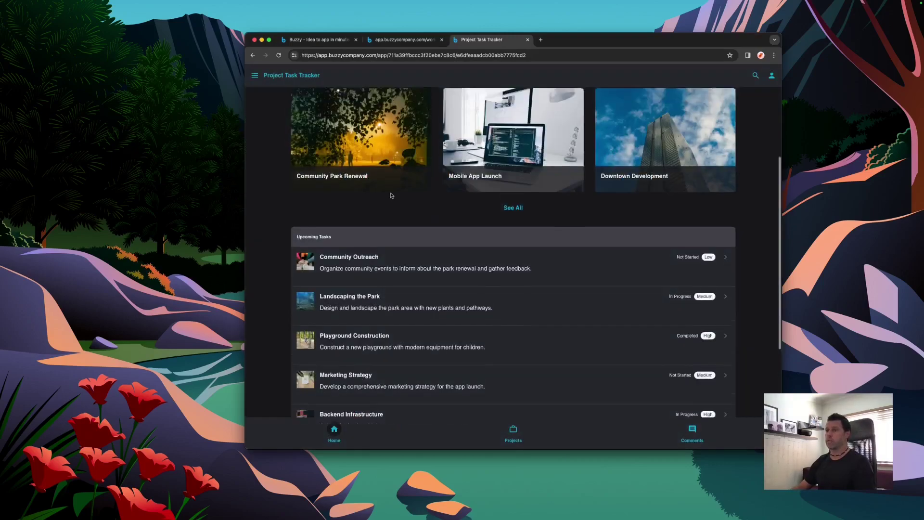
# Switch back to Figma and have Buzzy publish this file to the existing Project Task Tracker app
pyautogui.hotkey('ctrl', 'Right')
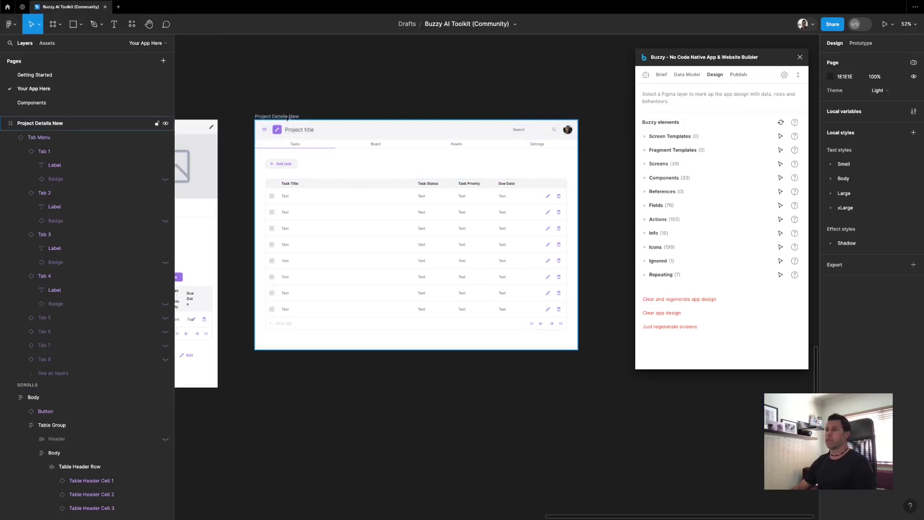
pyautogui.click(313, 116)
pyautogui.click(608, 96)
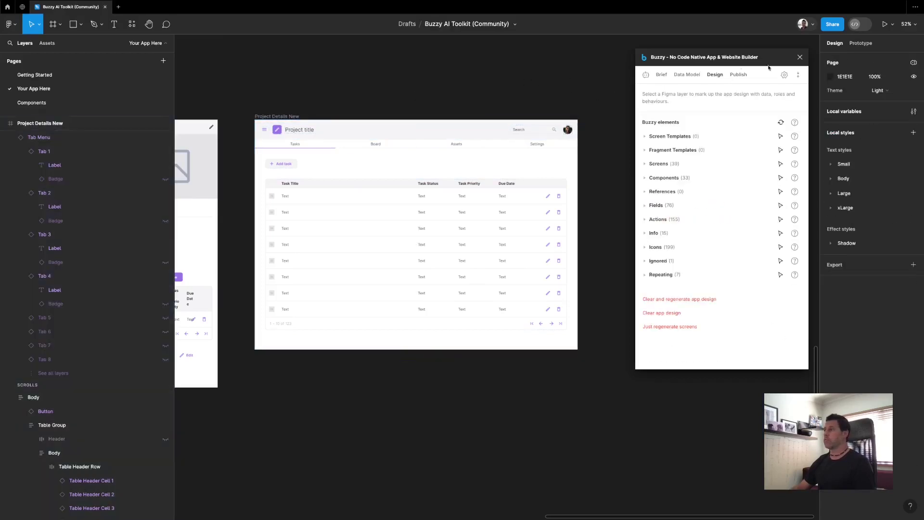
pyautogui.click(739, 74)
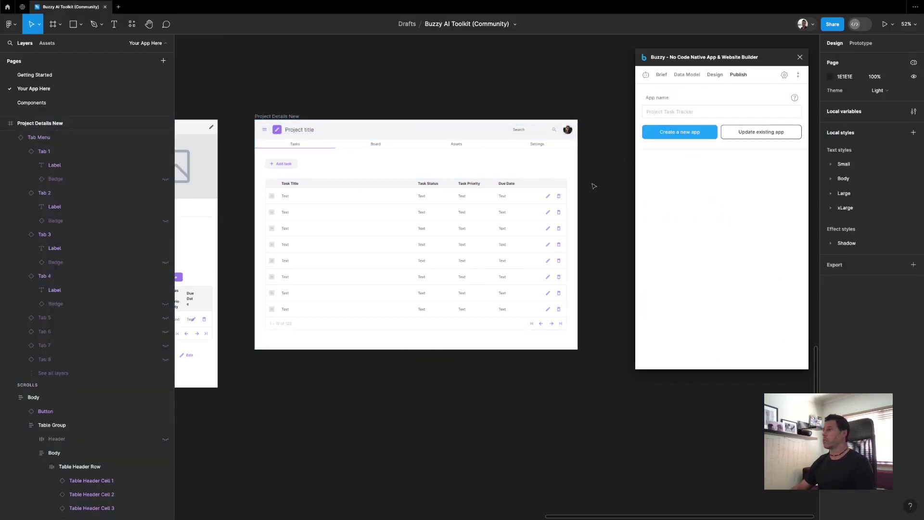
pyautogui.click(764, 135)
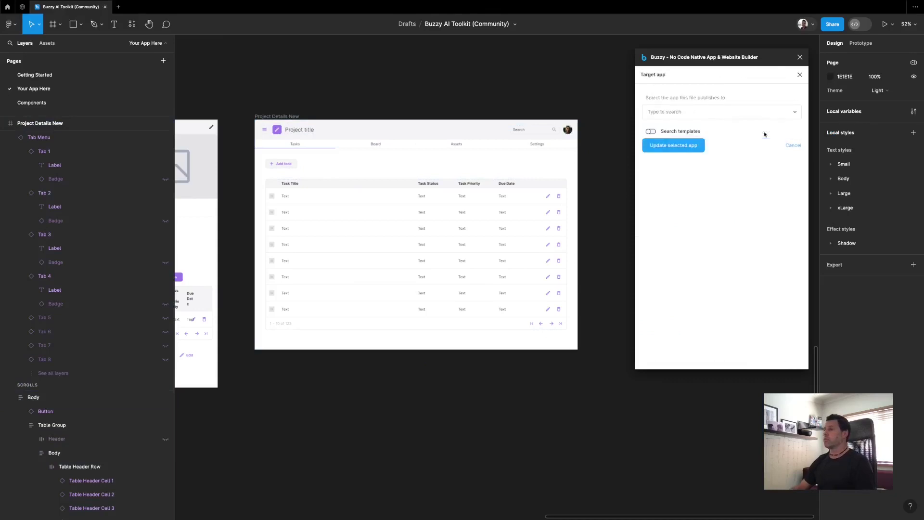
pyautogui.click(682, 112)
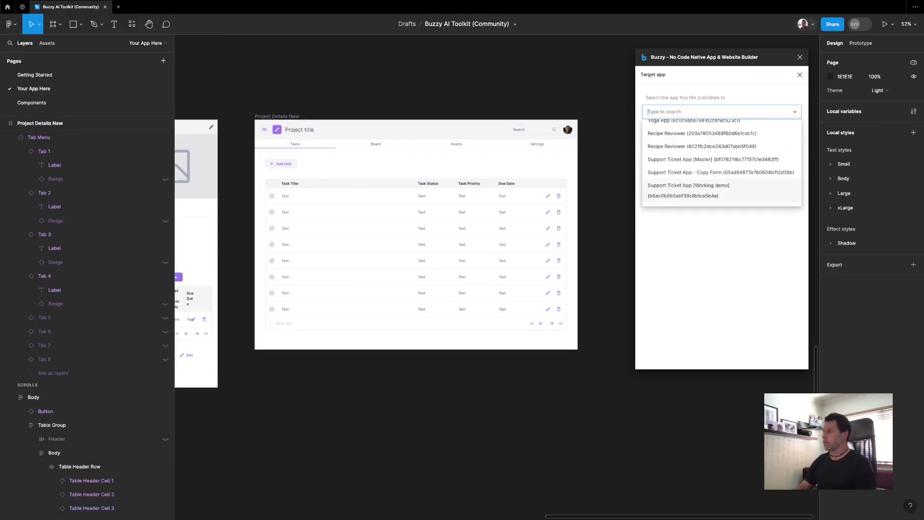
pyautogui.write('Pro')
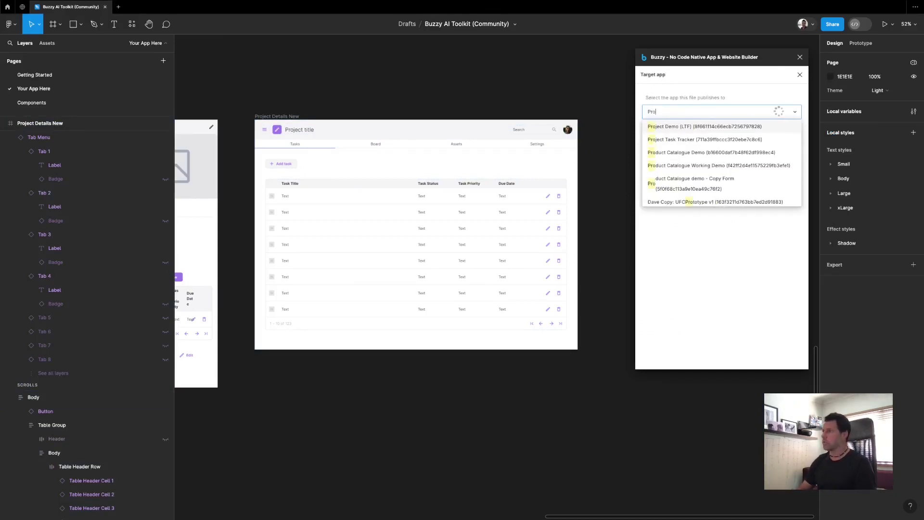
pyautogui.write('ject T')
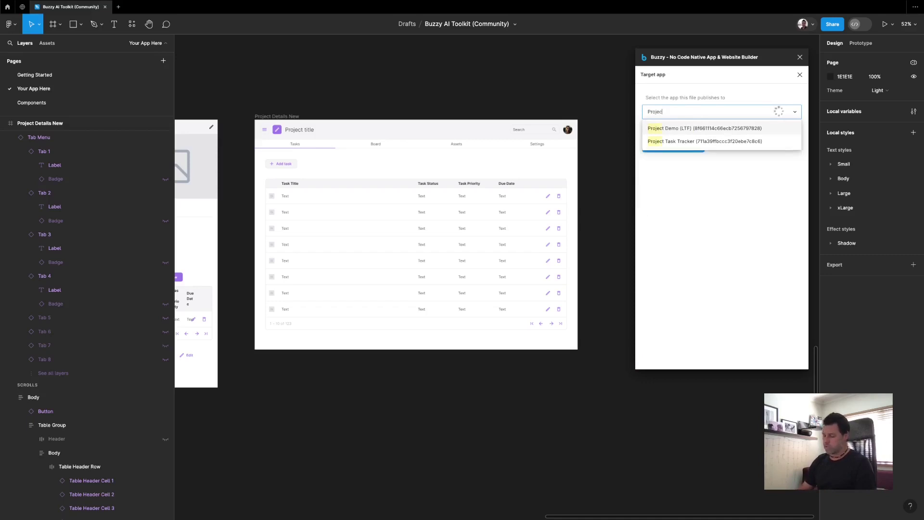
pyautogui.click(745, 142)
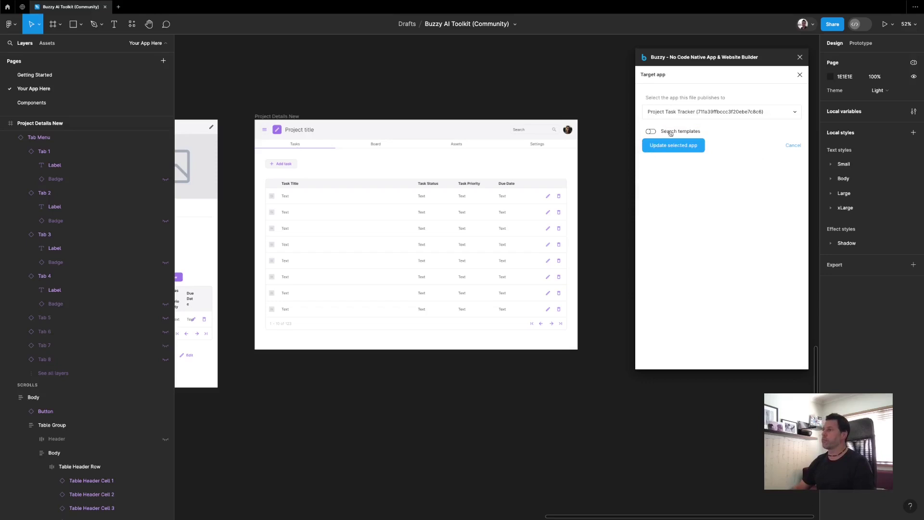
pyautogui.click(685, 150)
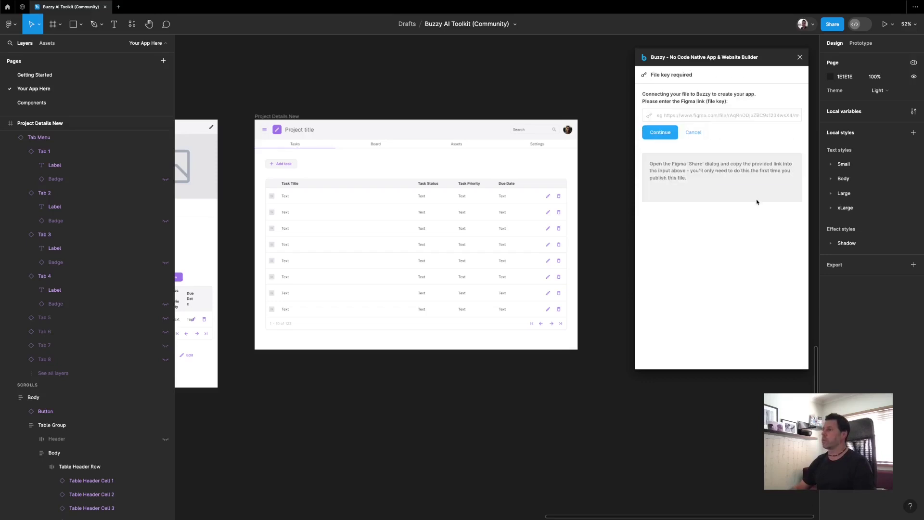
# Copy the Figma file's share link, supply it as Buzzy's required file key, and continue publishing
pyautogui.click(832, 24)
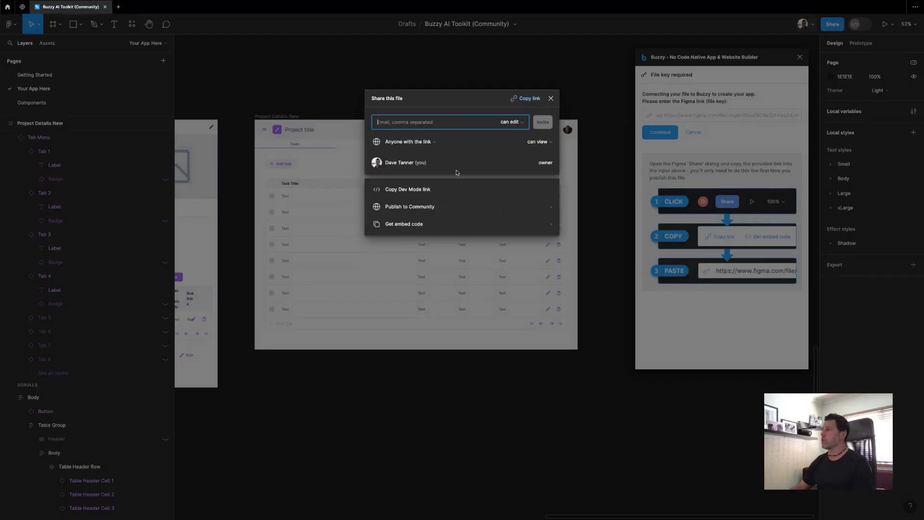
pyautogui.click(525, 99)
pyautogui.click(665, 116)
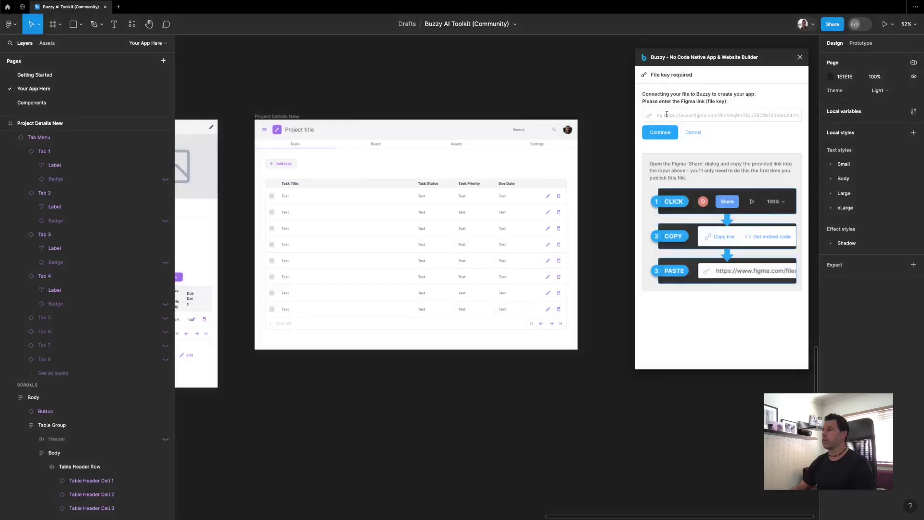
pyautogui.hotkey('ctrl', 'v')
pyautogui.click(662, 134)
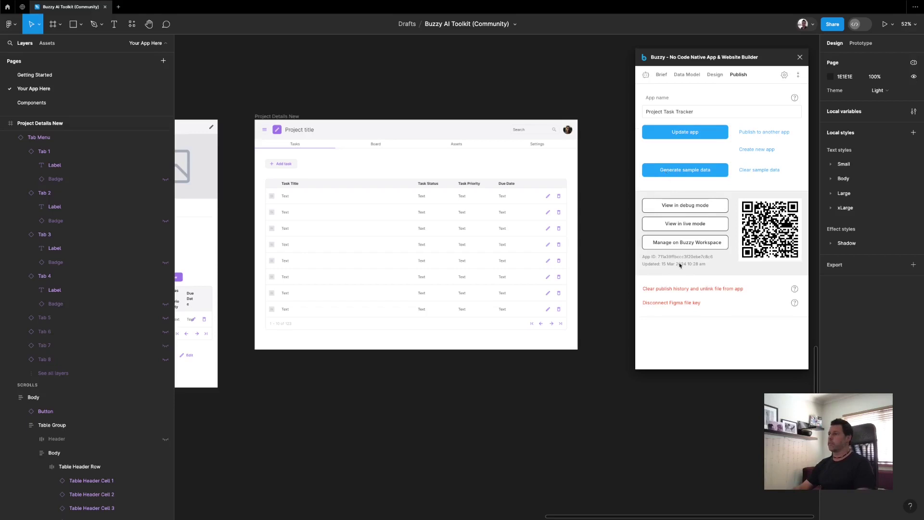
# View the published app in live mode in an enlarged browser window and open the Mobile App Launch project from Recent Projects
pyautogui.click(692, 225)
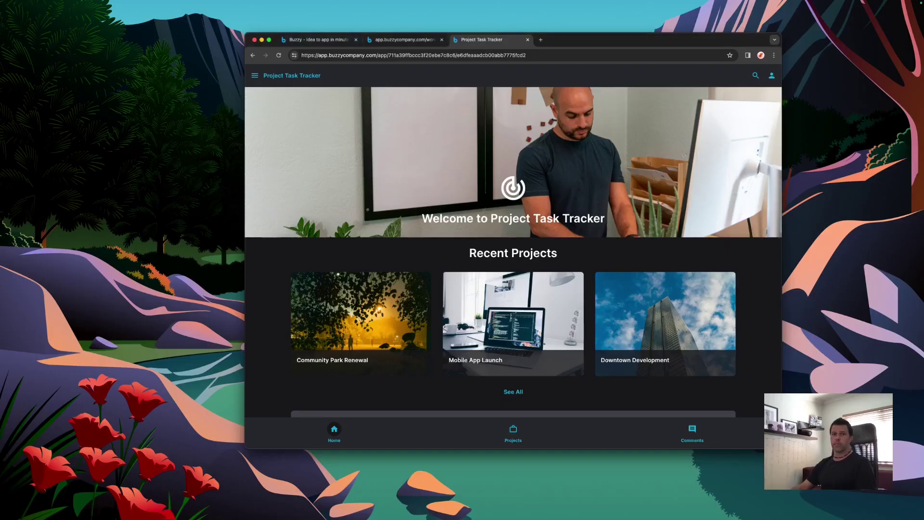
pyautogui.moveTo(584, 213); pyautogui.dragTo(204, 123)
pyautogui.moveTo(340, 131); pyautogui.dragTo(315, 131)
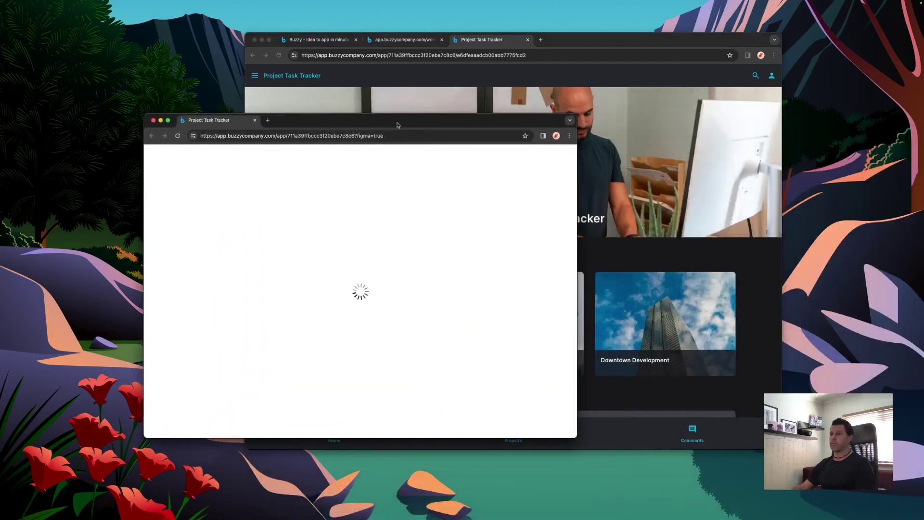
pyautogui.scroll(-3, 247, 178)
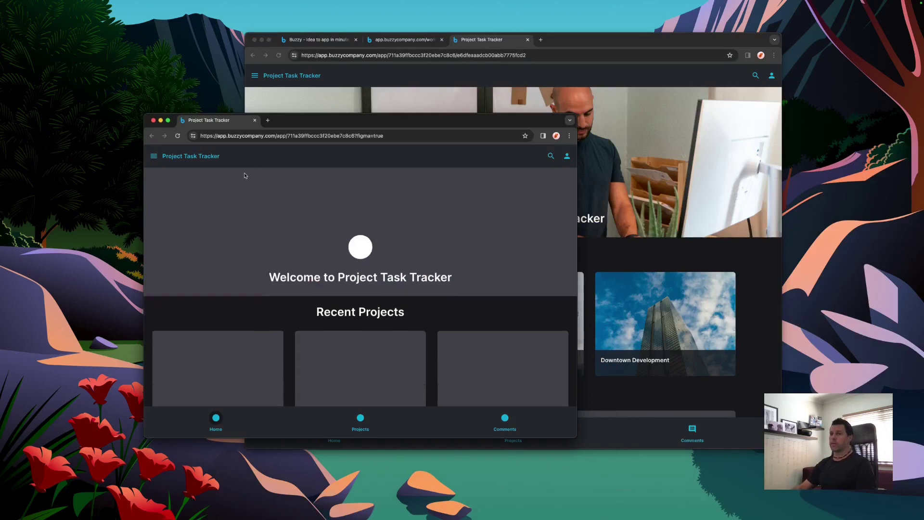
pyautogui.moveTo(344, 129); pyautogui.dragTo(291, 69)
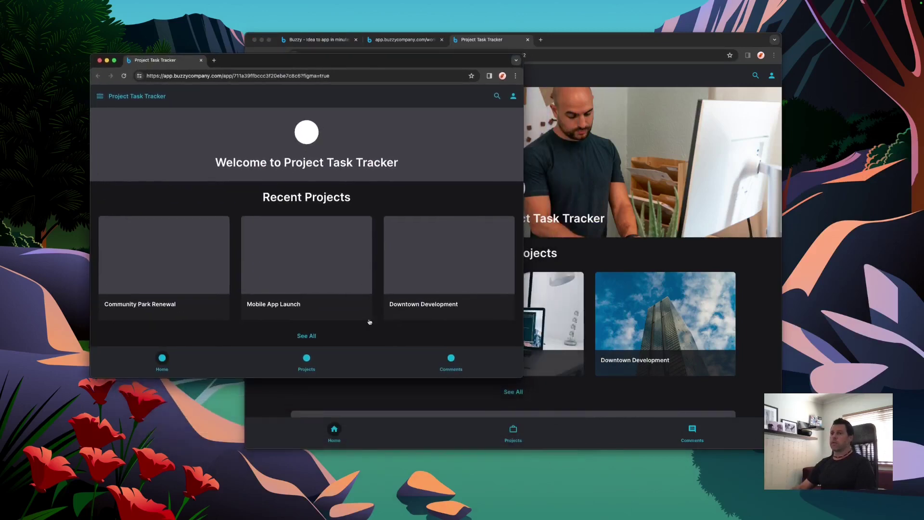
pyautogui.moveTo(522, 378); pyautogui.dragTo(571, 463)
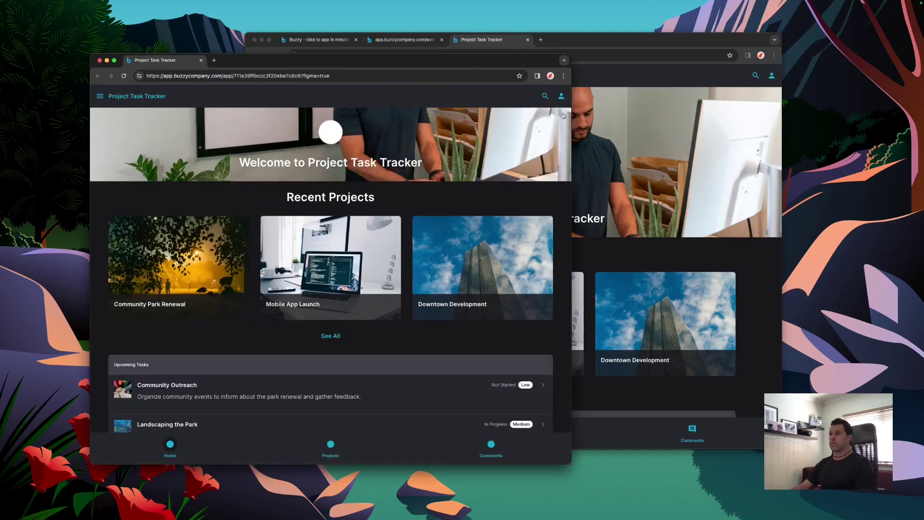
pyautogui.moveTo(522, 54); pyautogui.dragTo(564, 56)
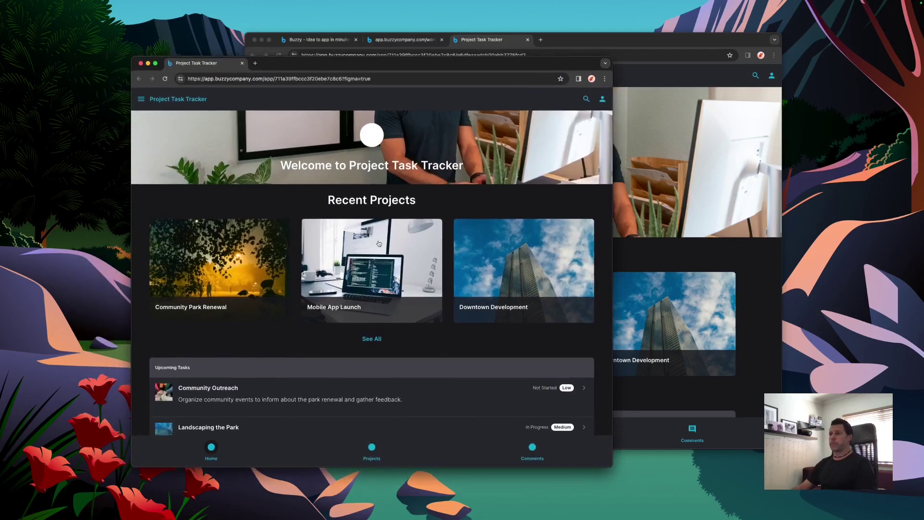
pyautogui.click(379, 244)
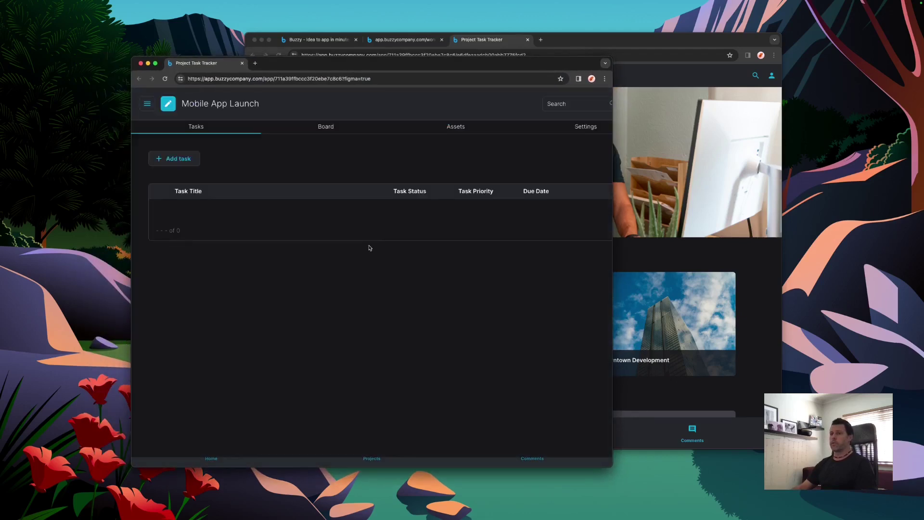
pyautogui.moveTo(611, 466); pyautogui.dragTo(845, 468)
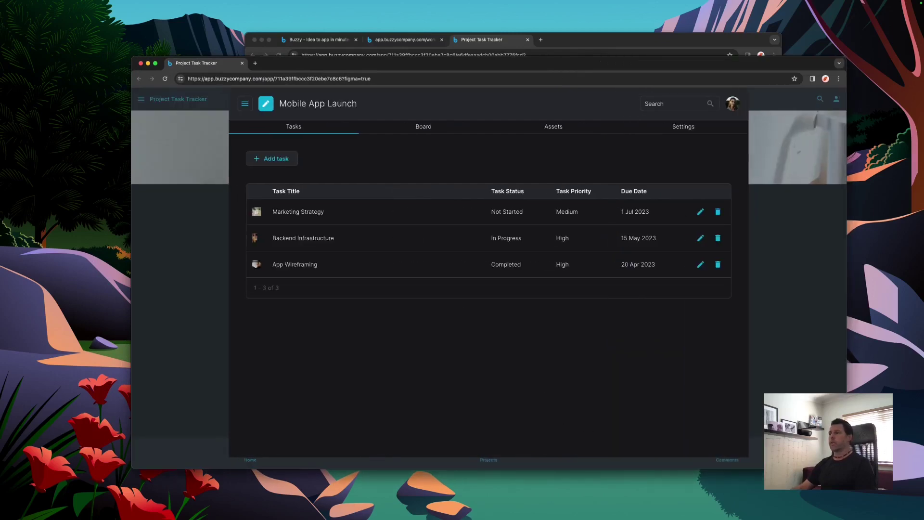
# Switch back to Figma and make the Project Details New screen responsive so it fills the viewport
pyautogui.hotkey('ctrl', 'Right')
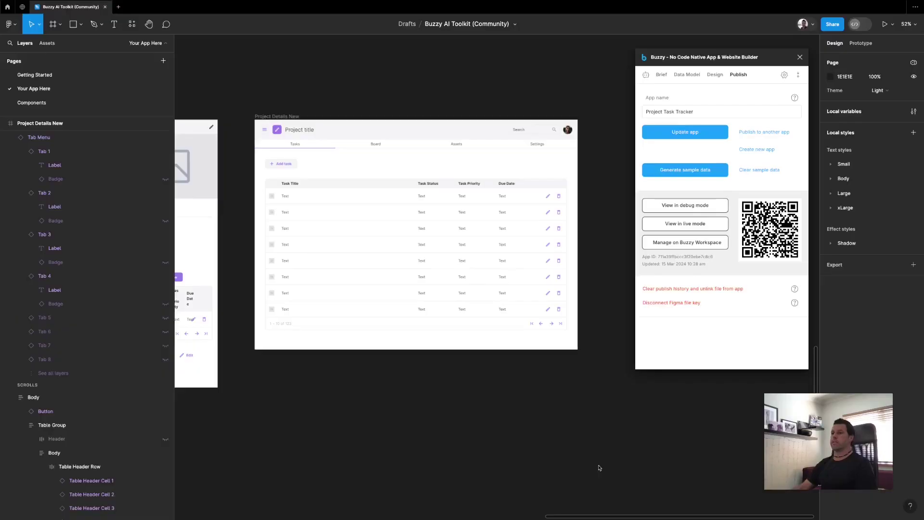
pyautogui.click(296, 117)
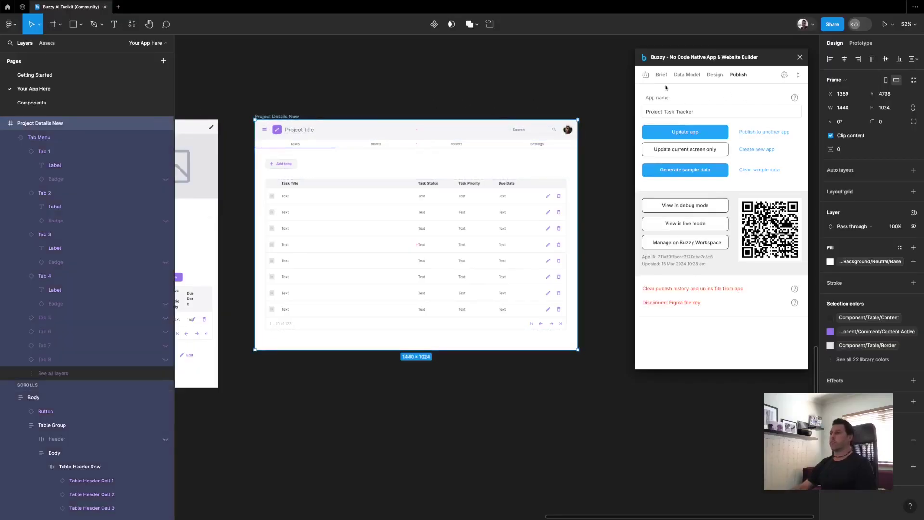
pyautogui.click(713, 75)
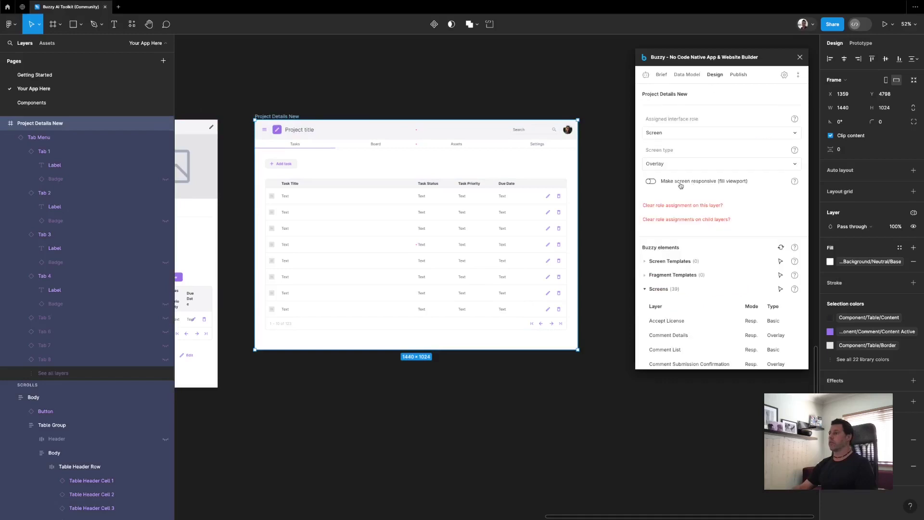
pyautogui.click(680, 183)
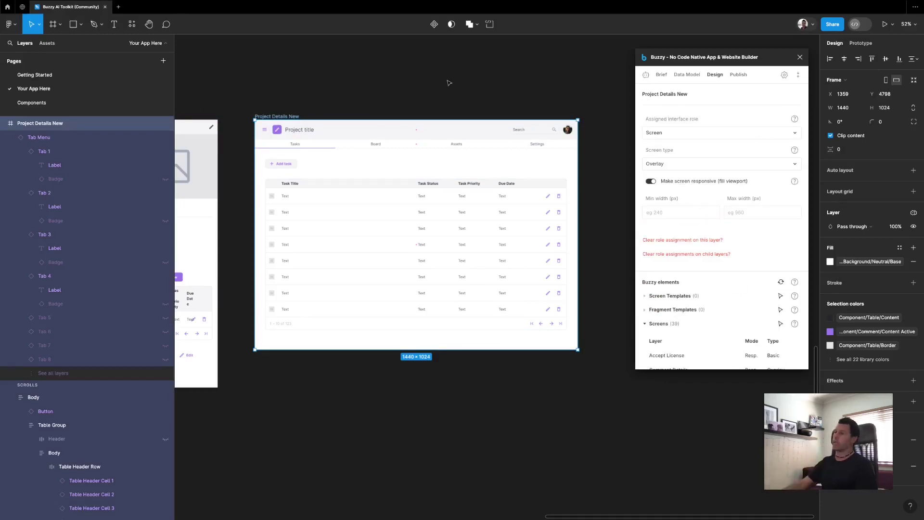
# Update only the Project Details New screen in the published app, look in on the Components page and return to Your App Here
pyautogui.click(737, 75)
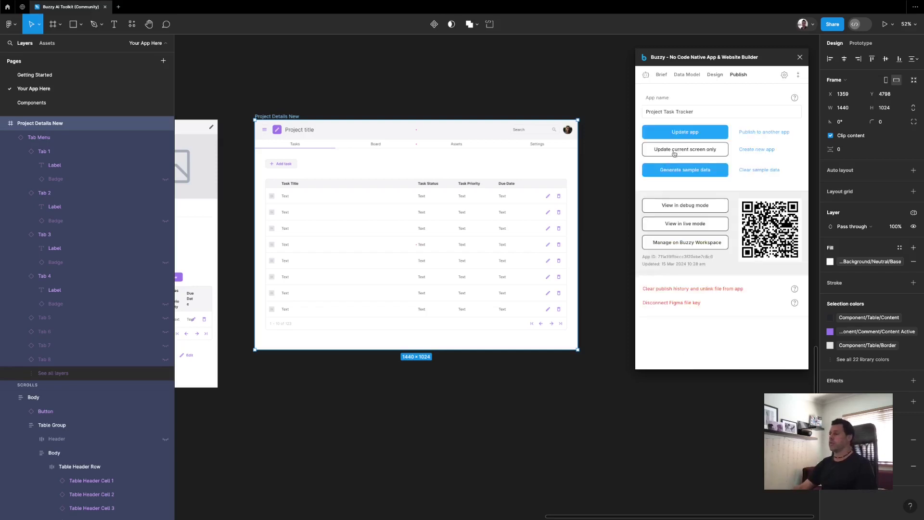
pyautogui.click(694, 146)
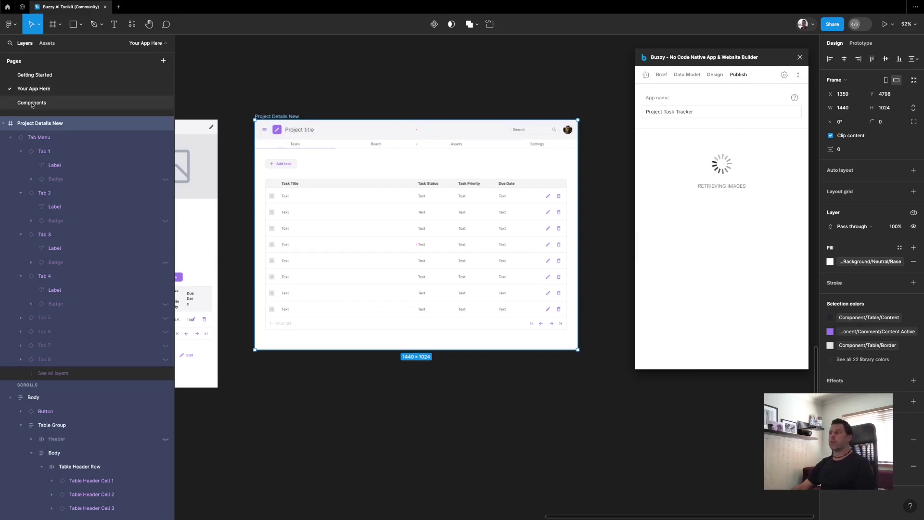
pyautogui.click(32, 103)
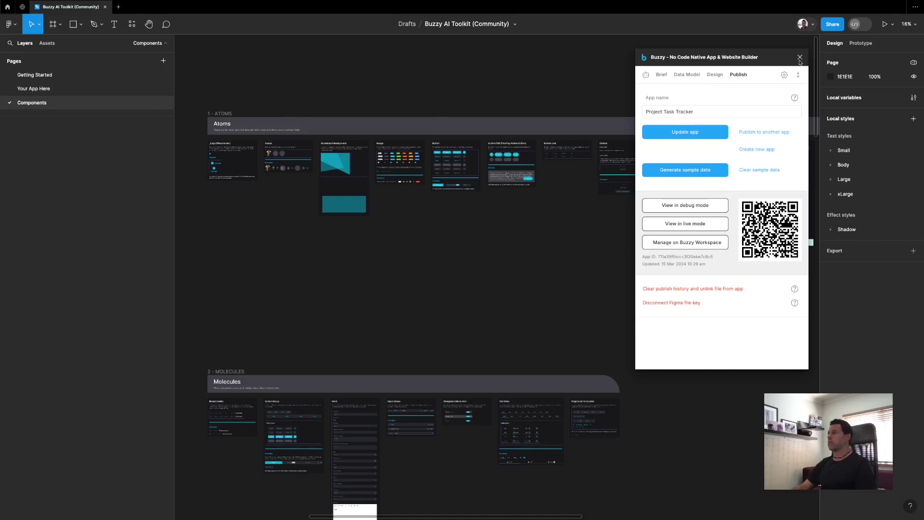
pyautogui.click(28, 90)
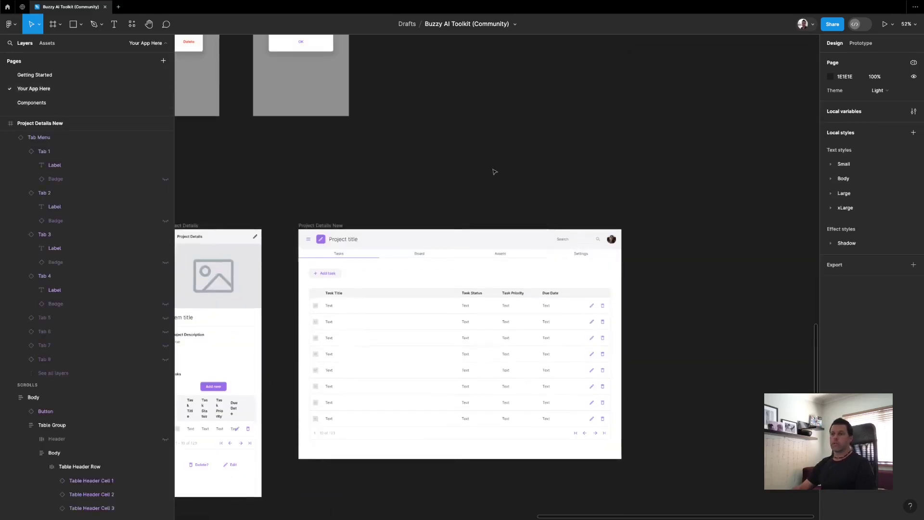
# Reopen the Buzzy plugin on the Your App Here page and publish an update of the whole Project Task Tracker app
pyautogui.rightClick(493, 171)
pyautogui.moveTo(520, 241)
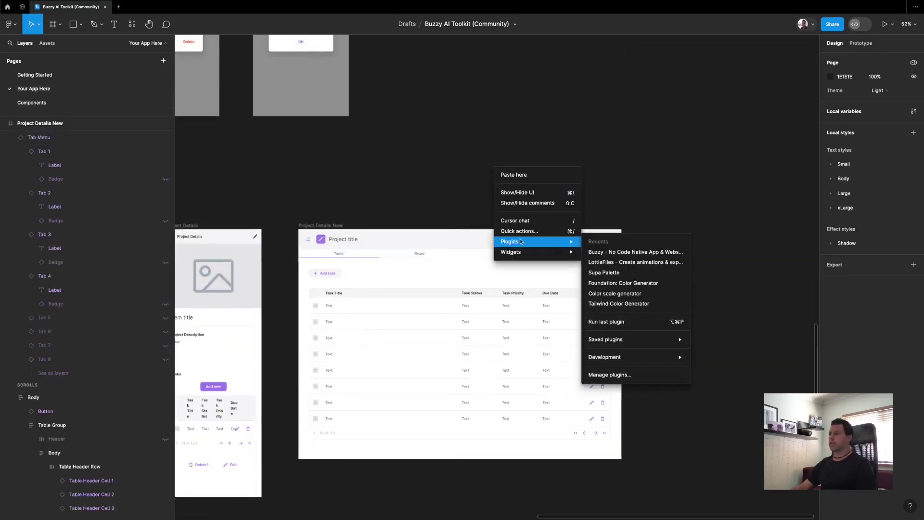
pyautogui.click(644, 251)
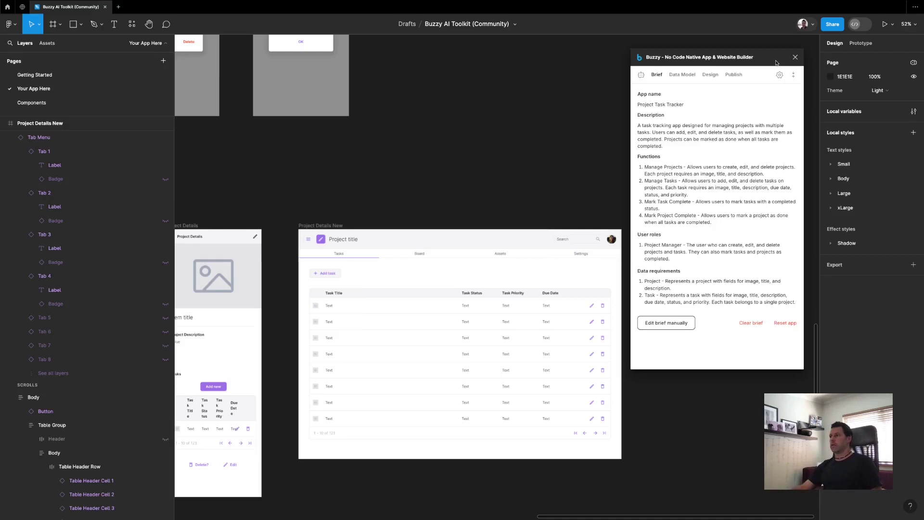
pyautogui.click(734, 75)
pyautogui.click(693, 133)
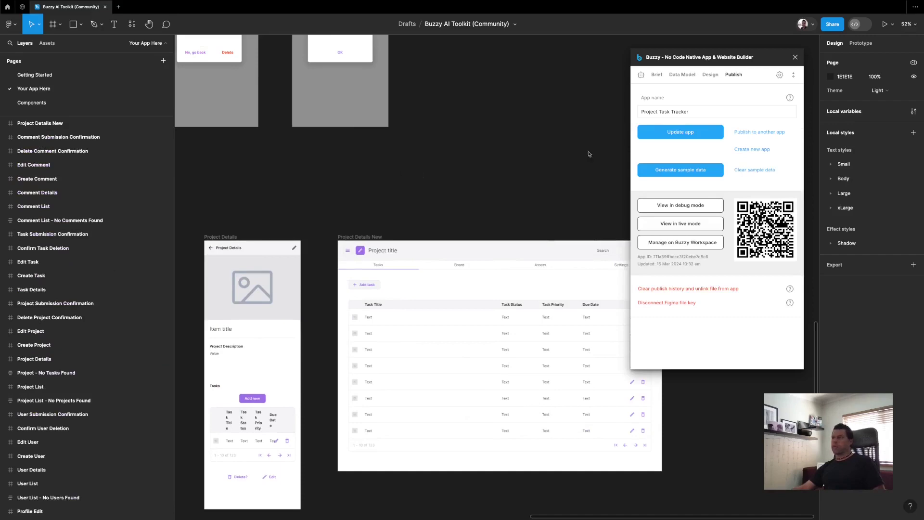
# View the updated app in debug mode, check the Community Park Renewal project in a resized window, and open its Community Outreach task and return
pyautogui.click(685, 201)
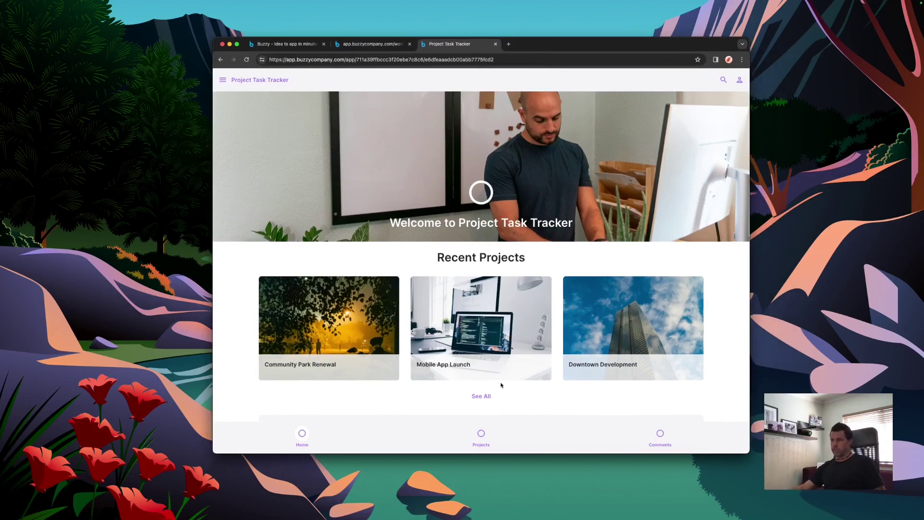
pyautogui.click(327, 326)
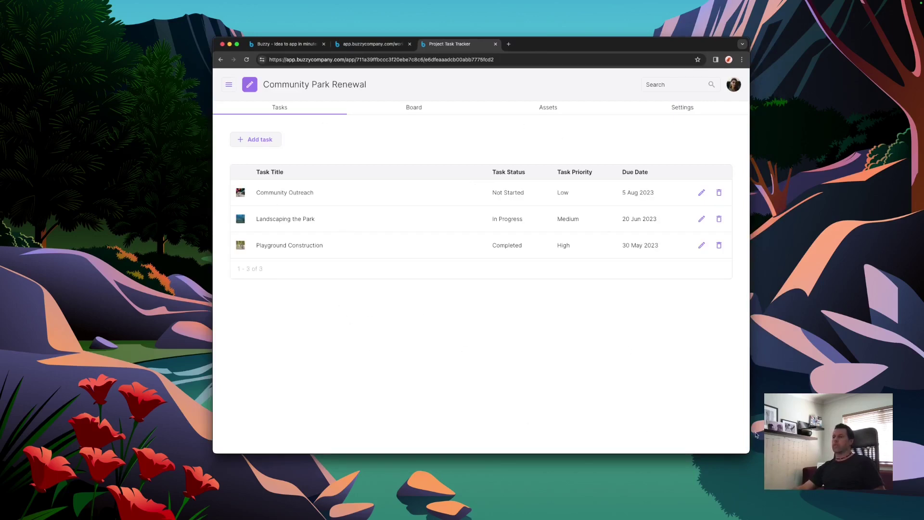
pyautogui.moveTo(749, 449); pyautogui.dragTo(745, 425)
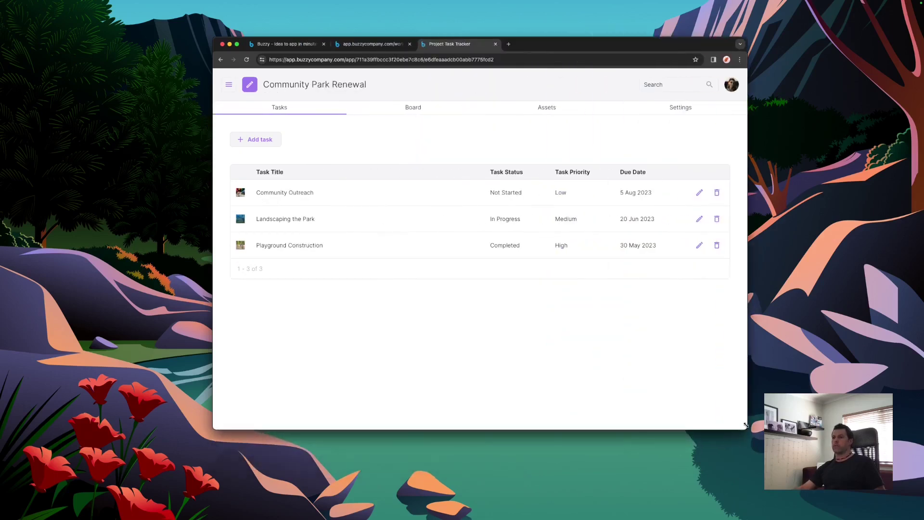
pyautogui.click(302, 193)
pyautogui.click(223, 80)
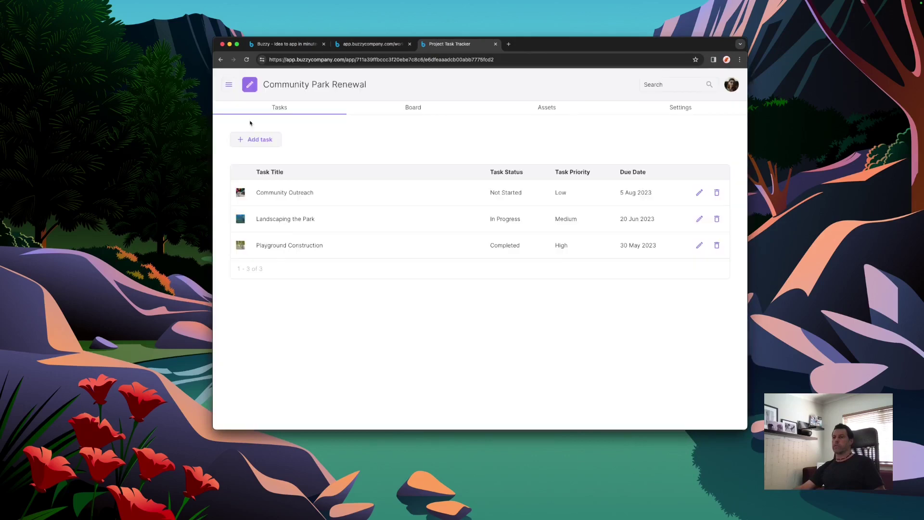